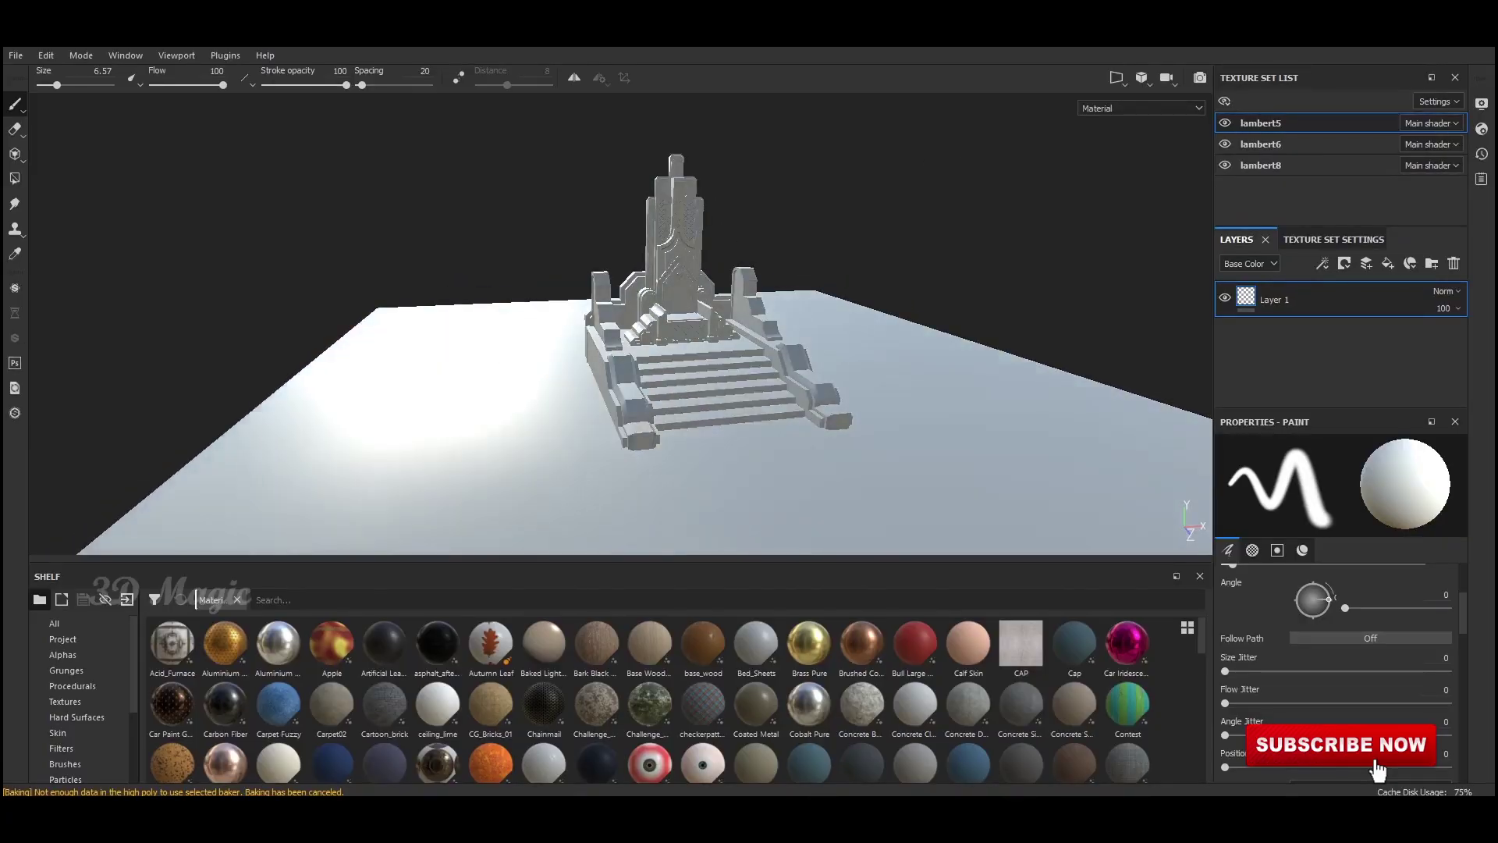
Step: Bake the throne's mesh maps from Texture Set Settings
{"action": "mouse_move", "coordinate": [723, 267]}
{"action": "left_mouse_down", "text": "alt"}
{"action": "mouse_move", "coordinate": [670, 250]}
{"action": "mouse_move", "coordinate": [702, 257]}
{"action": "left_mouse_up", "text": "alt"}
{"action": "scroll", "coordinate": [693, 258], "scroll_direction": "up", "scroll_amount": 3}
{"action": "scroll", "coordinate": [671, 250], "scroll_direction": "up", "scroll_amount": 2}
{"action": "scroll", "coordinate": [702, 258], "scroll_direction": "up", "scroll_amount": 2}
{"action": "right_click_drag", "start_coordinate": [841, 267], "coordinate": [960, 281], "text": "shift"}
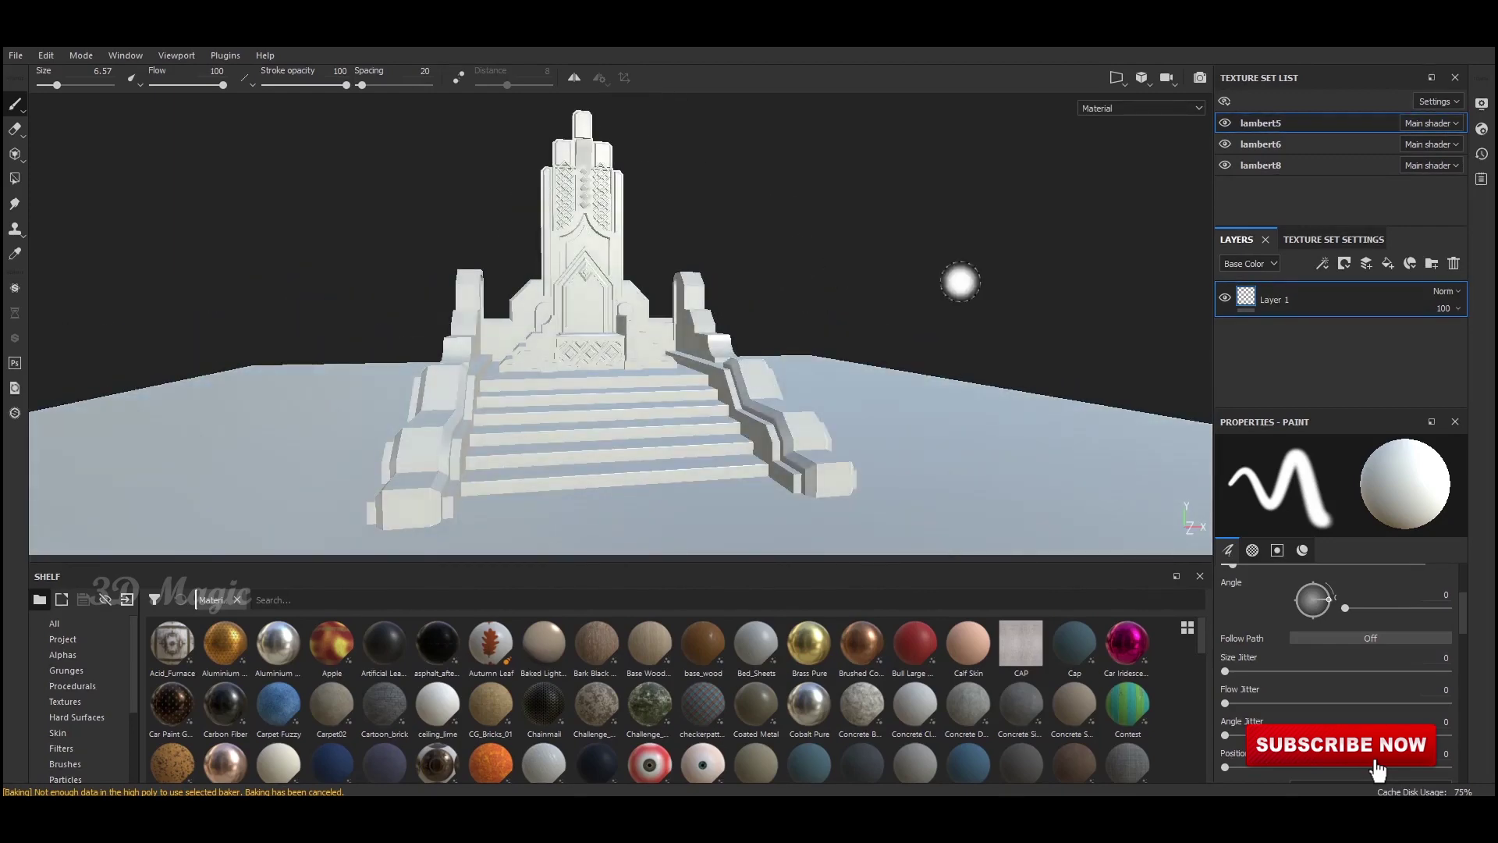
{"action": "left_click", "coordinate": [1333, 239]}
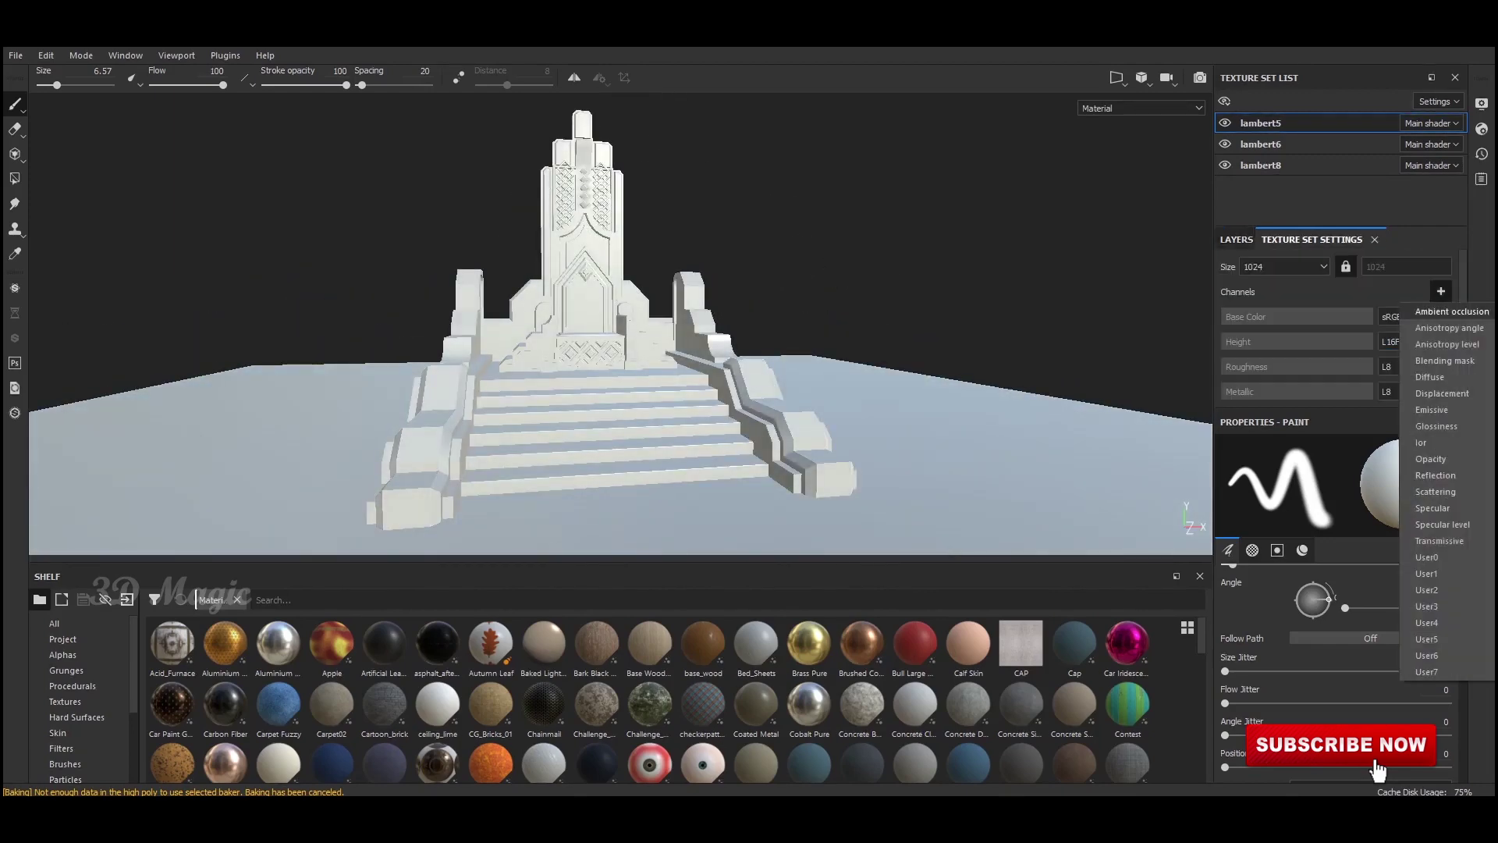
{"action": "scroll", "coordinate": [1333, 344], "scroll_direction": "down", "scroll_amount": 3}
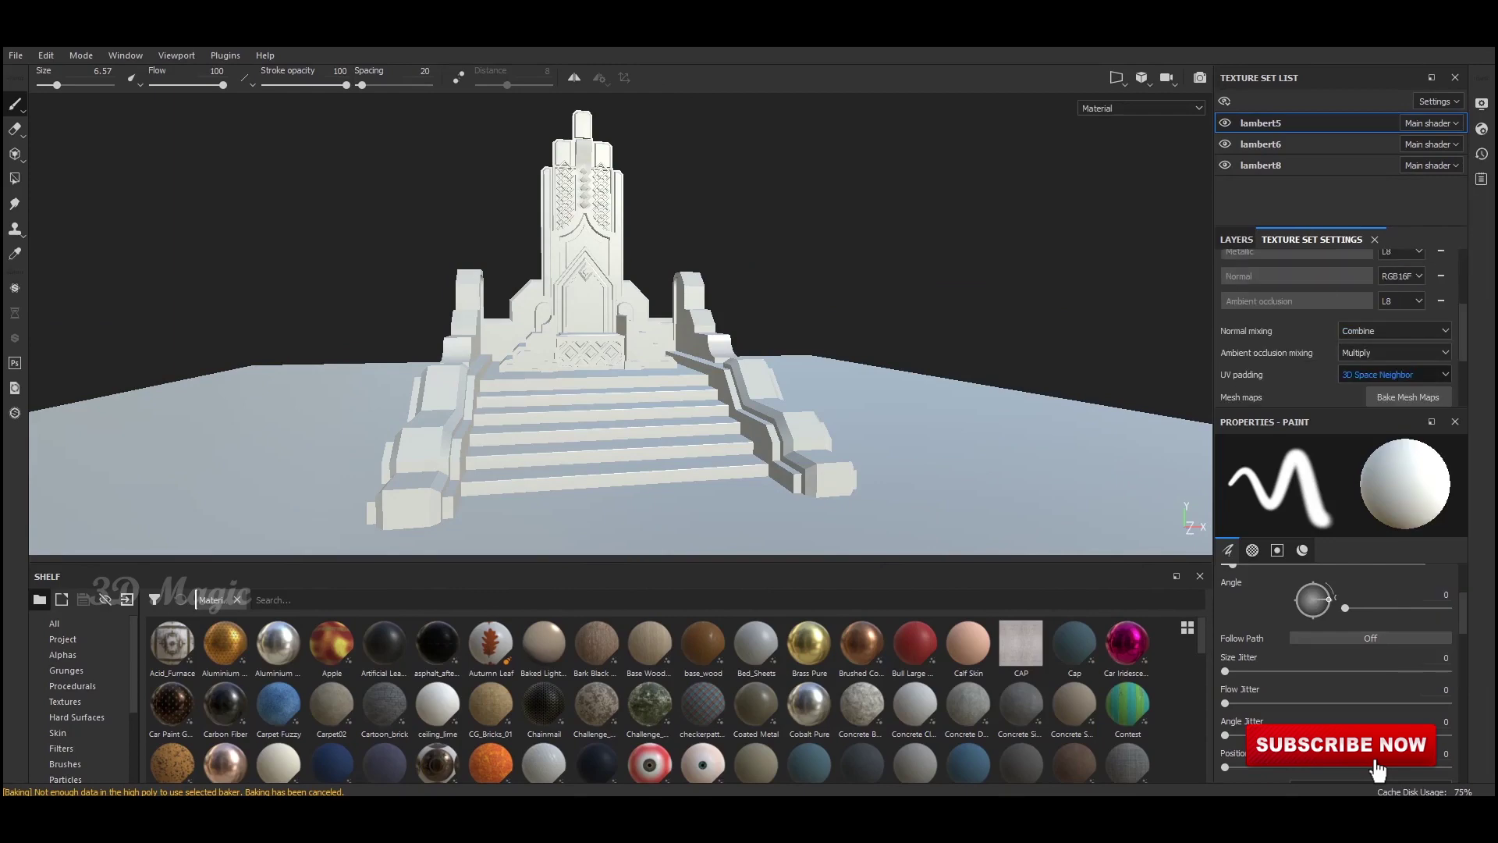
{"action": "left_click", "coordinate": [1408, 397]}
{"action": "left_click", "coordinate": [749, 663]}
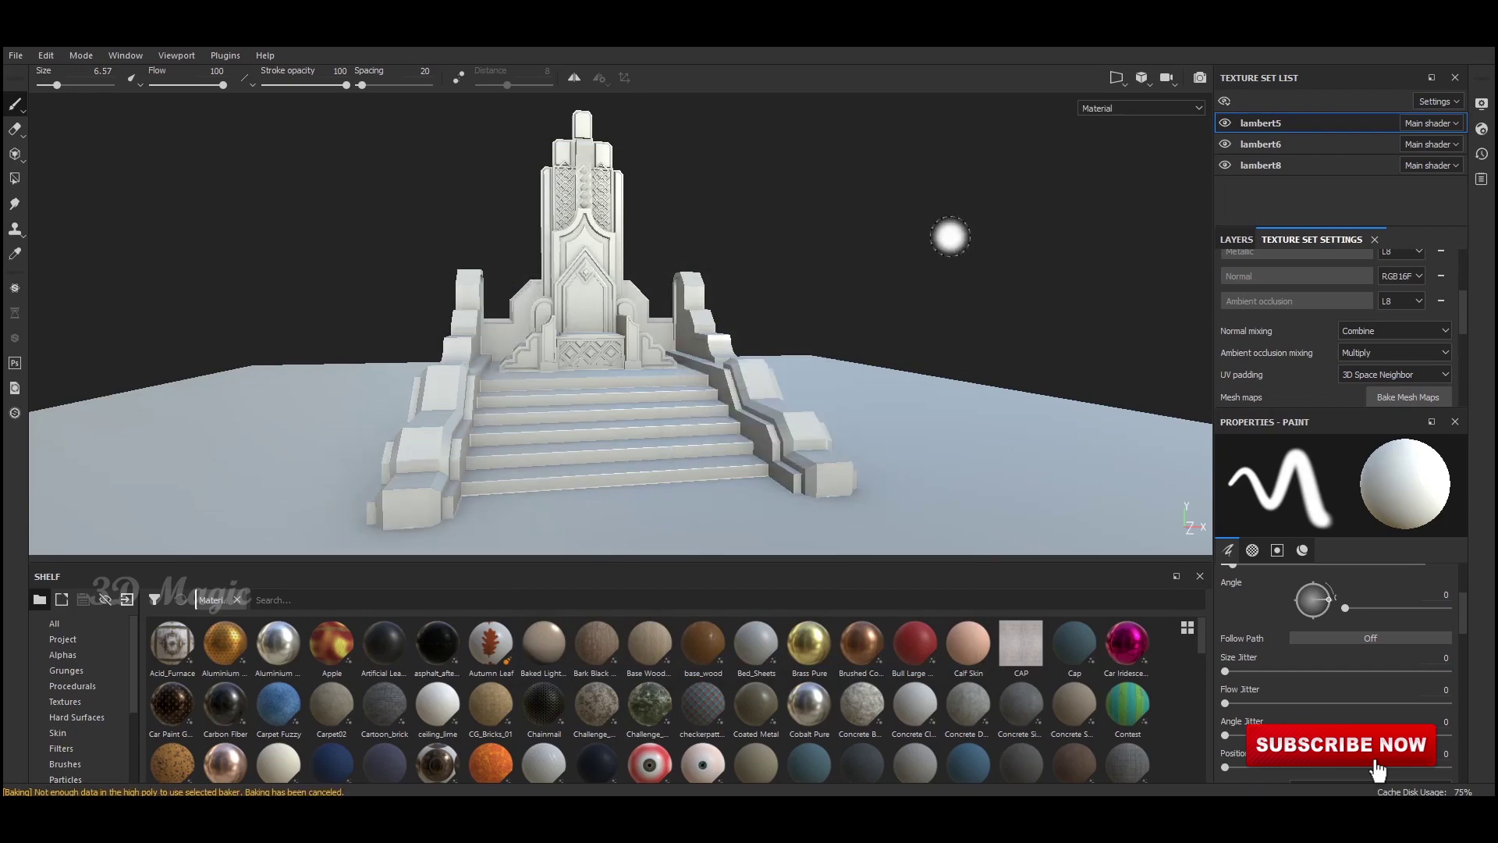
Step: Cycle through the baked mesh maps on the throne, then return to the material view
{"action": "mouse_move", "coordinate": [910, 266]}
{"action": "left_mouse_down", "text": "alt"}
{"action": "mouse_move", "coordinate": [660, 312]}
{"action": "mouse_move", "coordinate": [780, 335]}
{"action": "mouse_move", "coordinate": [937, 334]}
{"action": "mouse_move", "coordinate": [702, 343]}
{"action": "mouse_move", "coordinate": [936, 343]}
{"action": "mouse_move", "coordinate": [624, 347]}
{"action": "mouse_move", "coordinate": [796, 361]}
{"action": "mouse_move", "coordinate": [702, 351]}
{"action": "left_mouse_up", "text": "alt"}
{"action": "scroll", "coordinate": [620, 327], "scroll_direction": "down", "scroll_amount": 2}
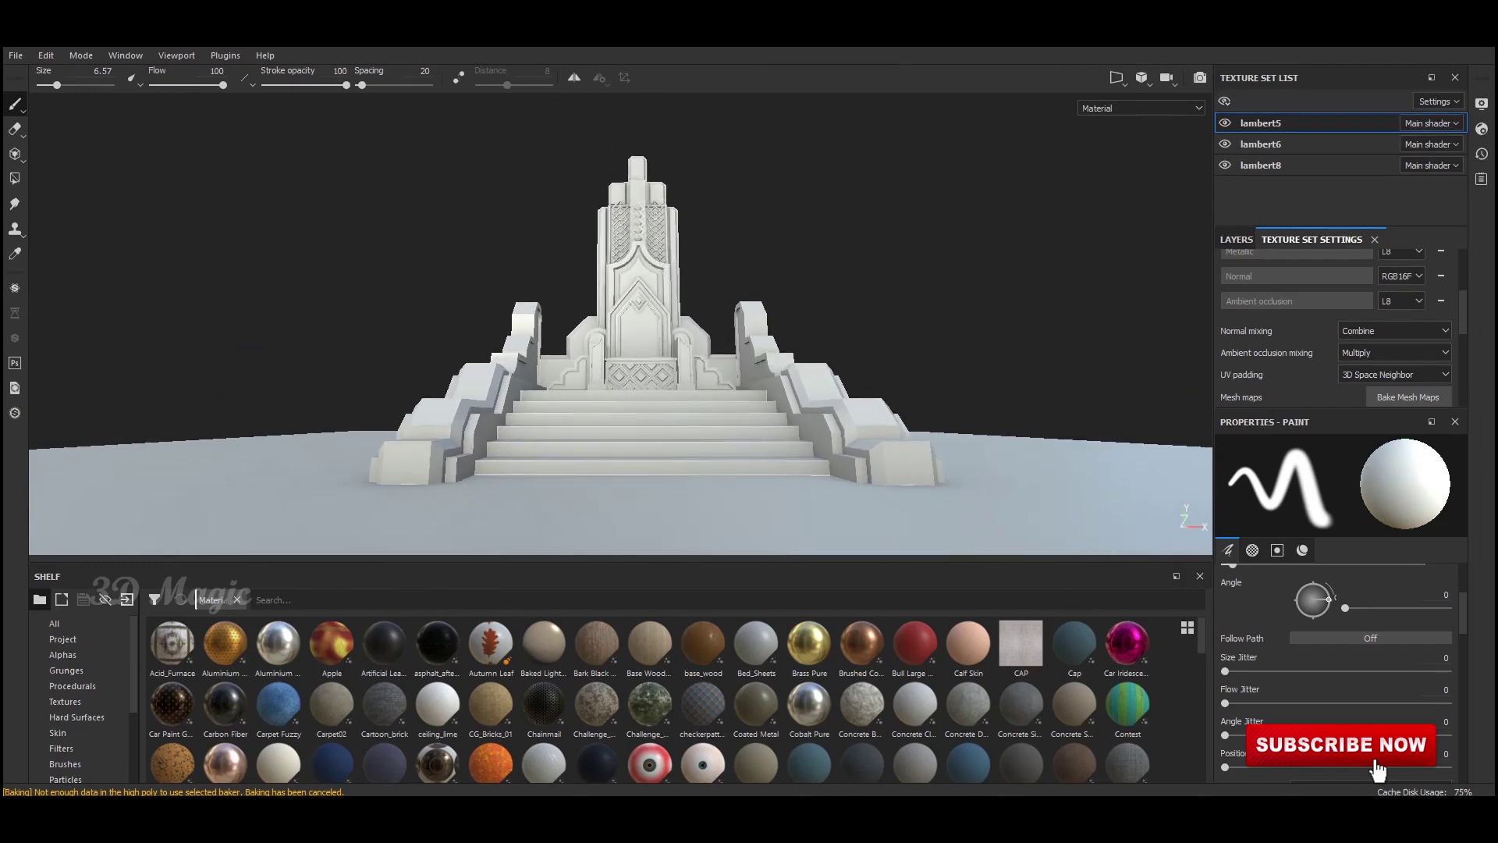
{"action": "left_click_drag", "start_coordinate": [753, 382], "coordinate": [781, 382], "text": "alt"}
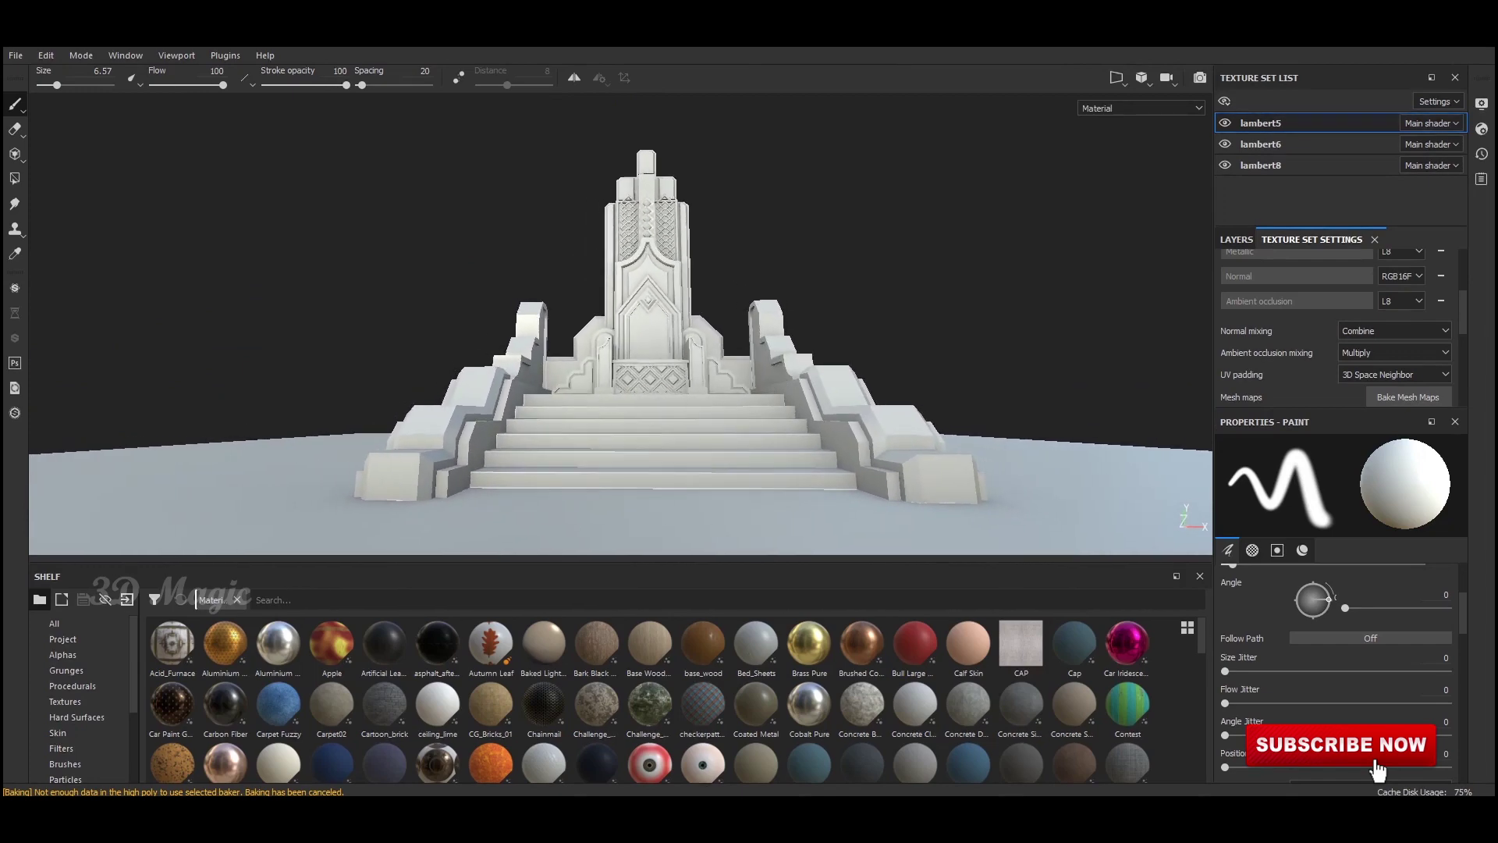
{"action": "scroll", "coordinate": [640, 327], "scroll_direction": "up", "scroll_amount": 1}
{"action": "key", "text": "b"}
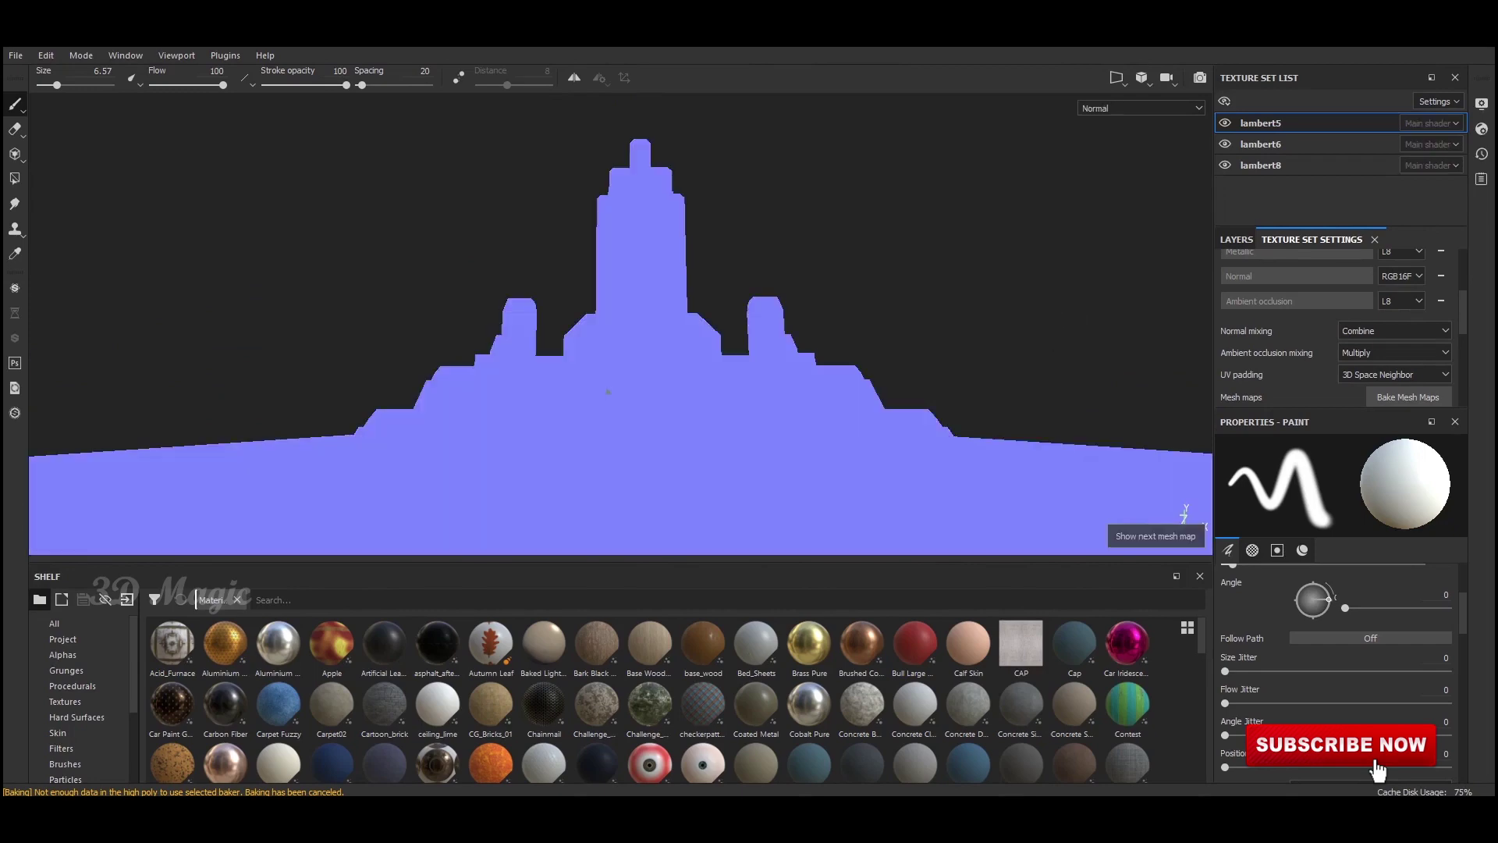
{"action": "key", "text": "b"}
{"action": "key", "text": "b"}
{"action": "key", "text": "b"}
{"action": "key", "text": "b"}
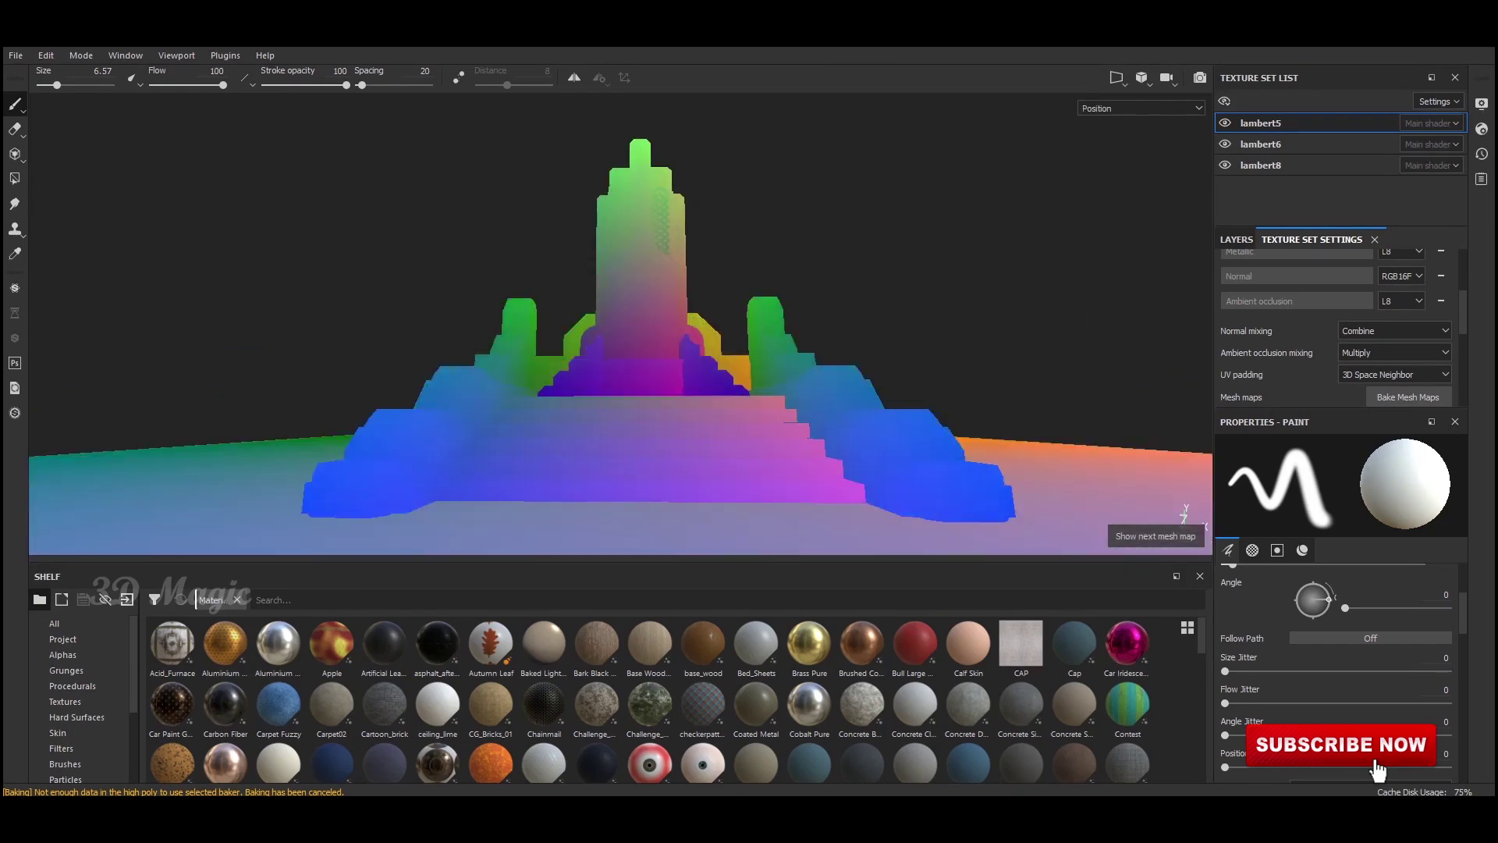
{"action": "key", "text": "b"}
{"action": "key", "text": "m"}
Step: Orbit and relight the throne, then go back to the layer stack
{"action": "scroll", "coordinate": [848, 278], "scroll_direction": "down", "scroll_amount": 2}
{"action": "mouse_move", "coordinate": [847, 278]}
{"action": "left_mouse_down", "text": "alt"}
{"action": "mouse_move", "coordinate": [936, 328]}
{"action": "mouse_move", "coordinate": [970, 284]}
{"action": "left_mouse_up", "text": "alt"}
{"action": "scroll", "coordinate": [970, 284], "scroll_direction": "up", "scroll_amount": 3}
{"action": "right_click_drag", "start_coordinate": [969, 284], "coordinate": [827, 306], "text": "shift"}
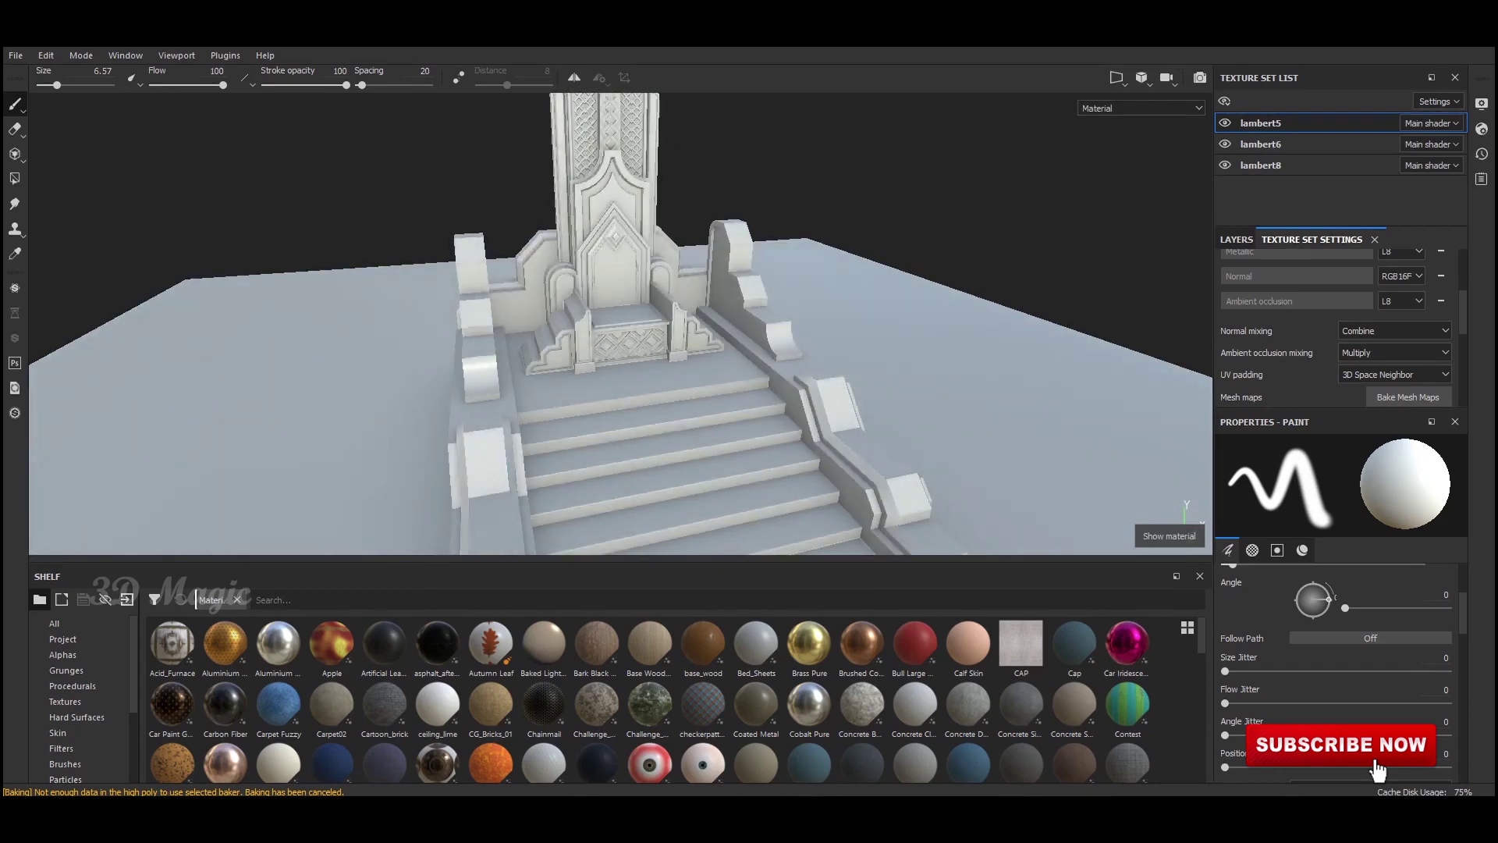
{"action": "left_click_drag", "start_coordinate": [828, 307], "coordinate": [910, 311], "text": "alt"}
{"action": "scroll", "coordinate": [897, 312], "scroll_direction": "up", "scroll_amount": 2}
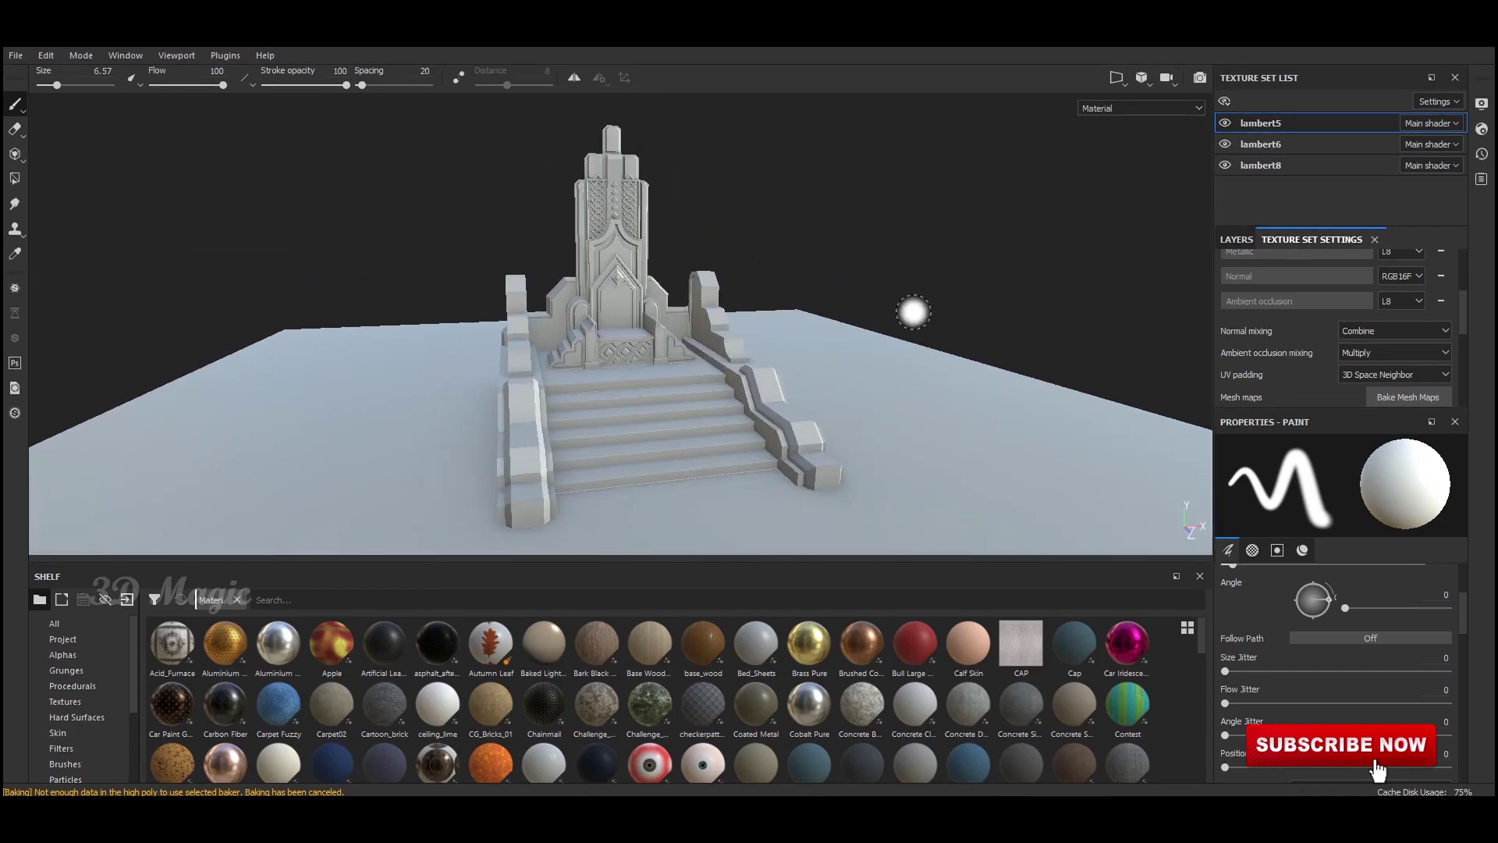
{"action": "left_click", "coordinate": [1236, 238]}
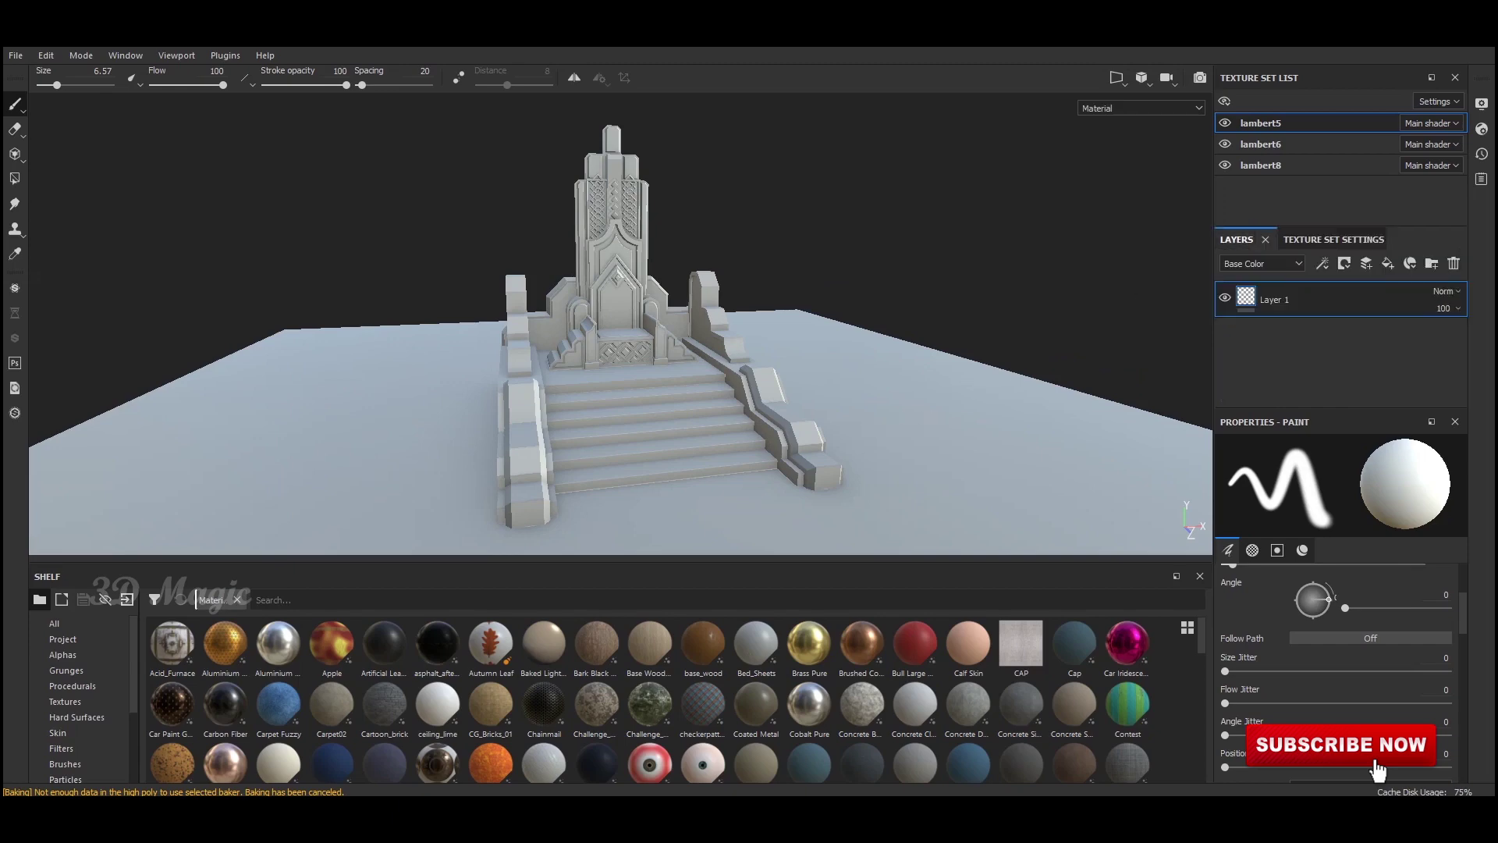
Step: Enlarge the shelf and list its smart materials to reach Jade
{"action": "left_click_drag", "start_coordinate": [620, 564], "coordinate": [620, 484]}
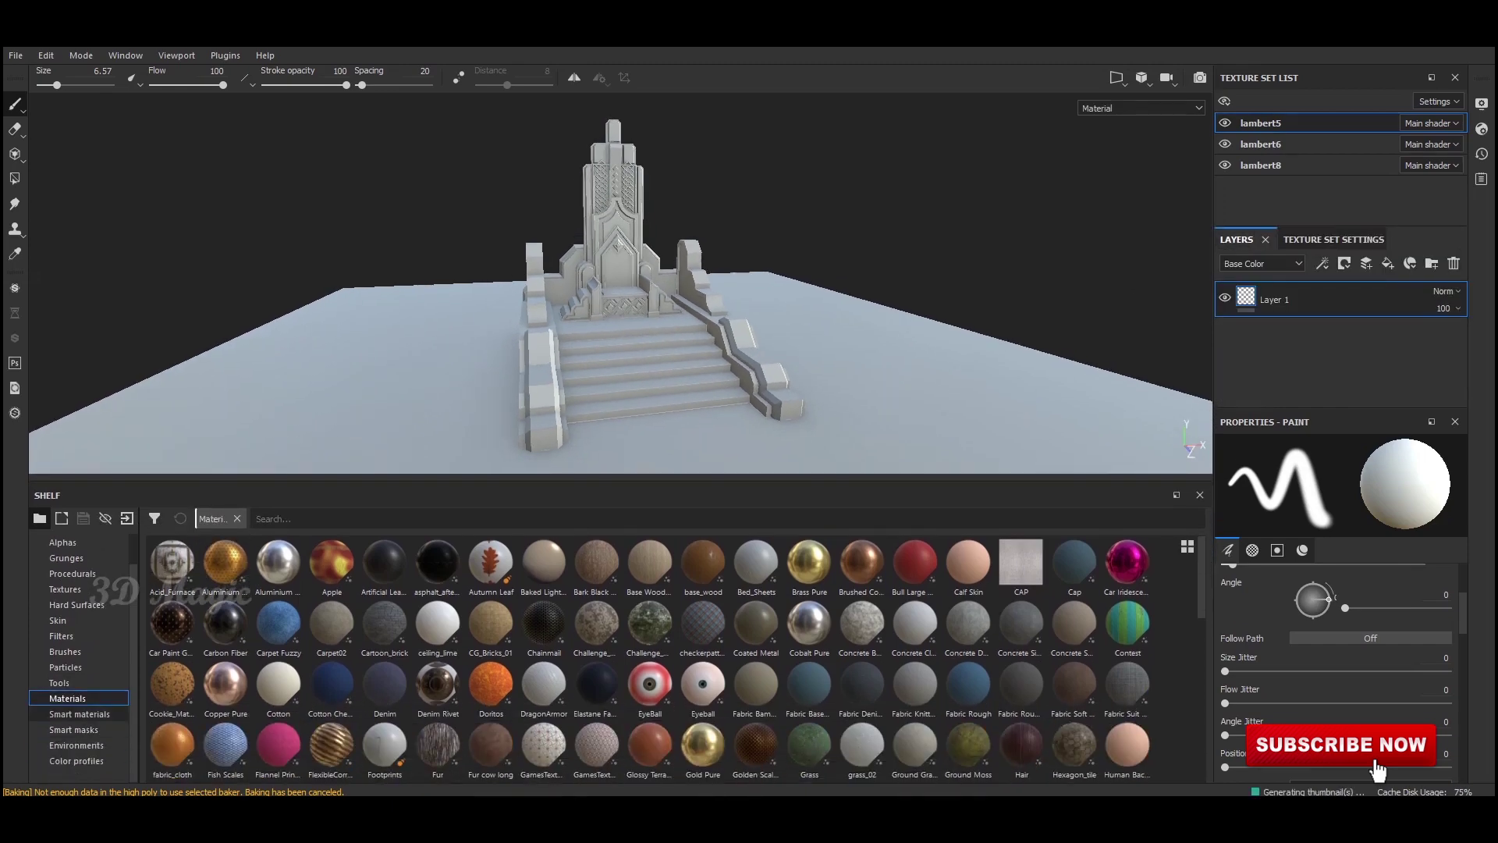
{"action": "left_click", "coordinate": [78, 714]}
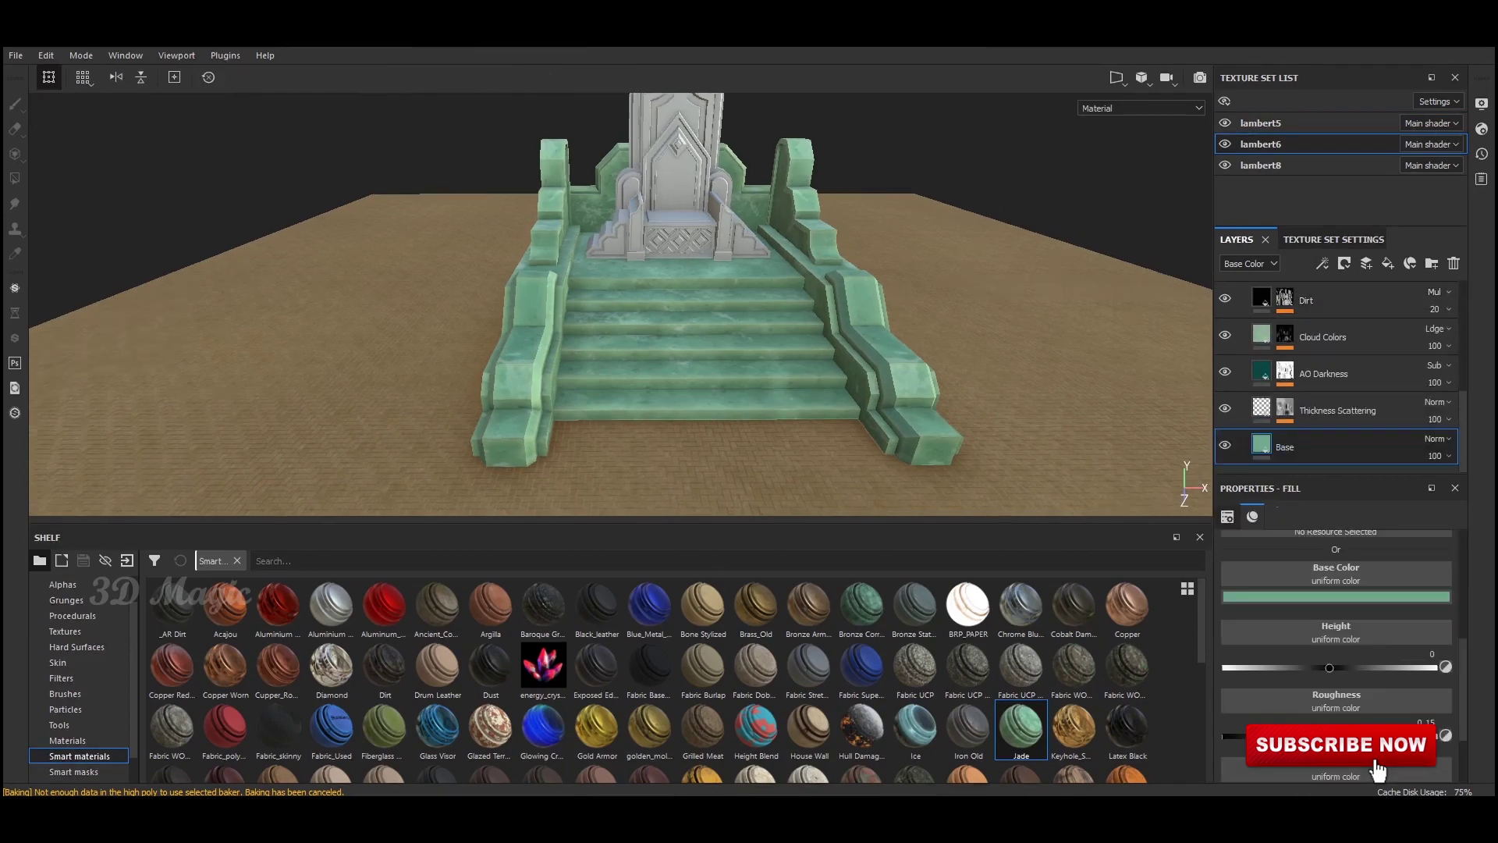
Step: Set the Jade Base Color to pale grey 0.760 so the stairs look near-white
{"action": "left_click", "coordinate": [1335, 596]}
{"action": "left_click", "coordinate": [1283, 644]}
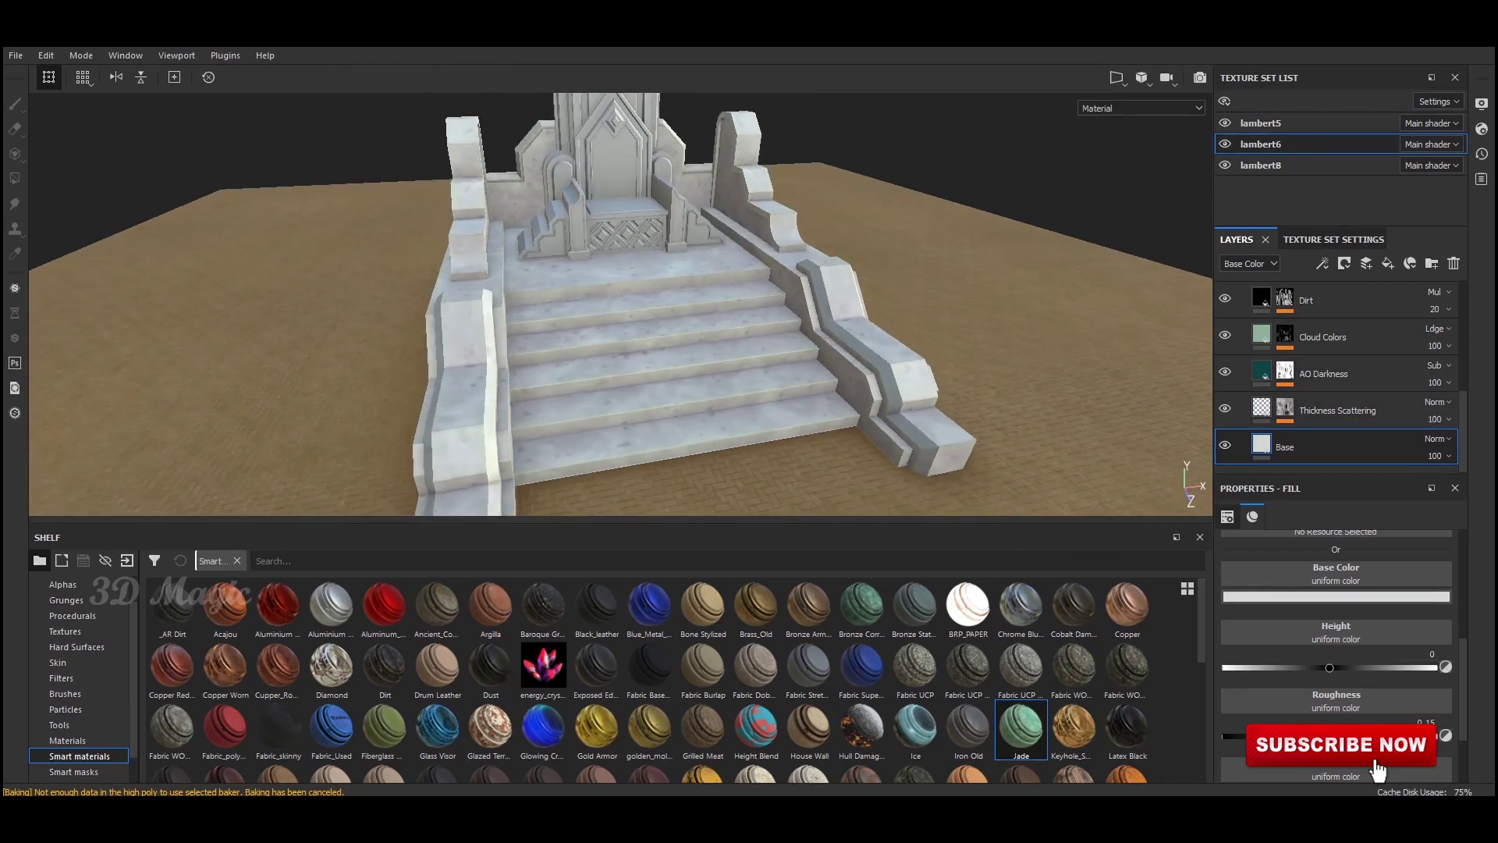
{"action": "scroll", "coordinate": [1335, 640], "scroll_direction": "up", "scroll_amount": 5}
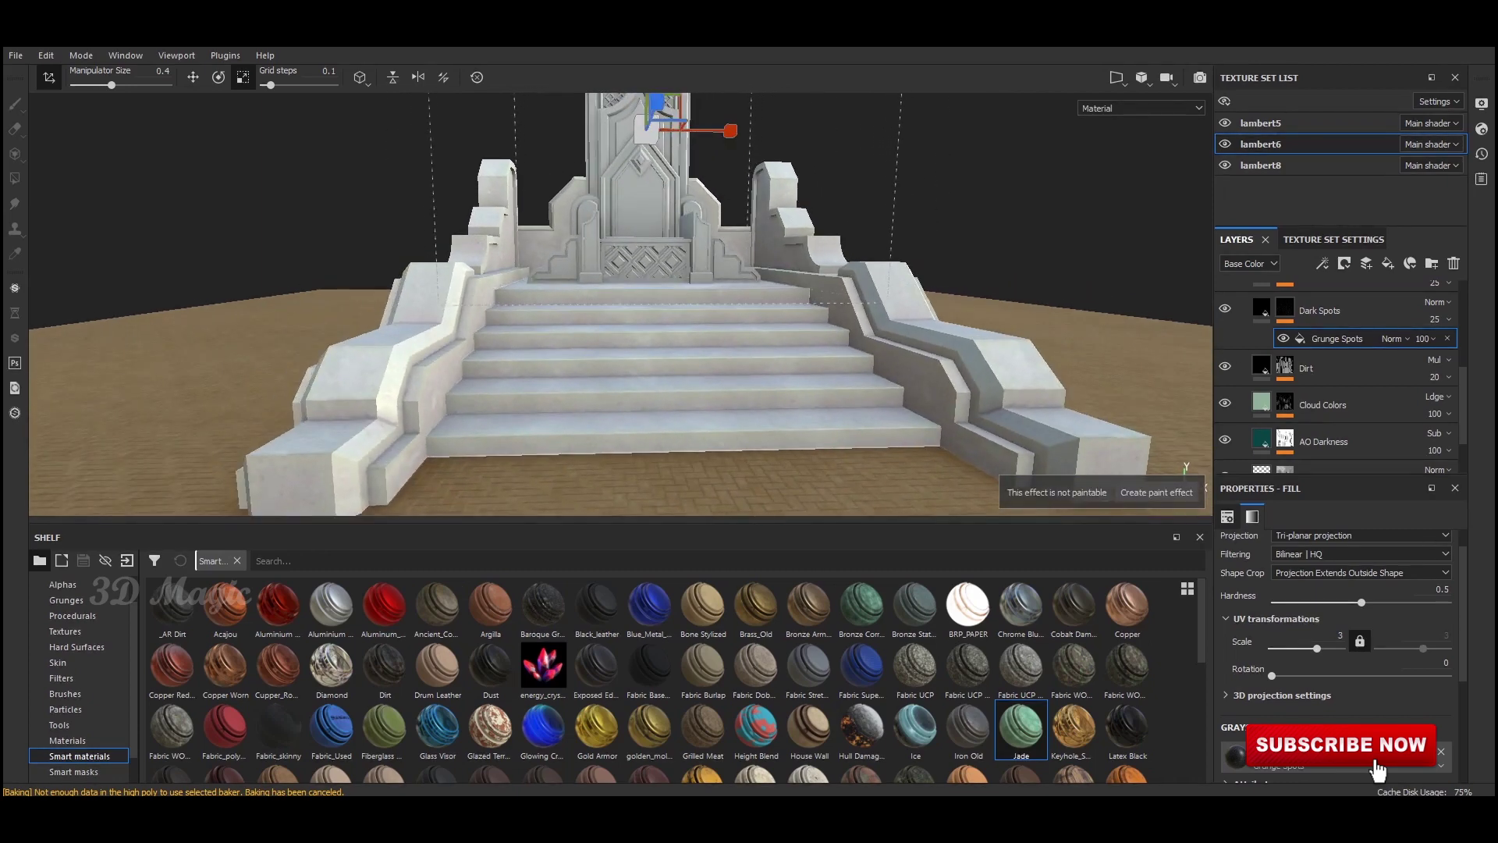
{"action": "scroll", "coordinate": [1341, 374], "scroll_direction": "up", "scroll_amount": 3}
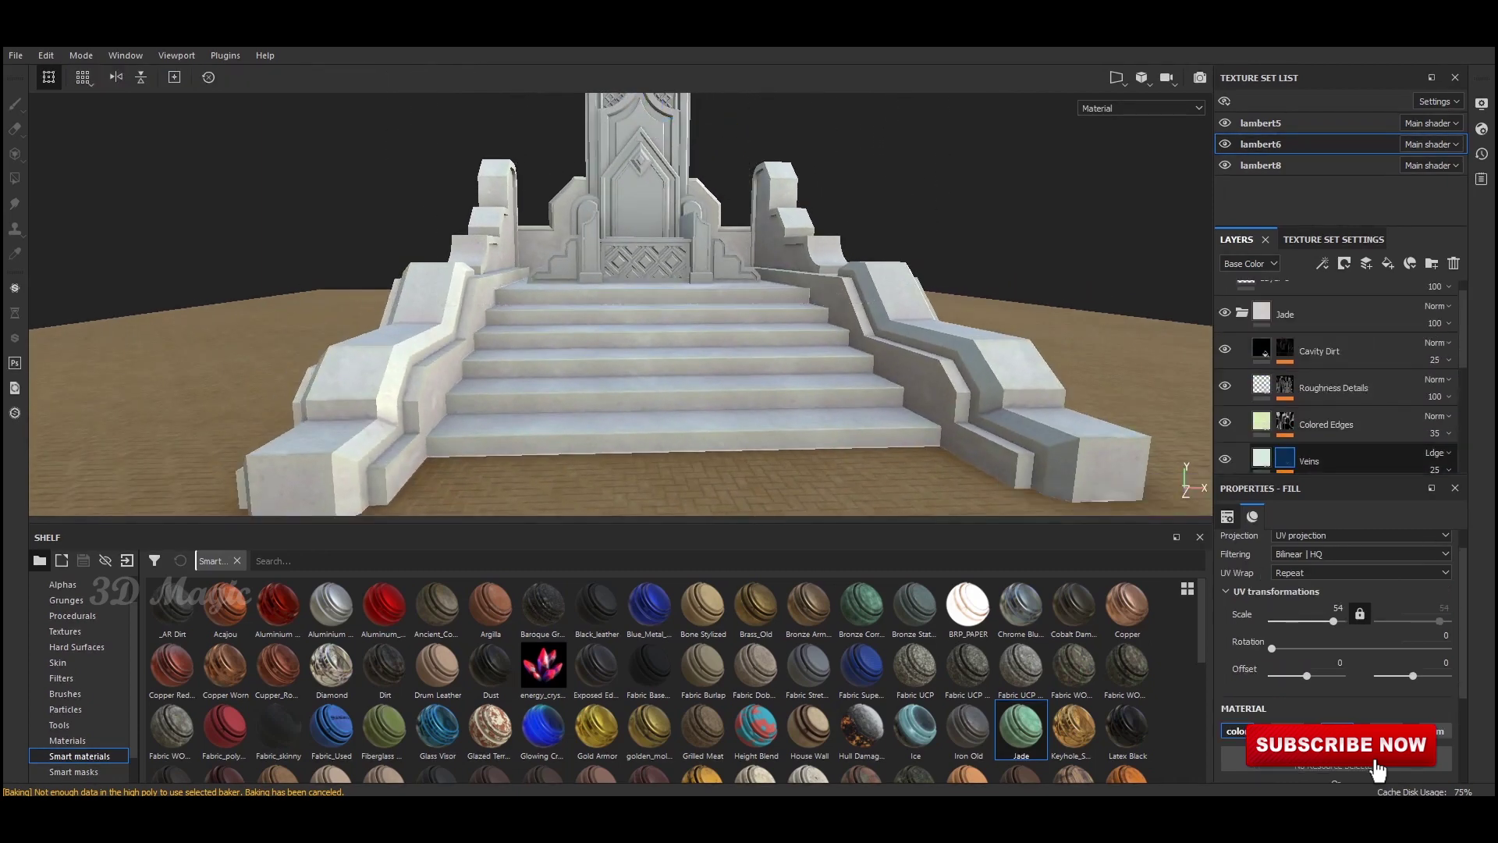
{"action": "scroll", "coordinate": [1341, 374], "scroll_direction": "up", "scroll_amount": 3}
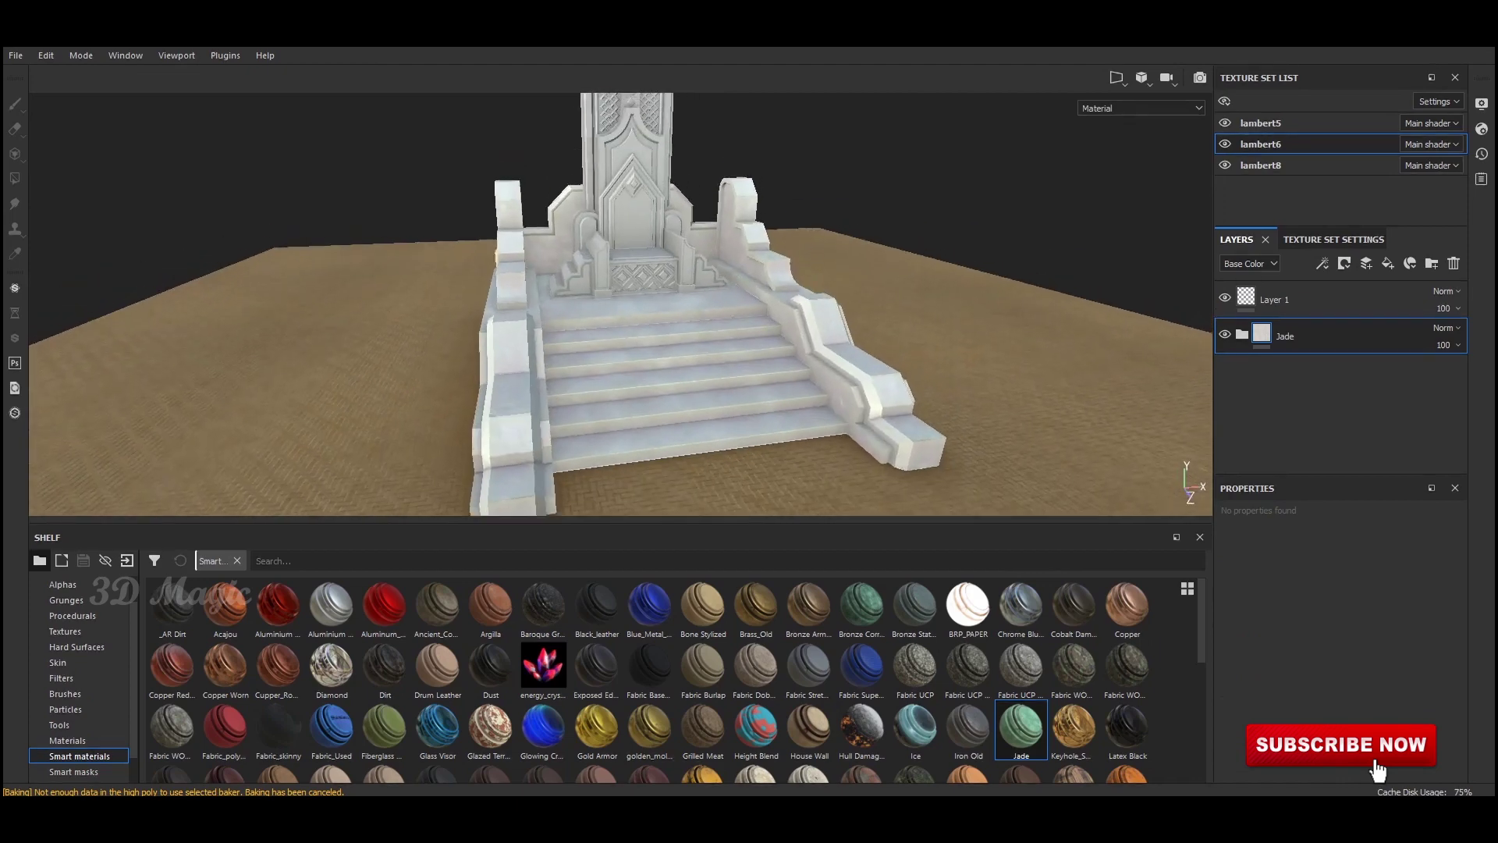
Step: Add a Bone Stylized smart material layer masked to gold strips down the stairs
{"action": "key", "text": "1"}
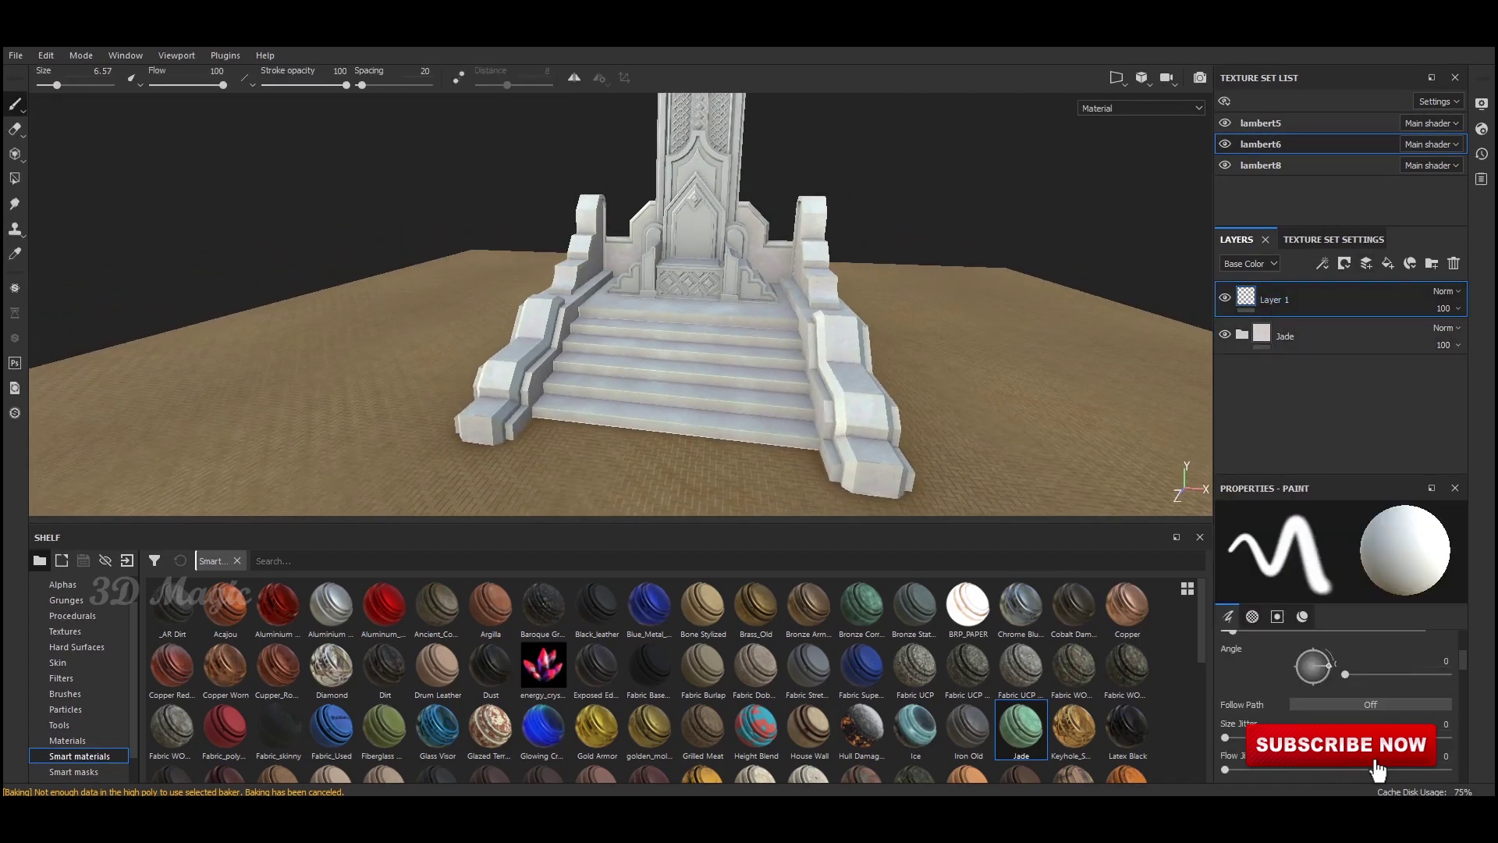
{"action": "left_click_drag", "start_coordinate": [755, 607], "coordinate": [937, 265]}
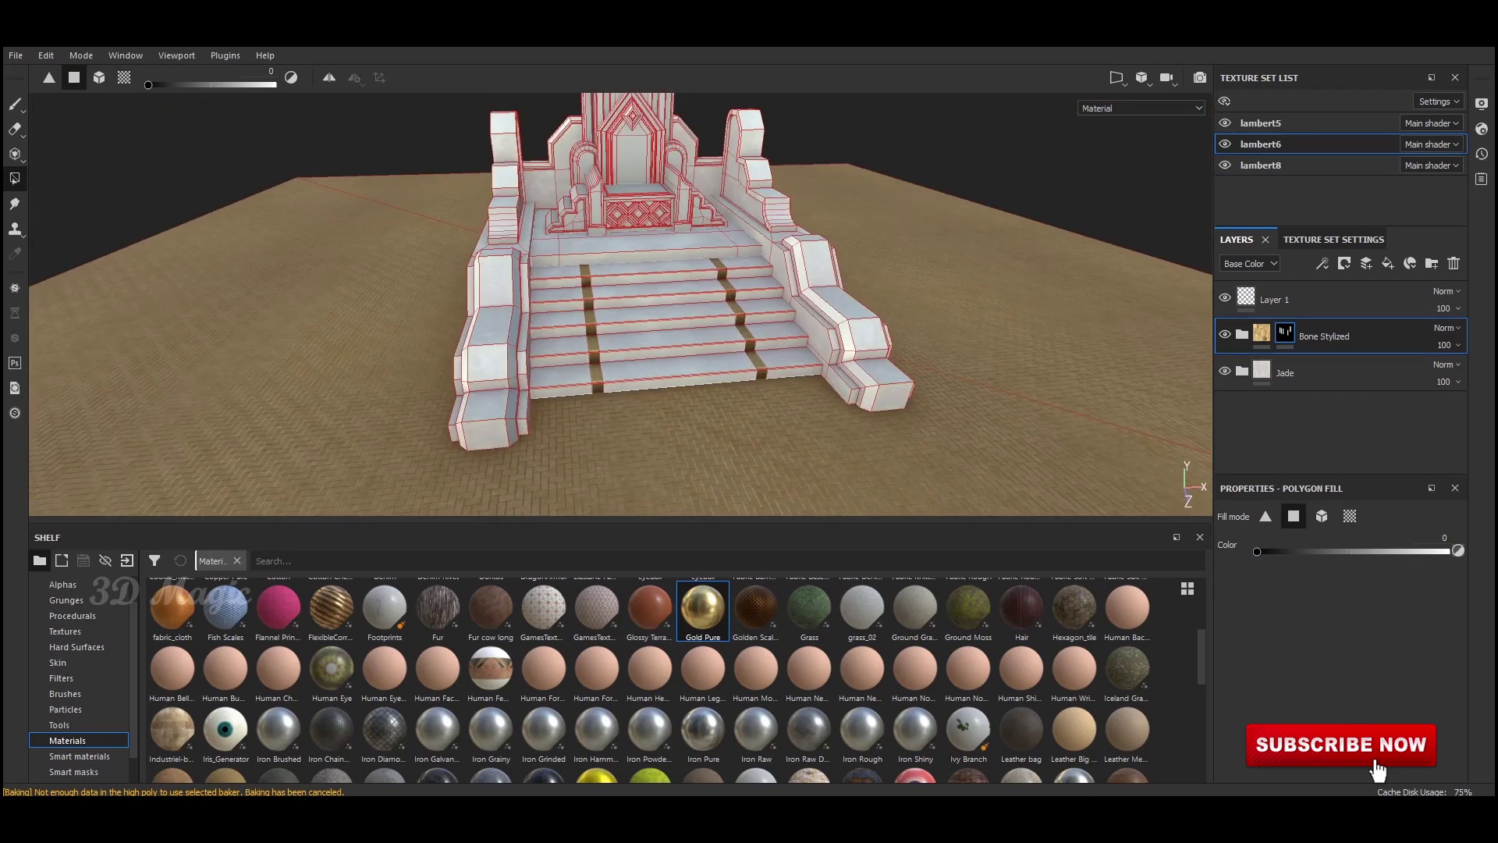
{"action": "key", "text": "1"}
{"action": "left_click_drag", "start_coordinate": [656, 312], "coordinate": [712, 316], "text": "alt"}
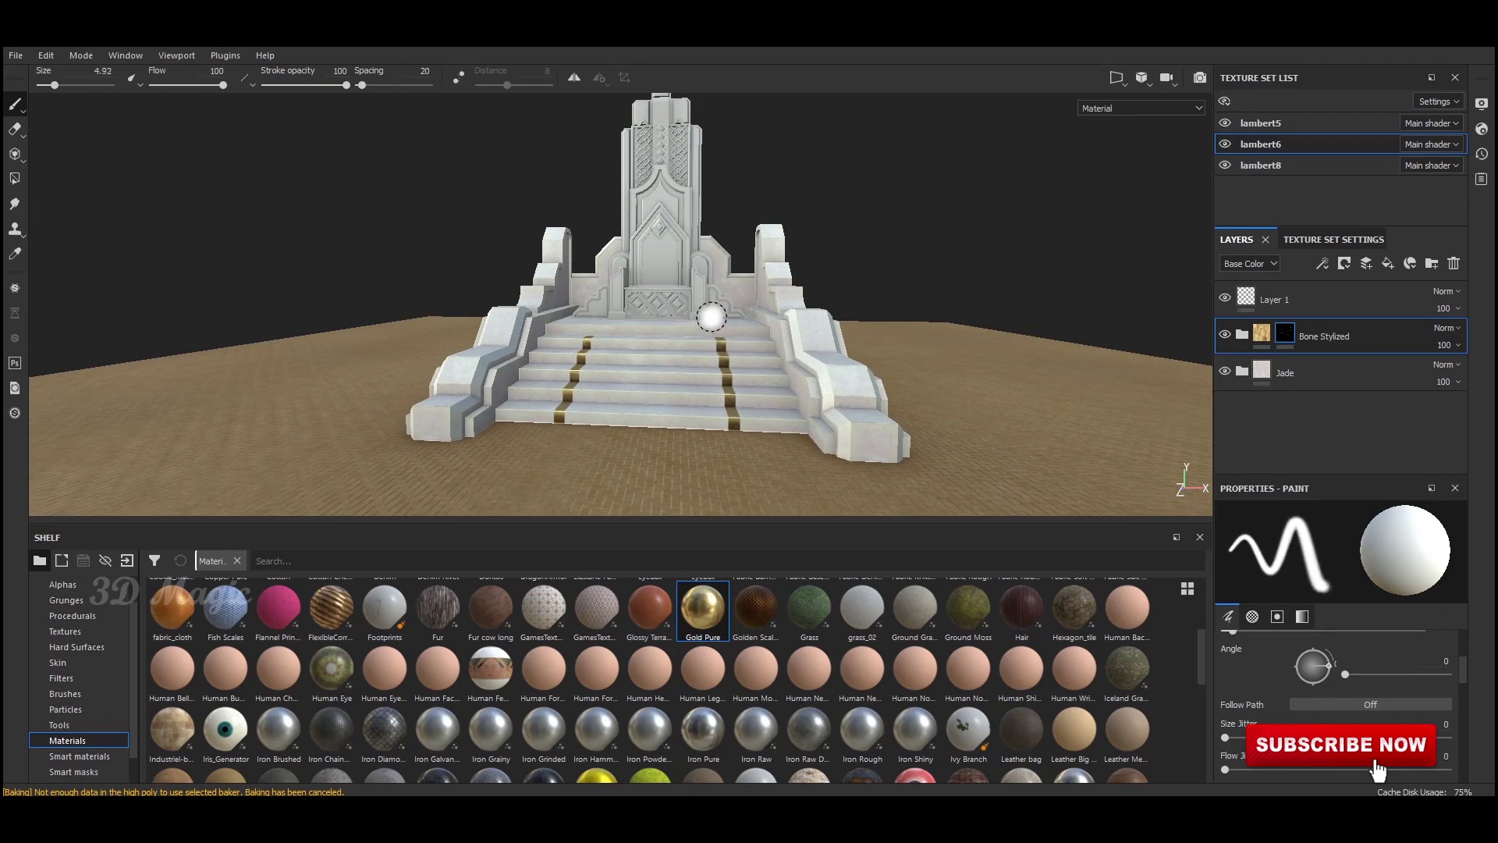
{"action": "scroll", "coordinate": [653, 391], "scroll_direction": "up", "scroll_amount": 2}
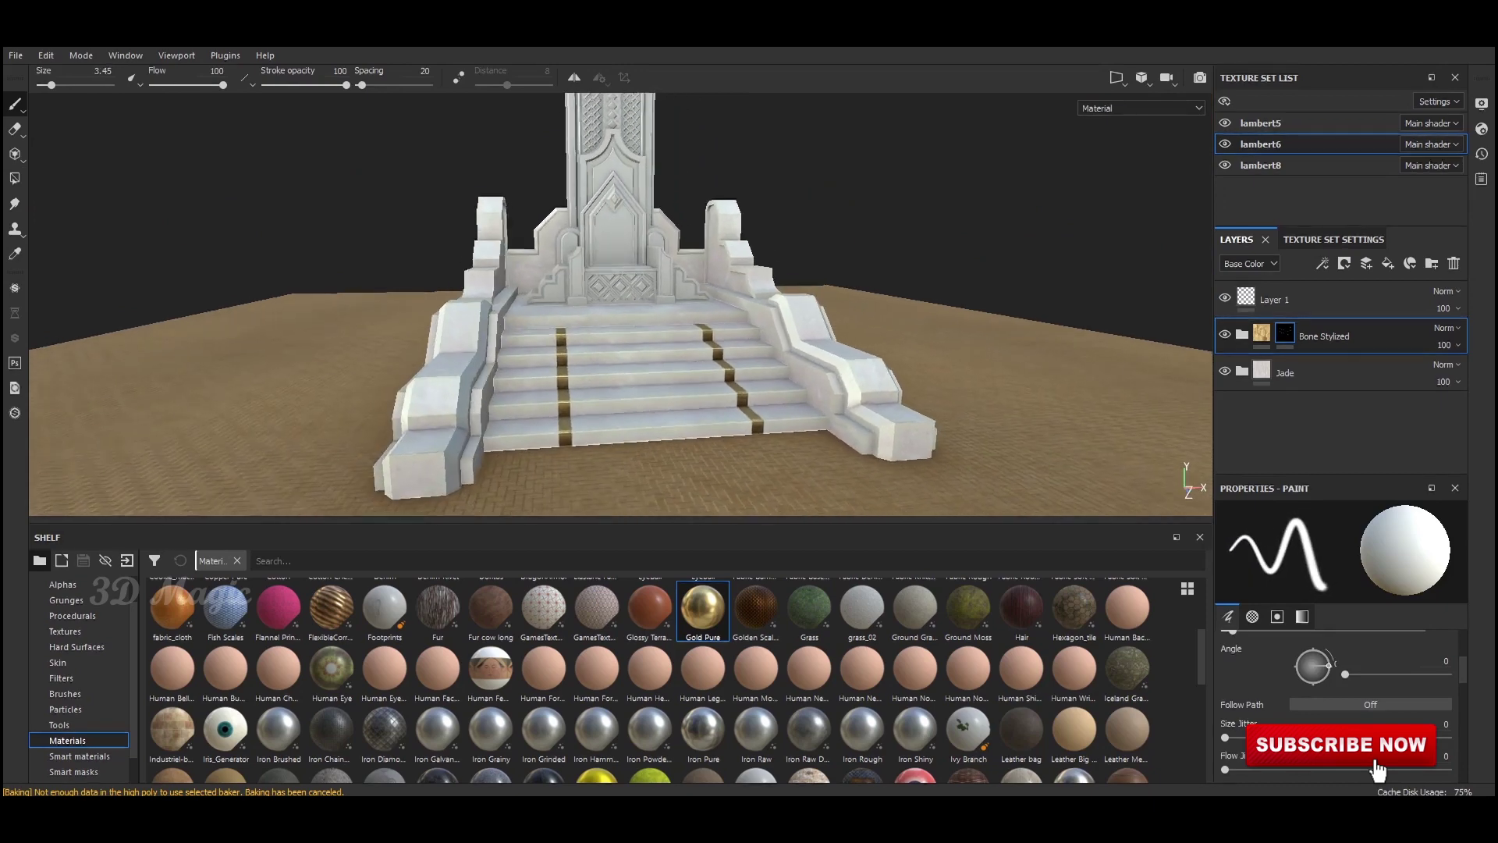
{"action": "scroll", "coordinate": [805, 421], "scroll_direction": "up", "scroll_amount": 2}
{"action": "scroll", "coordinate": [804, 421], "scroll_direction": "down", "scroll_amount": 2}
Step: Duplicate the Jade folder to make a second copy
{"action": "left_click_drag", "start_coordinate": [778, 350], "coordinate": [1031, 227], "text": "alt"}
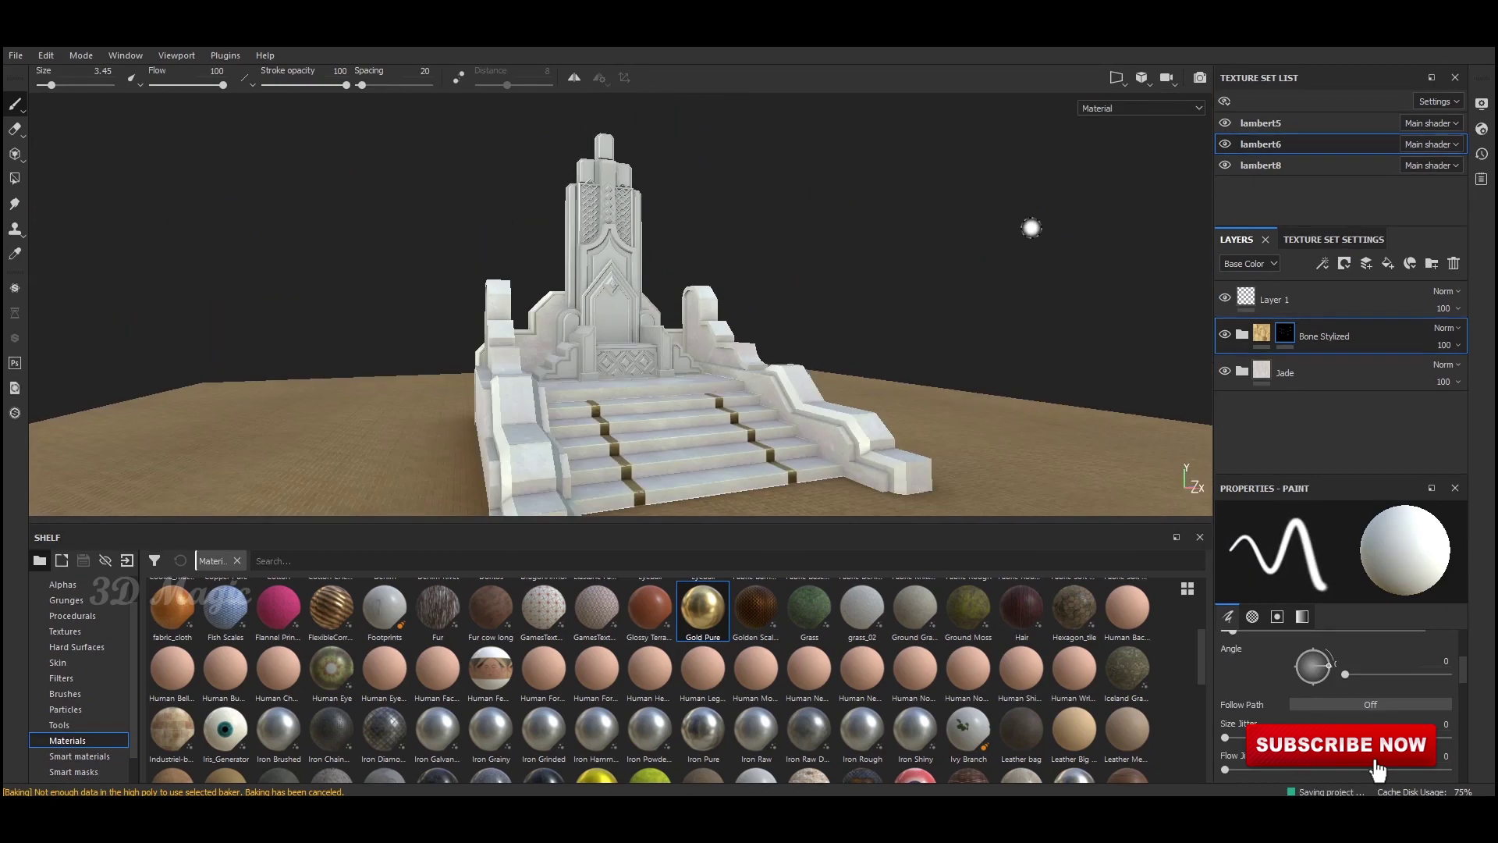
{"action": "left_click_drag", "start_coordinate": [702, 312], "coordinate": [811, 265], "text": "alt"}
{"action": "scroll", "coordinate": [836, 260], "scroll_direction": "up", "scroll_amount": 2}
{"action": "scroll", "coordinate": [836, 260], "scroll_direction": "up", "scroll_amount": 2}
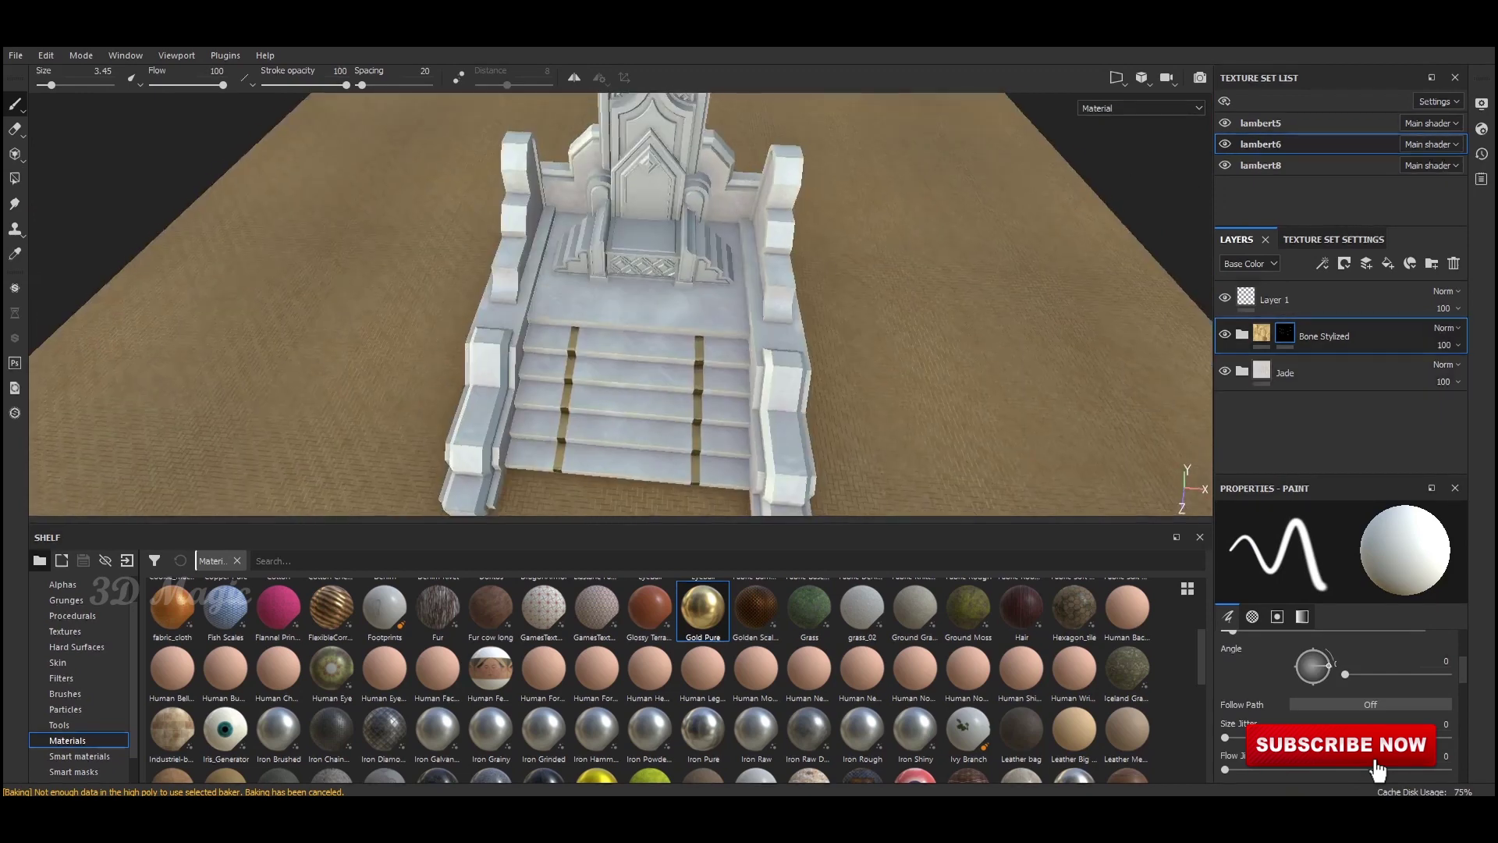
{"action": "key", "text": "f"}
{"action": "key", "text": "ctrl+d"}
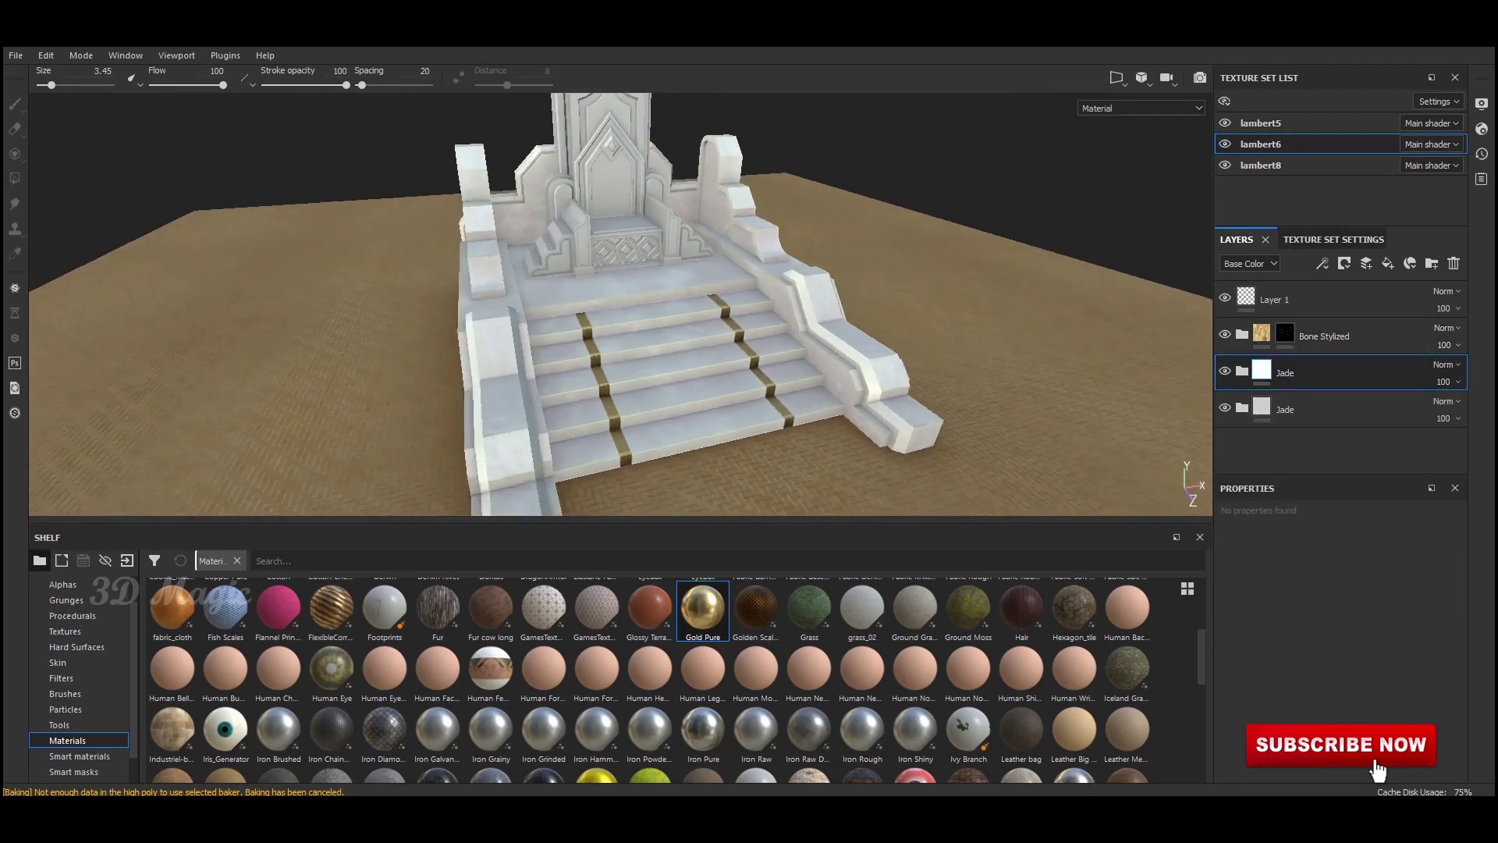
Step: Recolour the copied Jade's Cloud Colors Base Color from teal to deep blue
{"action": "left_click", "coordinate": [1326, 409]}
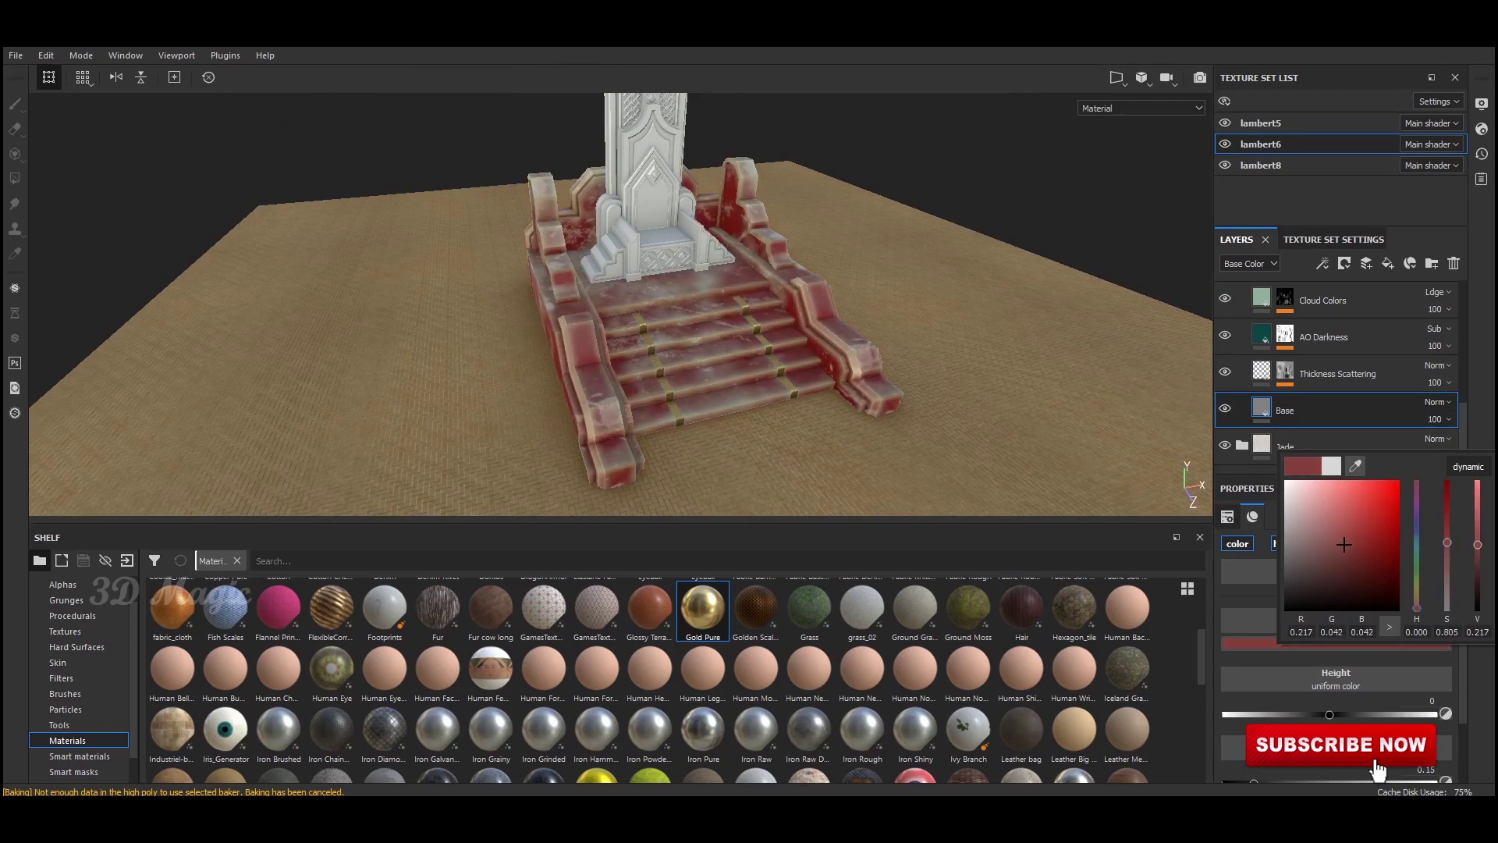
{"action": "left_click", "coordinate": [1344, 544]}
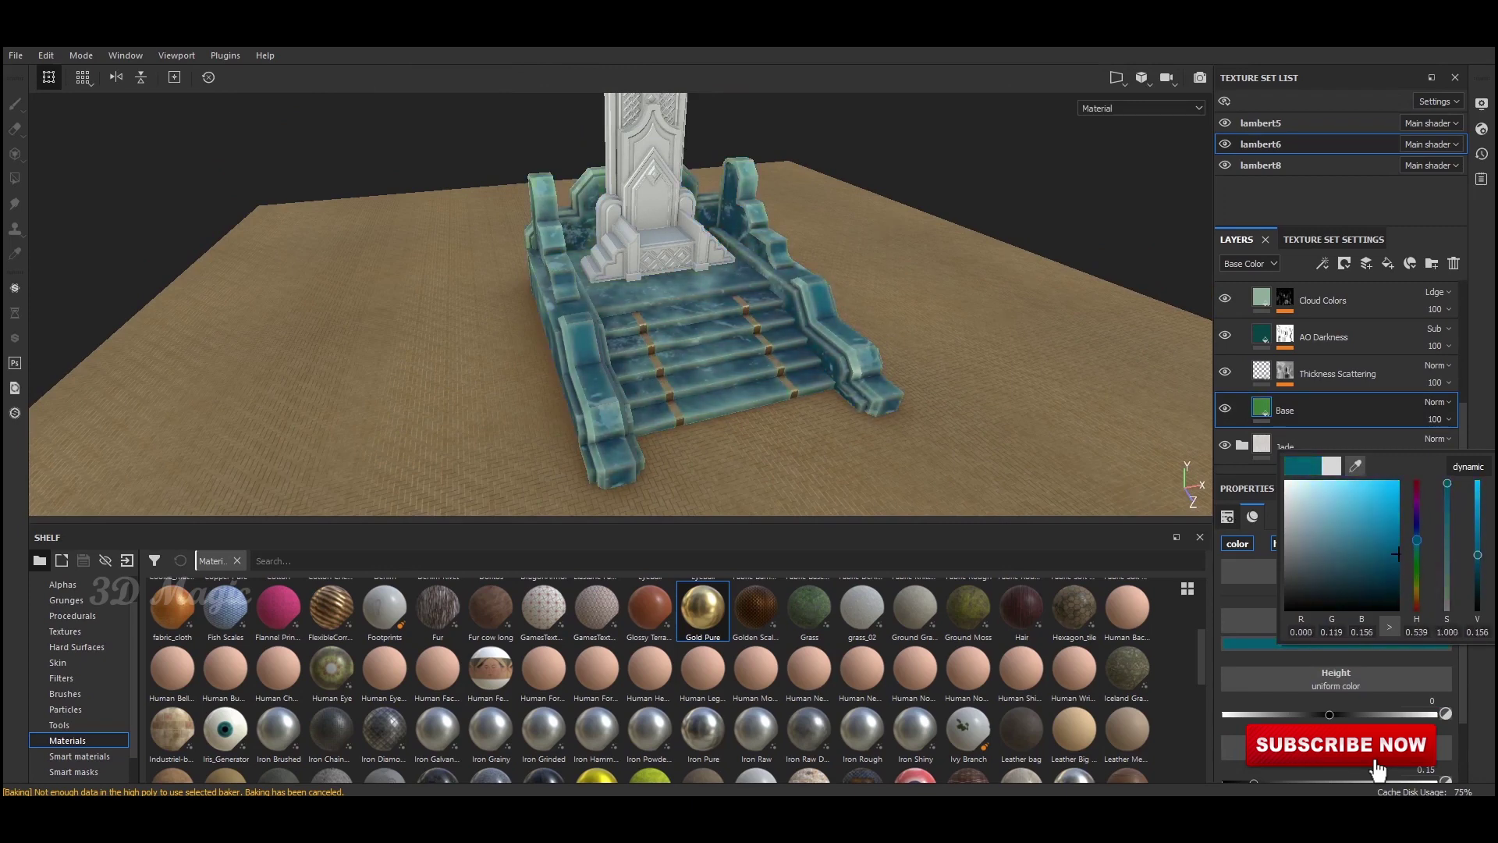
{"action": "left_click_drag", "start_coordinate": [1477, 554], "coordinate": [1477, 568]}
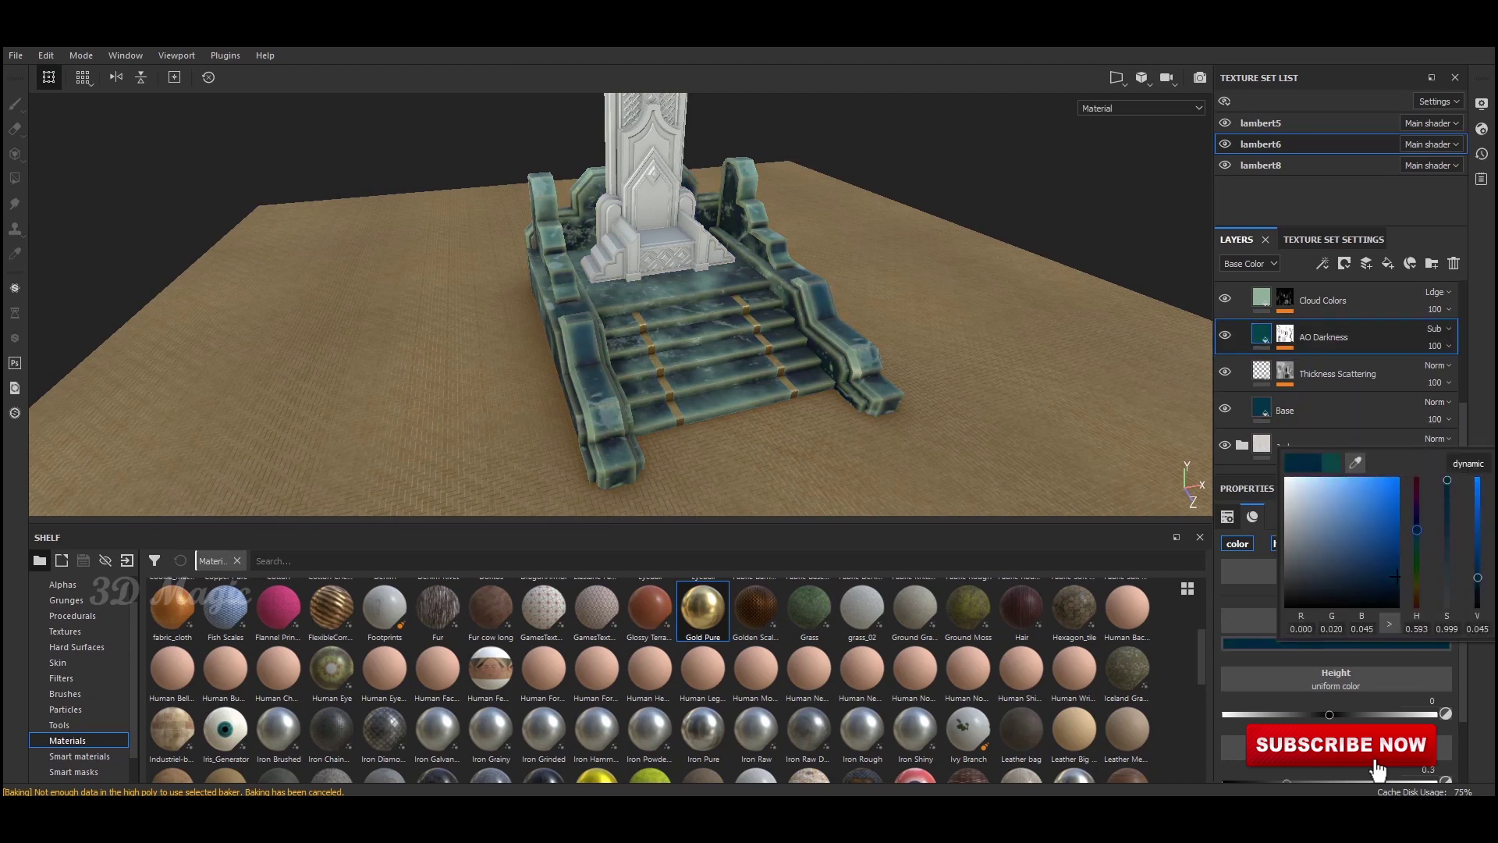
{"action": "left_click_drag", "start_coordinate": [1416, 530], "coordinate": [1417, 519]}
{"action": "left_click", "coordinate": [1392, 560]}
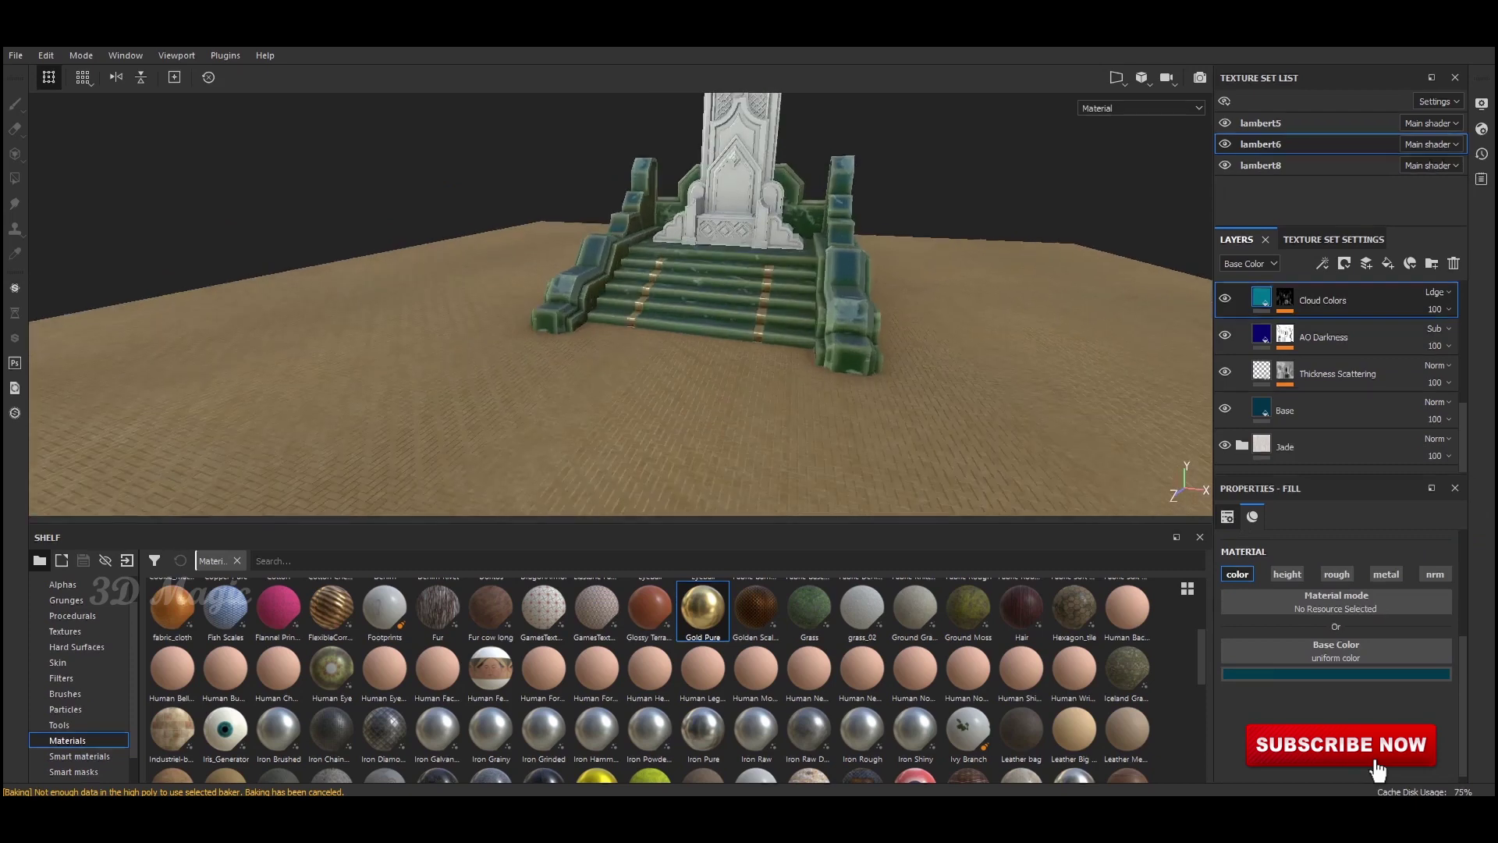
{"action": "scroll", "coordinate": [1341, 375], "scroll_direction": "up", "scroll_amount": 2}
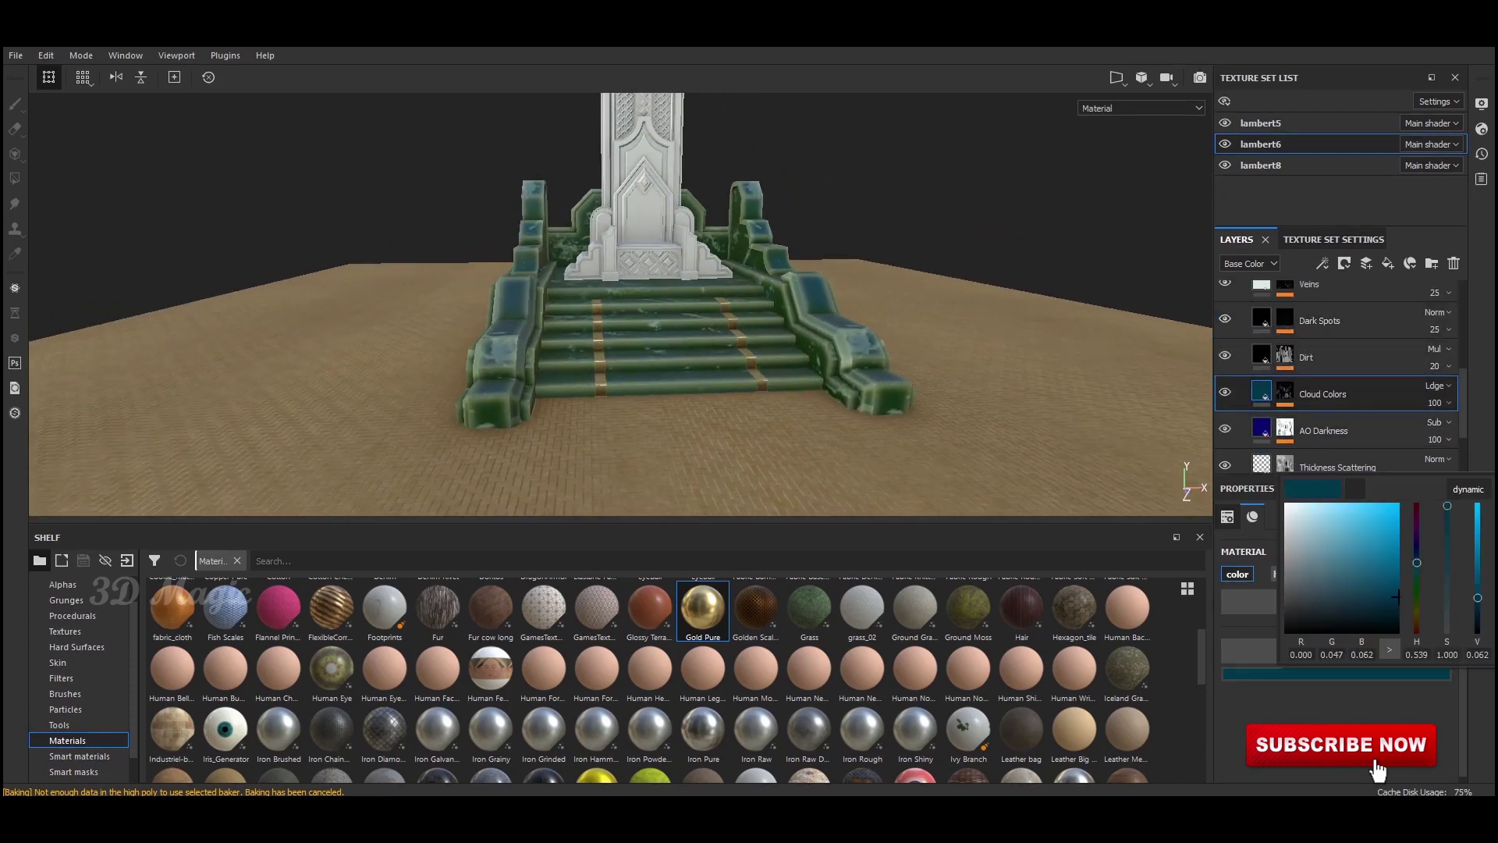
{"action": "left_click_drag", "start_coordinate": [1417, 561], "coordinate": [1416, 544]}
{"action": "scroll", "coordinate": [1341, 375], "scroll_direction": "down", "scroll_amount": 2}
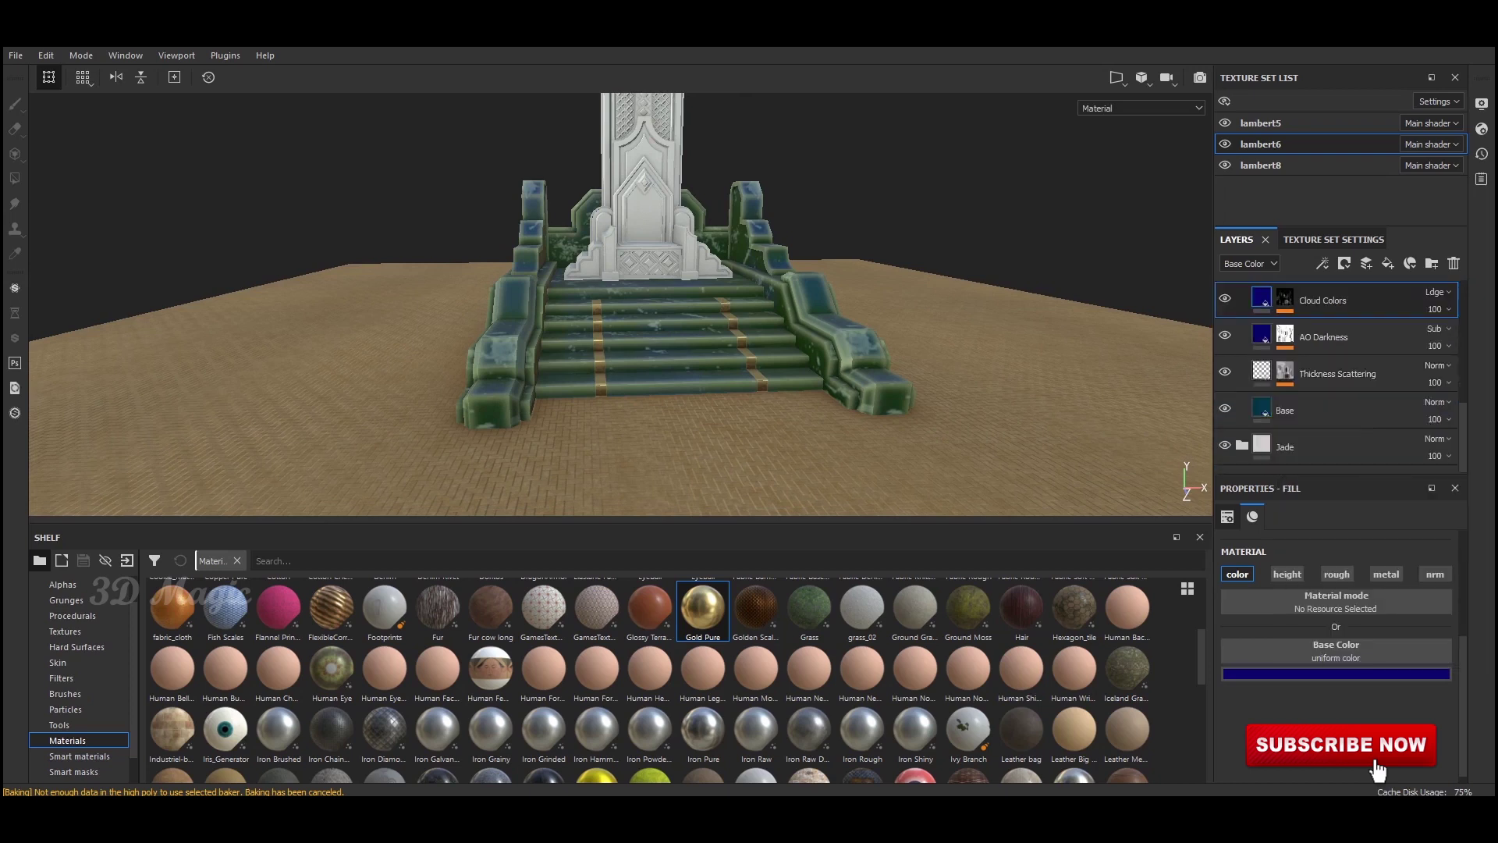
{"action": "left_click", "coordinate": [1326, 410]}
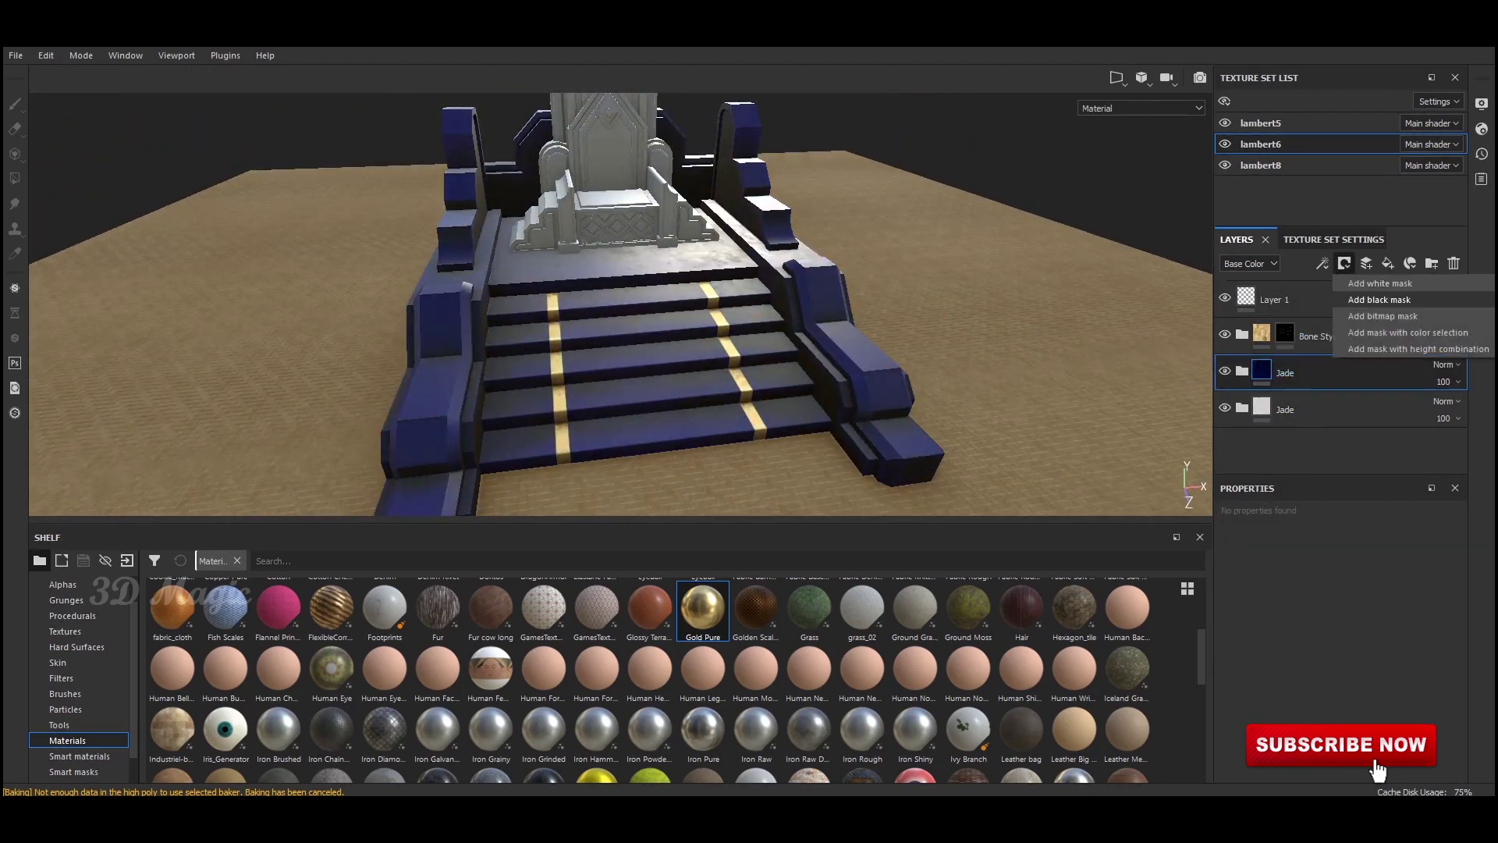
Step: Add a black mask to the blue Jade folder and begin polygon-filling the stair treads
{"action": "left_click", "coordinate": [1380, 299]}
{"action": "key", "text": "4"}
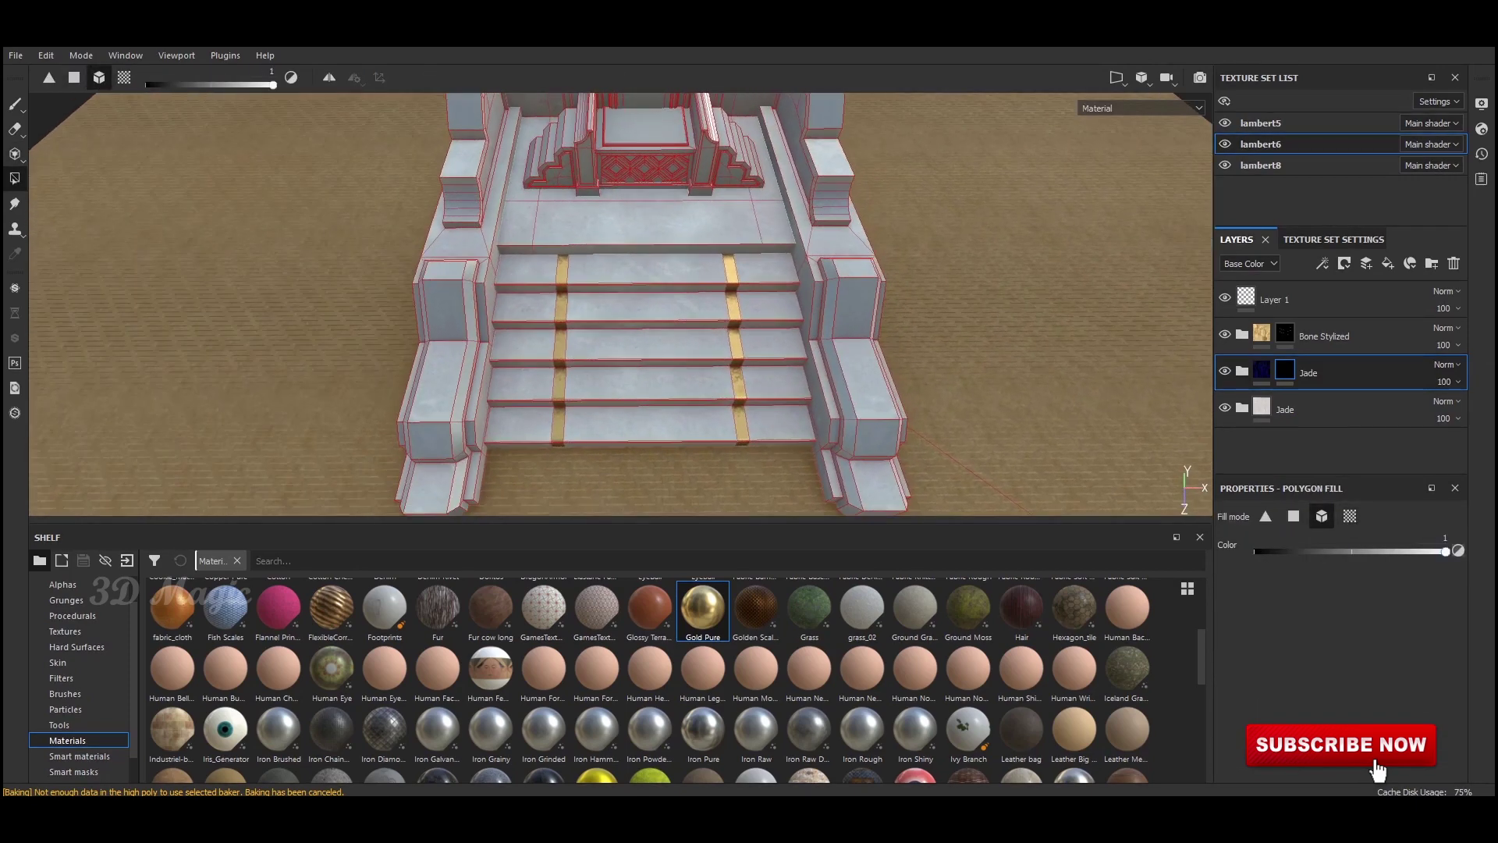
{"action": "key", "text": "1"}
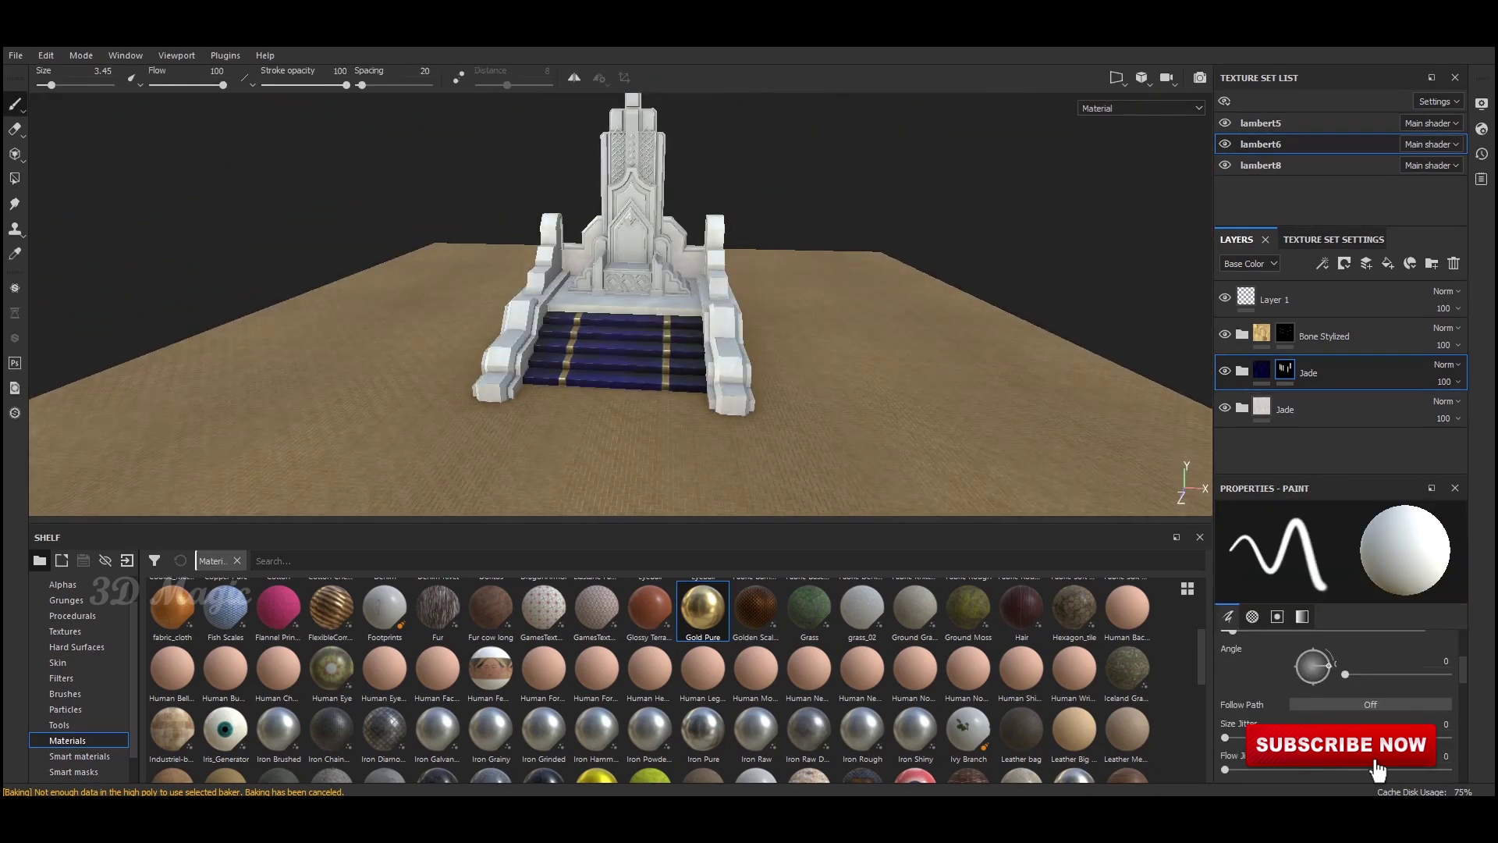
{"action": "scroll", "coordinate": [826, 335], "scroll_direction": "up", "scroll_amount": 5}
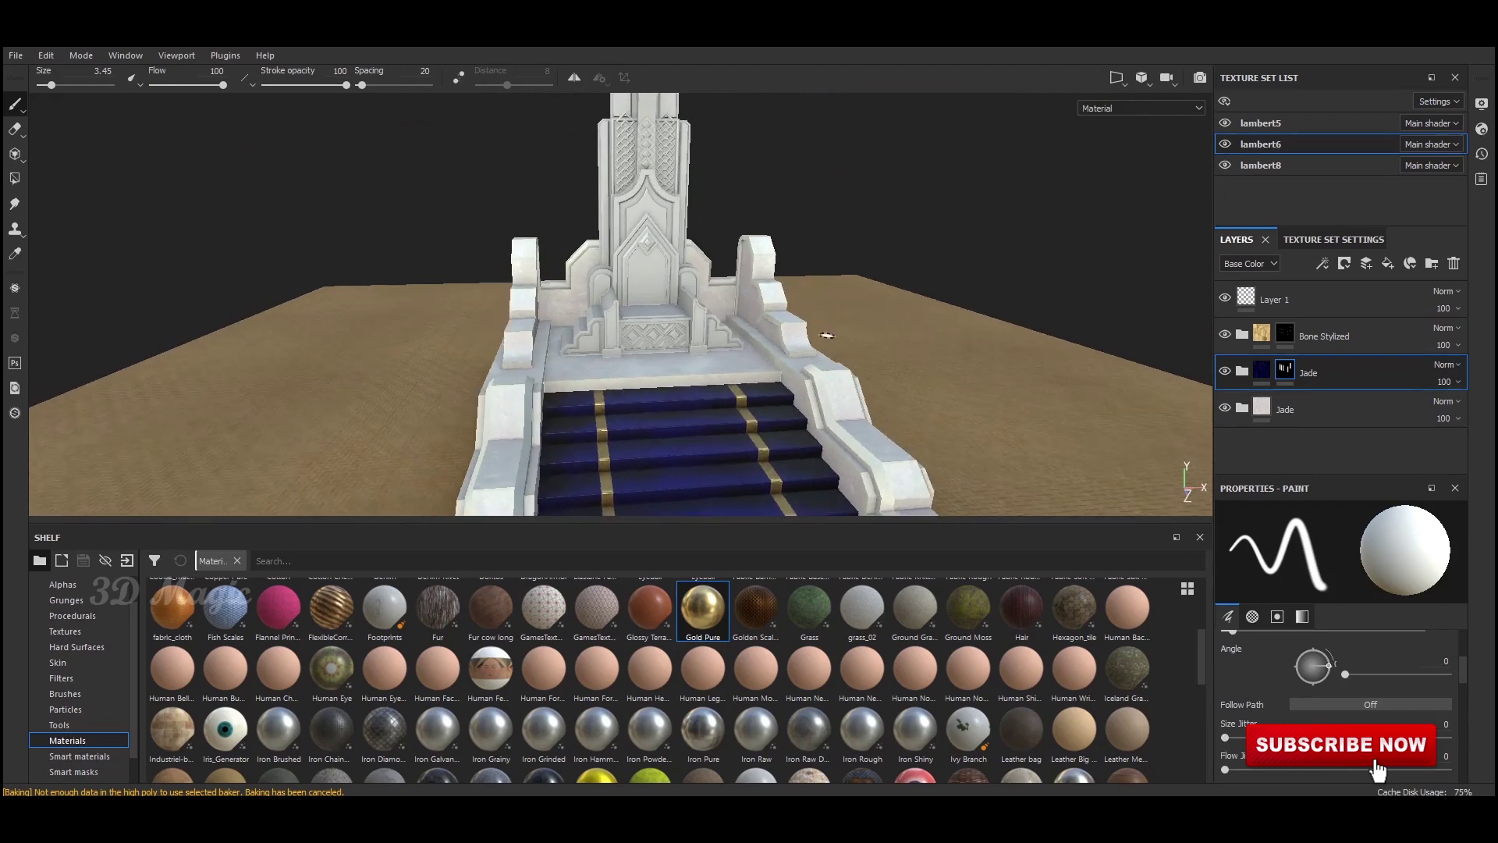
{"action": "key", "text": "4"}
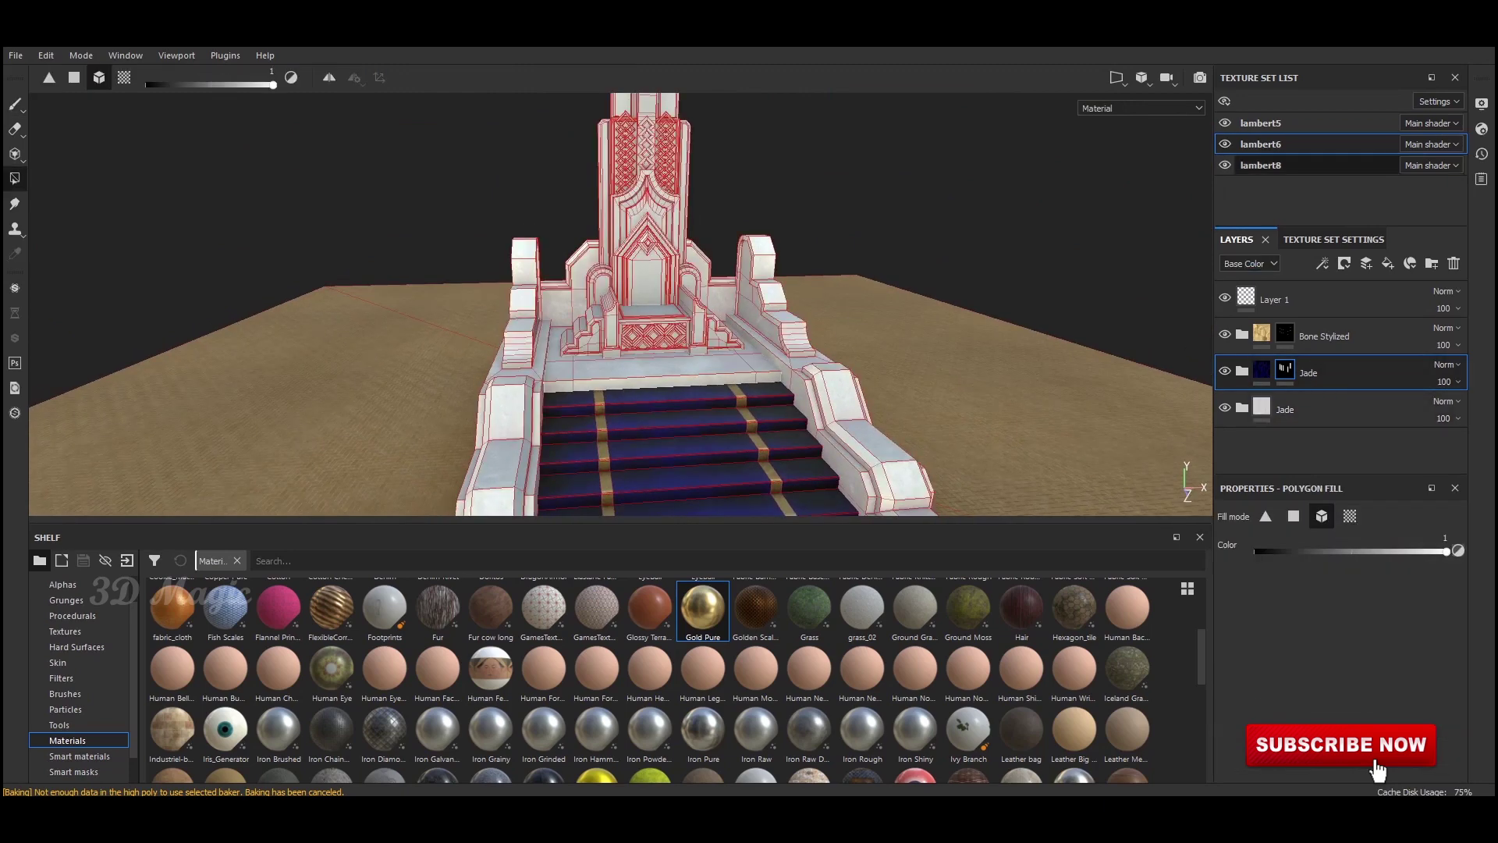
{"action": "scroll", "coordinate": [621, 305], "scroll_direction": "up", "scroll_amount": 1}
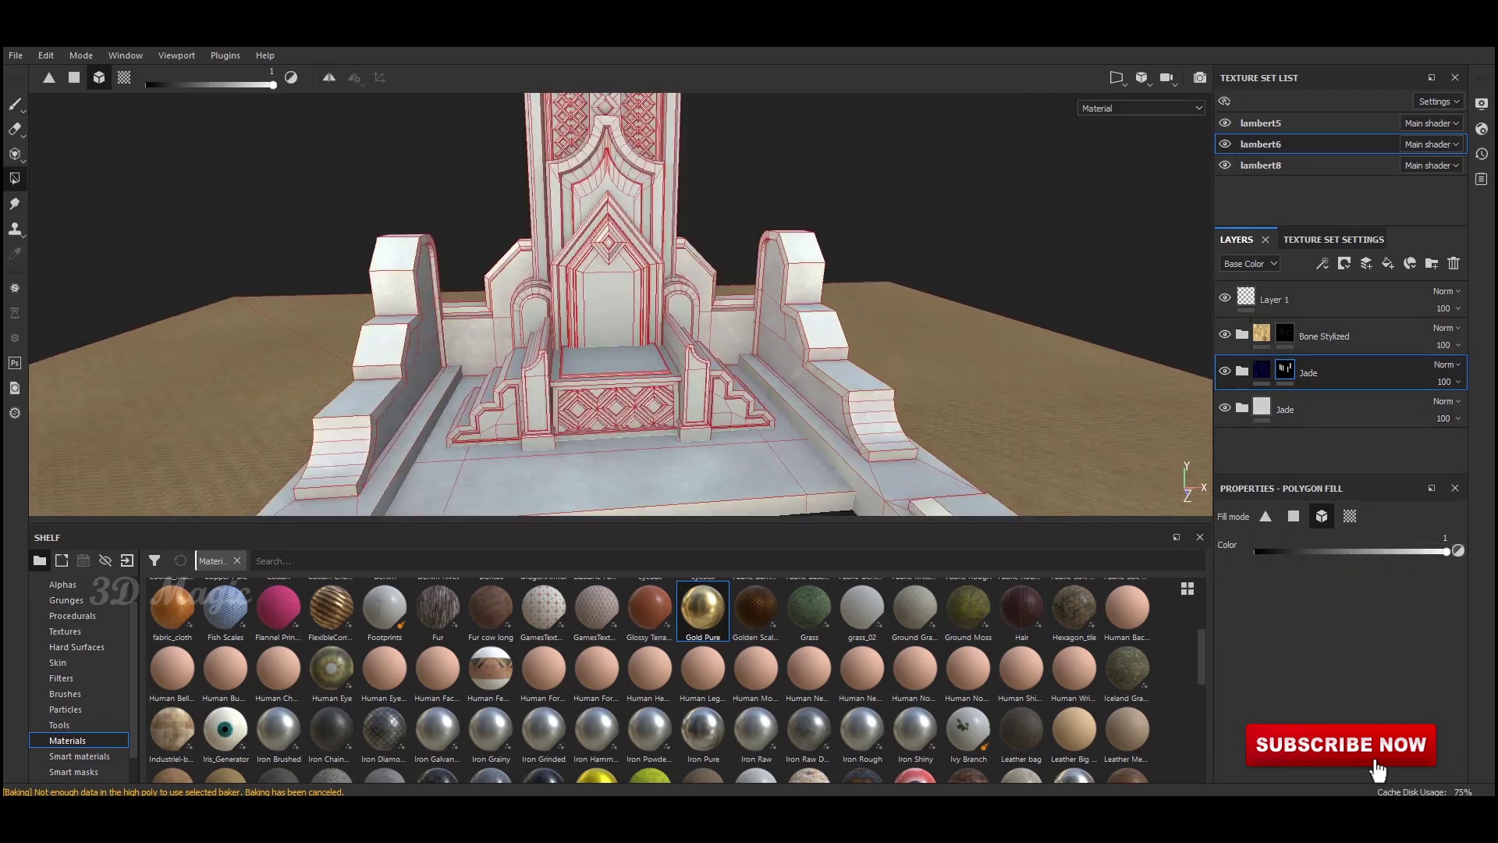
{"action": "left_click_drag", "start_coordinate": [620, 304], "coordinate": [749, 312], "text": "alt"}
{"action": "key", "text": "ctrl+z"}
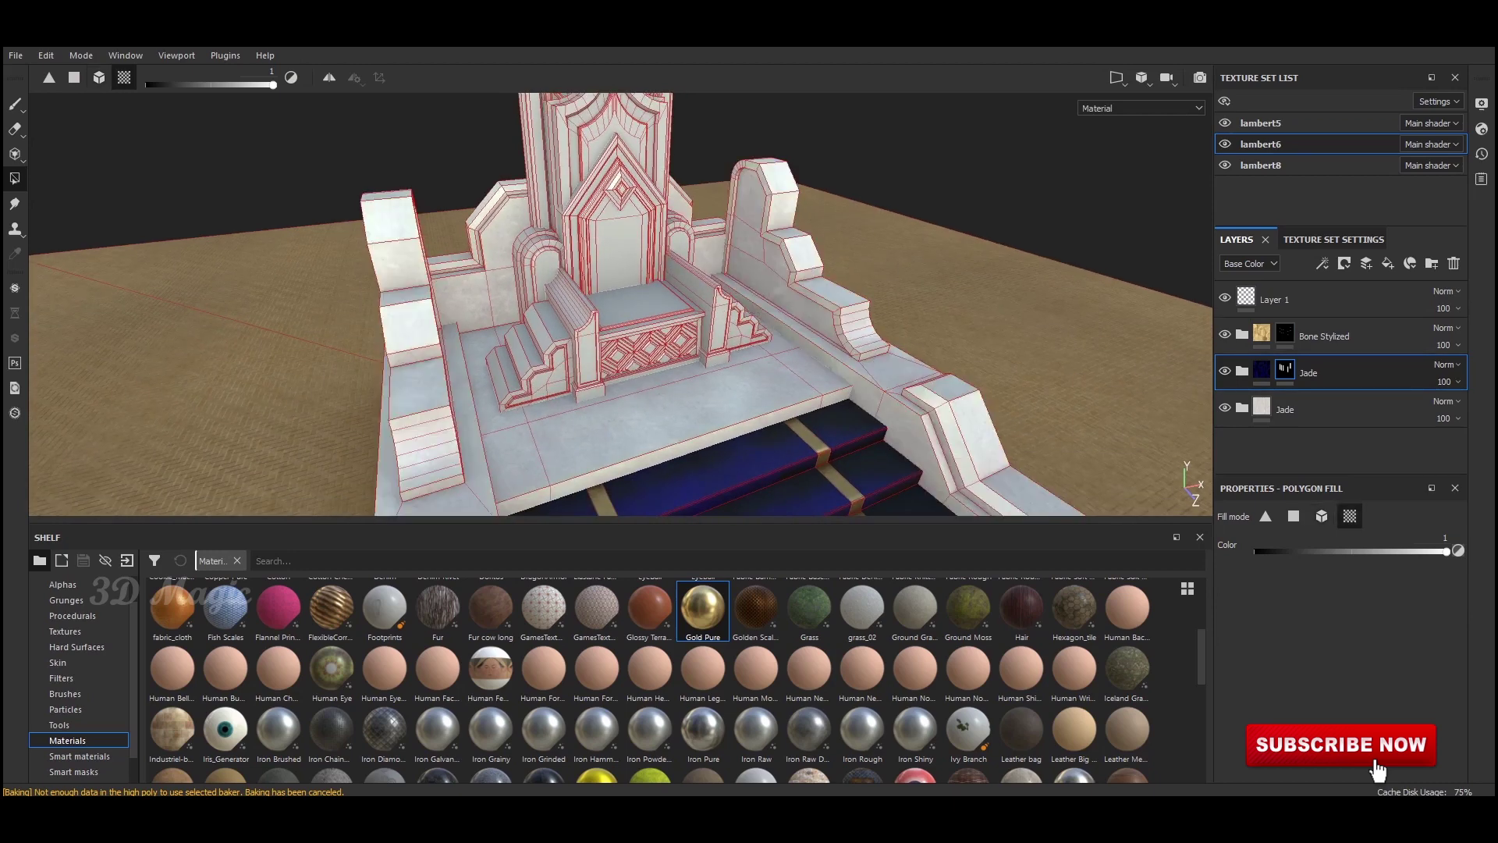
Step: Orbit around the stairs to check where the blue Jade is revealed
{"action": "scroll", "coordinate": [620, 304], "scroll_direction": "down", "scroll_amount": 5}
{"action": "mouse_move", "coordinate": [620, 305]}
{"action": "left_mouse_down", "text": "alt"}
{"action": "mouse_move", "coordinate": [702, 305]}
{"action": "mouse_move", "coordinate": [671, 304]}
{"action": "left_mouse_up", "text": "alt"}
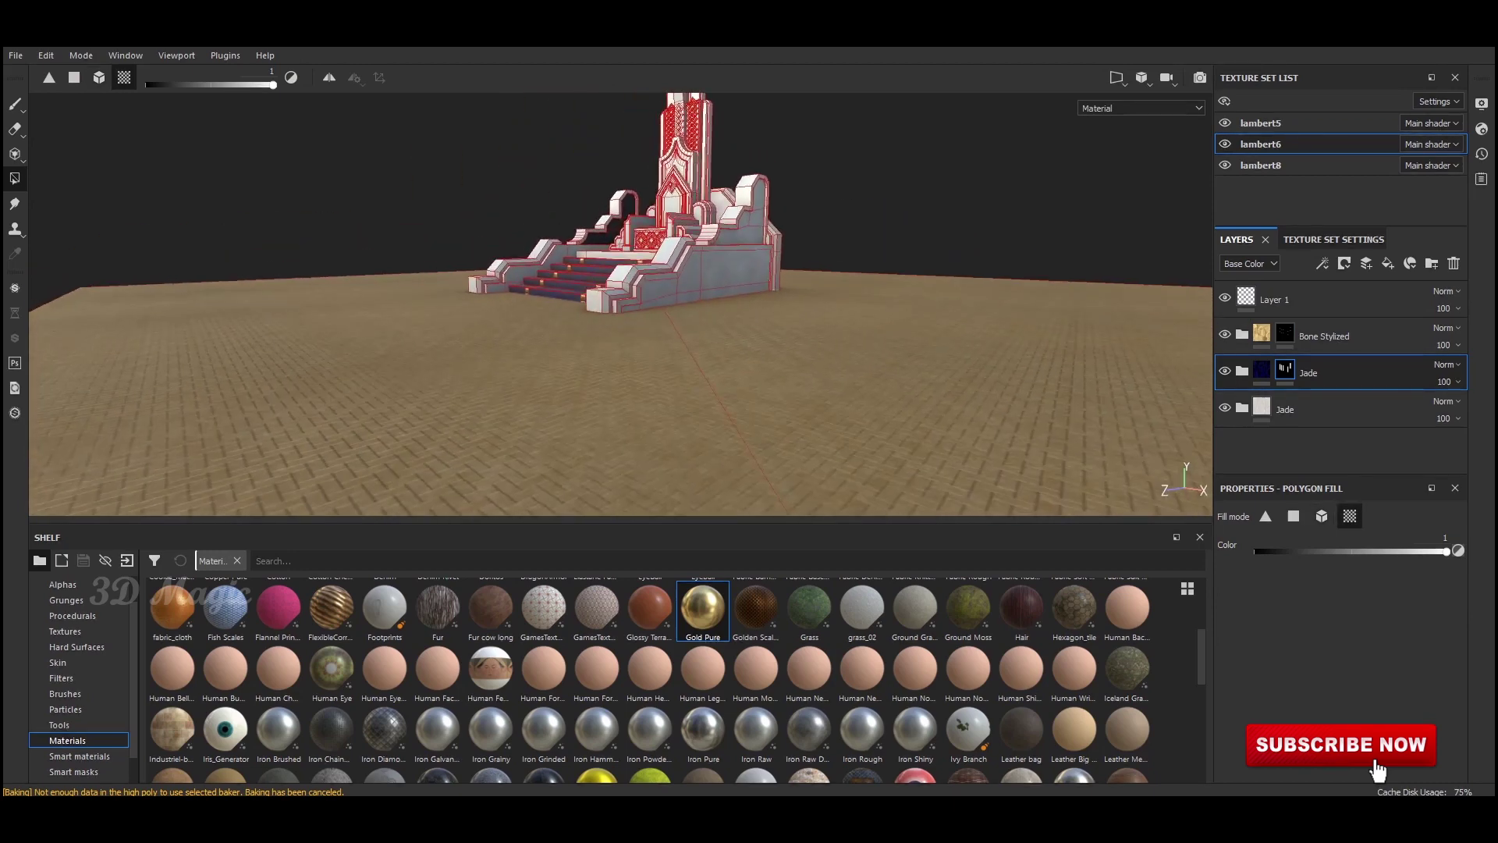
{"action": "scroll", "coordinate": [620, 304], "scroll_direction": "up", "scroll_amount": 5}
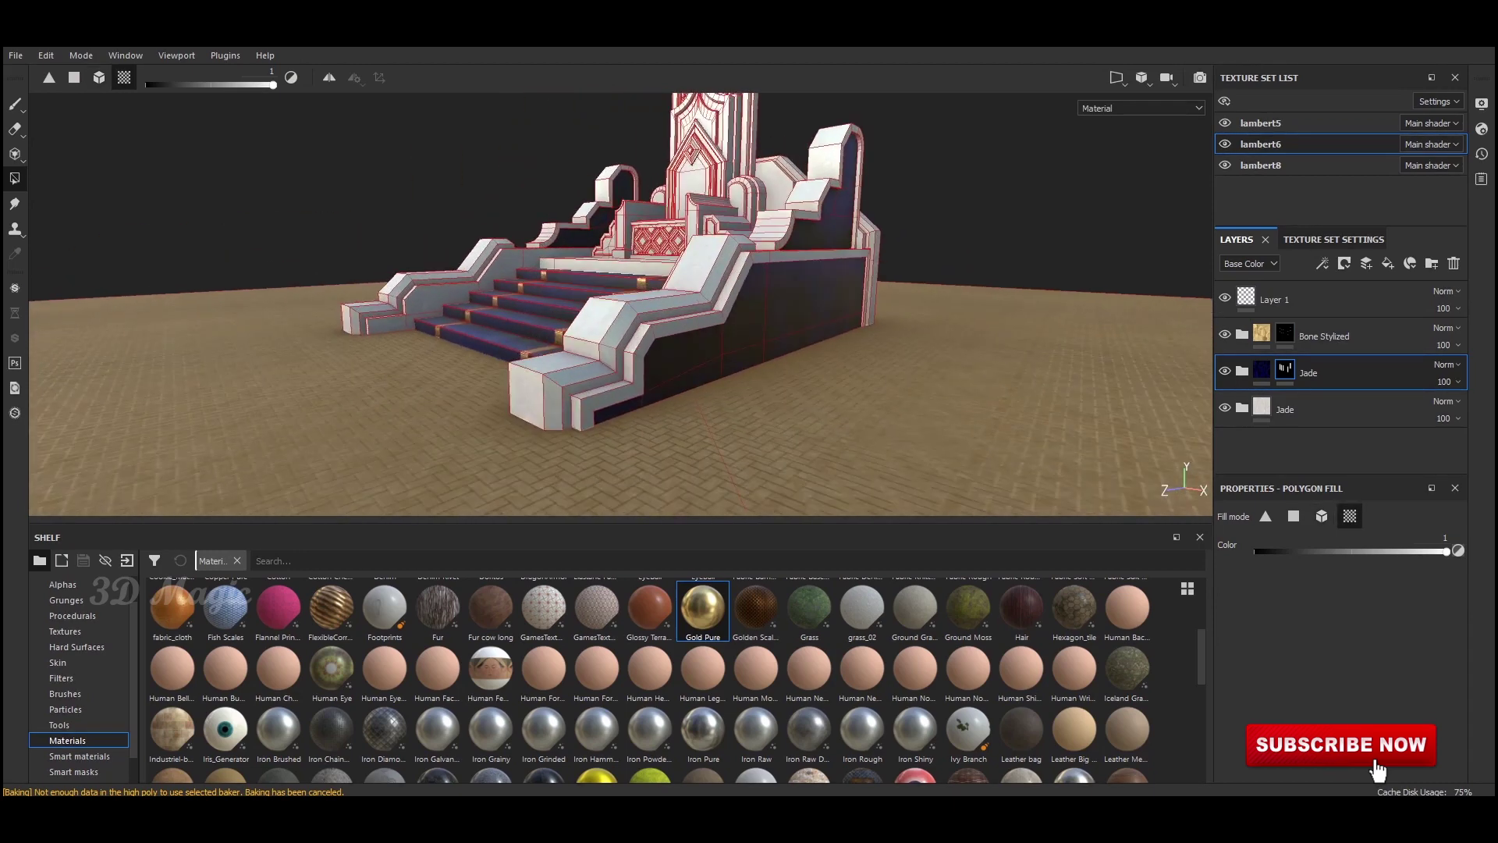
{"action": "scroll", "coordinate": [620, 304], "scroll_direction": "up", "scroll_amount": 3}
{"action": "left_click_drag", "start_coordinate": [621, 304], "coordinate": [655, 304], "text": "alt"}
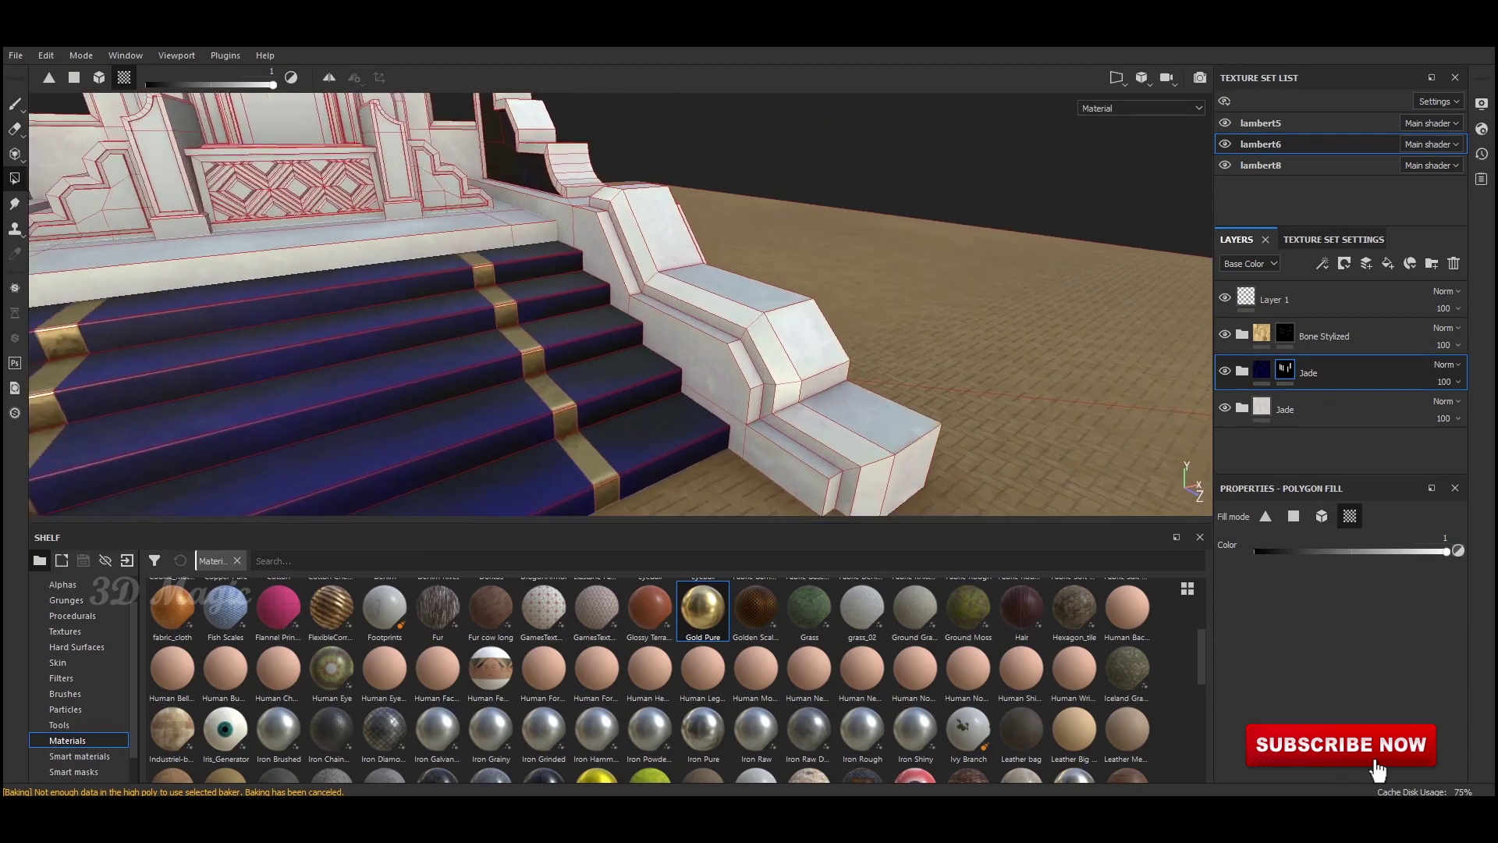
{"action": "scroll", "coordinate": [620, 304], "scroll_direction": "down", "scroll_amount": 4}
{"action": "key", "text": "1"}
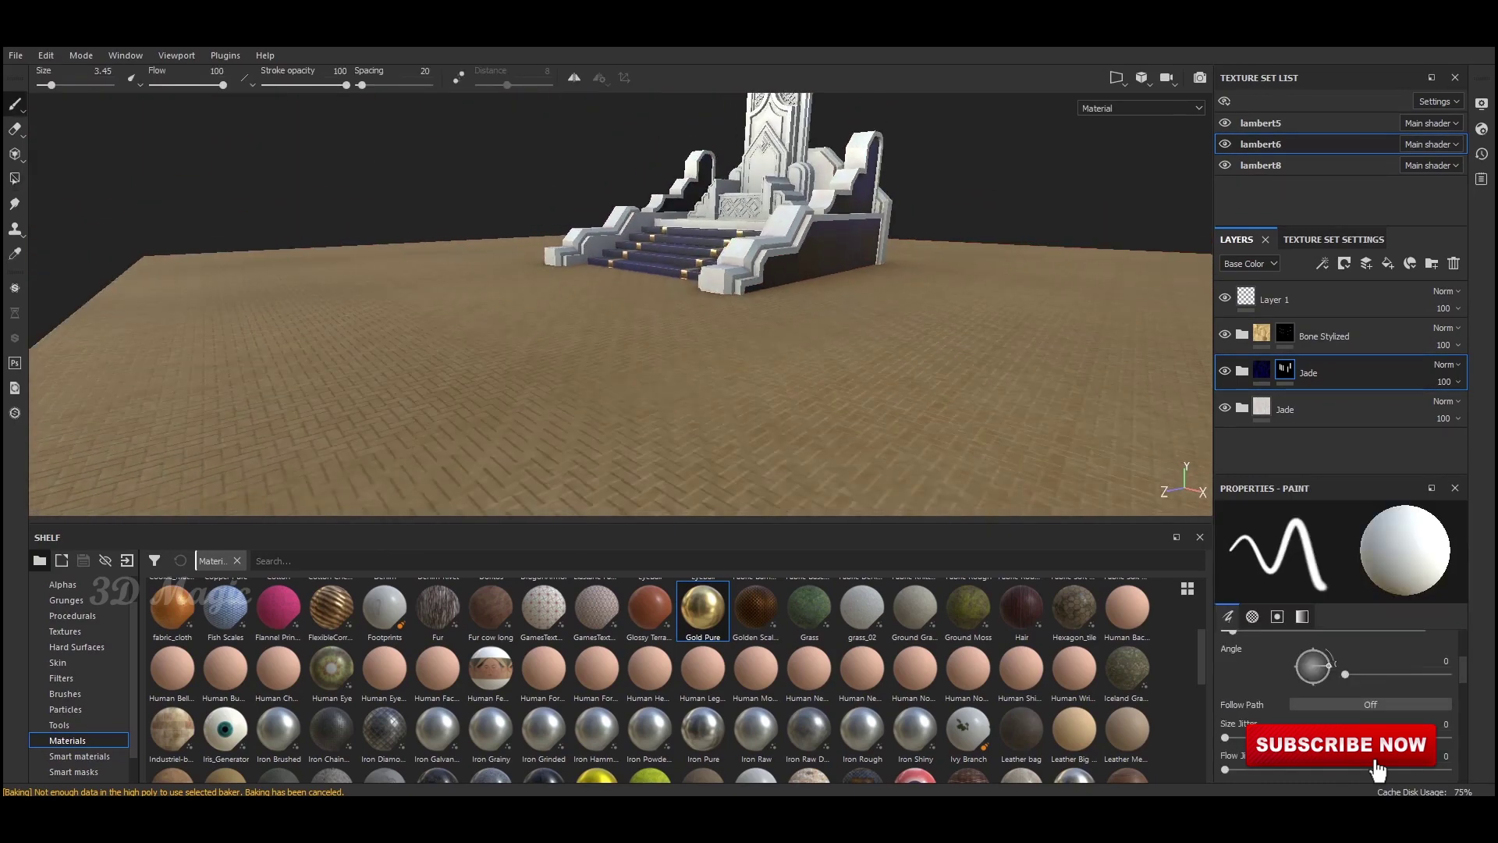
{"action": "scroll", "coordinate": [775, 290], "scroll_direction": "up", "scroll_amount": 3}
{"action": "left_click_drag", "start_coordinate": [775, 290], "coordinate": [827, 290], "text": "alt"}
{"action": "scroll", "coordinate": [775, 290], "scroll_direction": "down", "scroll_amount": 2}
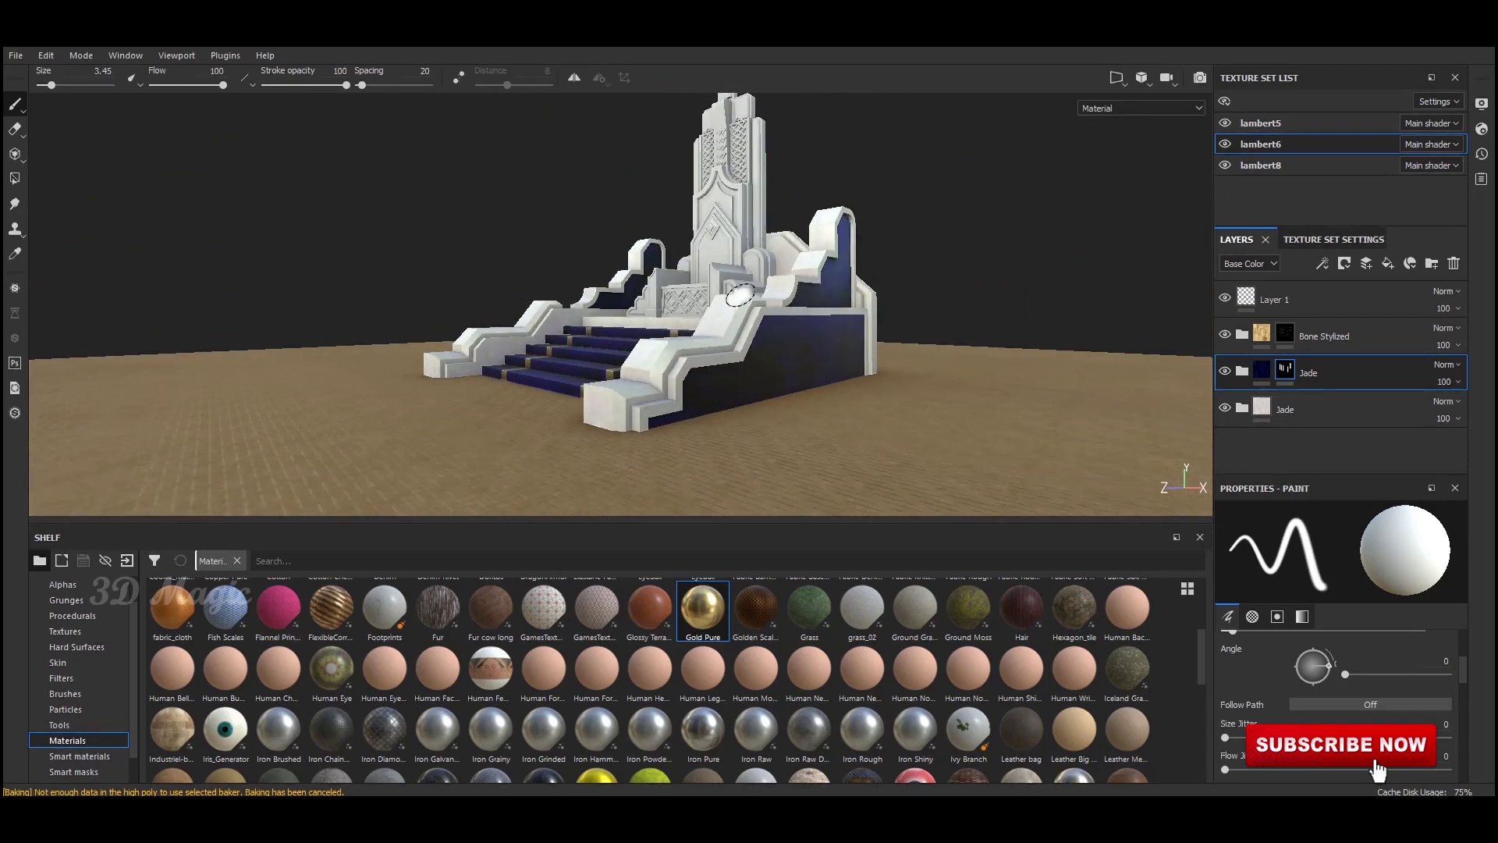
{"action": "left_click_drag", "start_coordinate": [740, 295], "coordinate": [664, 288], "text": "alt"}
{"action": "mouse_move", "coordinate": [944, 332]}
{"action": "left_mouse_down", "text": "alt"}
{"action": "mouse_move", "coordinate": [888, 346]}
{"action": "mouse_move", "coordinate": [795, 298]}
{"action": "mouse_move", "coordinate": [824, 318]}
{"action": "left_mouse_up", "text": "alt"}
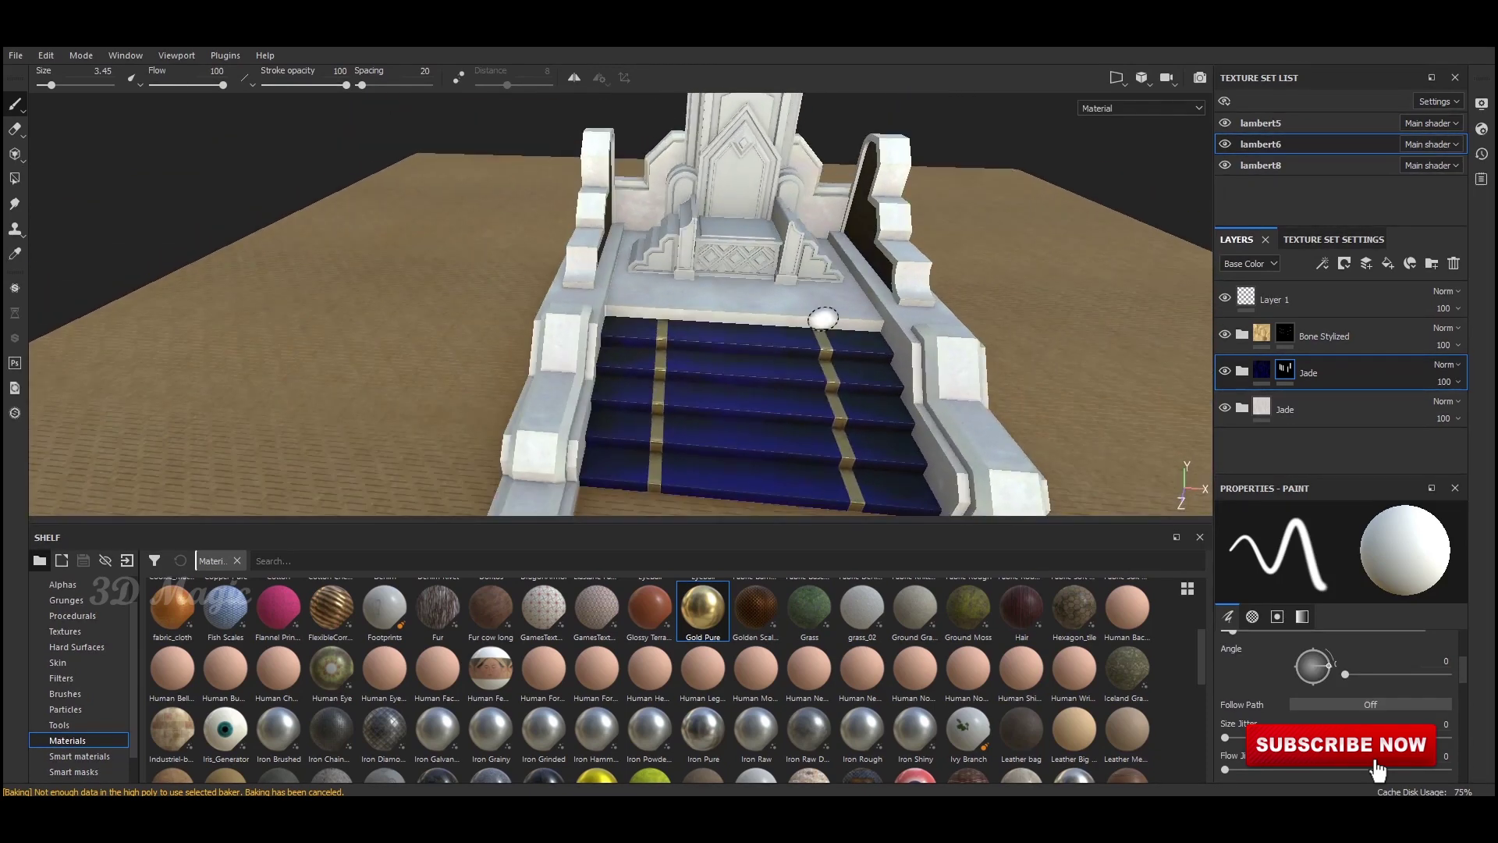
{"action": "scroll", "coordinate": [823, 318], "scroll_direction": "up", "scroll_amount": 3}
Step: Polygon-fill the remaining stair carpet and side-rail faces blue, leaving the walls white
{"action": "key", "text": "4"}
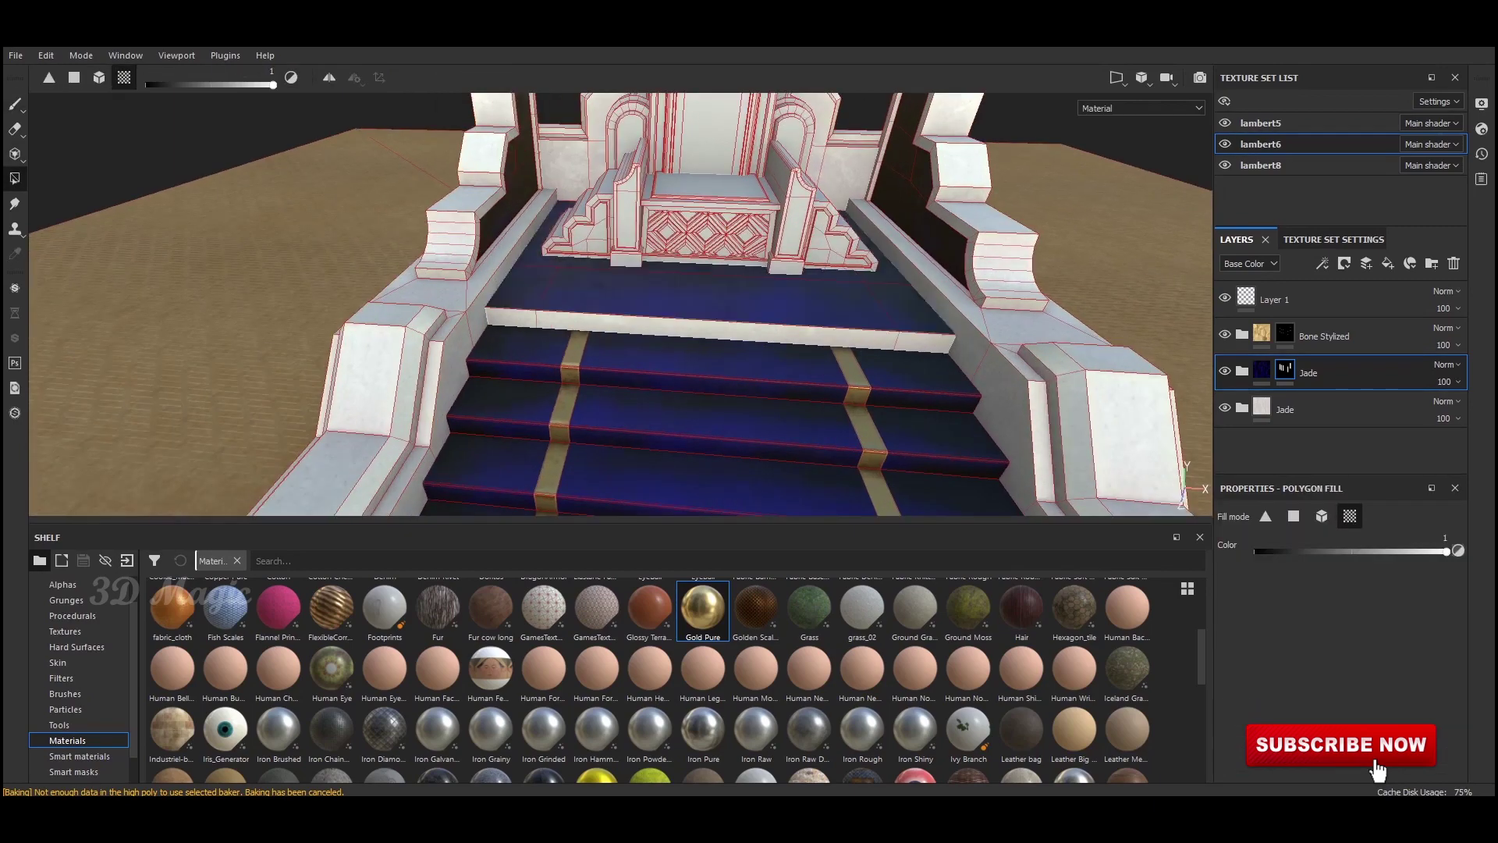
{"action": "scroll", "coordinate": [620, 304], "scroll_direction": "down", "scroll_amount": 5}
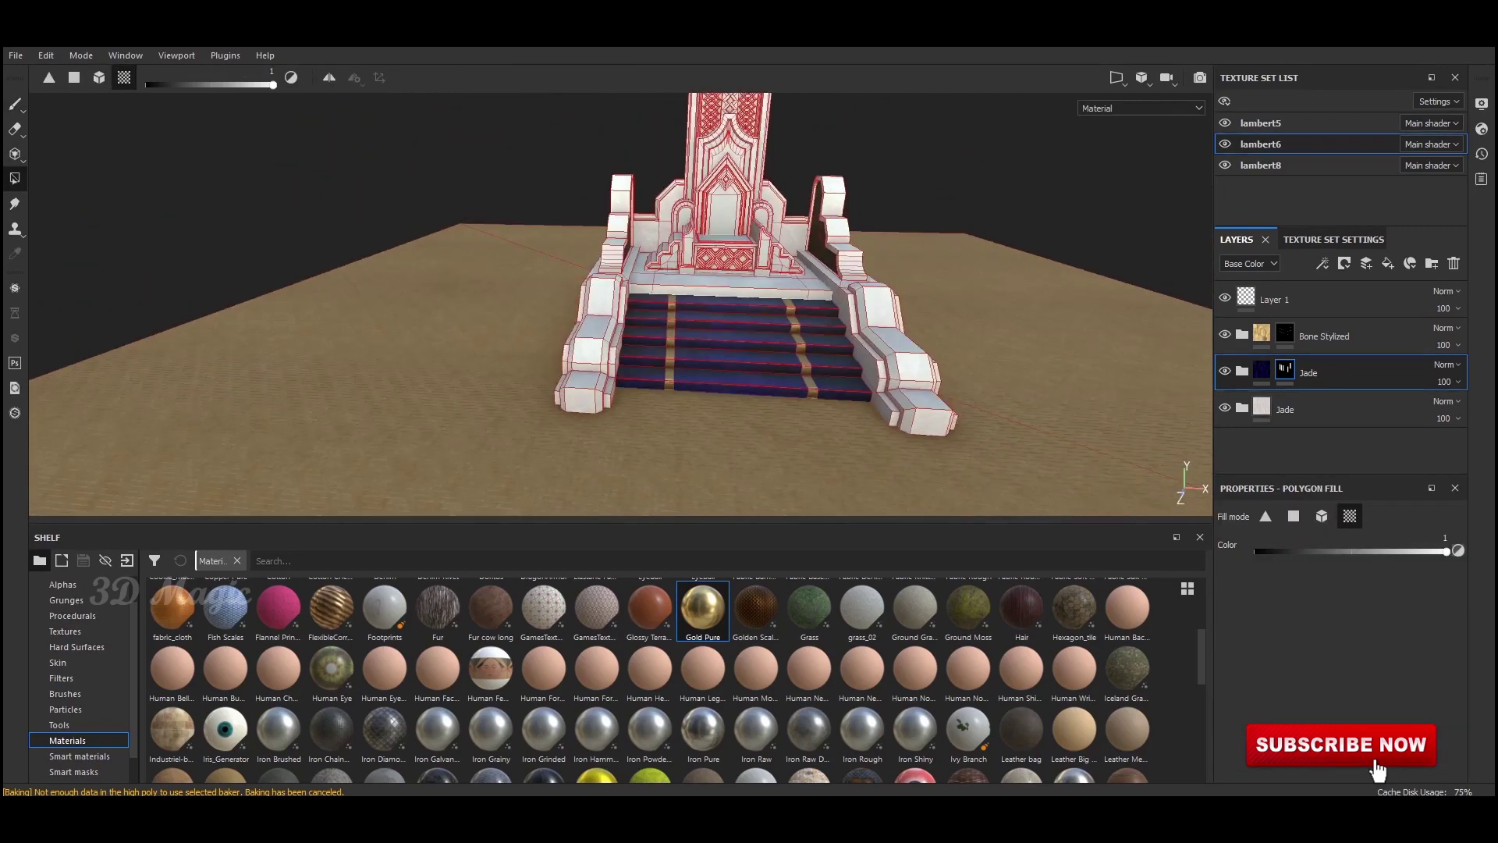
{"action": "scroll", "coordinate": [620, 304], "scroll_direction": "up", "scroll_amount": 2}
{"action": "scroll", "coordinate": [620, 304], "scroll_direction": "up", "scroll_amount": 2}
{"action": "scroll", "coordinate": [620, 304], "scroll_direction": "up", "scroll_amount": 2}
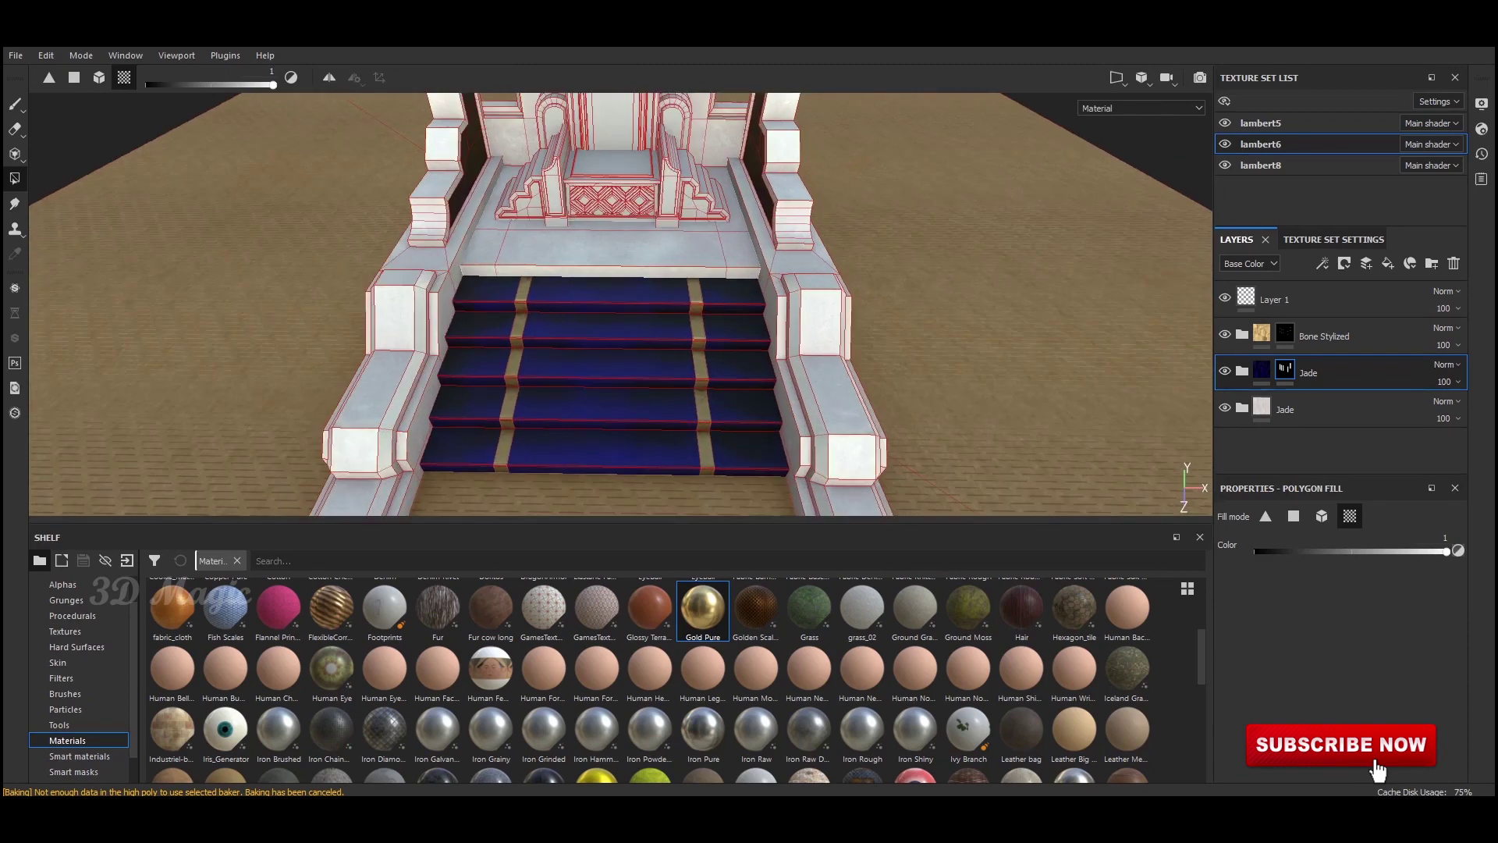
{"action": "scroll", "coordinate": [620, 304], "scroll_direction": "up", "scroll_amount": 2}
{"action": "scroll", "coordinate": [620, 305], "scroll_direction": "down", "scroll_amount": 2}
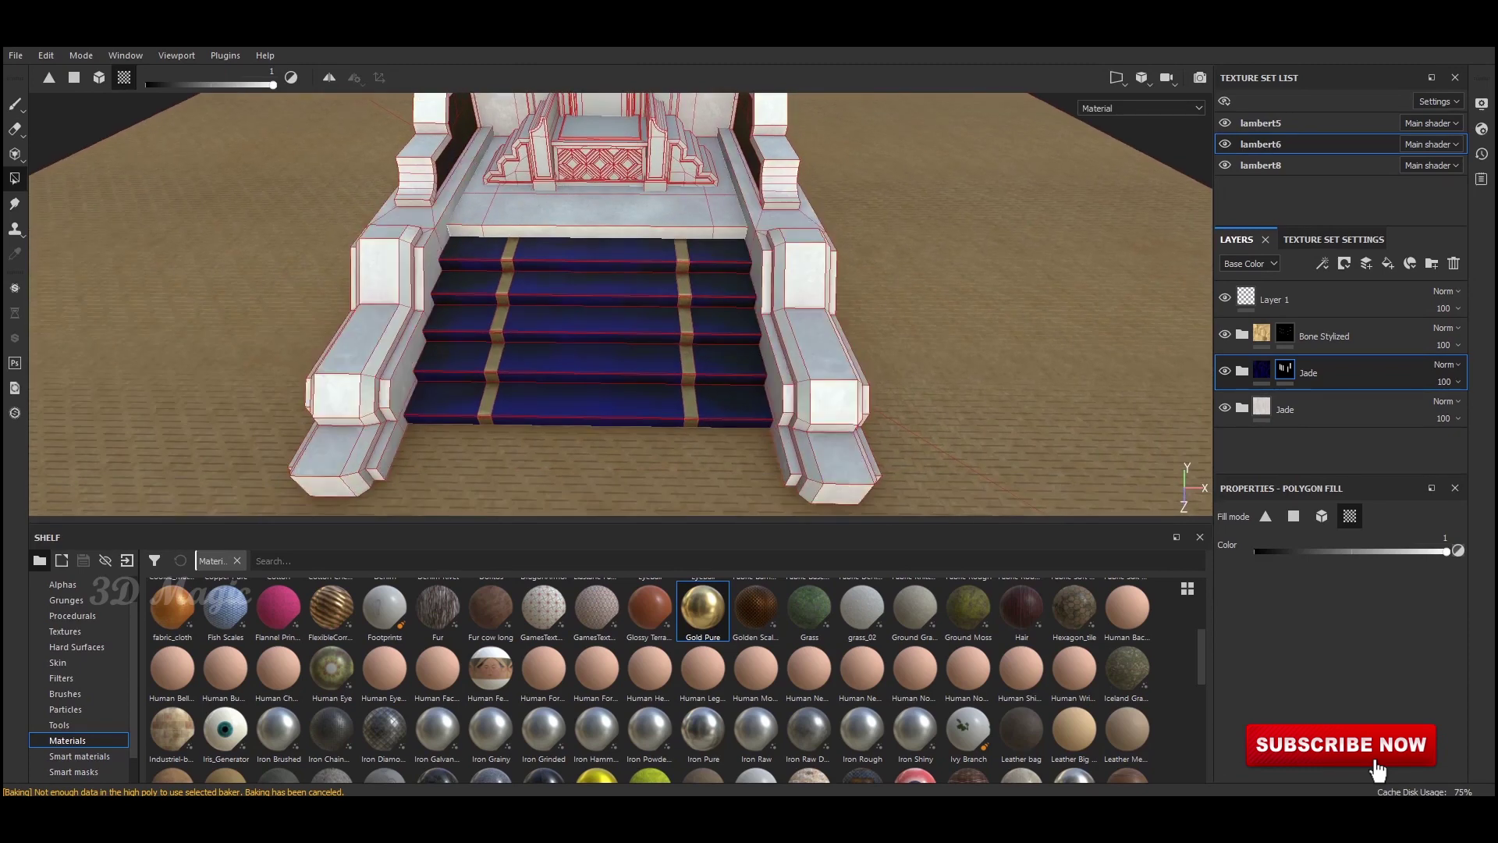
{"action": "scroll", "coordinate": [620, 304], "scroll_direction": "down", "scroll_amount": 3}
{"action": "key", "text": "alt"}
{"action": "left_click_drag", "start_coordinate": [702, 304], "coordinate": [546, 351], "text": "alt"}
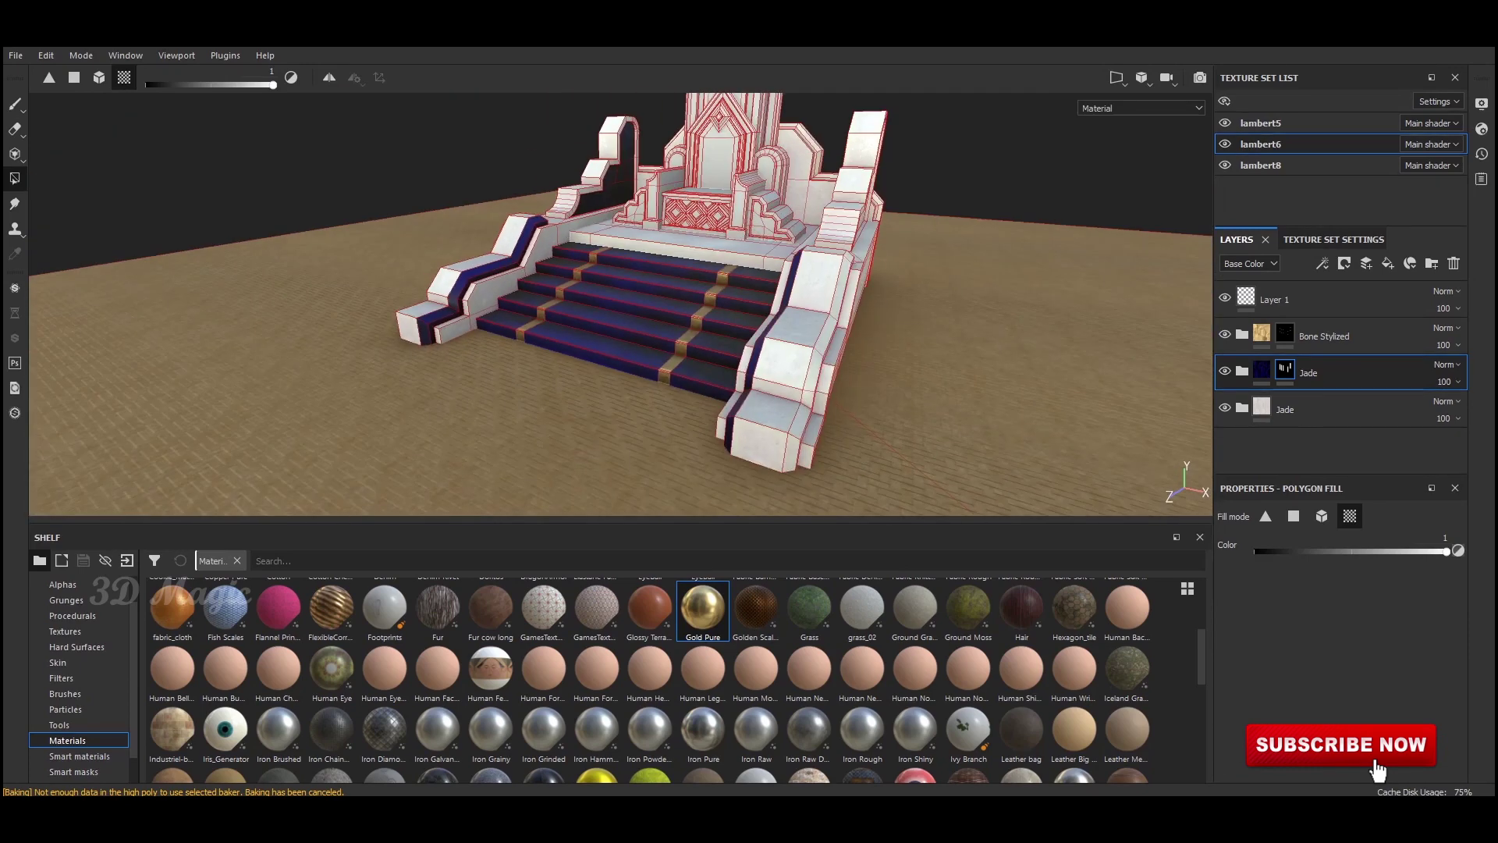
{"action": "left_click_drag", "start_coordinate": [620, 304], "coordinate": [593, 296], "text": "alt"}
{"action": "scroll", "coordinate": [620, 304], "scroll_direction": "up", "scroll_amount": 2}
{"action": "scroll", "coordinate": [620, 304], "scroll_direction": "up", "scroll_amount": 2}
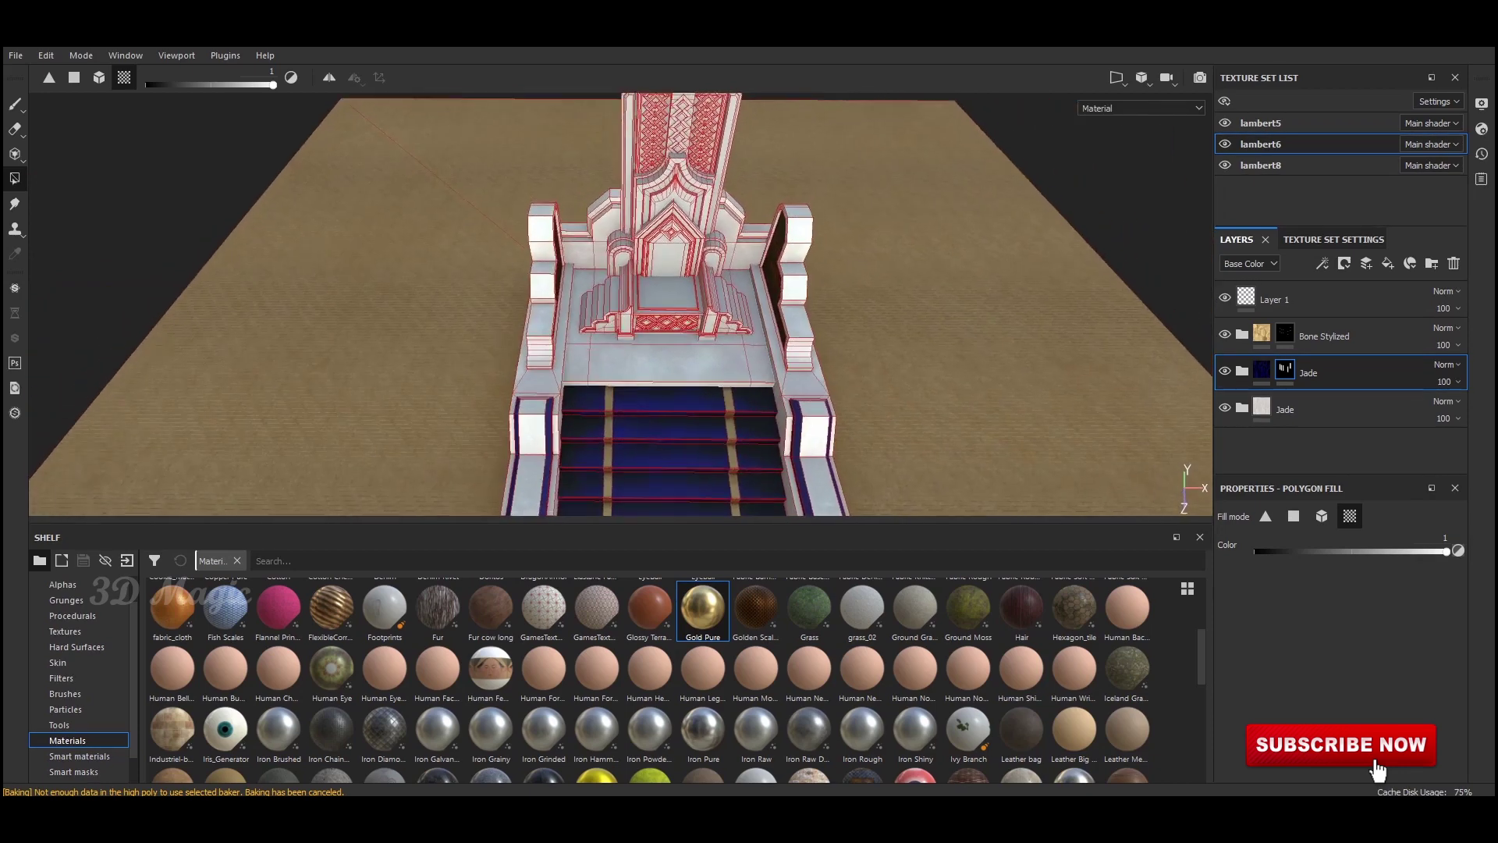
{"action": "scroll", "coordinate": [620, 304], "scroll_direction": "up", "scroll_amount": 3}
{"action": "scroll", "coordinate": [620, 304], "scroll_direction": "up", "scroll_amount": 3}
{"action": "scroll", "coordinate": [620, 304], "scroll_direction": "up", "scroll_amount": 2}
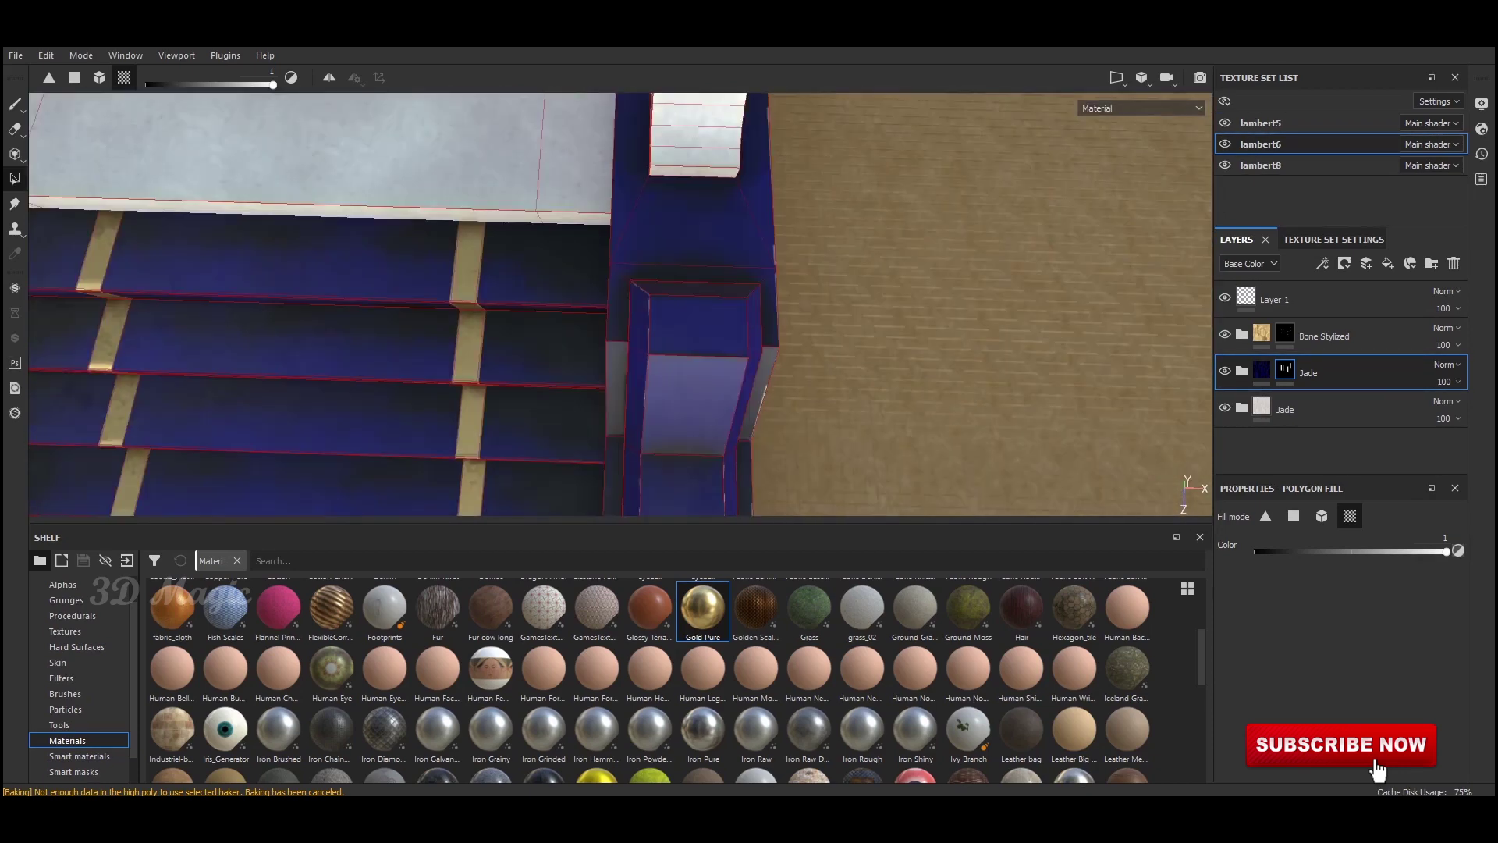
Step: Erase the blue Jade from the pillar faces, keeping the banister tops blue
{"action": "scroll", "coordinate": [620, 304], "scroll_direction": "up", "scroll_amount": 2}
{"action": "key", "text": "ctrl+z"}
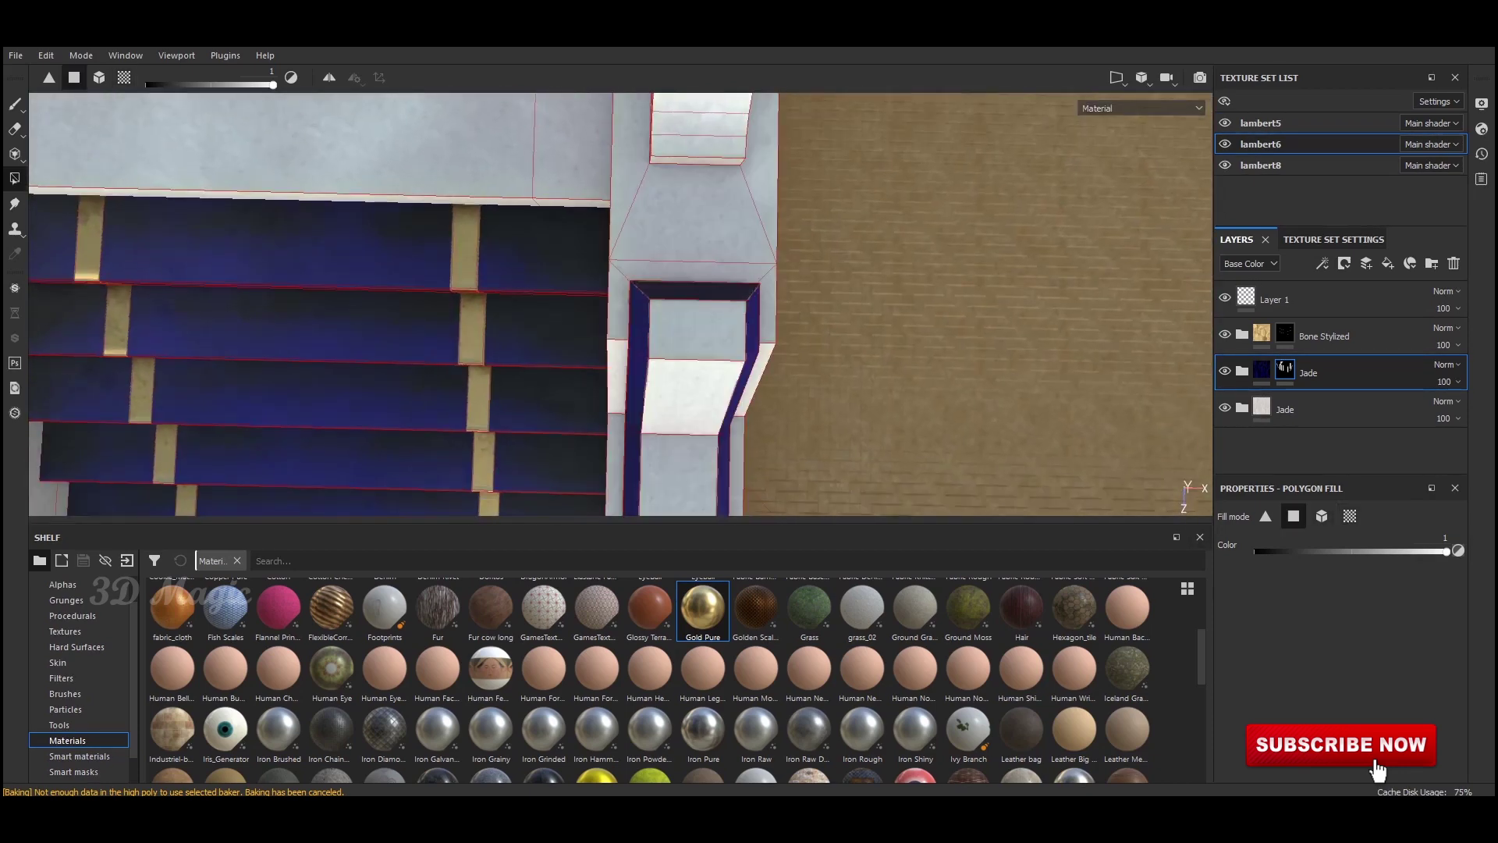
{"action": "scroll", "coordinate": [620, 304], "scroll_direction": "down", "scroll_amount": 2}
{"action": "left_click_drag", "start_coordinate": [620, 304], "coordinate": [577, 203], "text": "alt"}
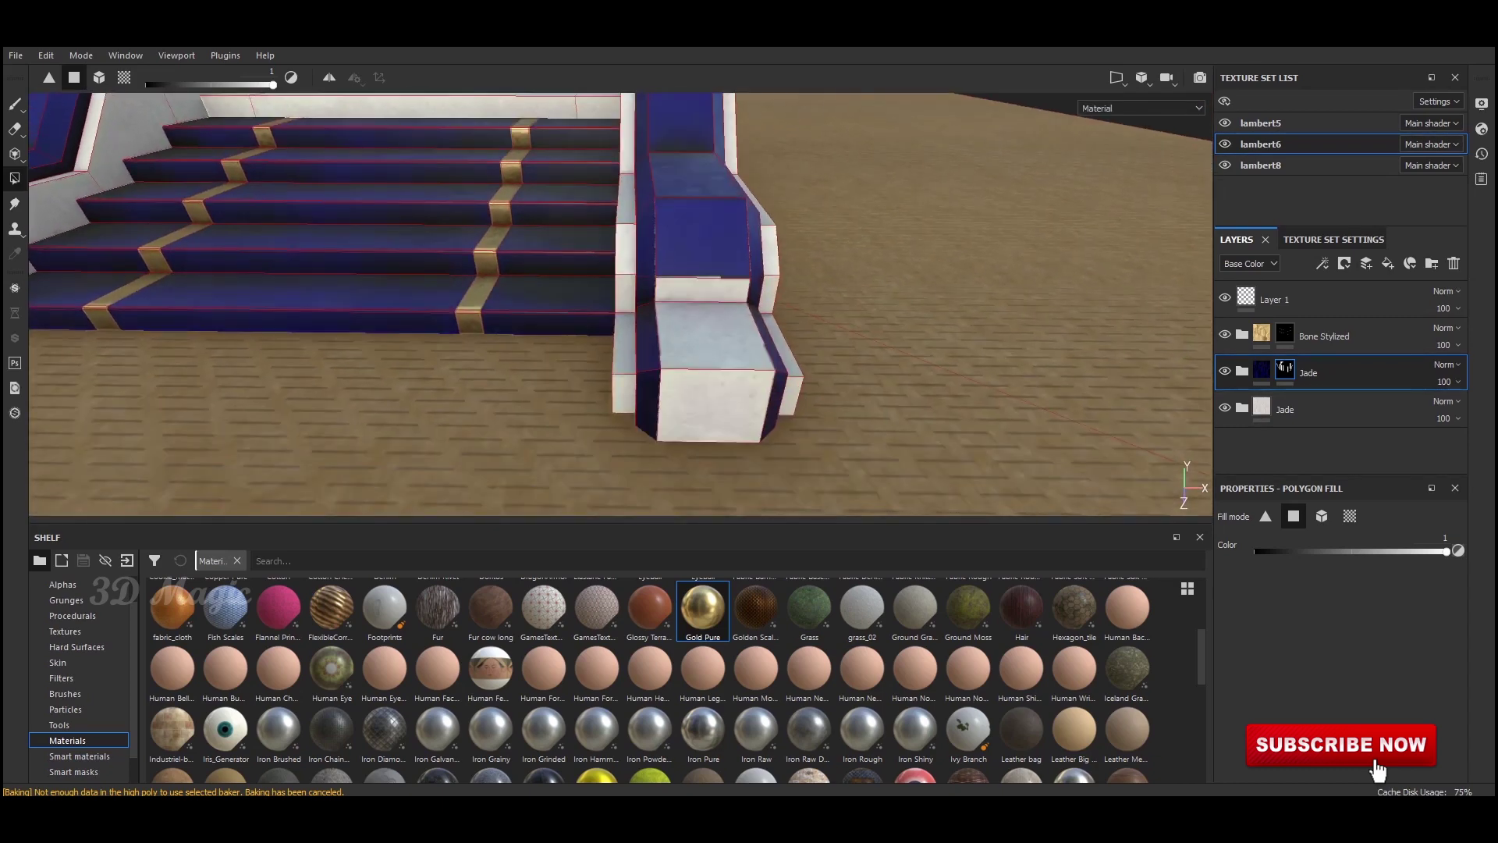
{"action": "key", "text": "1"}
{"action": "left_click_drag", "start_coordinate": [668, 328], "coordinate": [669, 301], "text": "alt"}
{"action": "scroll", "coordinate": [749, 361], "scroll_direction": "down", "scroll_amount": 3}
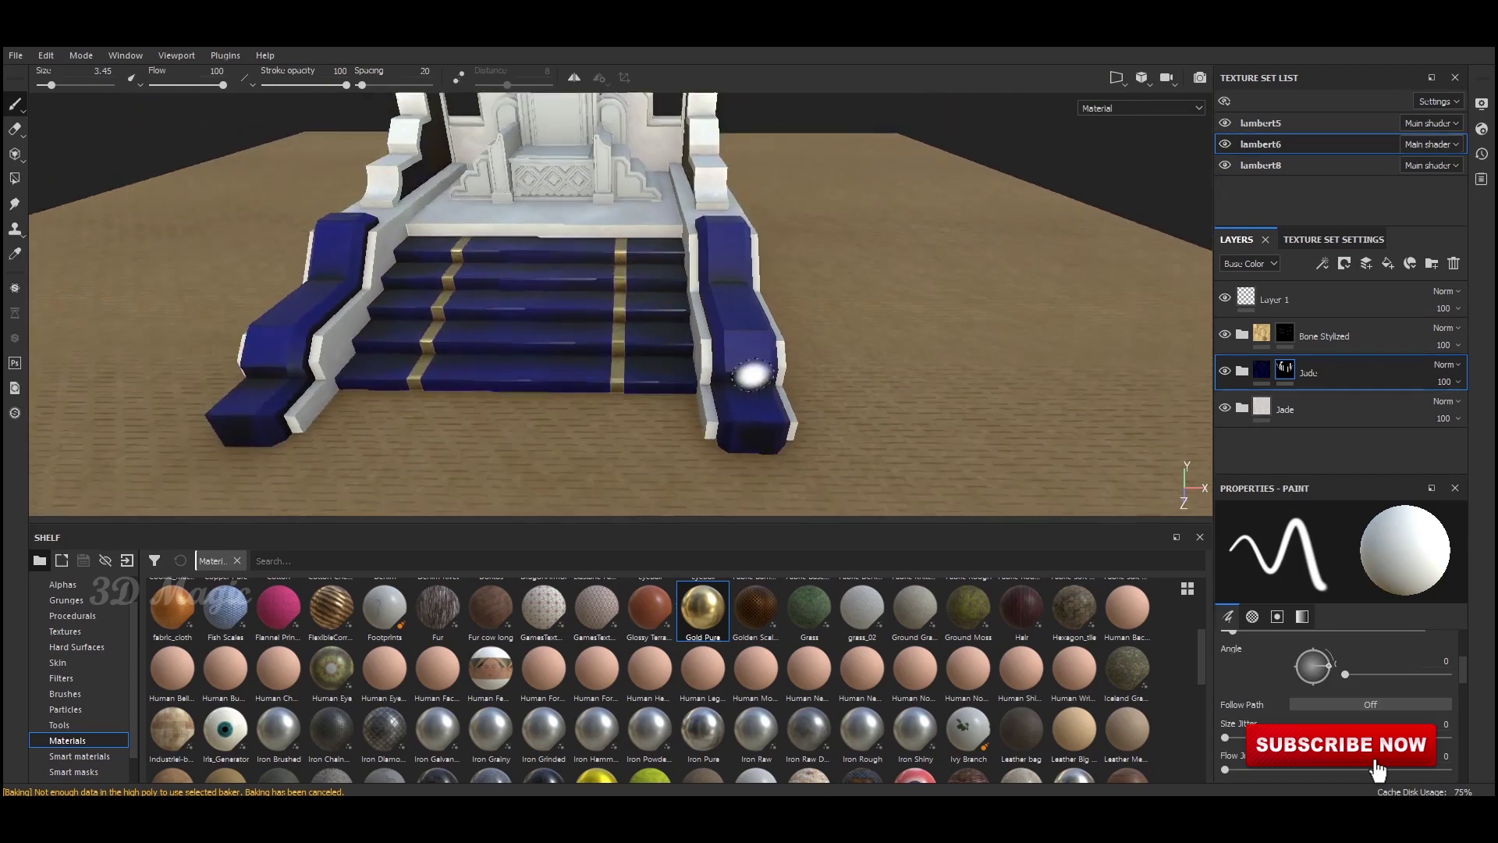
{"action": "scroll", "coordinate": [742, 361], "scroll_direction": "down", "scroll_amount": 2}
{"action": "mouse_move", "coordinate": [742, 361]}
{"action": "left_mouse_down", "text": "alt"}
{"action": "mouse_move", "coordinate": [800, 331]}
{"action": "mouse_move", "coordinate": [734, 269]}
{"action": "mouse_move", "coordinate": [807, 297]}
{"action": "mouse_move", "coordinate": [1004, 308]}
{"action": "left_mouse_up", "text": "alt"}
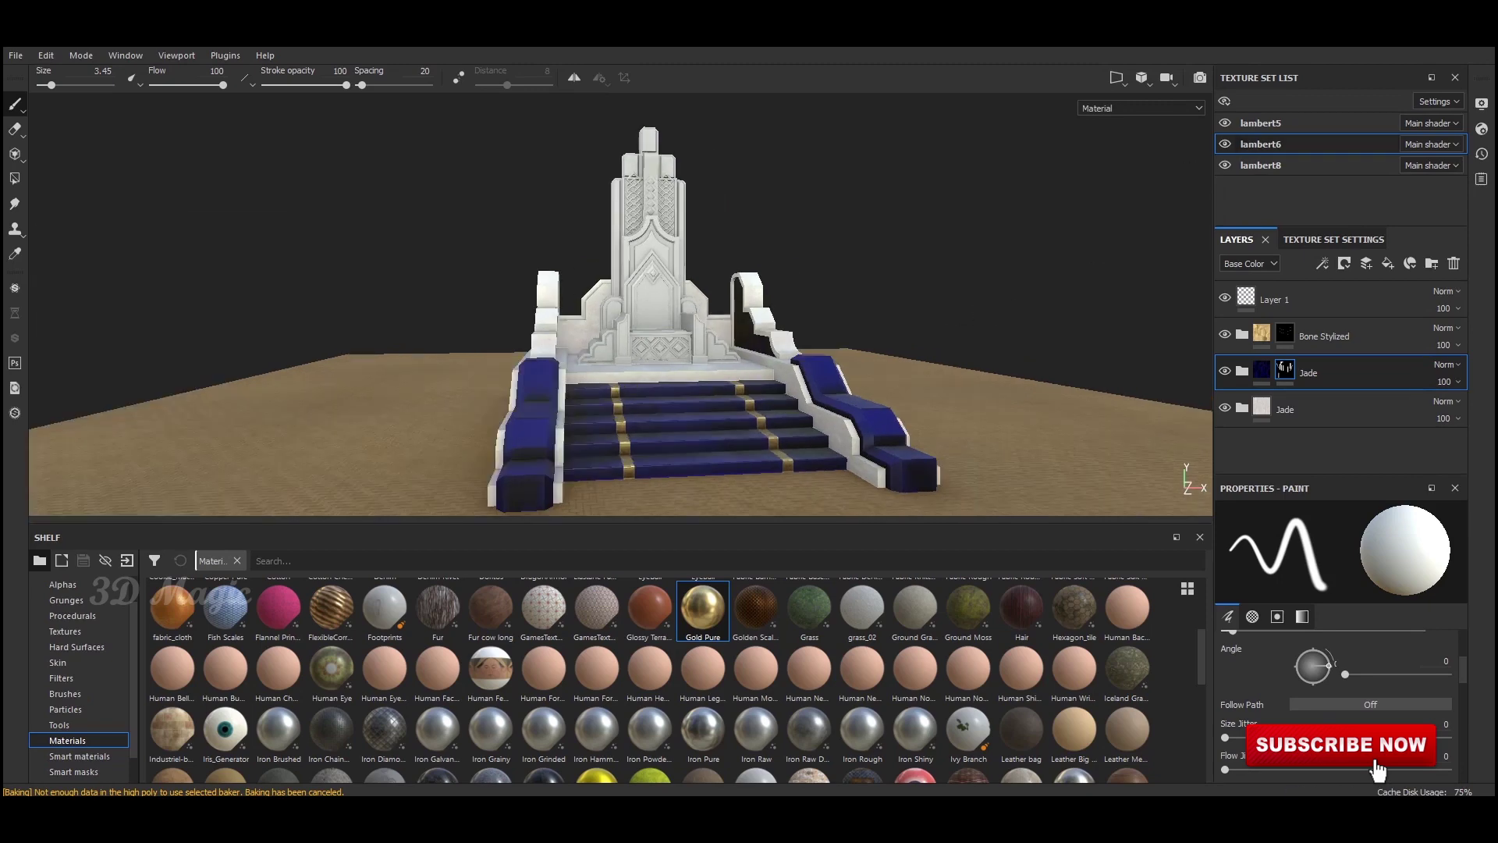
Step: Hide the floor and seat sections and frame the stairs from the front
{"action": "left_click", "coordinate": [1225, 122]}
{"action": "left_click", "coordinate": [1225, 143]}
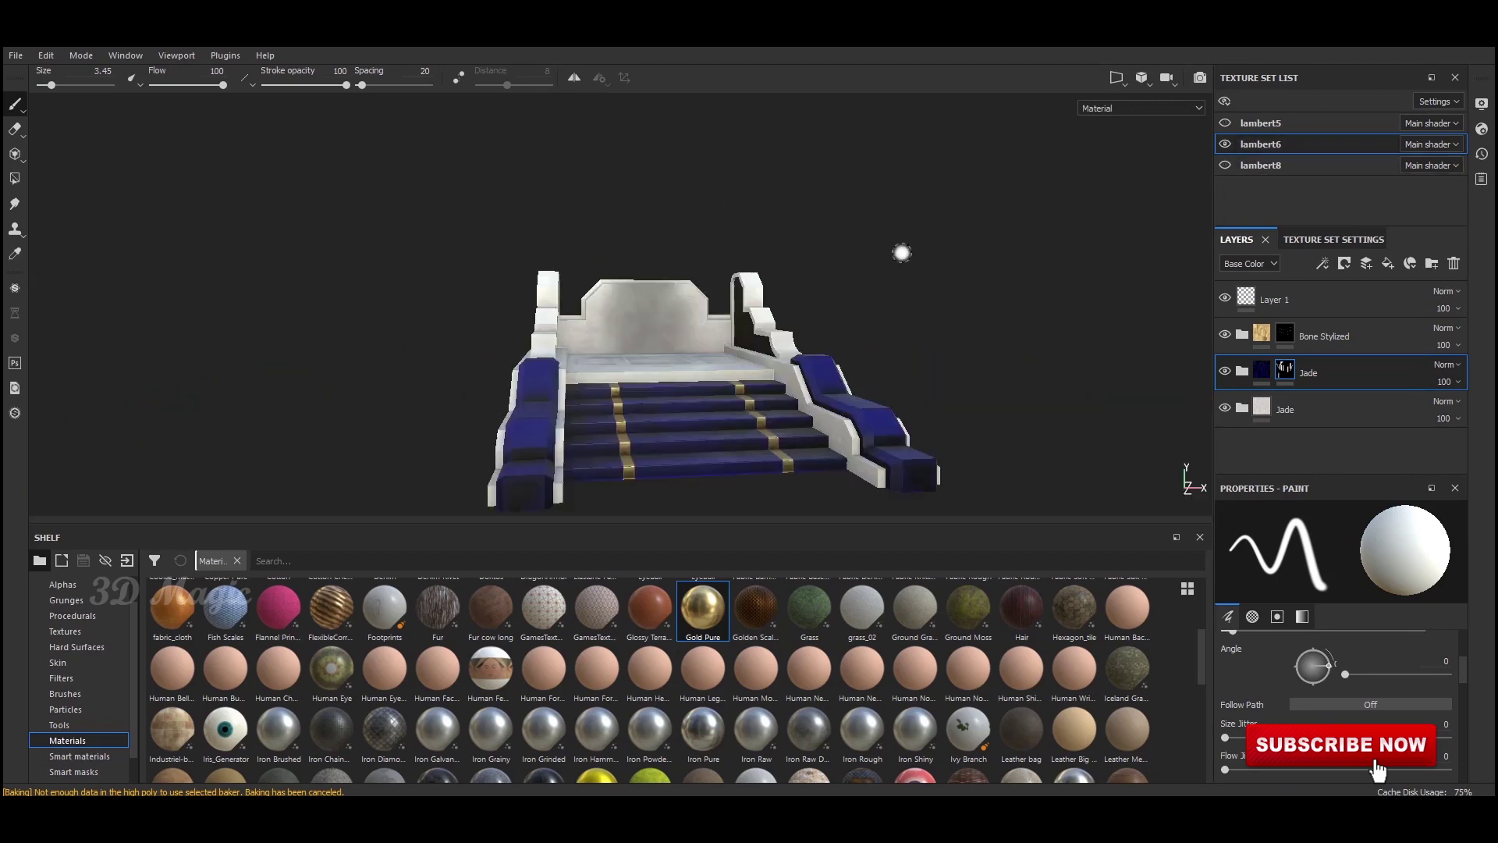
{"action": "left_click_drag", "start_coordinate": [765, 273], "coordinate": [802, 272], "text": "alt"}
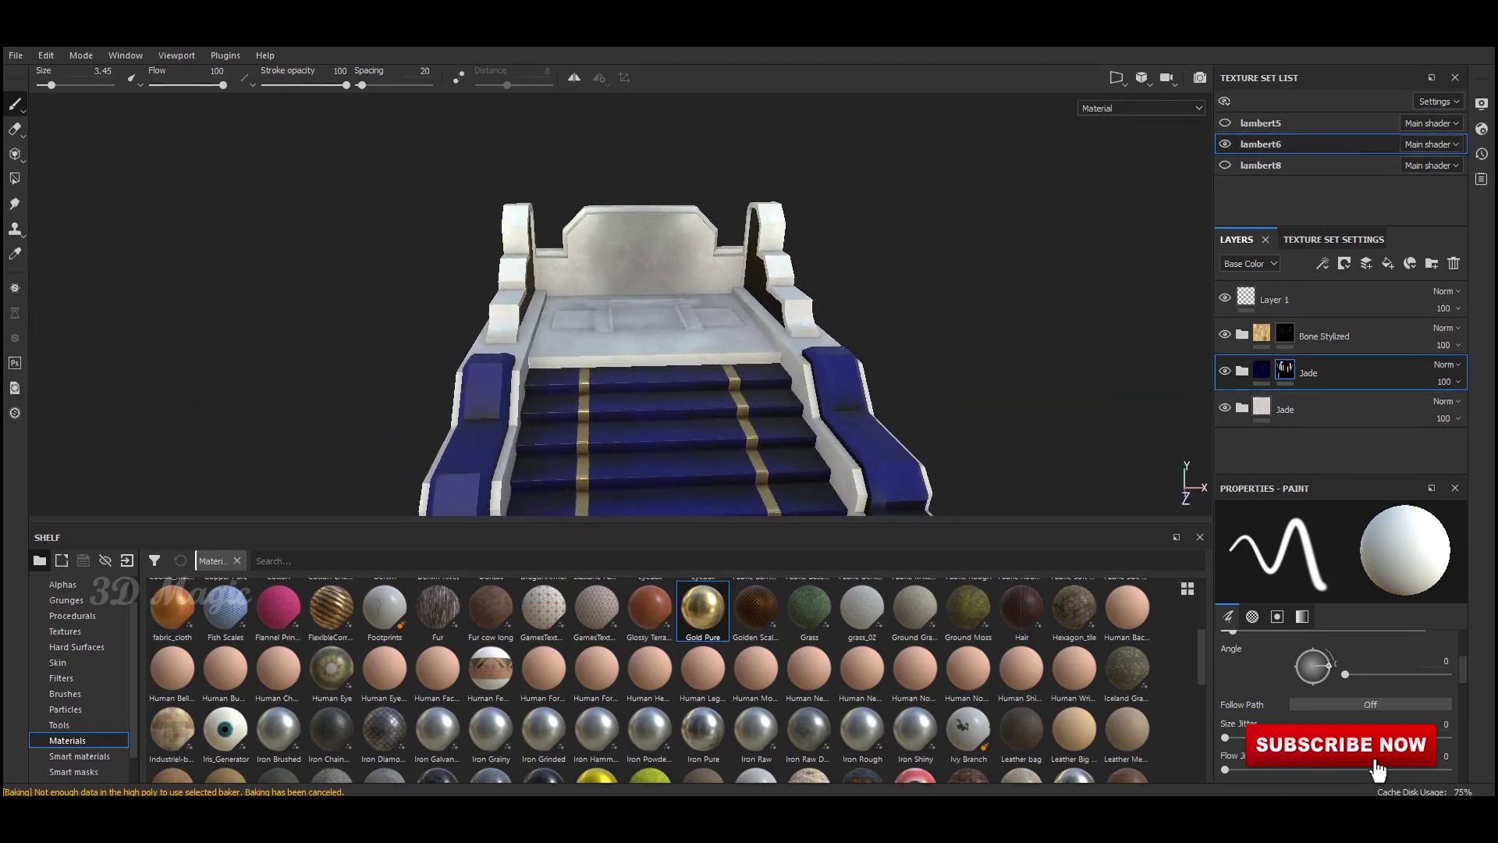
{"action": "key", "text": "4"}
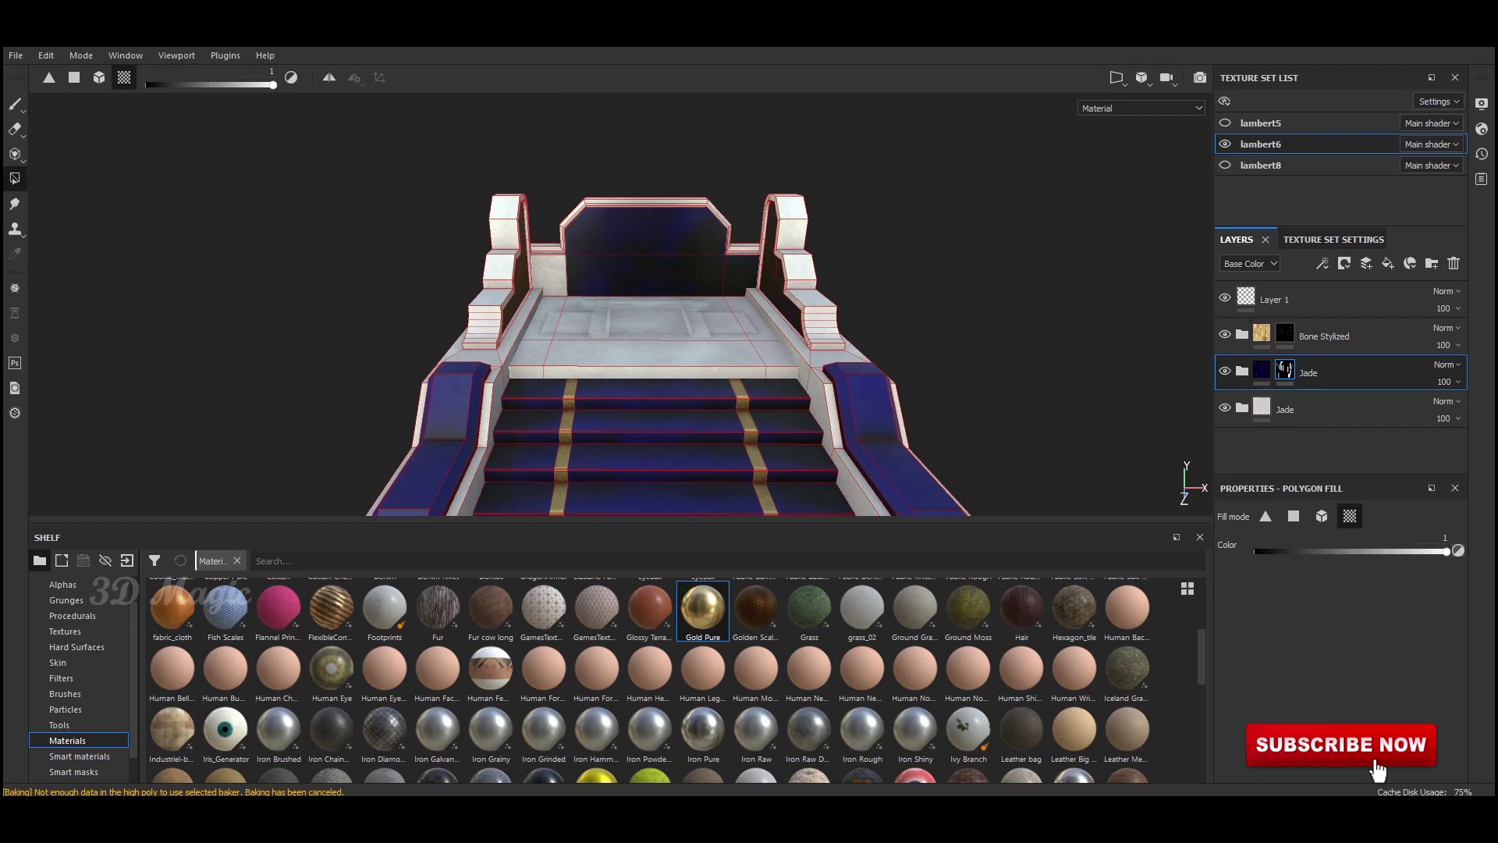
{"action": "key", "text": "1"}
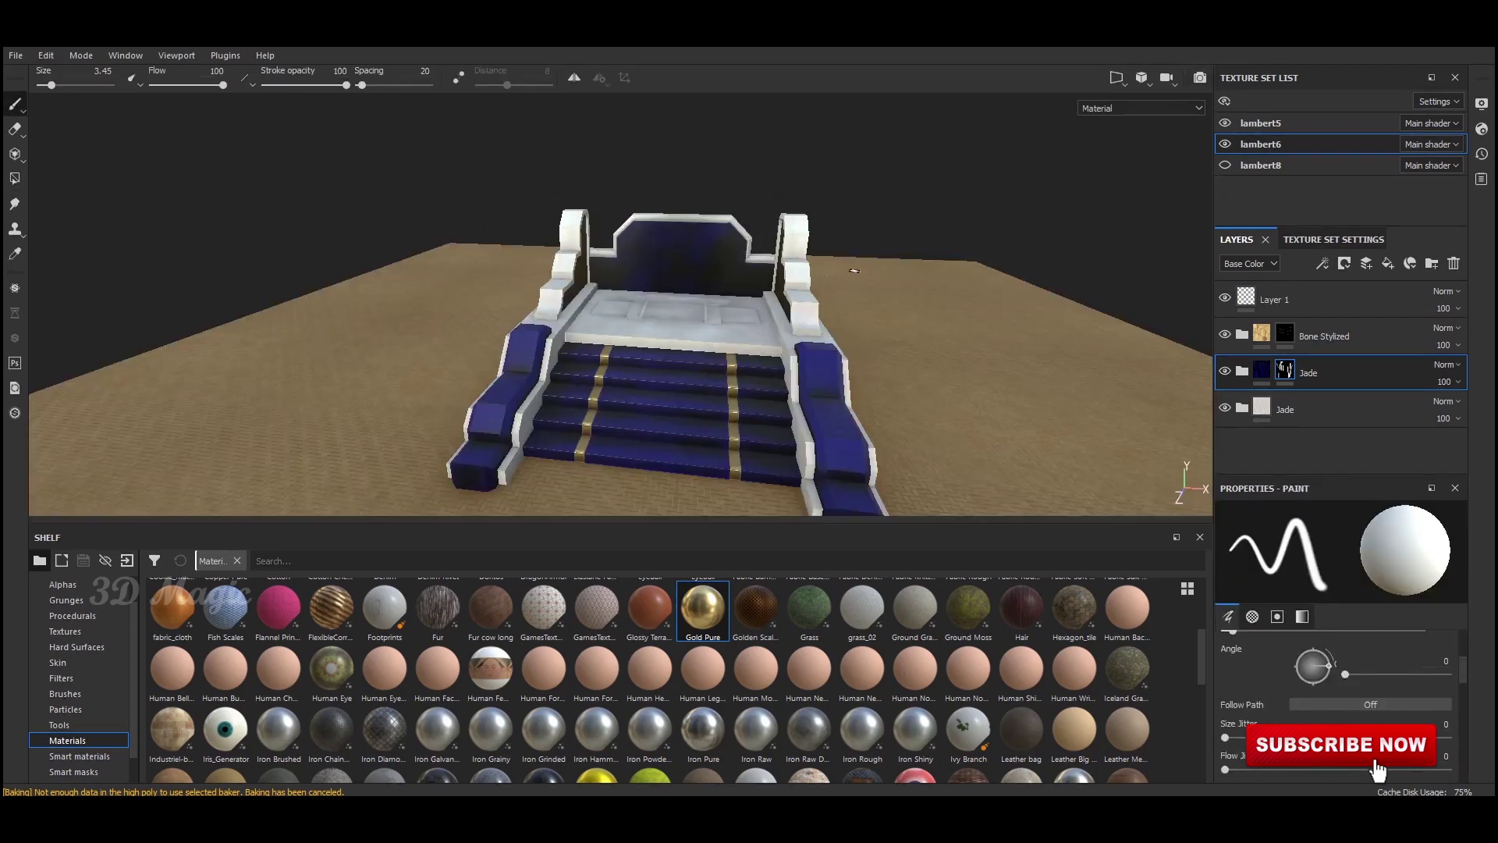
{"action": "left_click_drag", "start_coordinate": [854, 271], "coordinate": [800, 291], "text": "alt"}
Step: Clear the blue from the headboard front and fill its top rim dark blue
{"action": "key", "text": "ctrl"}
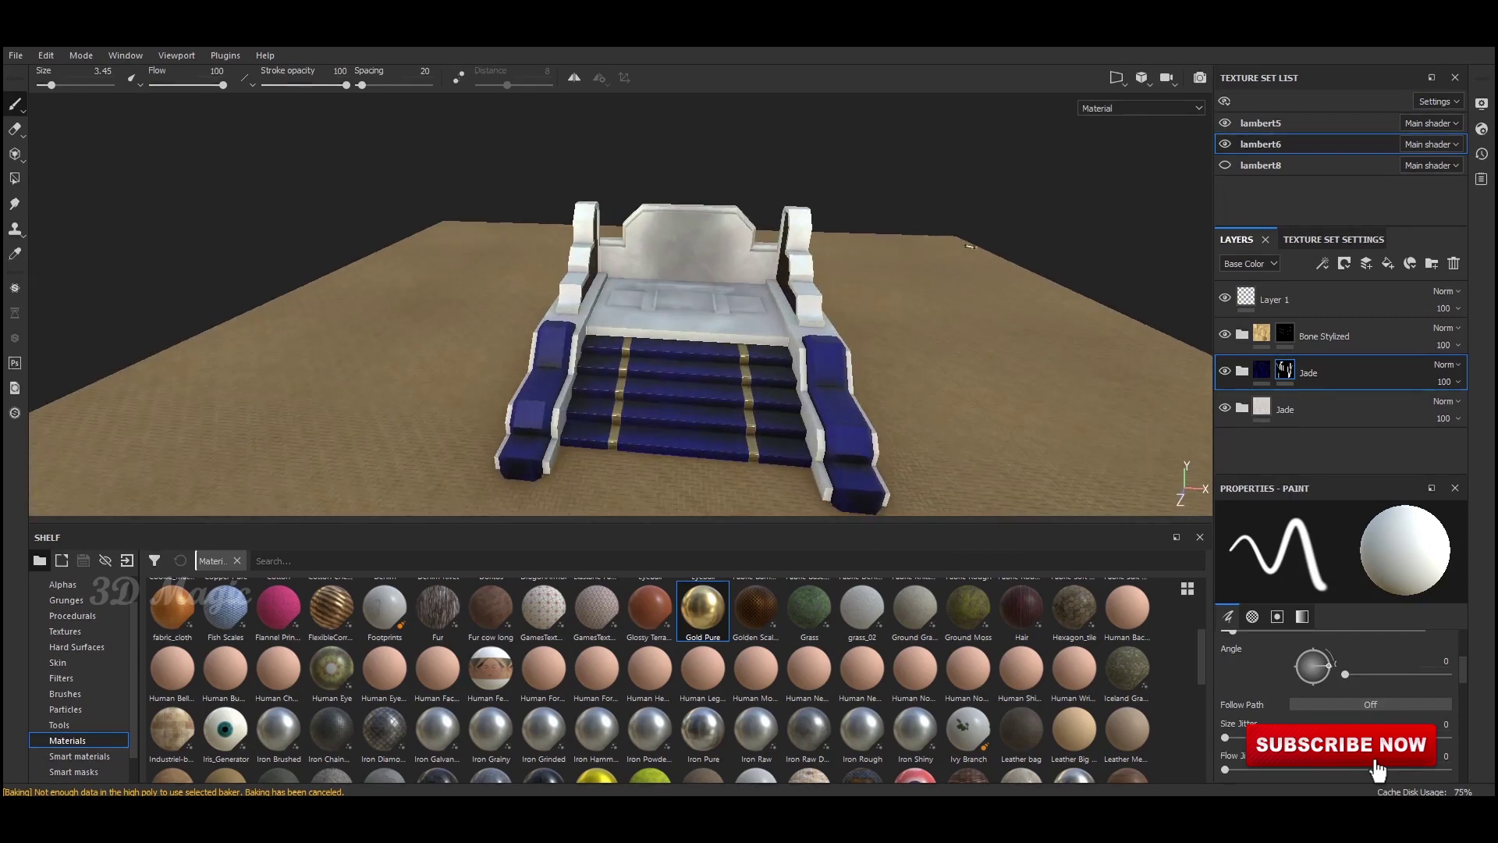
{"action": "left_click_drag", "start_coordinate": [1007, 283], "coordinate": [887, 259], "text": "alt"}
{"action": "scroll", "coordinate": [687, 344], "scroll_direction": "up", "scroll_amount": 10}
{"action": "key", "text": "4"}
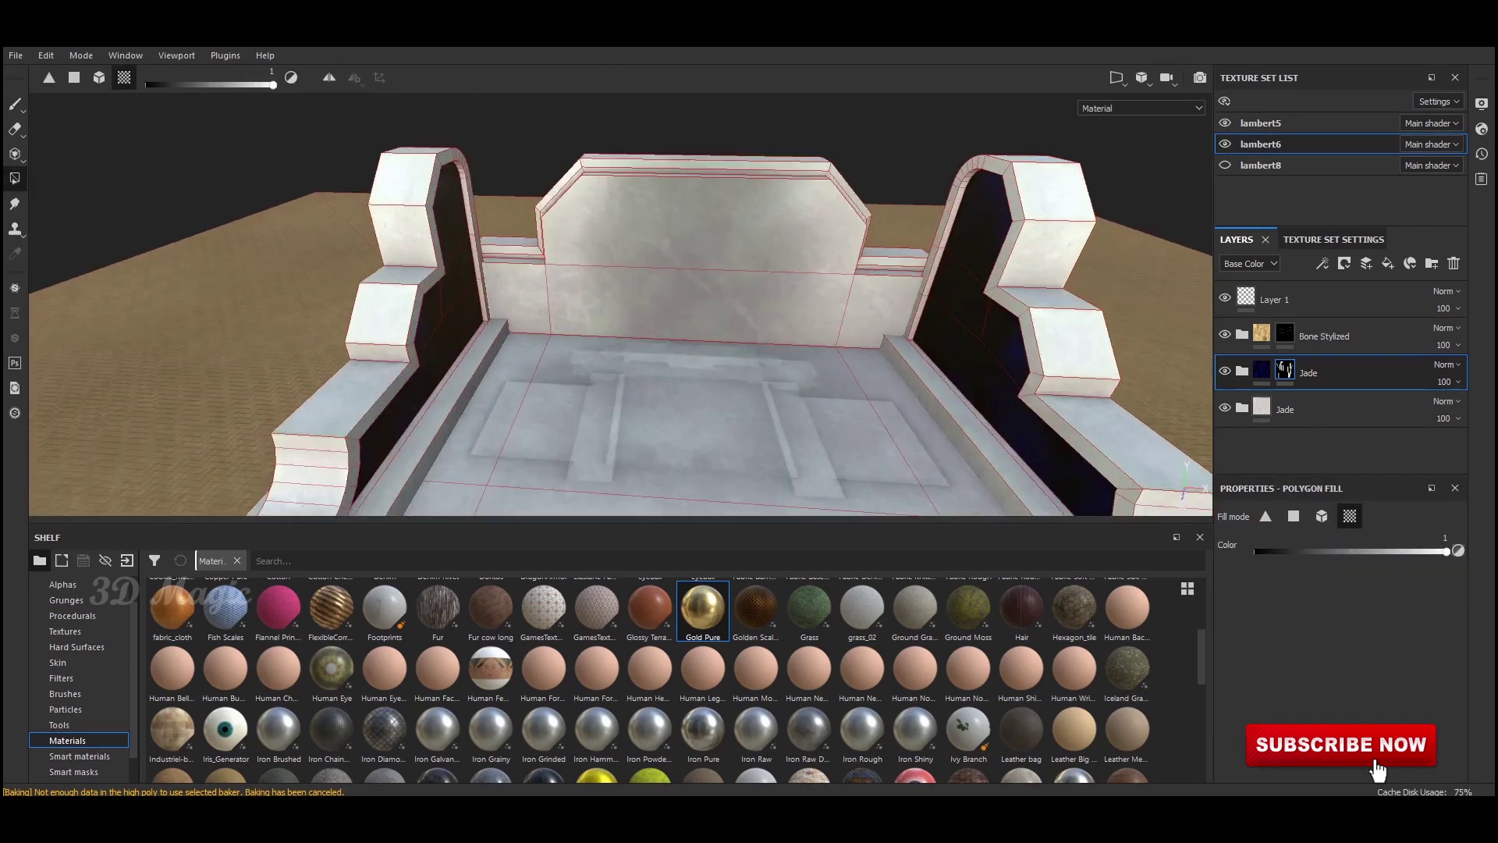
{"action": "left_click", "coordinate": [702, 147]}
{"action": "scroll", "coordinate": [687, 312], "scroll_direction": "down", "scroll_amount": 2}
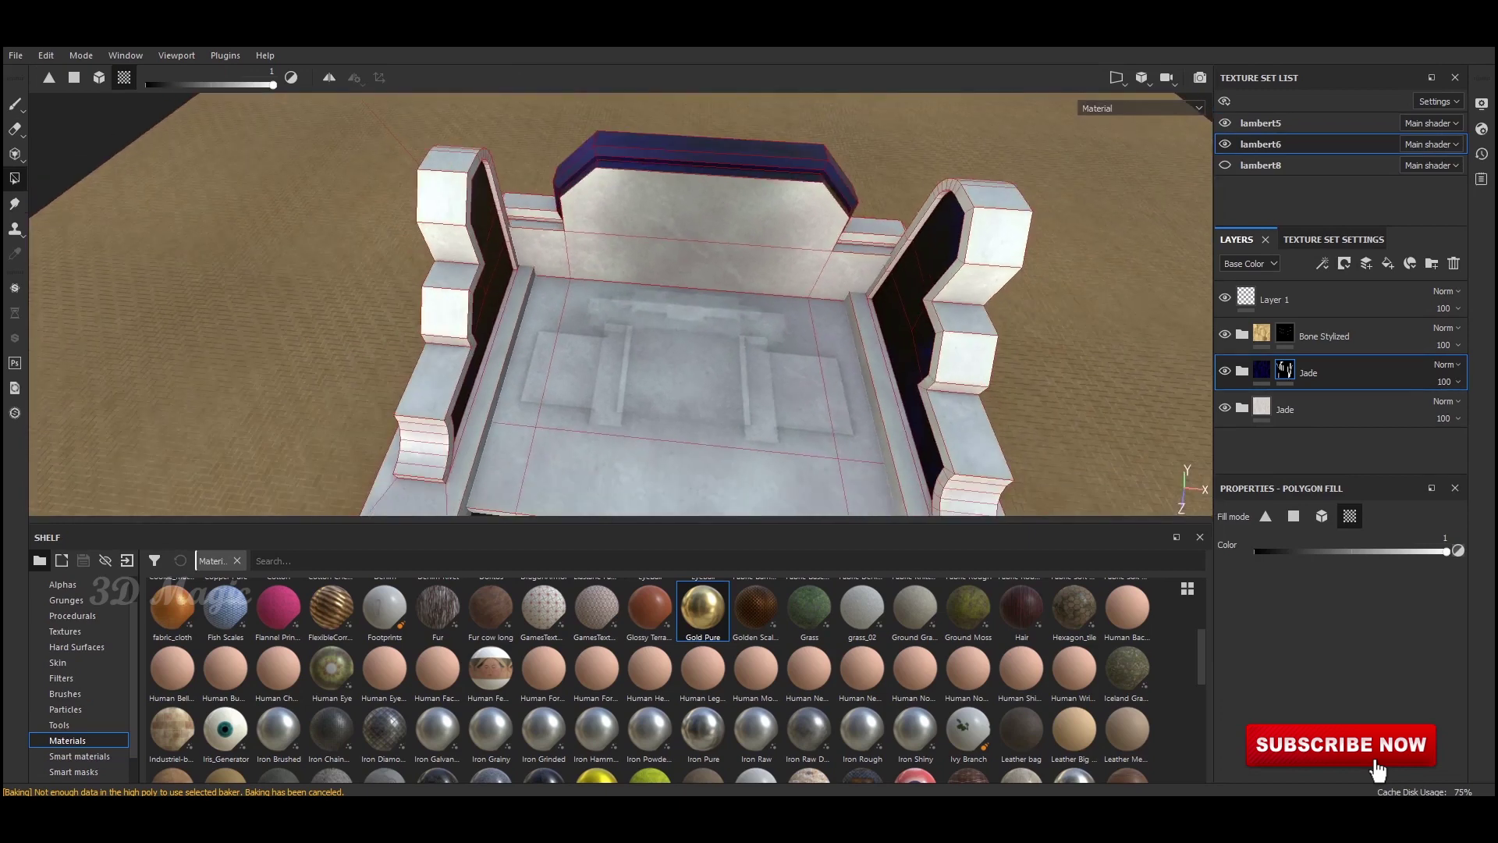
{"action": "scroll", "coordinate": [620, 304], "scroll_direction": "down", "scroll_amount": 2}
Step: Make the Bone Stylized folder the active layer for painting
{"action": "key", "text": "1"}
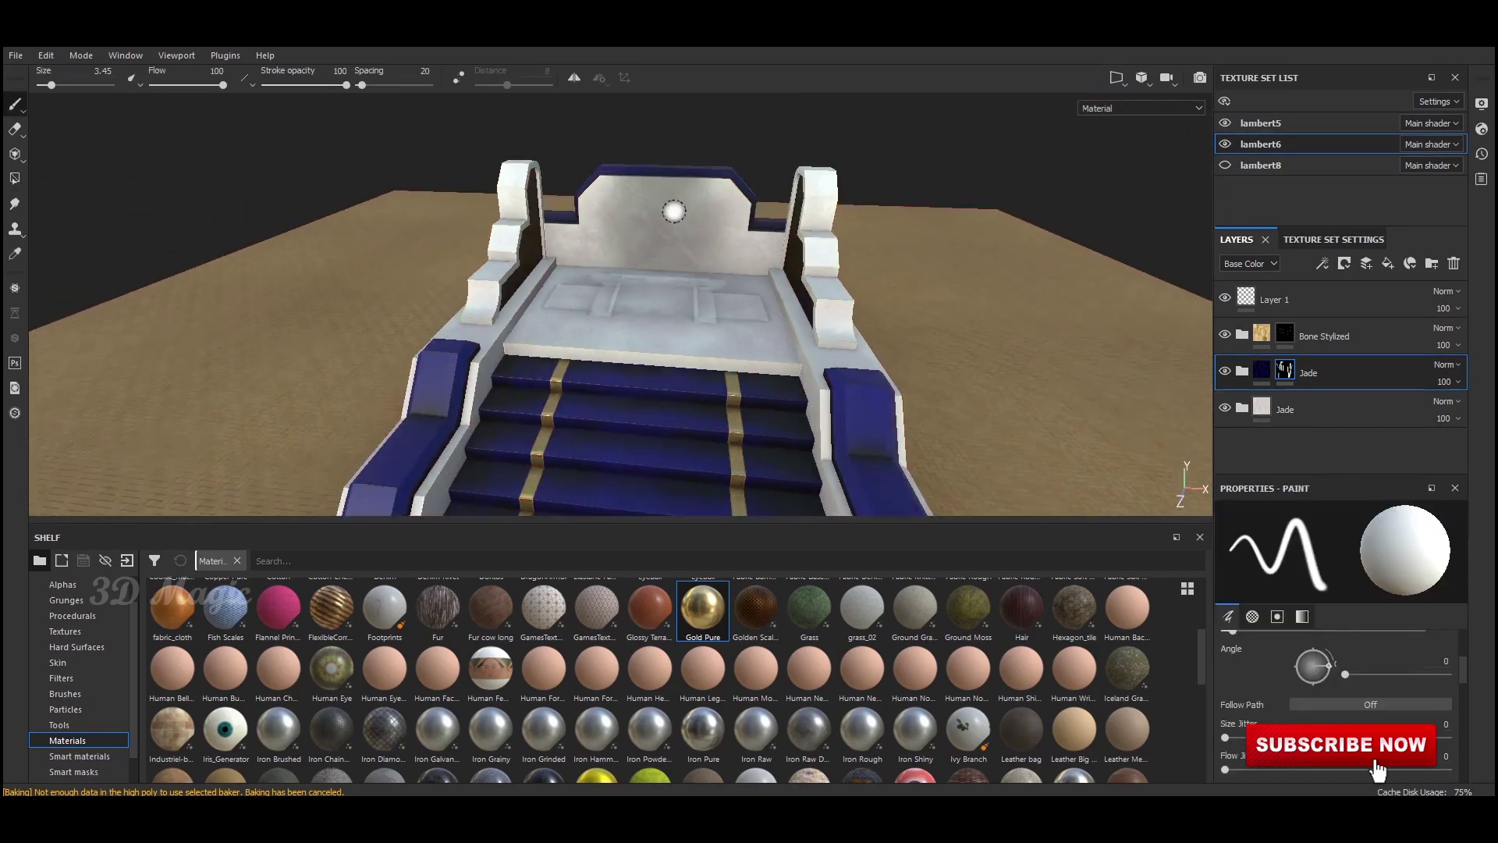
{"action": "scroll", "coordinate": [621, 304], "scroll_direction": "down", "scroll_amount": 2}
{"action": "scroll", "coordinate": [621, 304], "scroll_direction": "up", "scroll_amount": 2}
{"action": "left_click_drag", "start_coordinate": [620, 305], "coordinate": [546, 312], "text": "alt"}
{"action": "scroll", "coordinate": [620, 304], "scroll_direction": "up", "scroll_amount": 2}
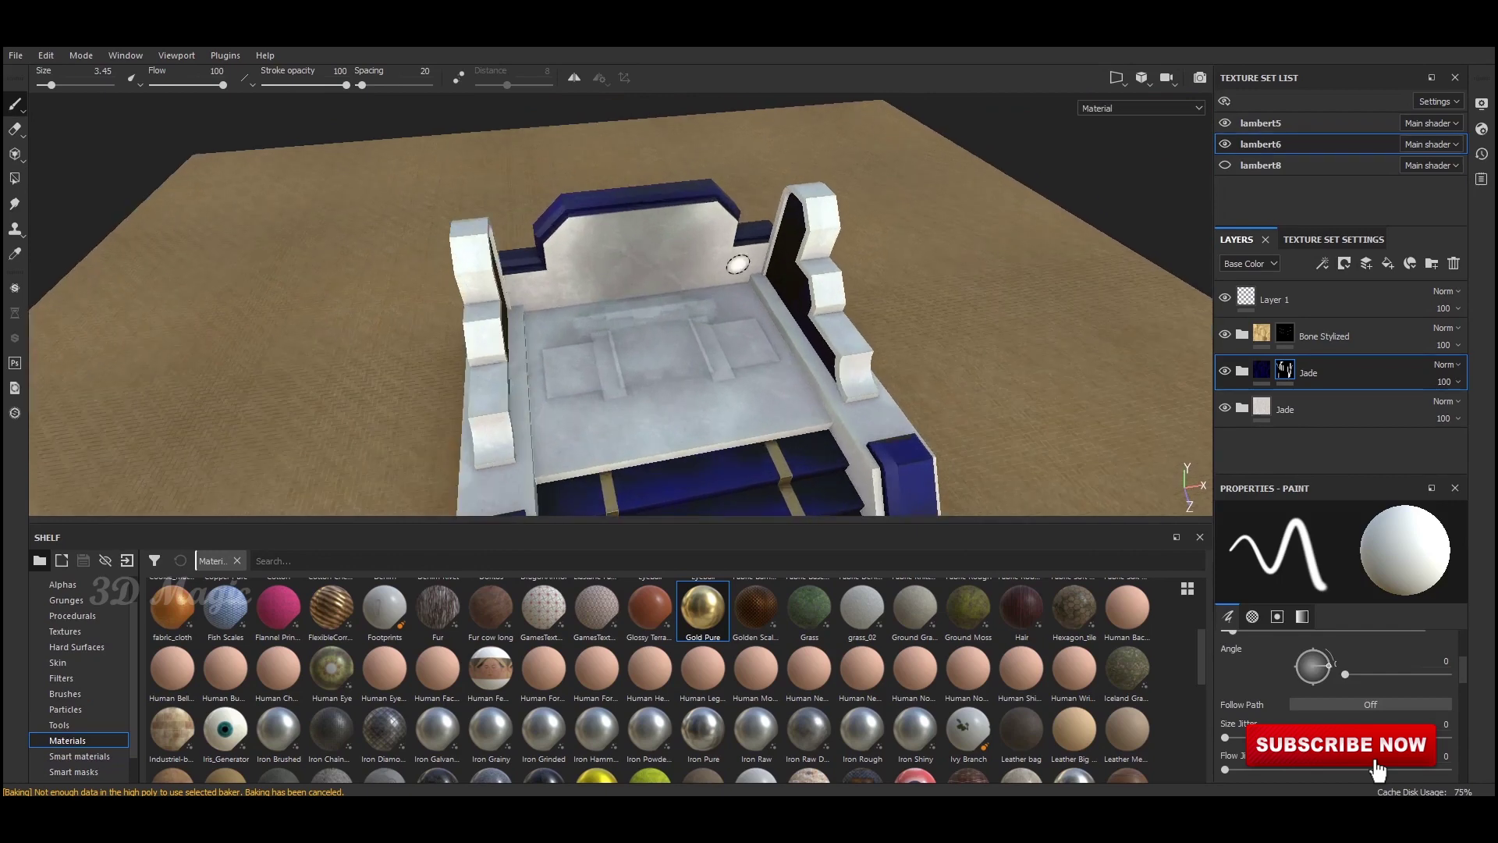
{"action": "right_click", "coordinate": [748, 285], "text": "ctrl+alt"}
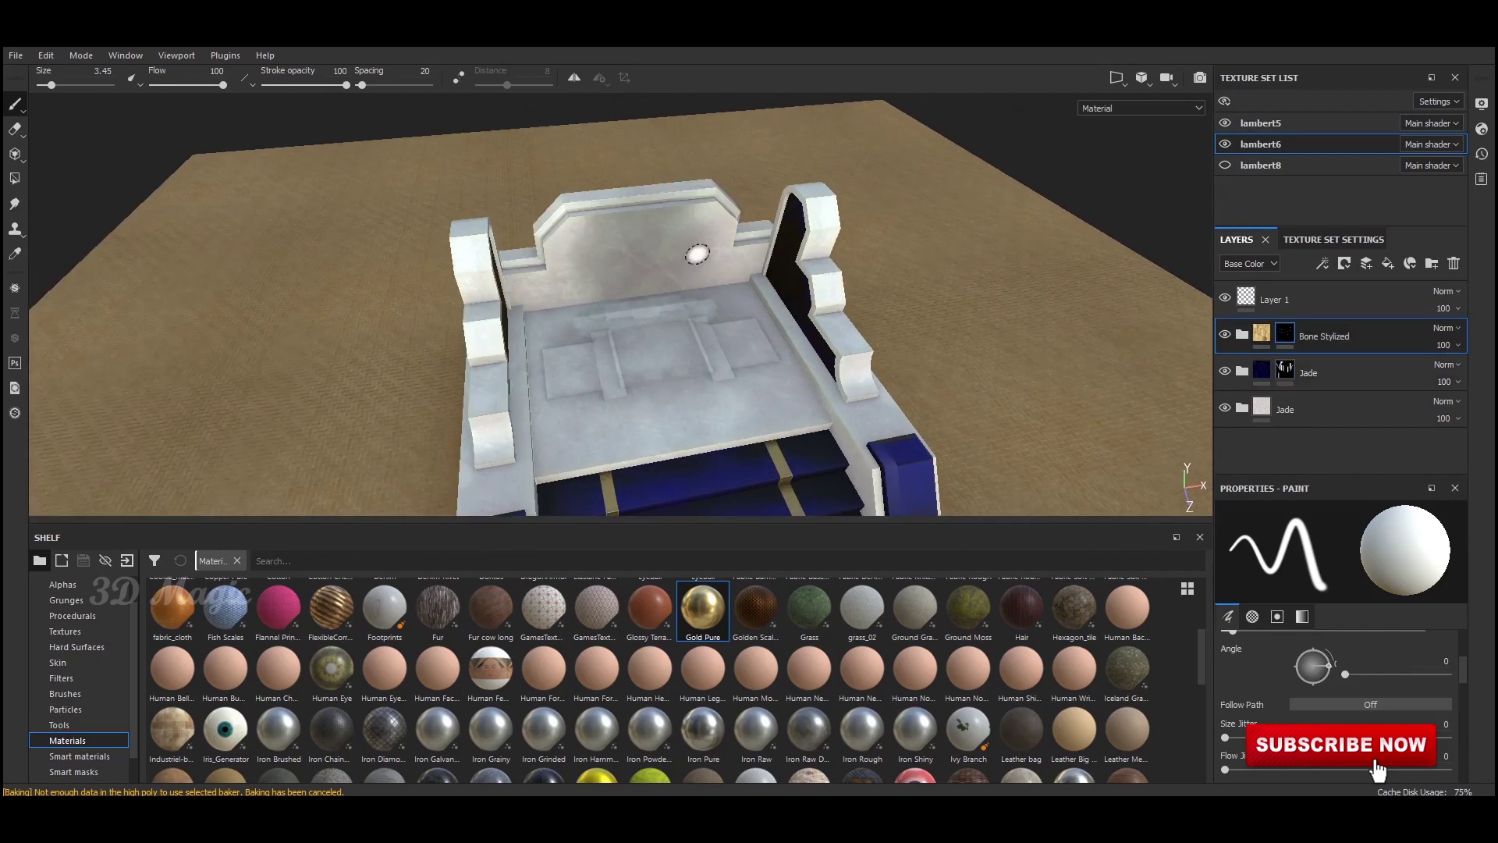
Step: Polygon-fill the headboard rim faces with the gold Bone Stylized trim
{"action": "key", "text": "4"}
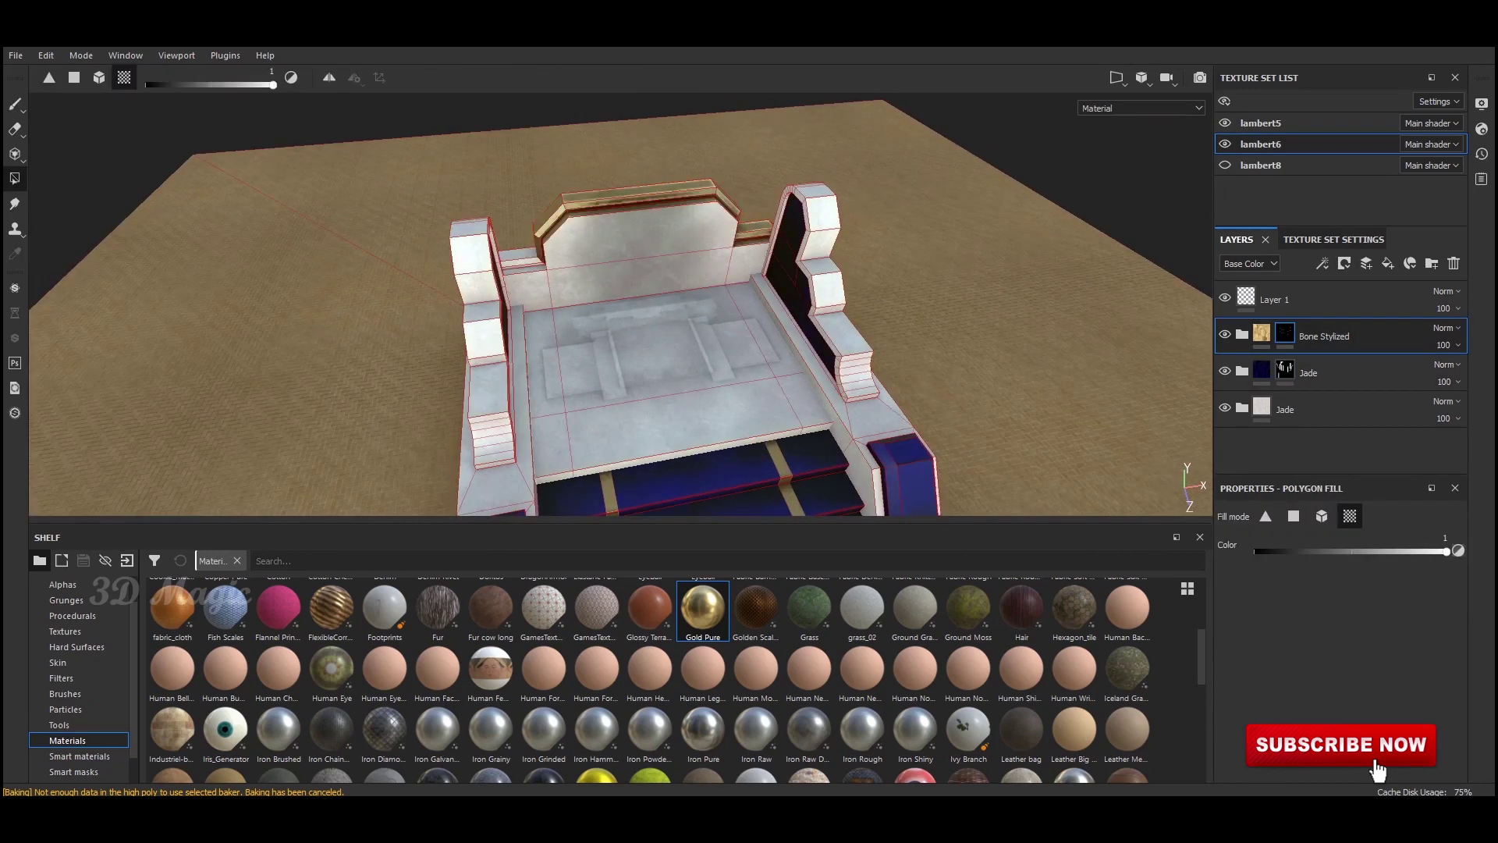
{"action": "key", "text": "1"}
{"action": "left_click_drag", "start_coordinate": [702, 312], "coordinate": [780, 297], "text": "alt"}
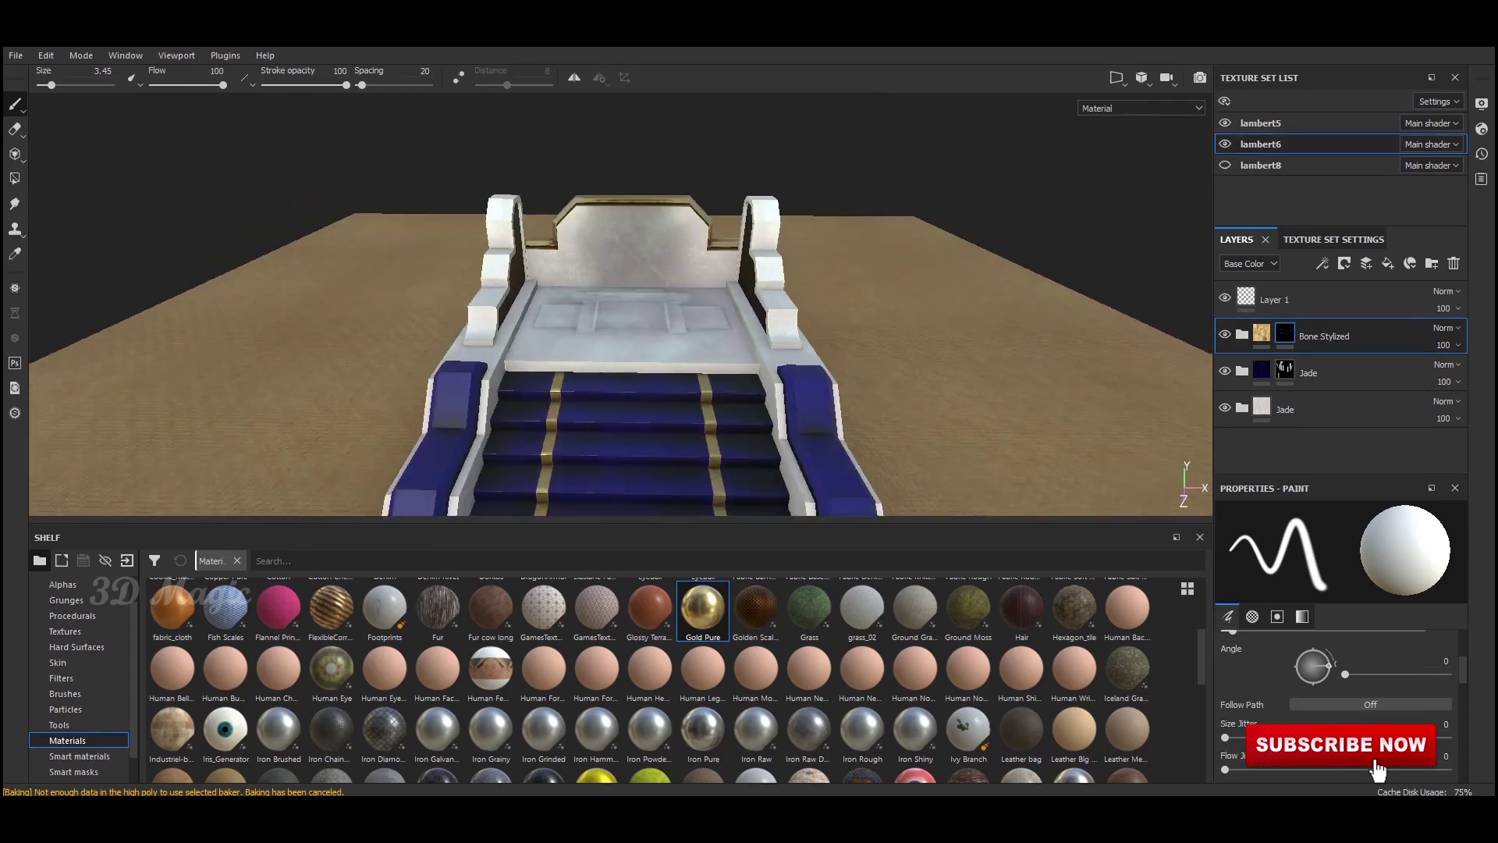
{"action": "key", "text": "4"}
{"action": "mouse_move", "coordinate": [777, 291]}
{"action": "left_mouse_down", "text": "alt"}
{"action": "mouse_move", "coordinate": [859, 312]}
{"action": "mouse_move", "coordinate": [1193, 328]}
{"action": "left_mouse_up", "text": "alt"}
{"action": "left_click_drag", "start_coordinate": [624, 312], "coordinate": [1201, 351], "text": "alt"}
{"action": "key", "text": "1"}
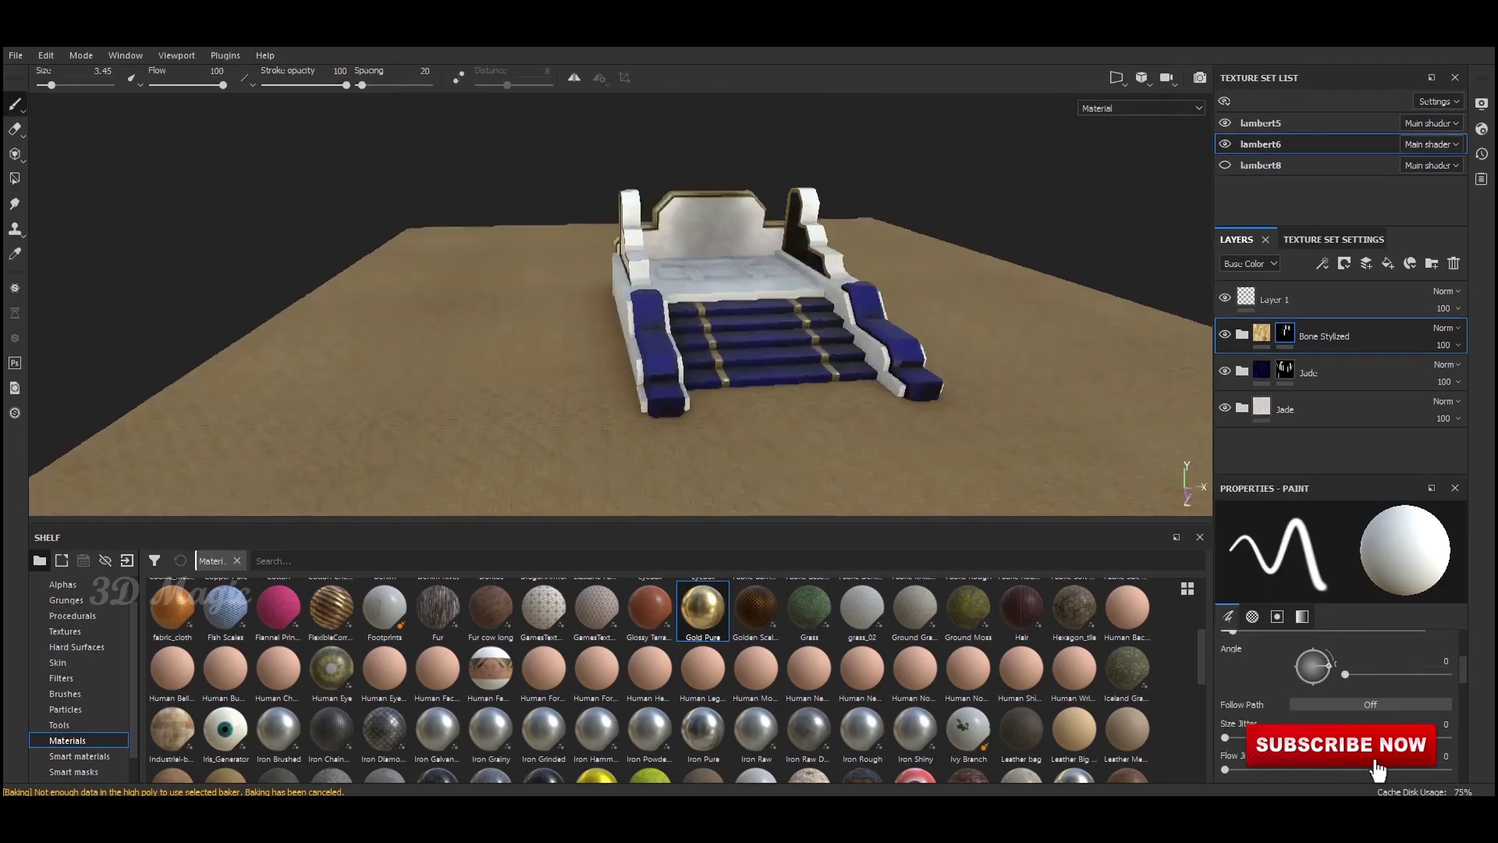
Step: Polygon-fill the inner armrest faces gold, framing the seat closely
{"action": "mouse_move", "coordinate": [620, 304]}
{"action": "left_mouse_down", "text": "alt"}
{"action": "mouse_move", "coordinate": [683, 304]}
{"action": "mouse_move", "coordinate": [652, 304]}
{"action": "mouse_move", "coordinate": [667, 304]}
{"action": "left_mouse_up", "text": "alt"}
{"action": "mouse_move", "coordinate": [754, 291]}
{"action": "left_mouse_down", "text": "alt"}
{"action": "mouse_move", "coordinate": [658, 314]}
{"action": "mouse_move", "coordinate": [755, 297]}
{"action": "mouse_move", "coordinate": [718, 294]}
{"action": "mouse_move", "coordinate": [722, 312]}
{"action": "left_mouse_up", "text": "alt"}
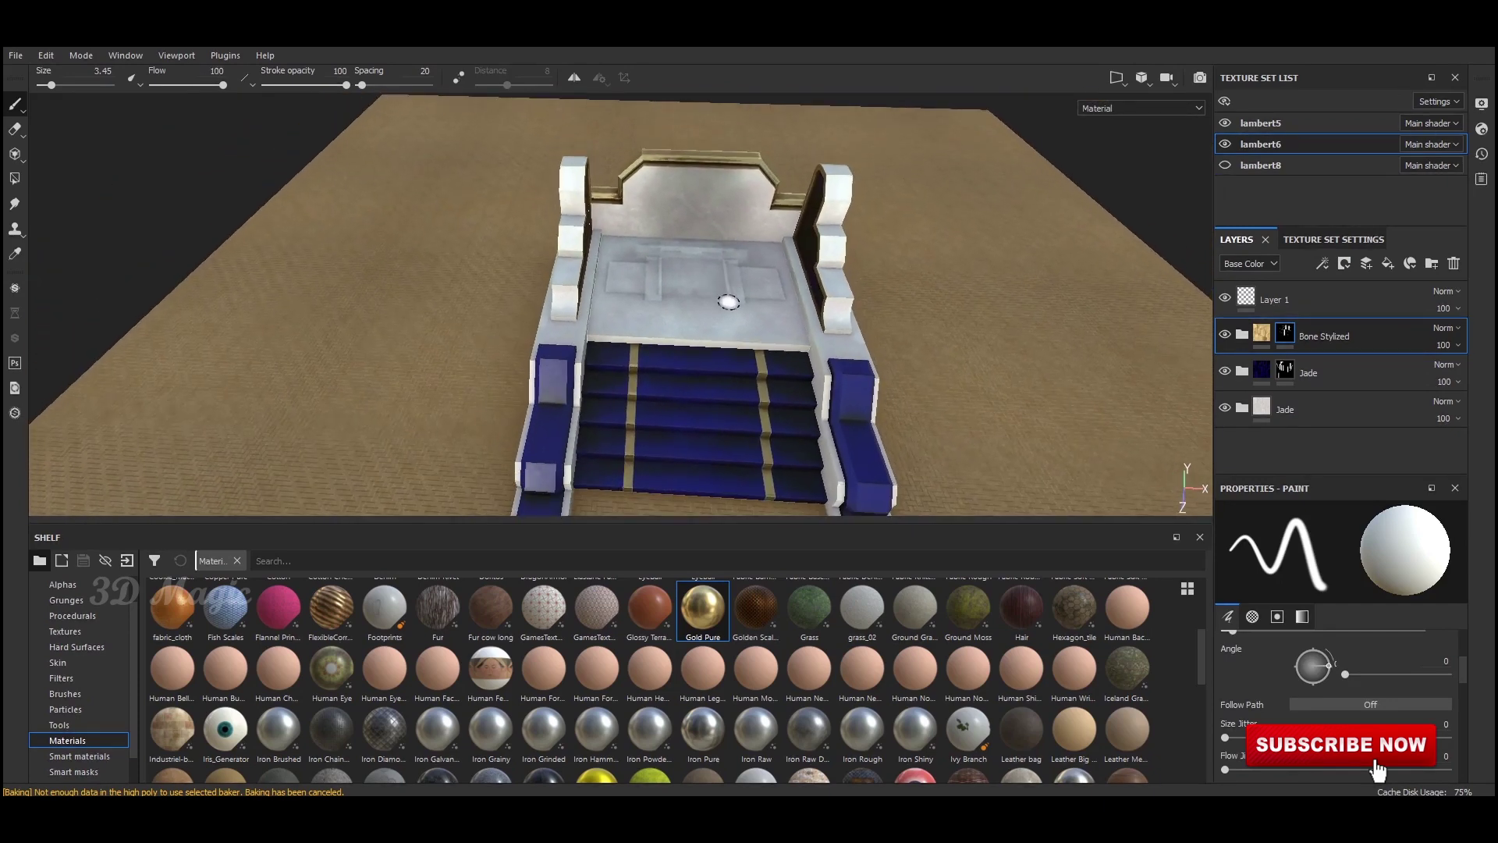
{"action": "key", "text": "3"}
{"action": "key", "text": "4"}
{"action": "scroll", "coordinate": [926, 327], "scroll_direction": "up", "scroll_amount": 3}
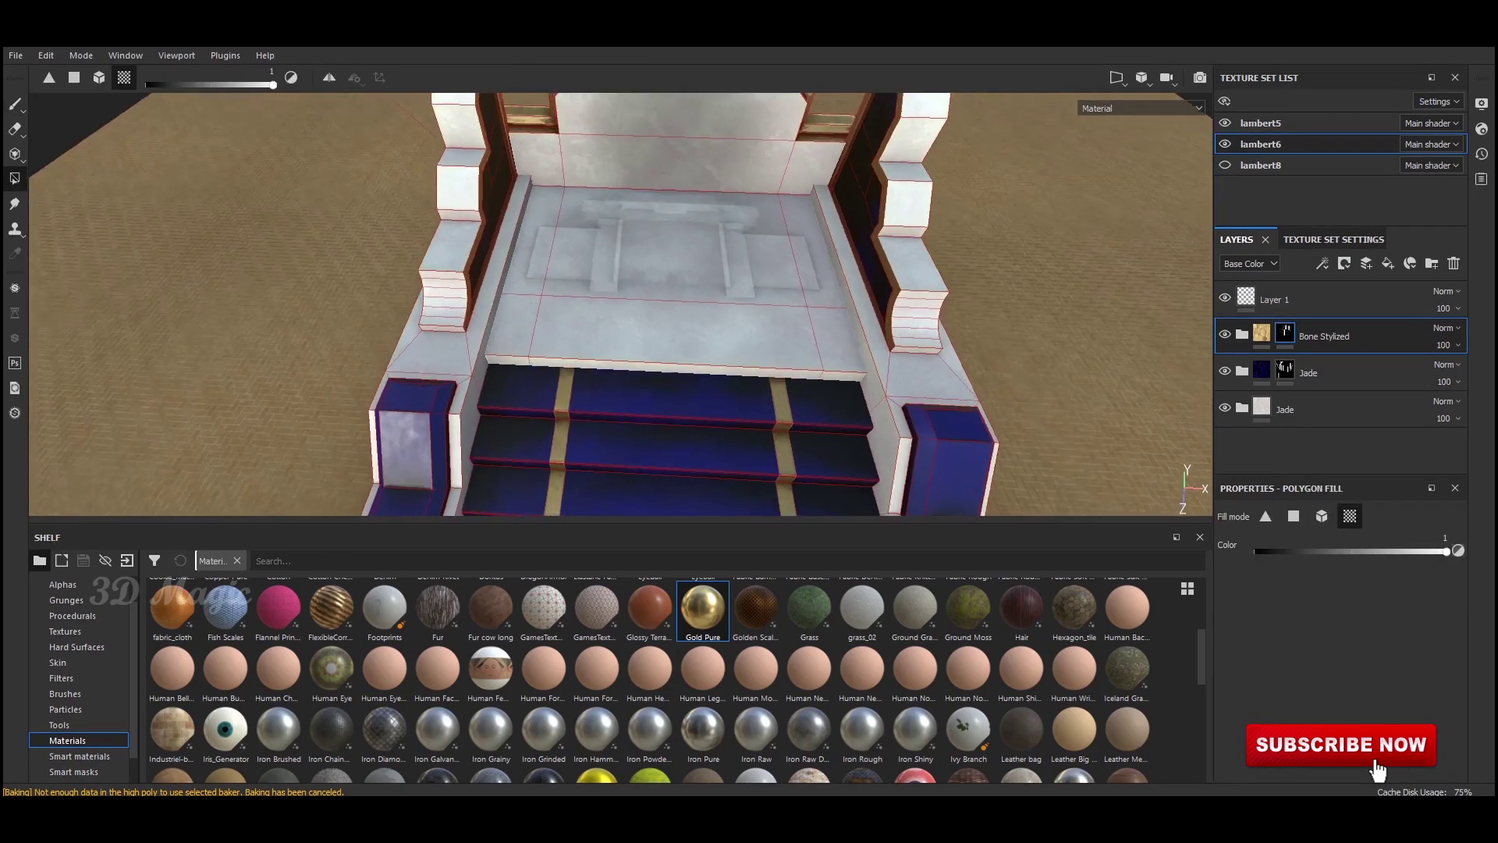
{"action": "left_click_drag", "start_coordinate": [926, 328], "coordinate": [920, 343], "text": "alt"}
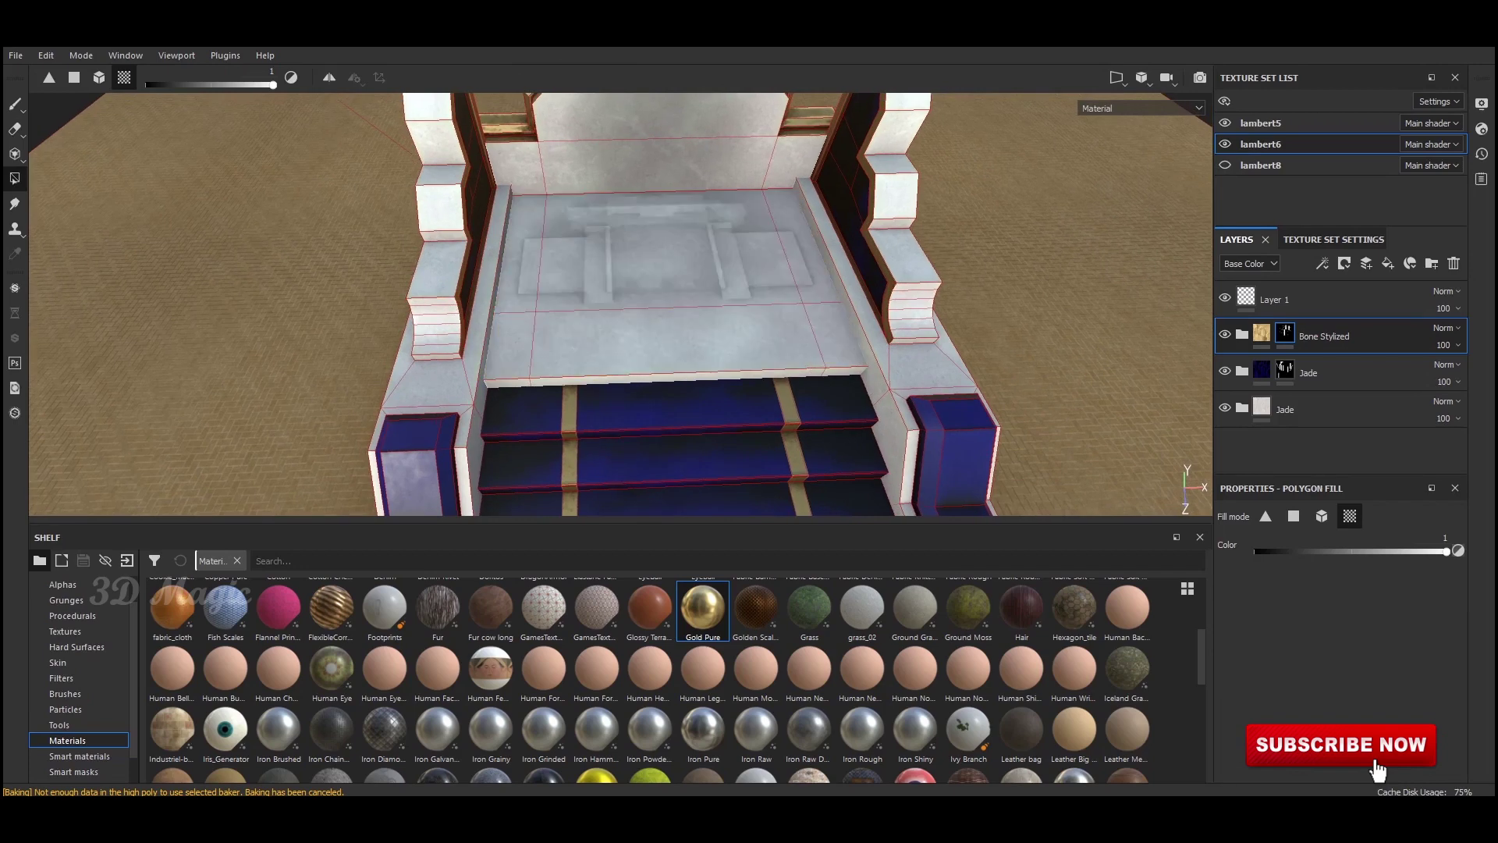
{"action": "key", "text": "f"}
{"action": "key", "text": "1"}
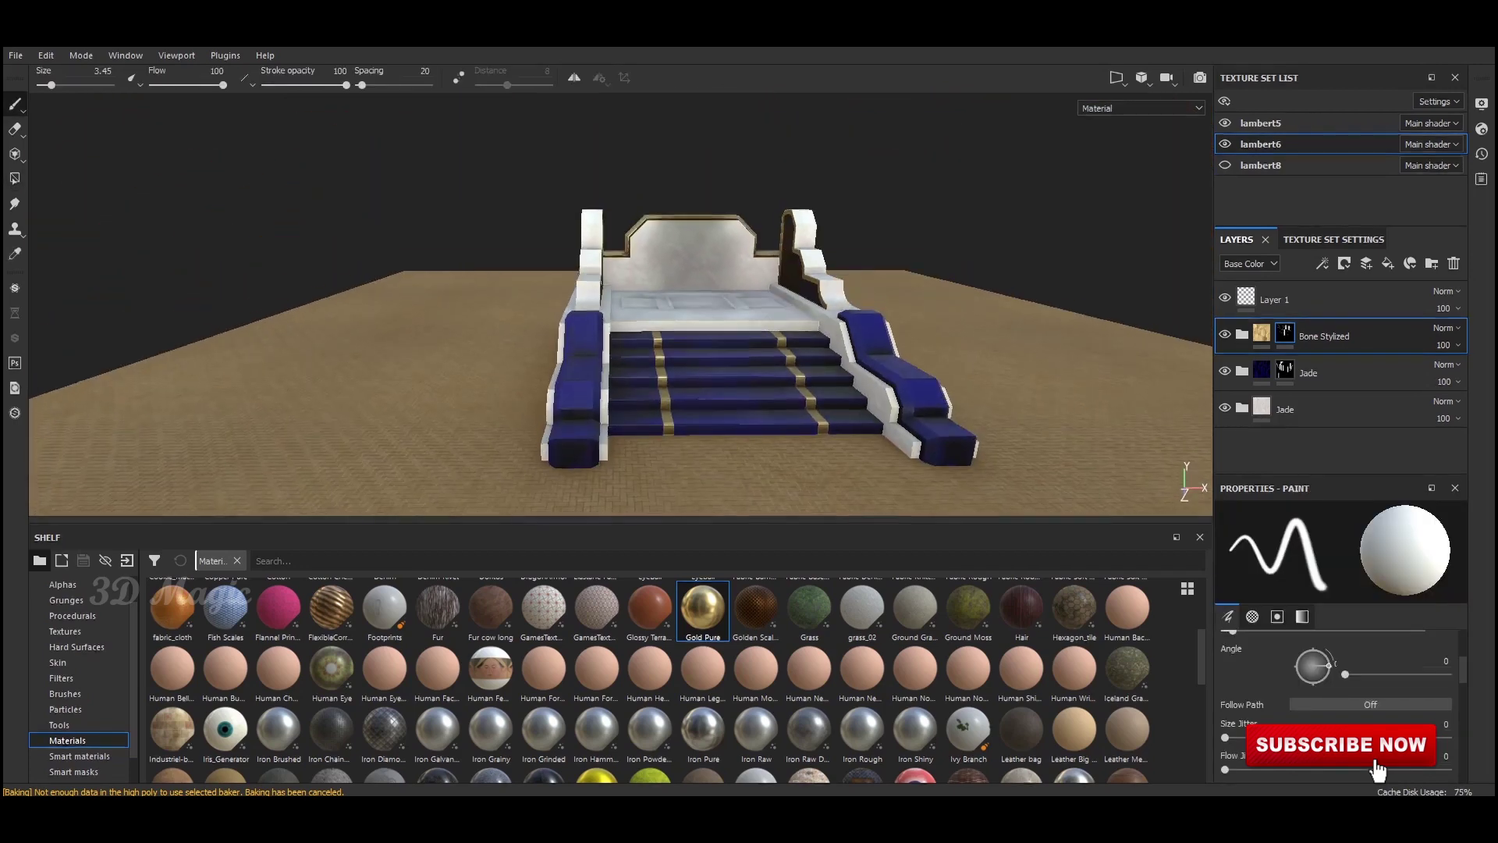
{"action": "left_click_drag", "start_coordinate": [781, 280], "coordinate": [862, 281], "text": "alt"}
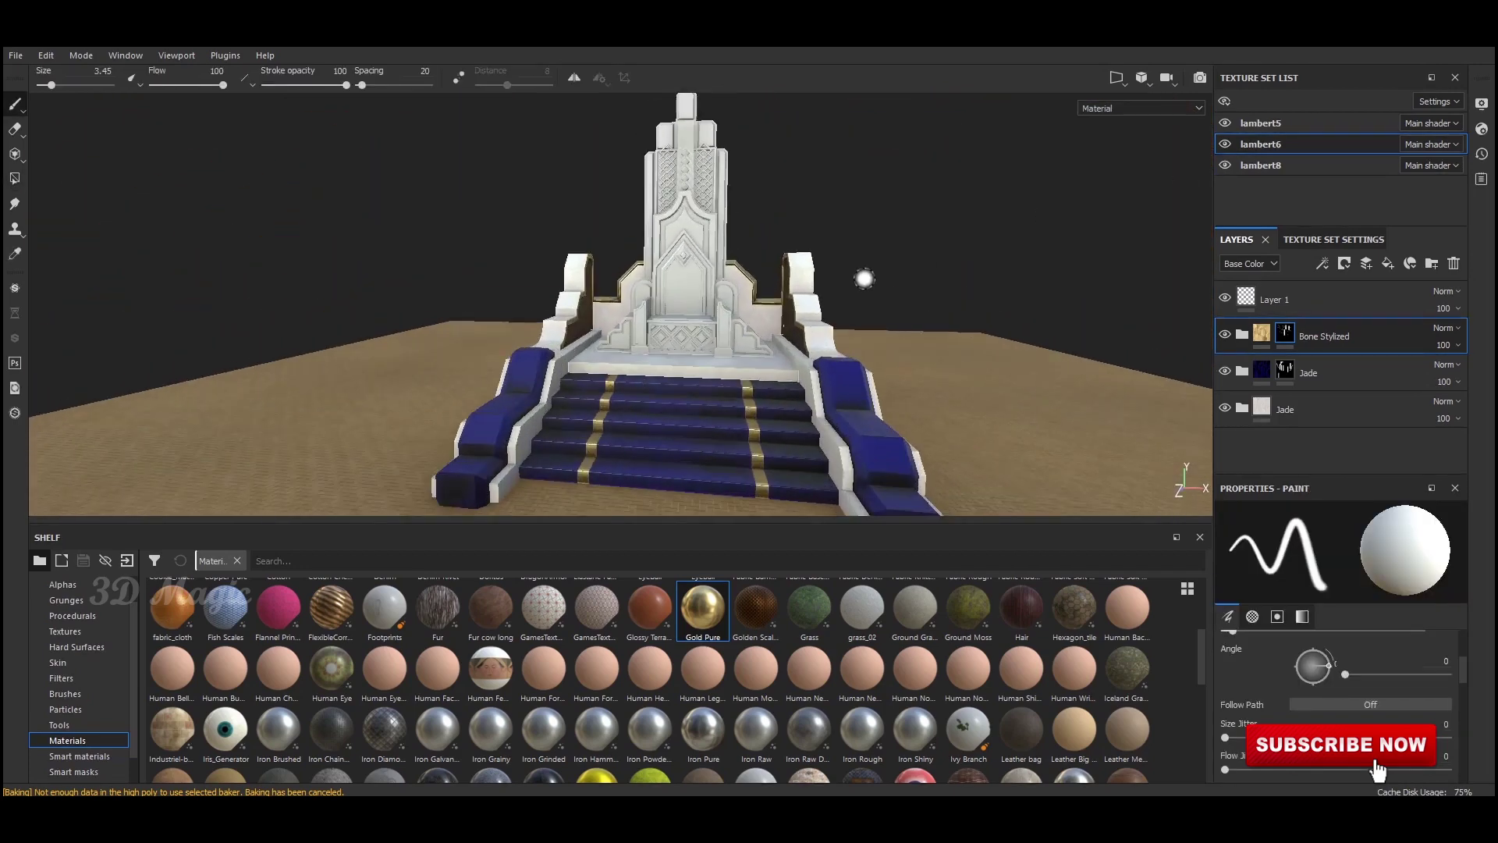
Step: Enlarge the paint brush to about size 13.38 after viewing the throne's left side
{"action": "mouse_move", "coordinate": [897, 229]}
{"action": "left_mouse_down", "text": "alt"}
{"action": "mouse_move", "coordinate": [1035, 229]}
{"action": "mouse_move", "coordinate": [897, 234]}
{"action": "left_mouse_up", "text": "alt"}
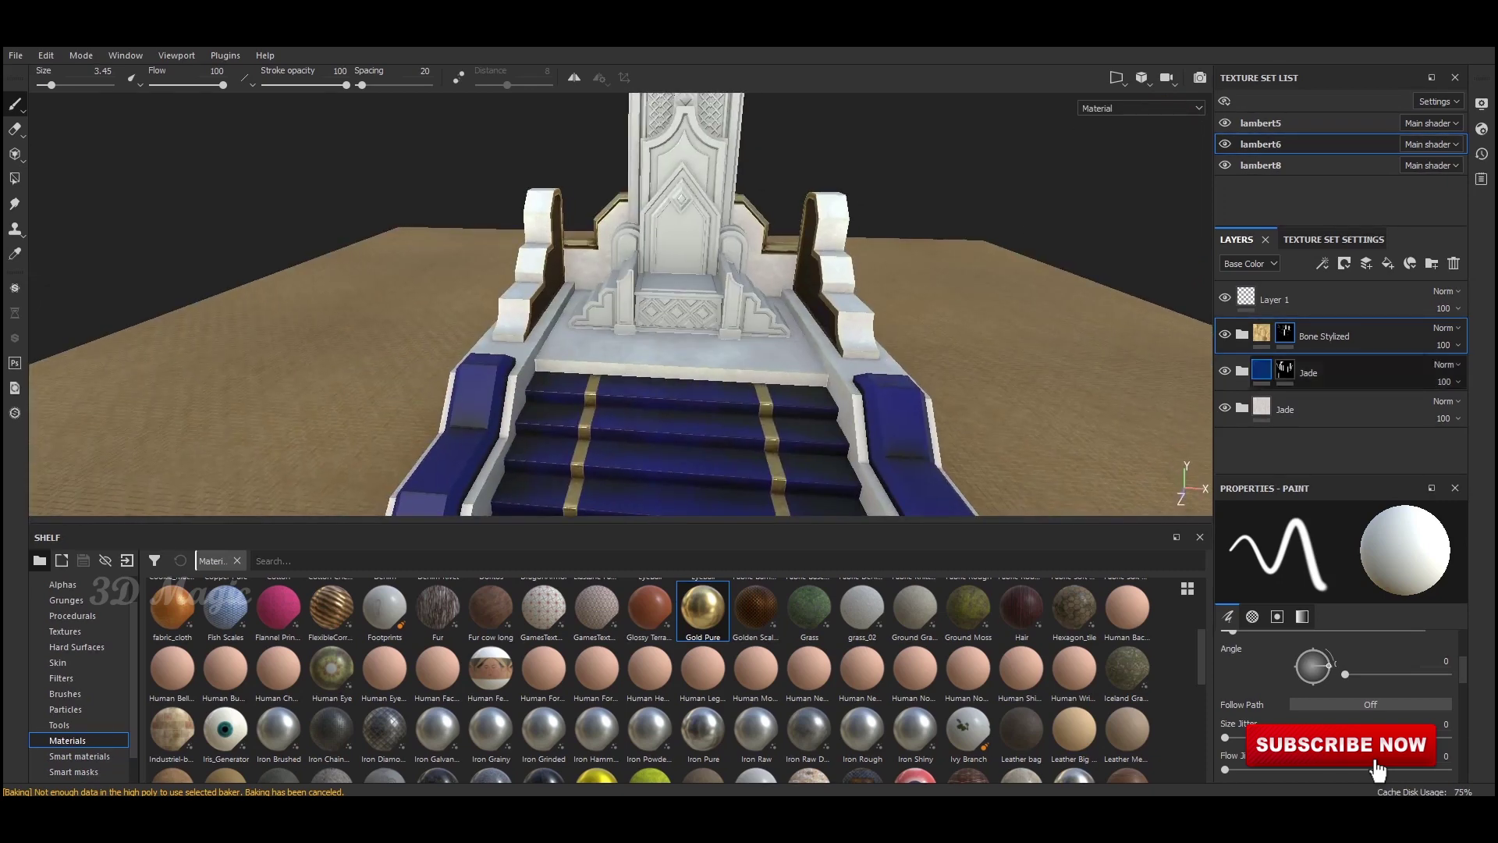
{"action": "key", "text": "4"}
{"action": "key", "text": "1"}
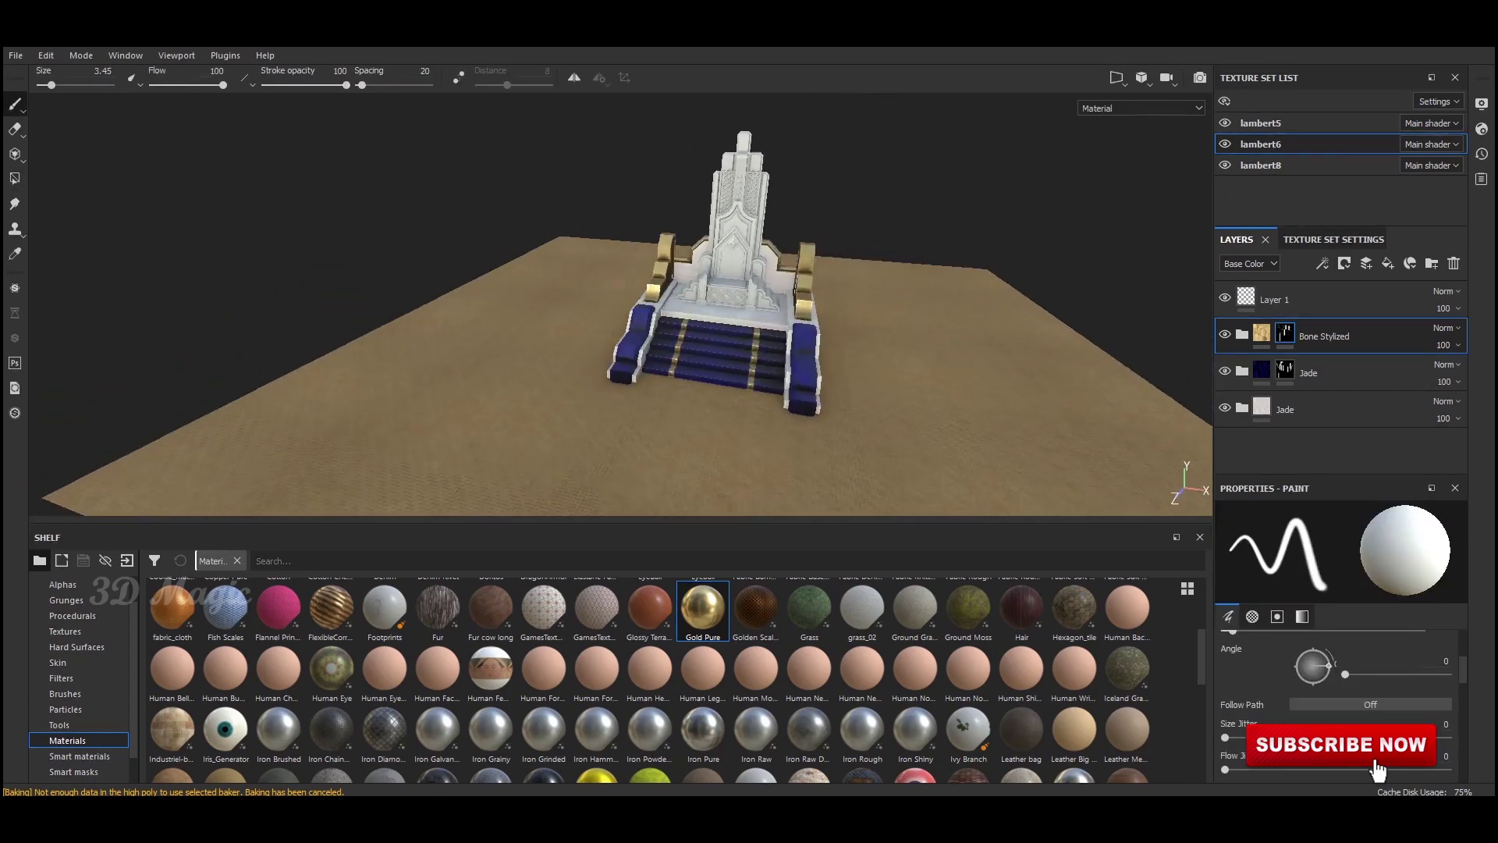
{"action": "key", "text": "bracketright"}
{"action": "key", "text": "bracketright"}
{"action": "key", "text": "bracketright"}
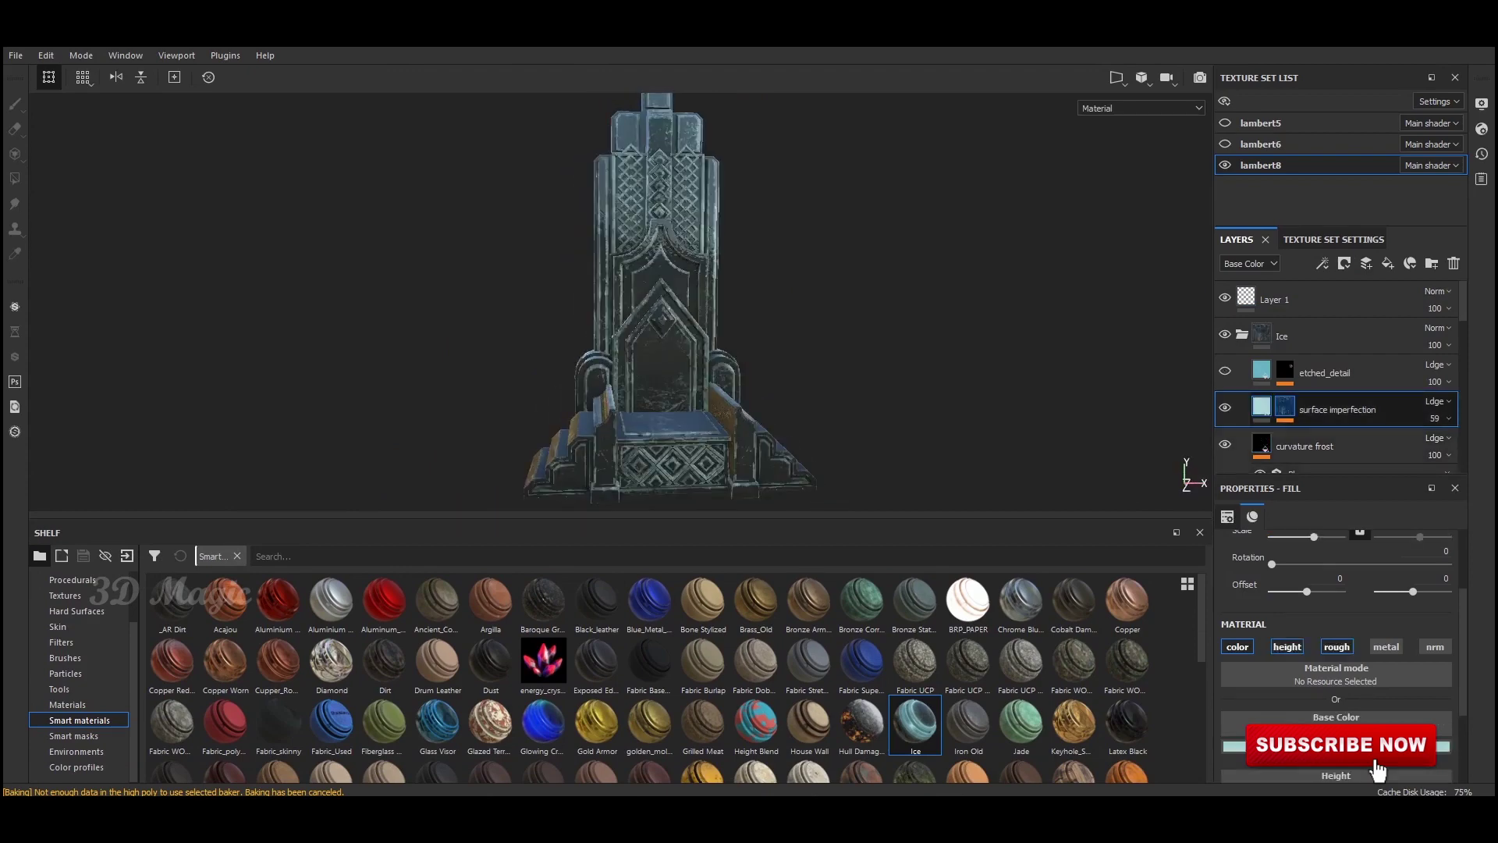
Step: Lower the Ice frost mask's balance to 0.39 to darken the frost
{"action": "scroll", "coordinate": [1341, 656], "scroll_direction": "up", "scroll_amount": 2}
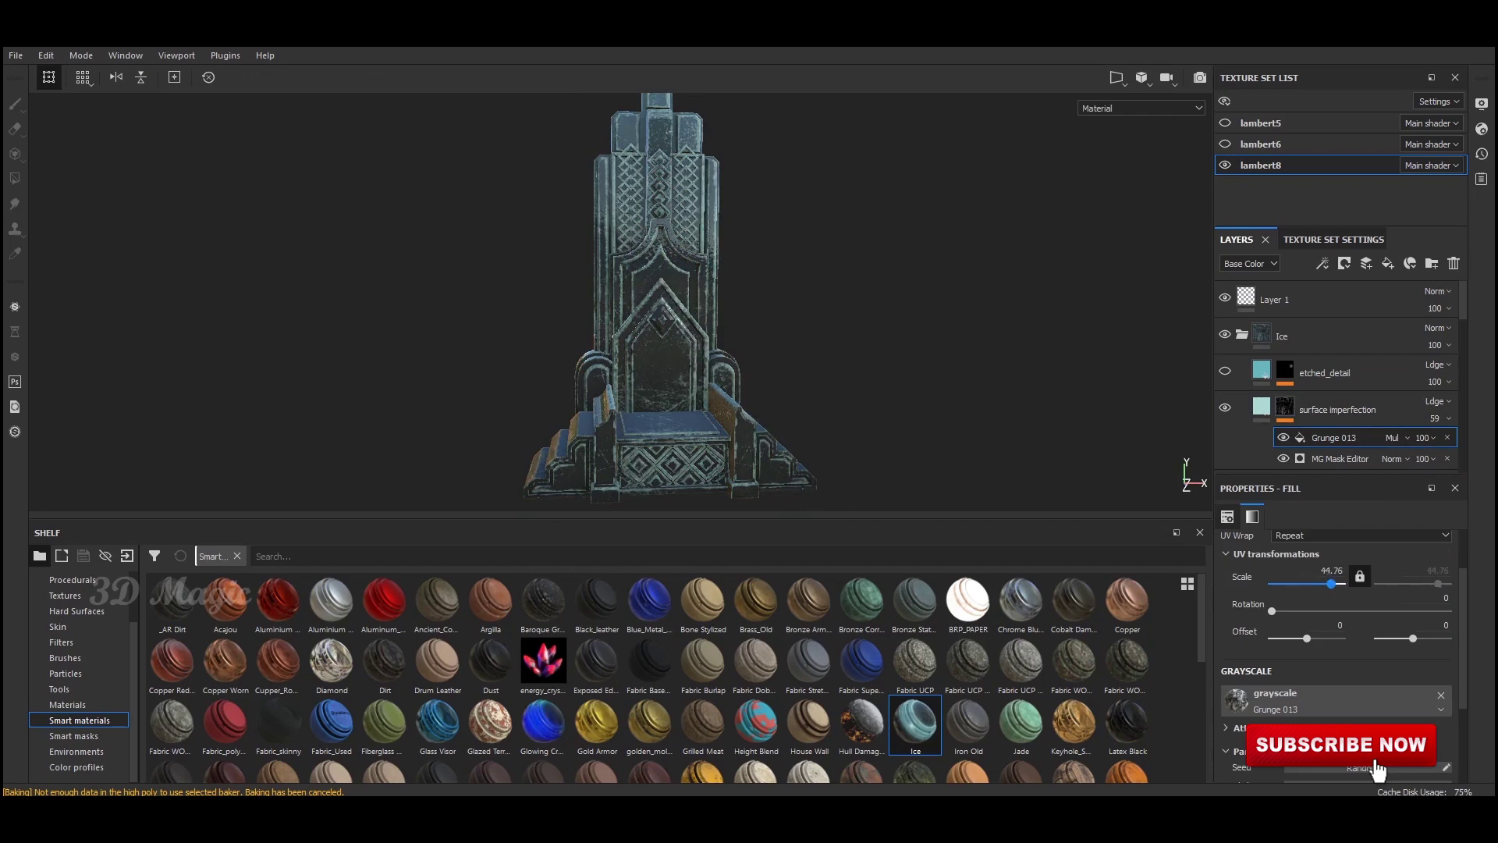
{"action": "scroll", "coordinate": [1337, 375], "scroll_direction": "down", "scroll_amount": 1}
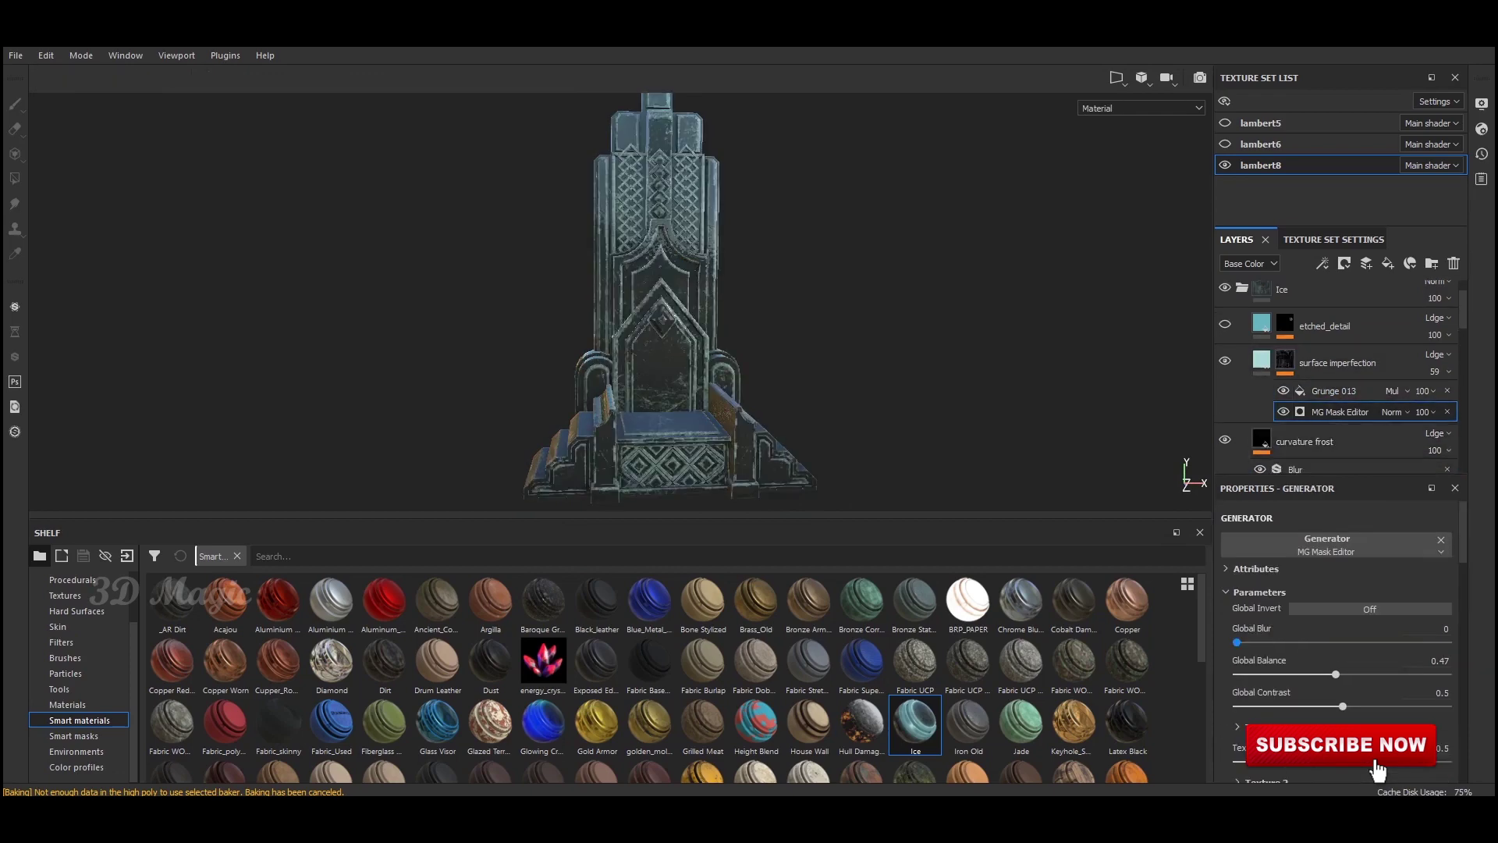
{"action": "mouse_move", "coordinate": [1335, 674]}
{"action": "left_mouse_down"}
{"action": "mouse_move", "coordinate": [1378, 674]}
{"action": "mouse_move", "coordinate": [1298, 674]}
{"action": "left_mouse_up"}
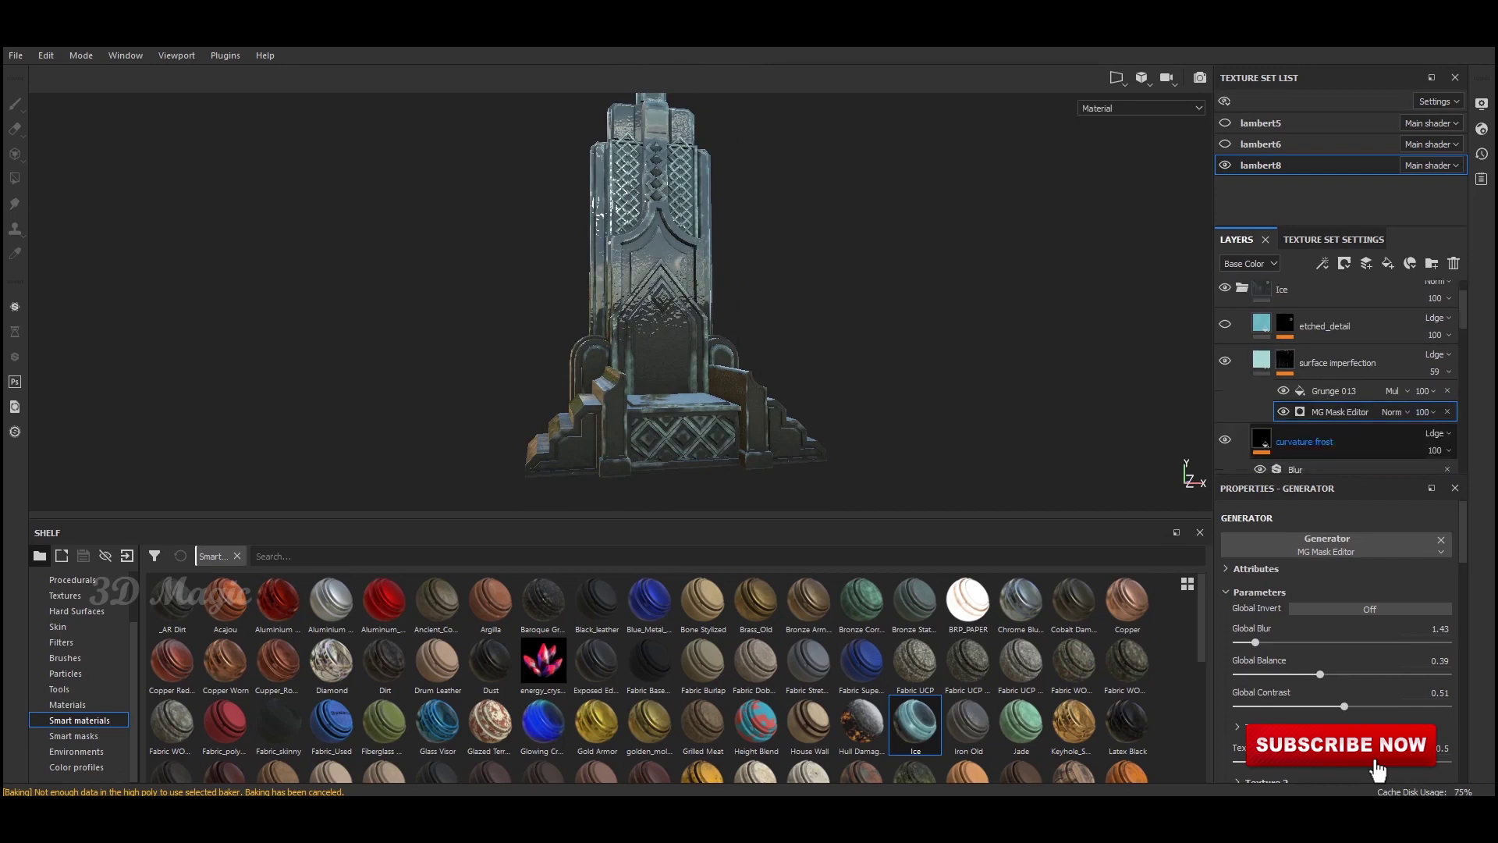
{"action": "scroll", "coordinate": [1337, 375], "scroll_direction": "down", "scroll_amount": 5}
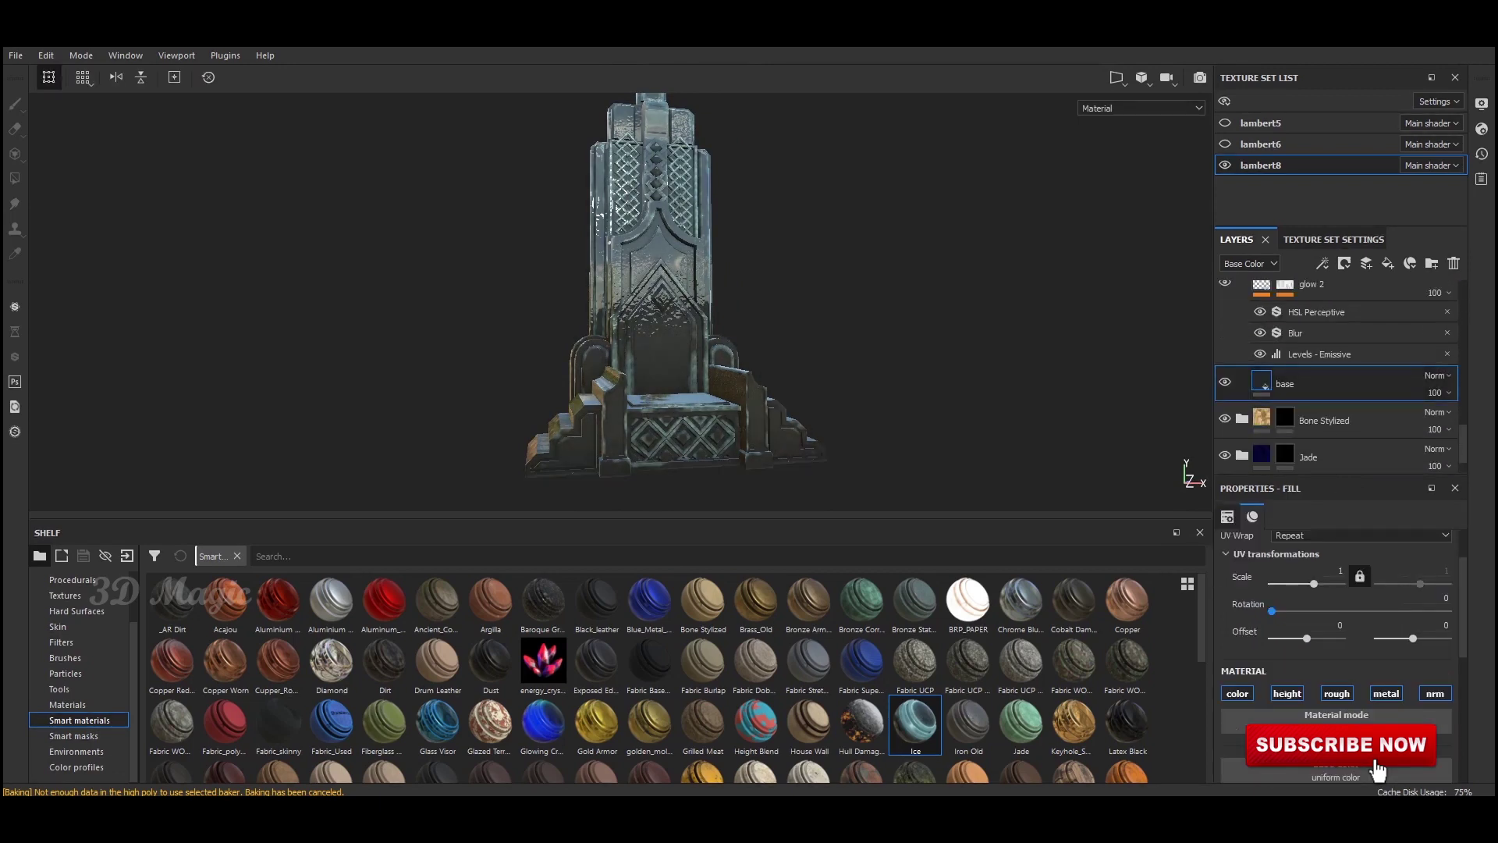
Step: Set the throne's base colour to mint green, then change it to deep blue
{"action": "scroll", "coordinate": [1336, 655], "scroll_direction": "down", "scroll_amount": 4}
{"action": "scroll", "coordinate": [1337, 655], "scroll_direction": "up", "scroll_amount": 2}
{"action": "scroll", "coordinate": [1336, 655], "scroll_direction": "down", "scroll_amount": 1}
{"action": "left_click", "coordinate": [1335, 642]}
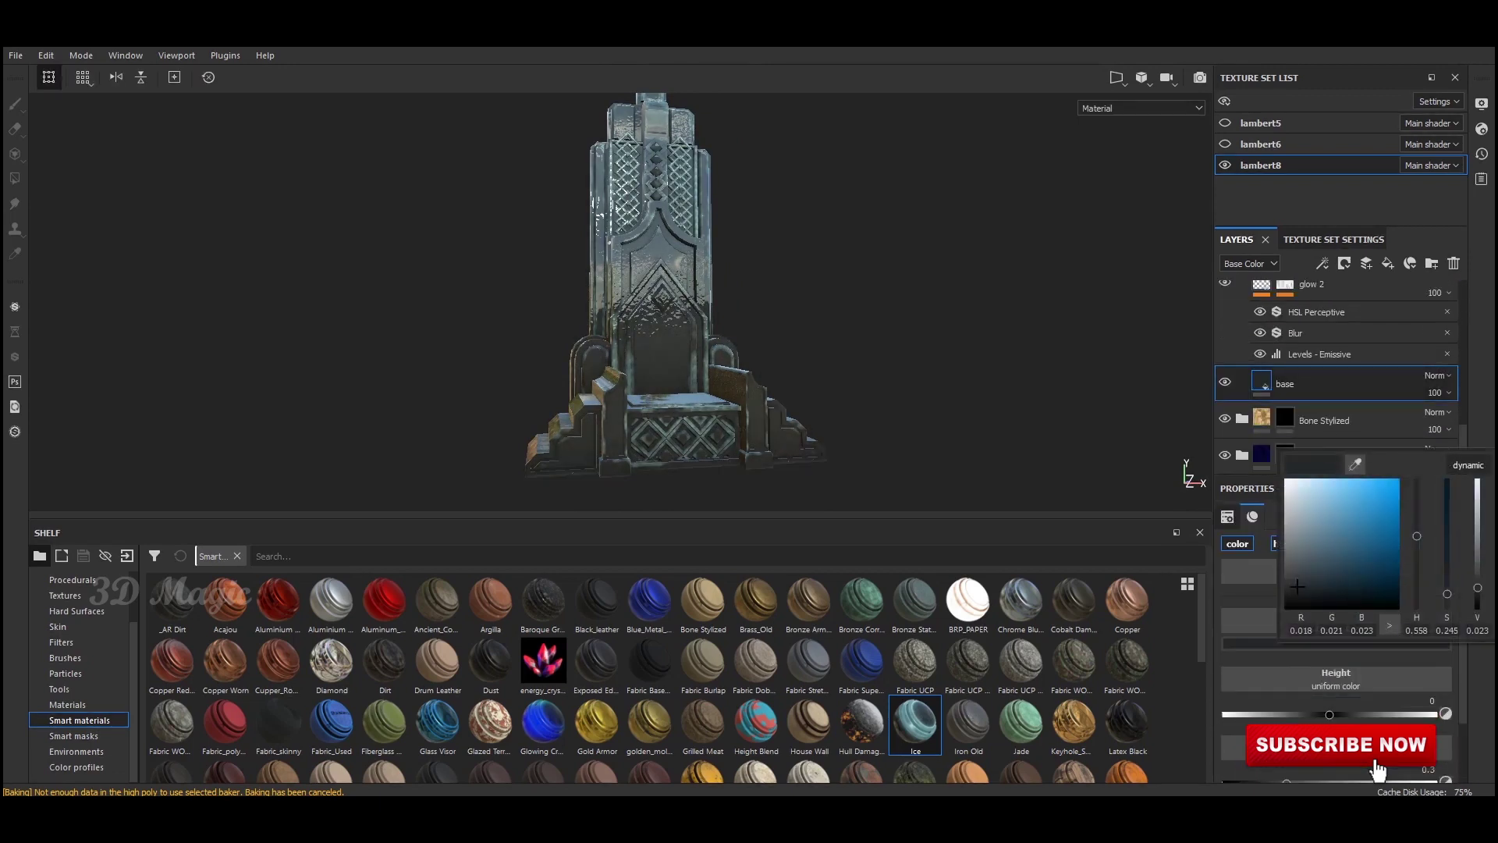
{"action": "left_click_drag", "start_coordinate": [1326, 546], "coordinate": [1314, 501]}
{"action": "left_click_drag", "start_coordinate": [655, 312], "coordinate": [687, 313], "text": "alt"}
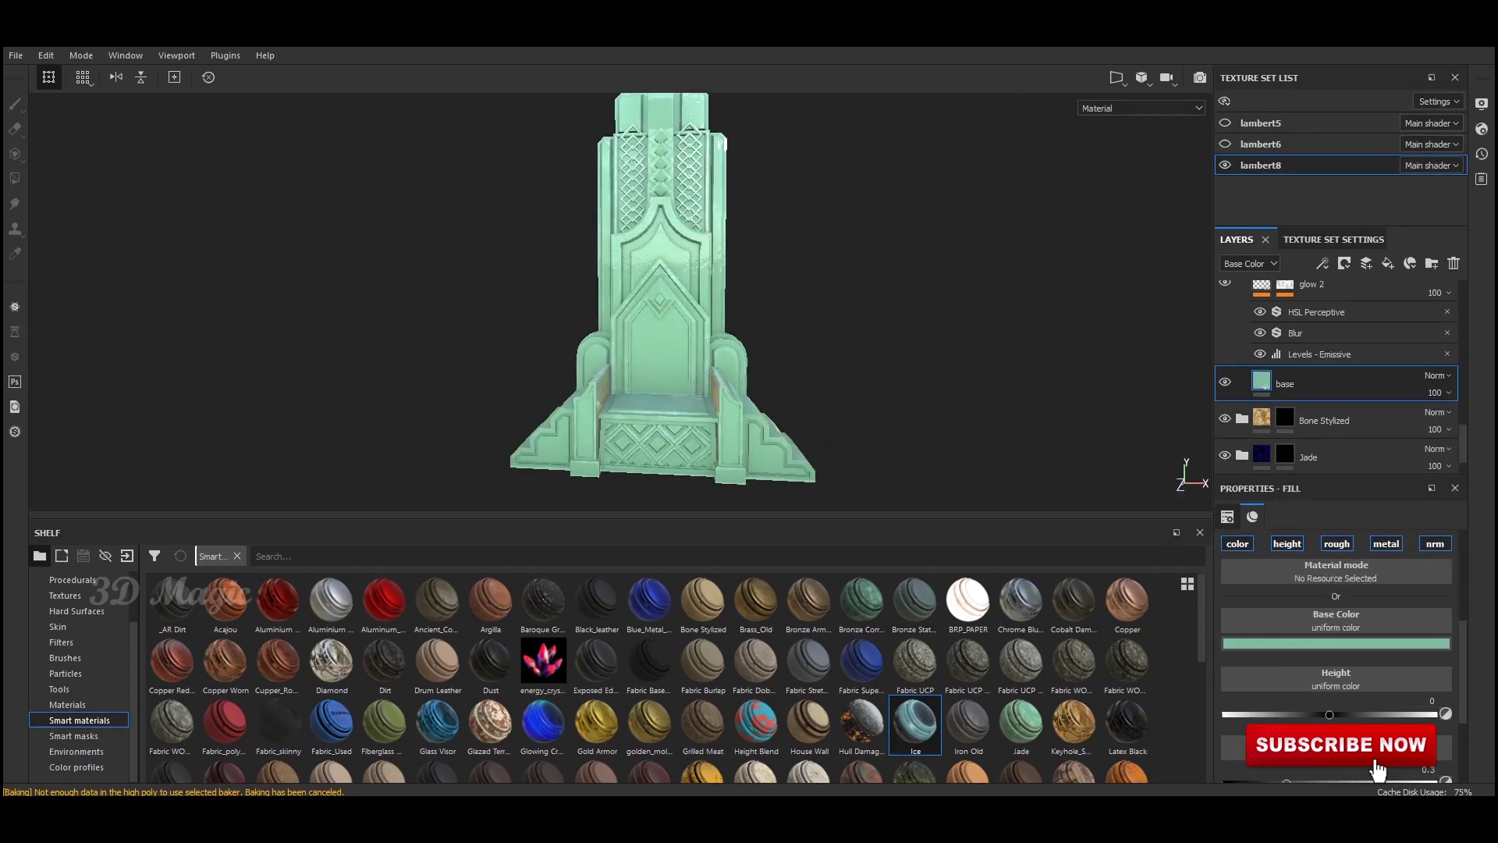
{"action": "left_click", "coordinate": [1336, 643]}
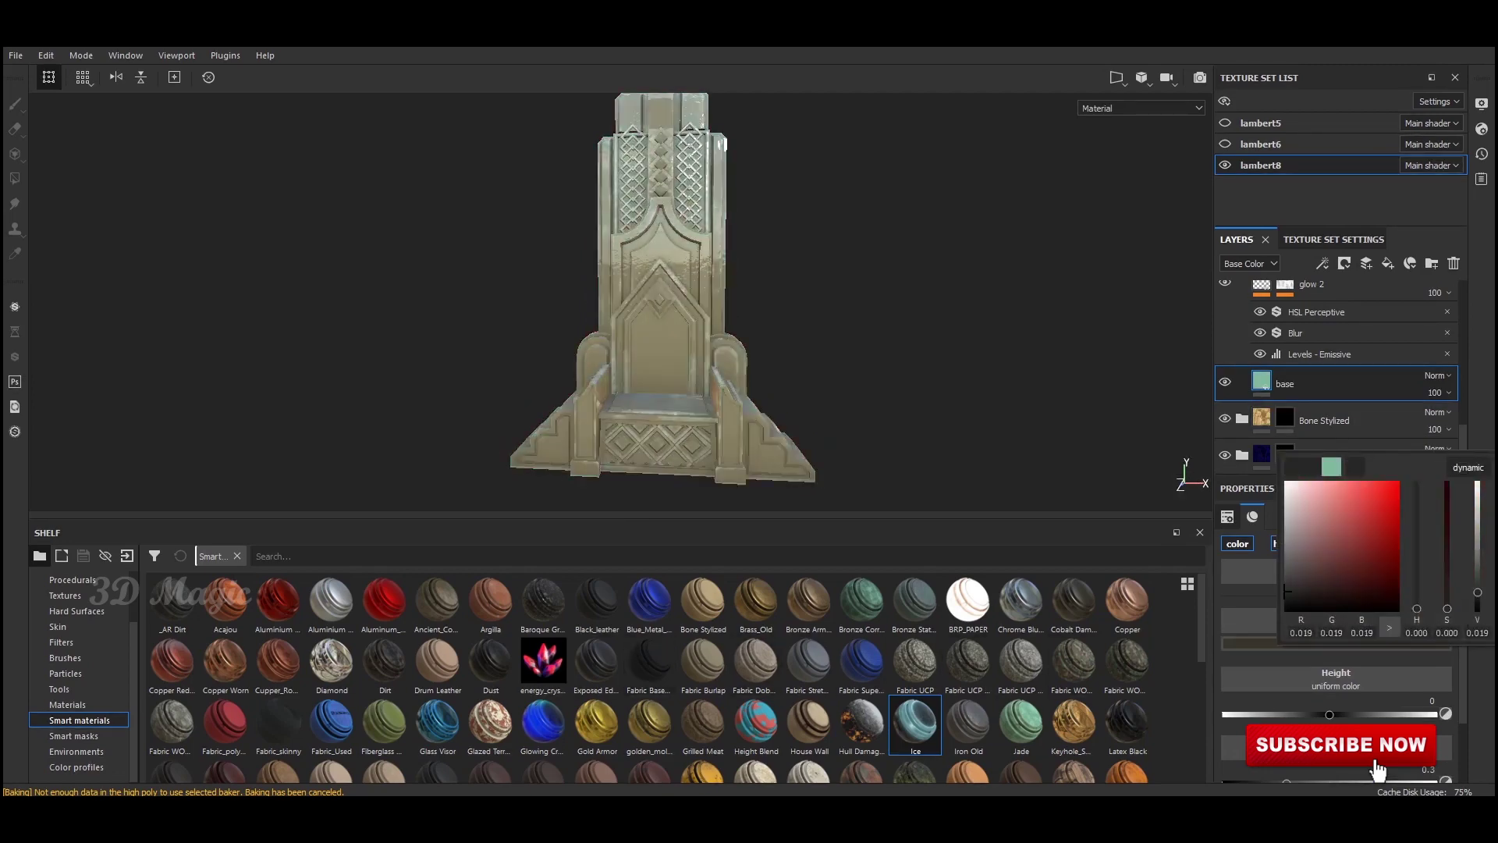
{"action": "mouse_move", "coordinate": [1416, 554]}
{"action": "left_mouse_down"}
{"action": "mouse_move", "coordinate": [1415, 525]}
{"action": "mouse_move", "coordinate": [1387, 507]}
{"action": "left_mouse_up"}
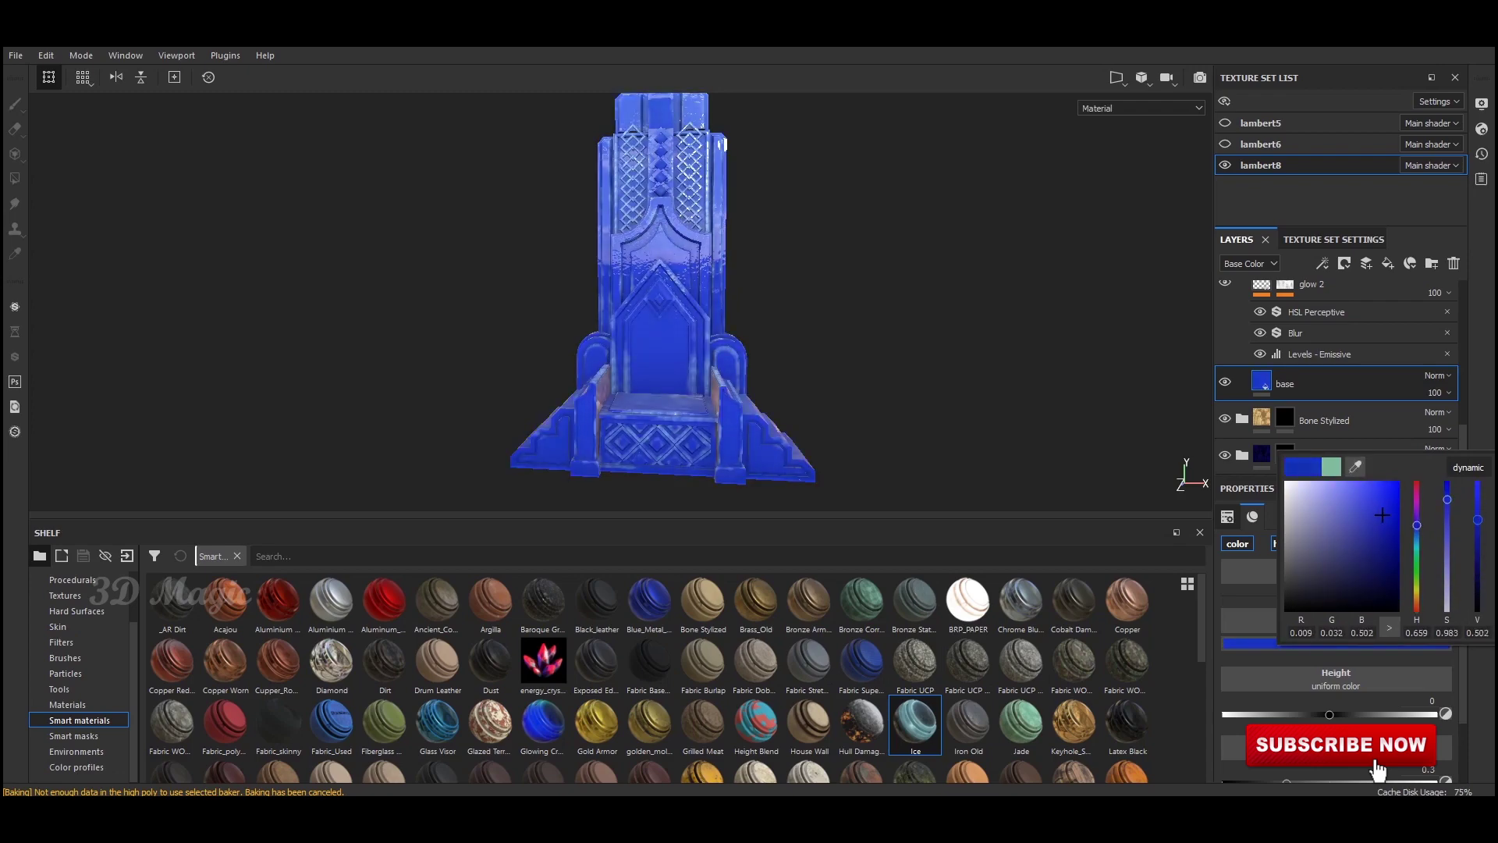
Step: Scroll through the Ice folder's sub-layers while orbiting the throne
{"action": "left_click_drag", "start_coordinate": [655, 312], "coordinate": [679, 312], "text": "alt"}
{"action": "scroll", "coordinate": [1335, 374], "scroll_direction": "up", "scroll_amount": 1}
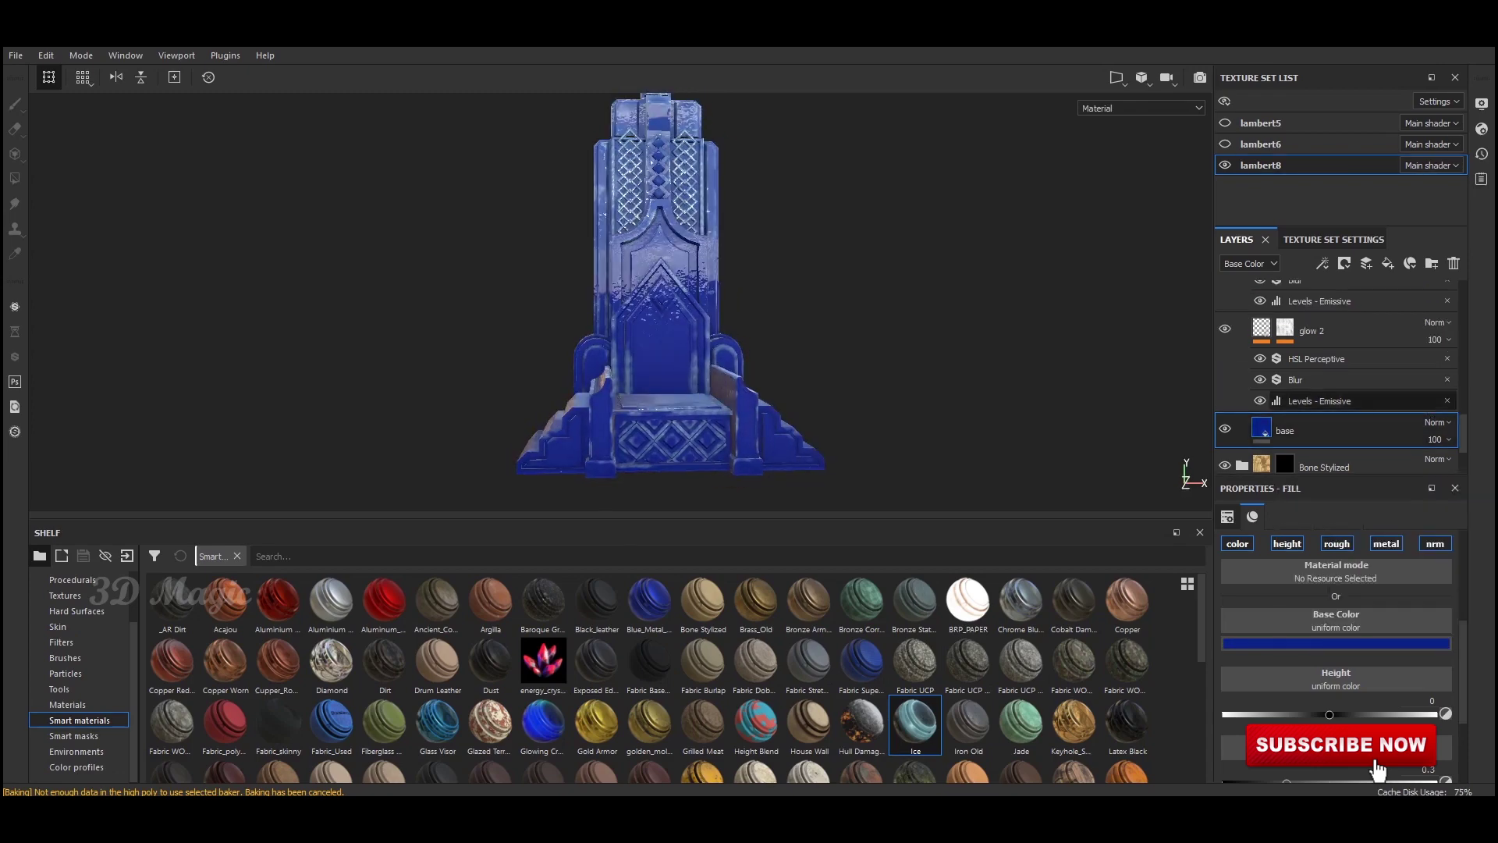
{"action": "scroll", "coordinate": [1336, 375], "scroll_direction": "up", "scroll_amount": 1}
{"action": "scroll", "coordinate": [1336, 374], "scroll_direction": "up", "scroll_amount": 1}
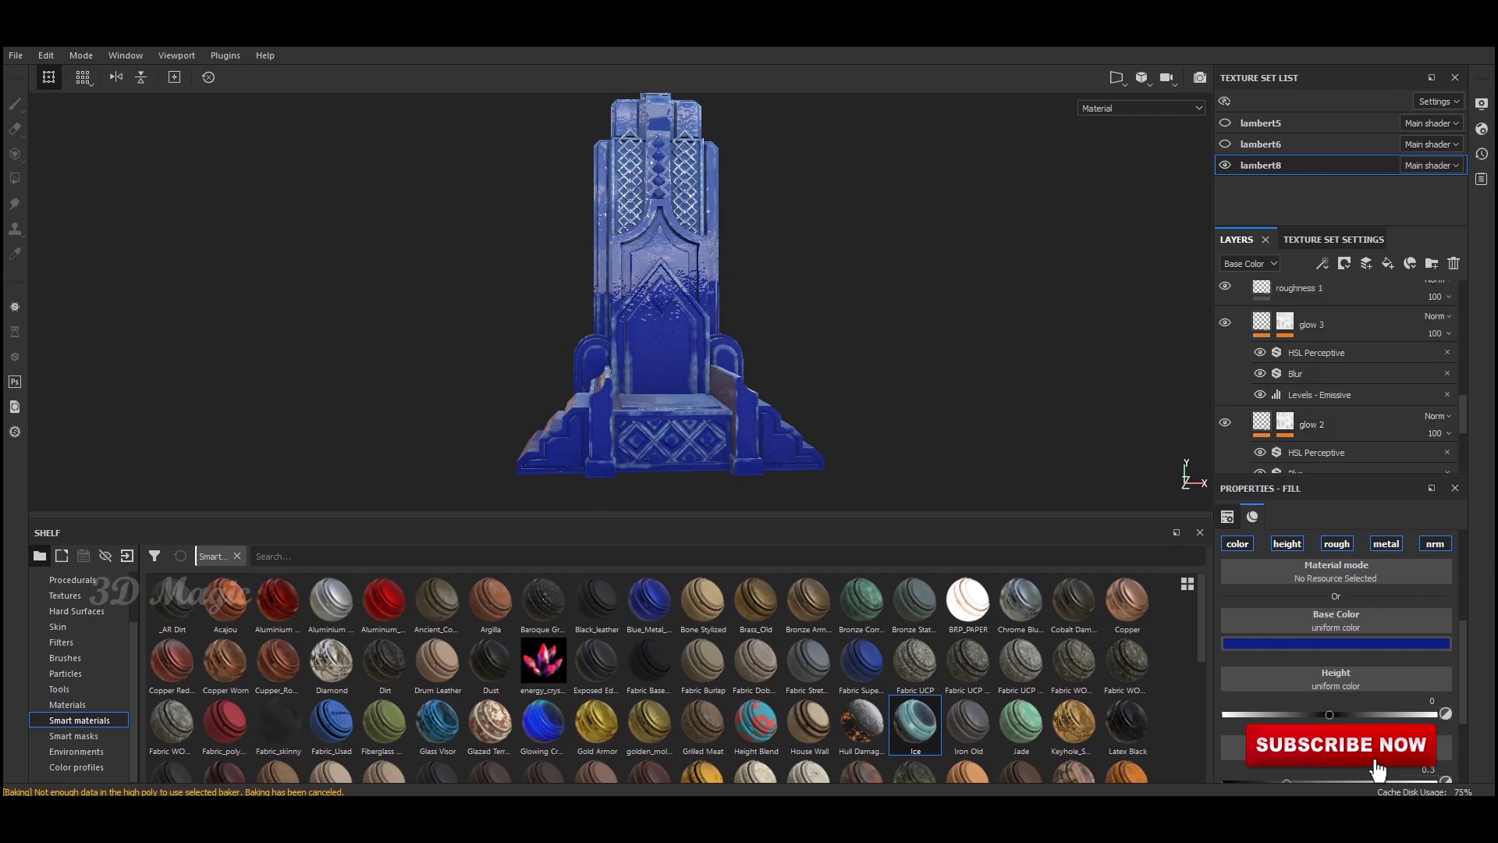
{"action": "scroll", "coordinate": [1336, 374], "scroll_direction": "up", "scroll_amount": 1}
{"action": "mouse_move", "coordinate": [655, 312]}
{"action": "left_mouse_down", "text": "alt"}
{"action": "mouse_move", "coordinate": [639, 312]}
{"action": "mouse_move", "coordinate": [671, 312]}
{"action": "left_mouse_up", "text": "alt"}
{"action": "scroll", "coordinate": [655, 312], "scroll_direction": "down", "scroll_amount": 2}
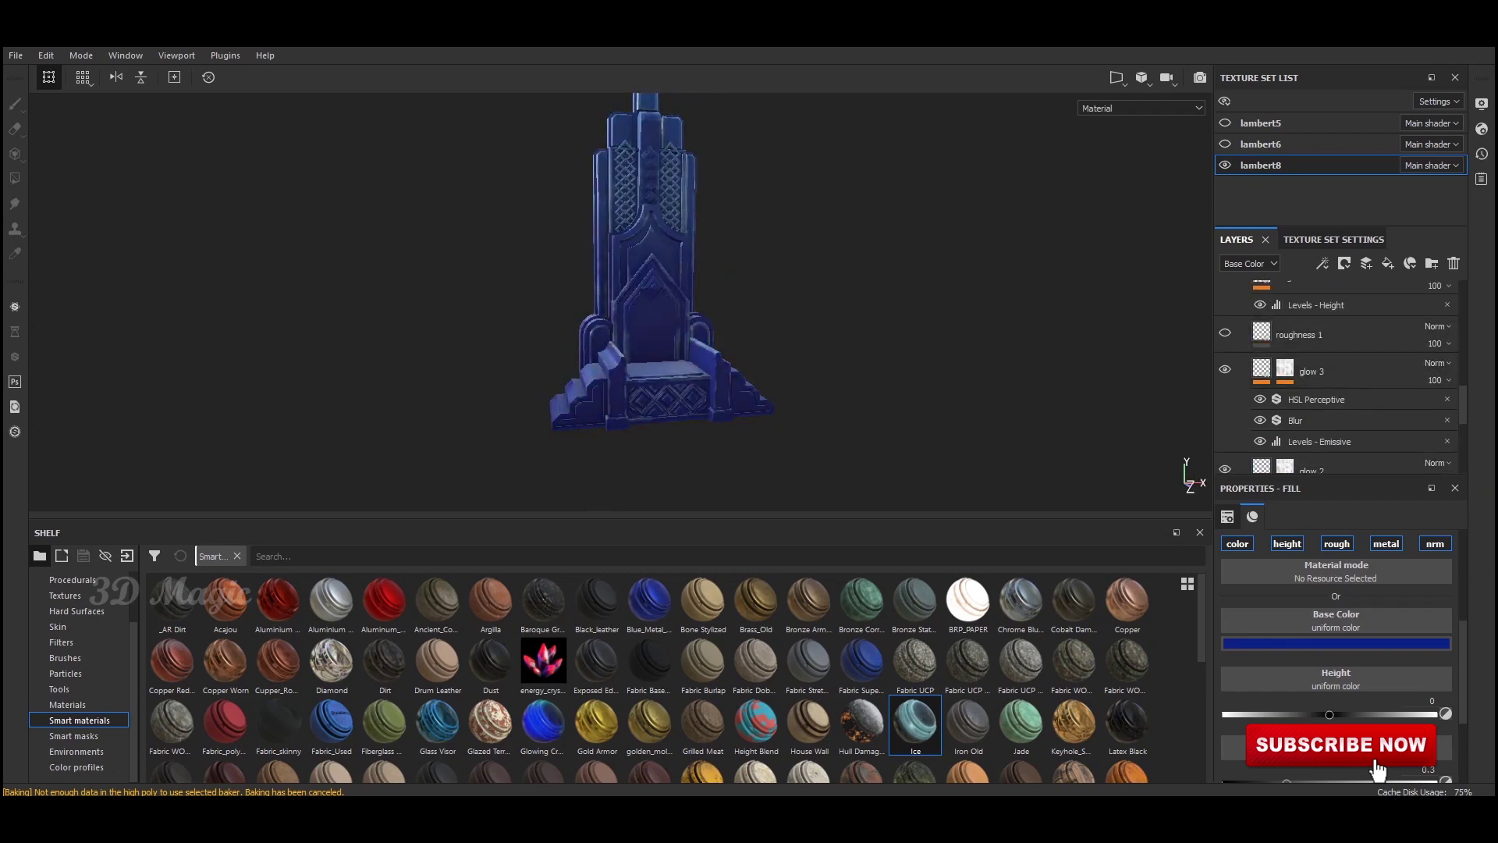
{"action": "right_click_drag", "start_coordinate": [656, 312], "coordinate": [702, 312], "text": "shift"}
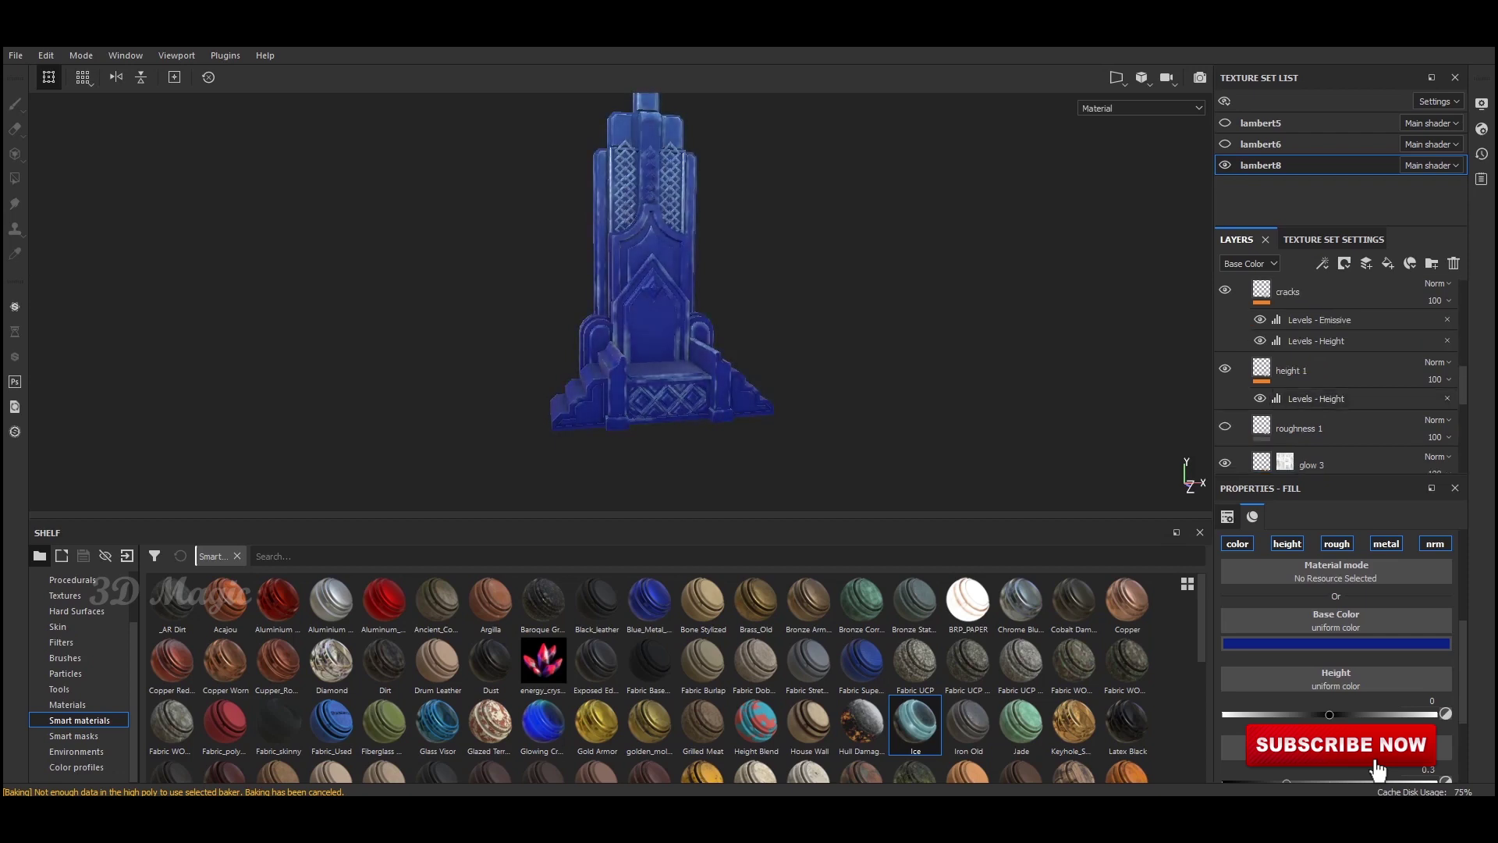
Step: Scroll back up to the top-level folders and turn the throne to a straight front view
{"action": "scroll", "coordinate": [1335, 375], "scroll_direction": "up", "scroll_amount": 1}
{"action": "scroll", "coordinate": [1336, 374], "scroll_direction": "up", "scroll_amount": 1}
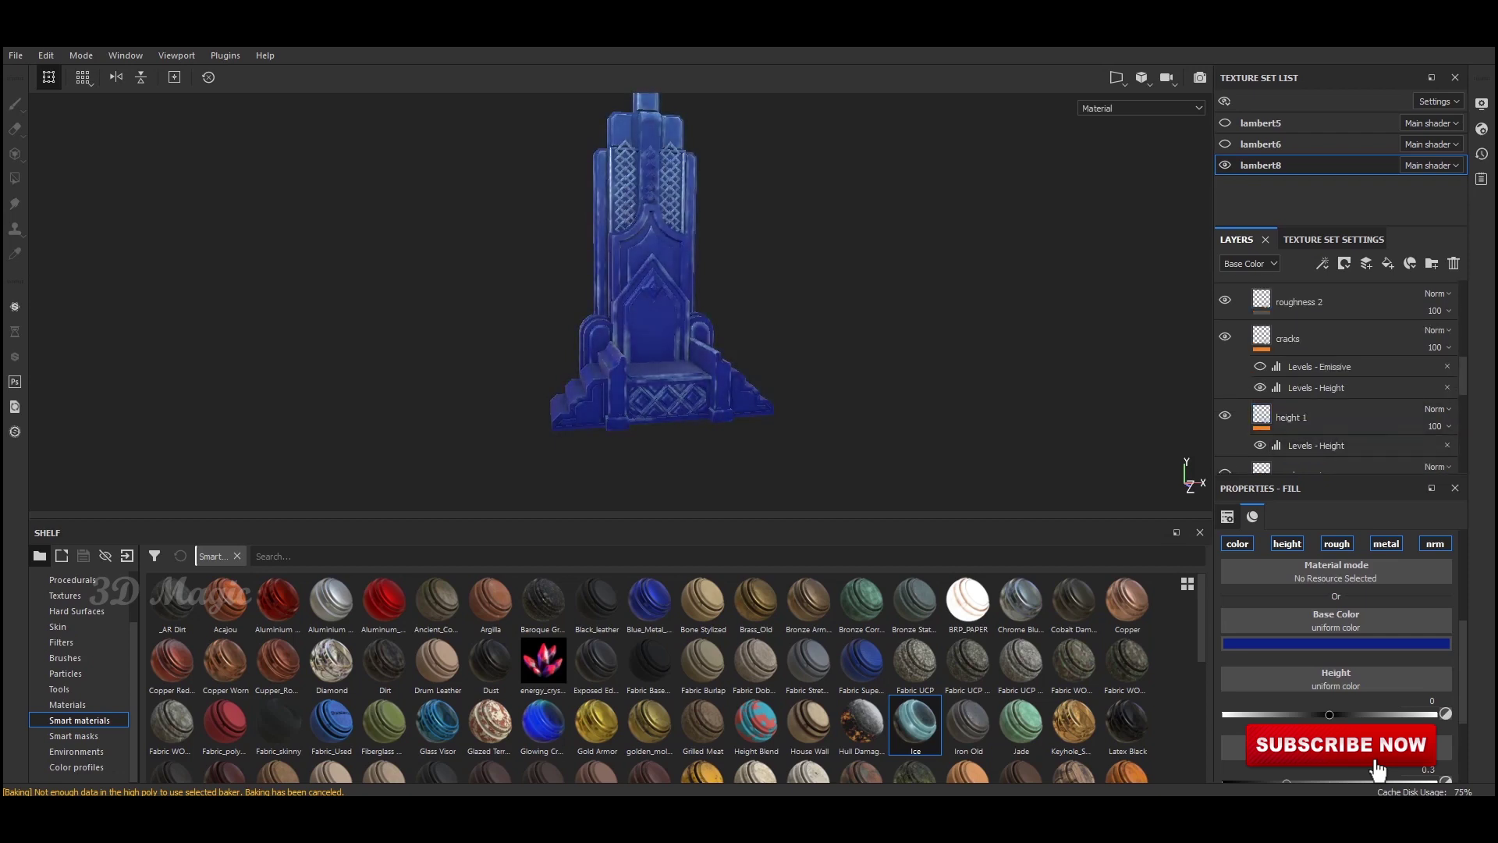
{"action": "scroll", "coordinate": [1335, 374], "scroll_direction": "up", "scroll_amount": 2}
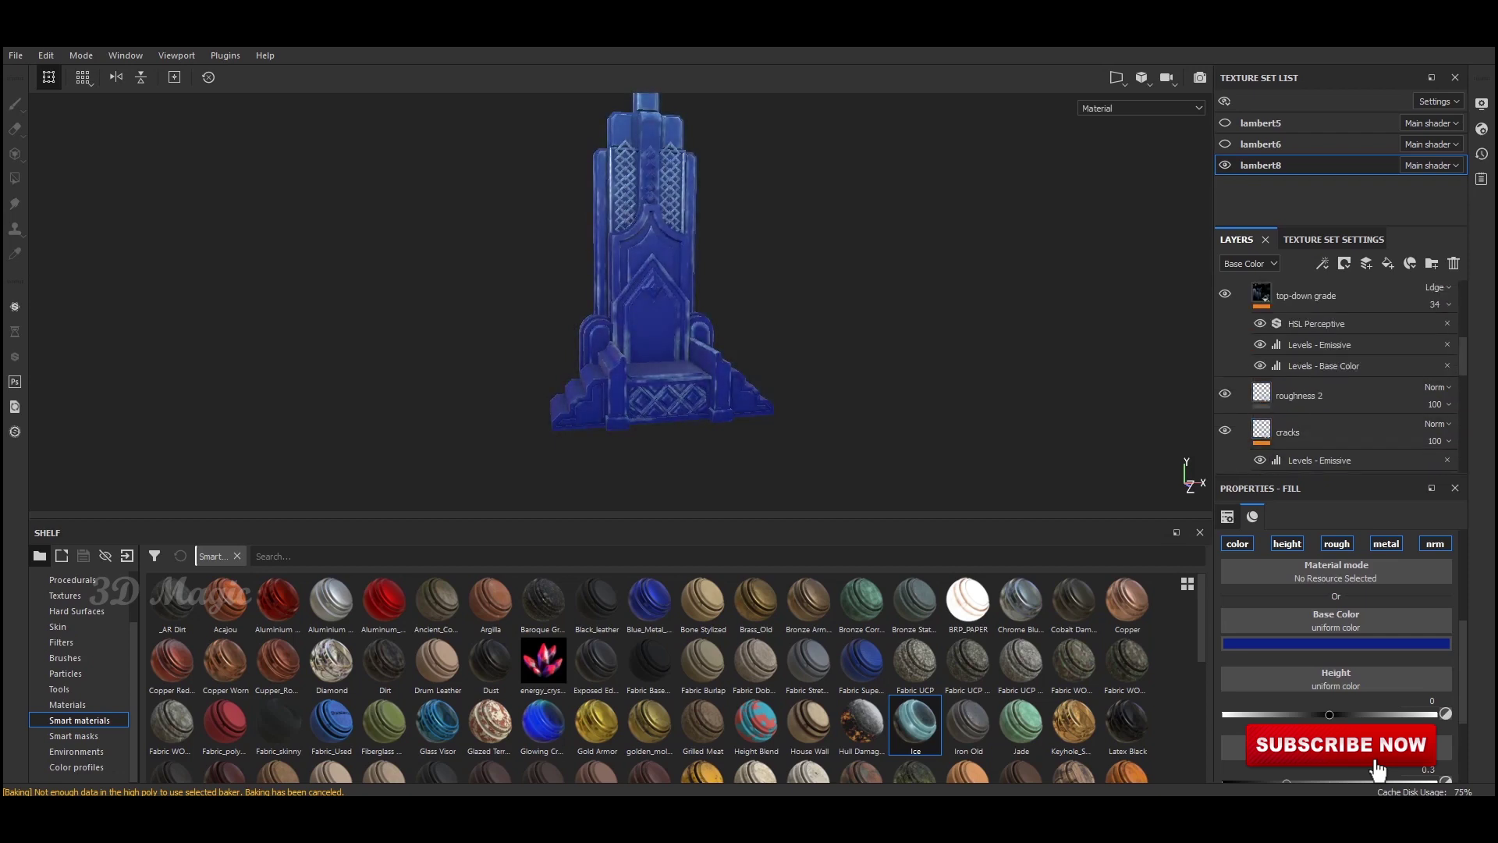
{"action": "scroll", "coordinate": [1335, 375], "scroll_direction": "up", "scroll_amount": 1}
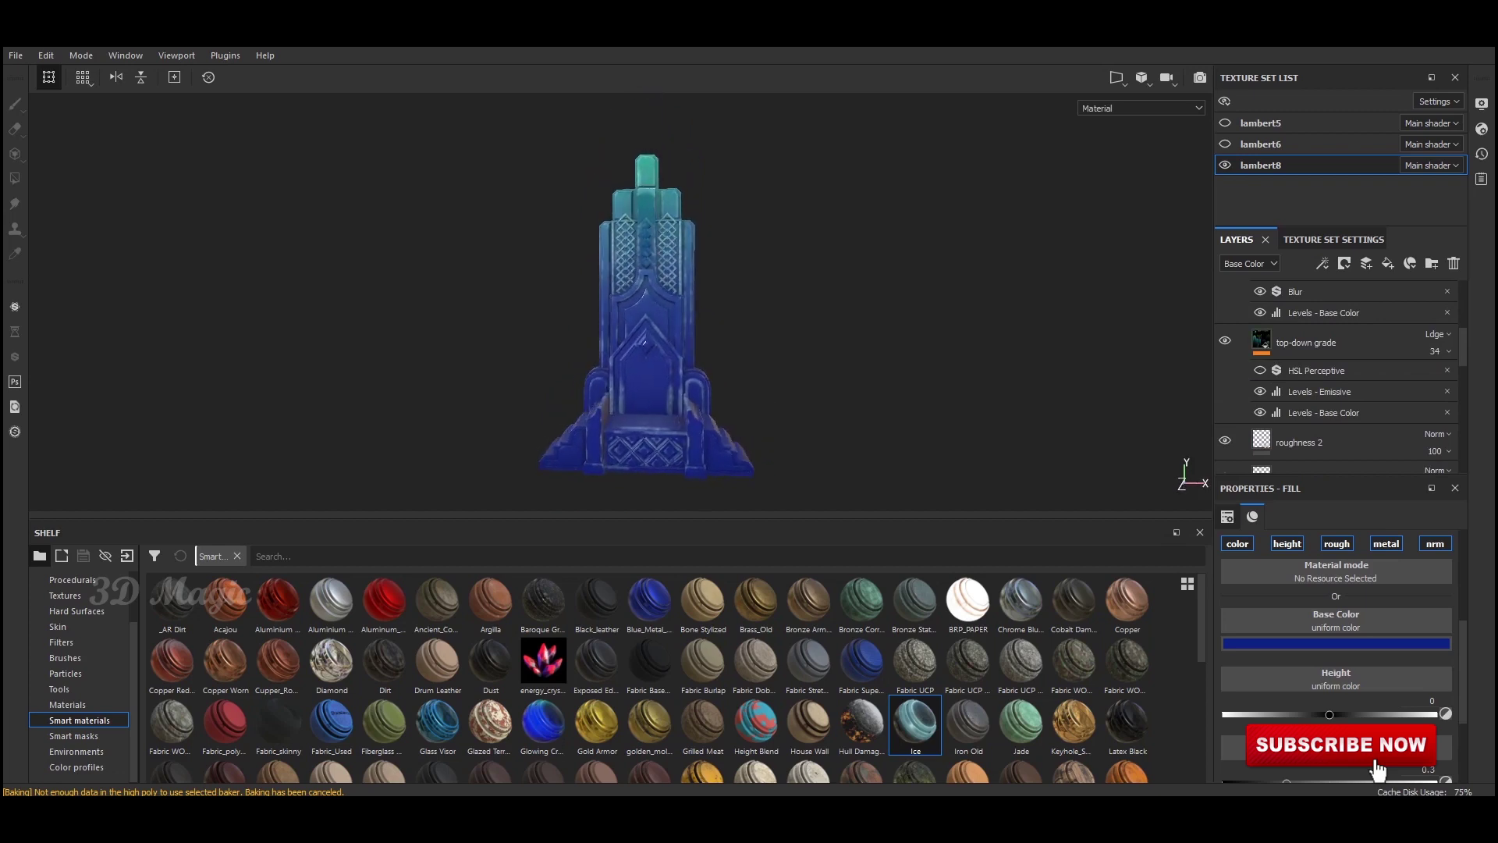
{"action": "scroll", "coordinate": [629, 312], "scroll_direction": "up", "scroll_amount": 2}
{"action": "left_click_drag", "start_coordinate": [629, 313], "coordinate": [671, 273], "text": "alt"}
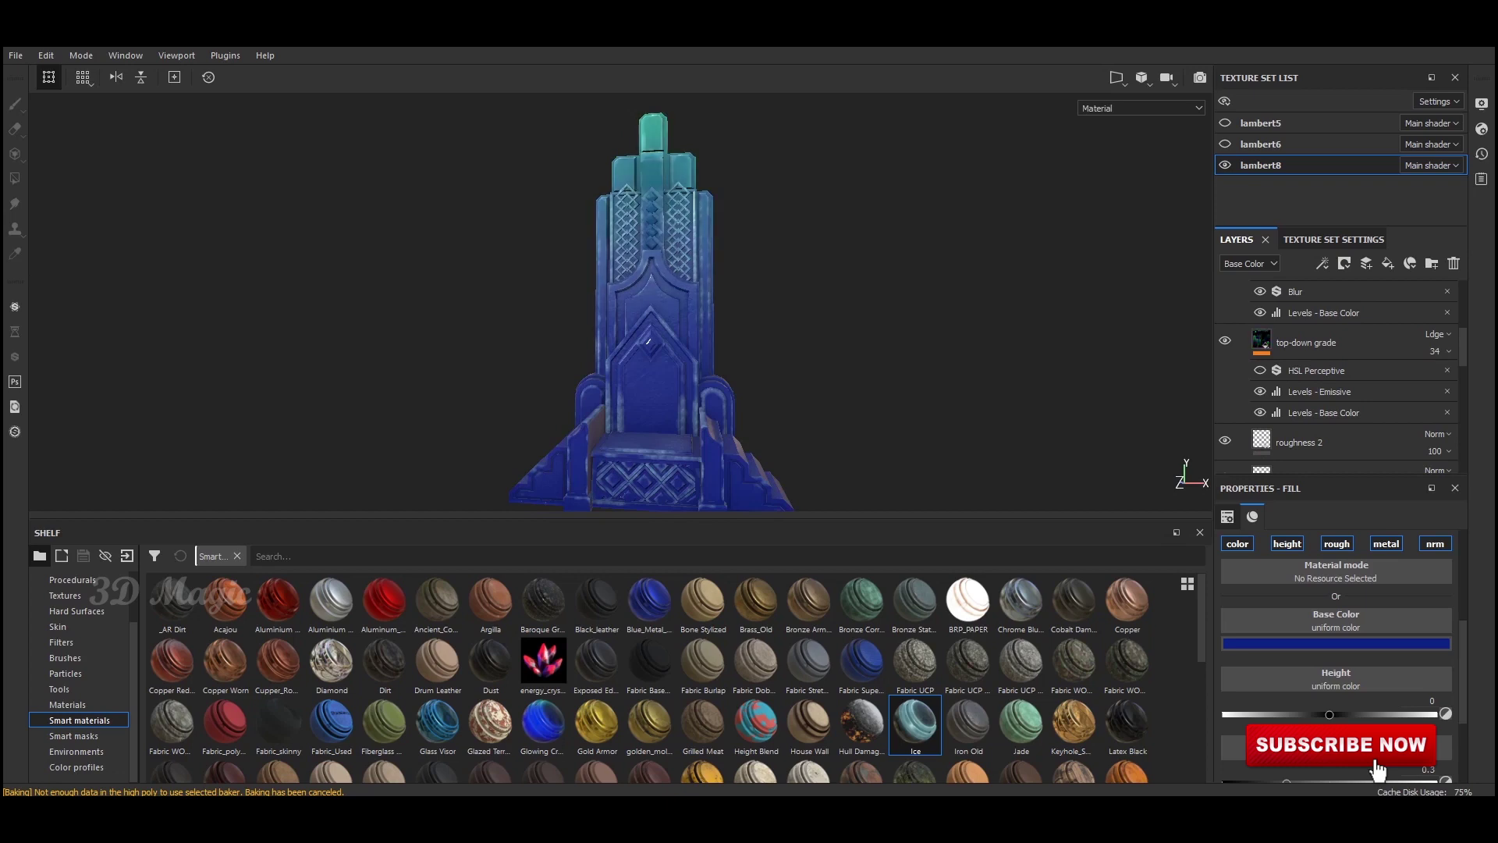
{"action": "left_click_drag", "start_coordinate": [647, 343], "coordinate": [671, 328], "text": "alt"}
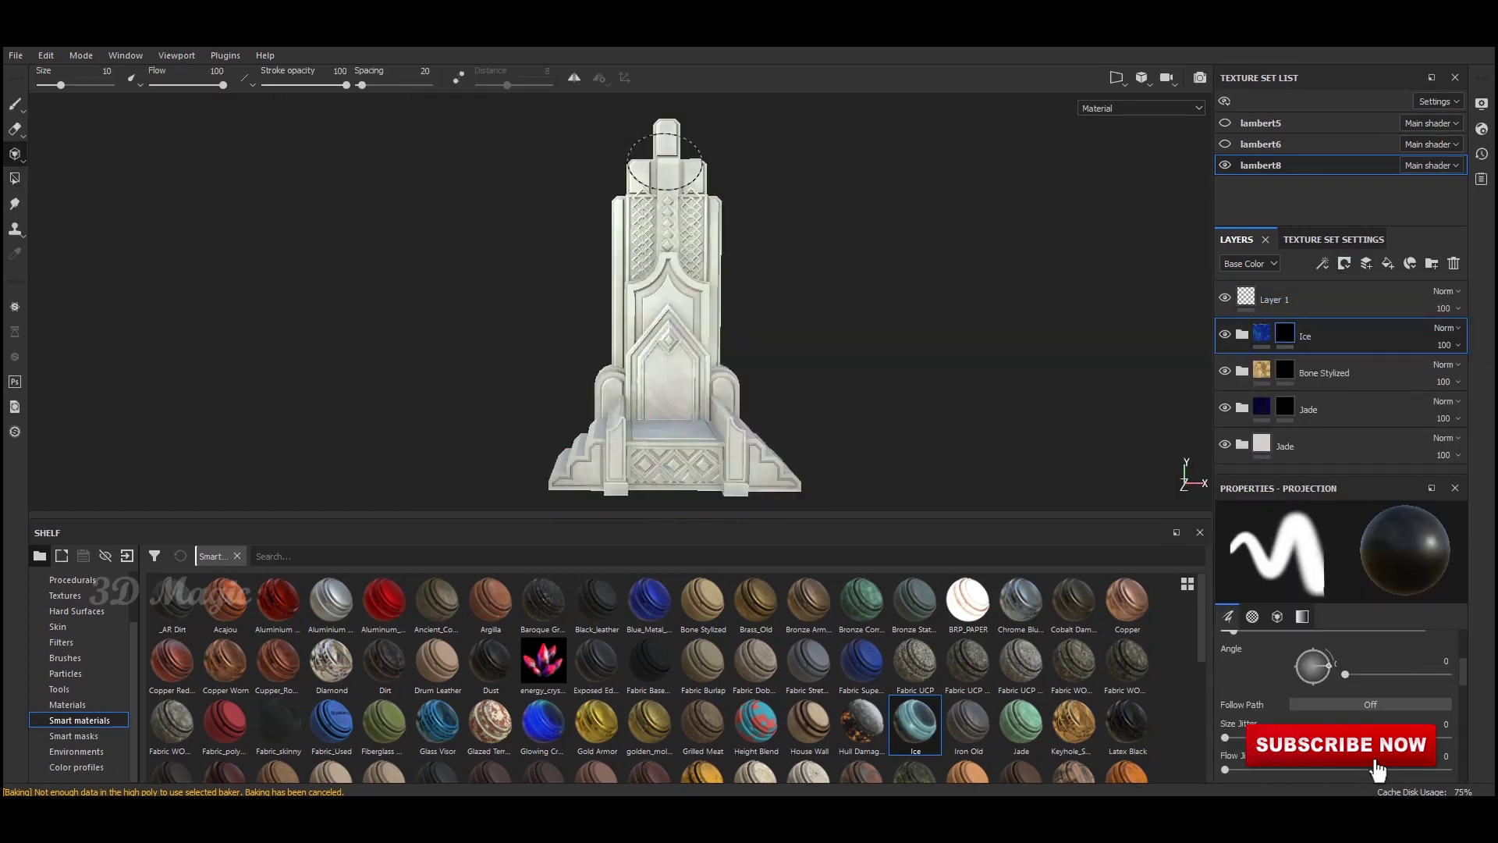
Step: Polygon-fill the backrest's centre diamonds with gold Bone Stylized
{"action": "key", "text": "4"}
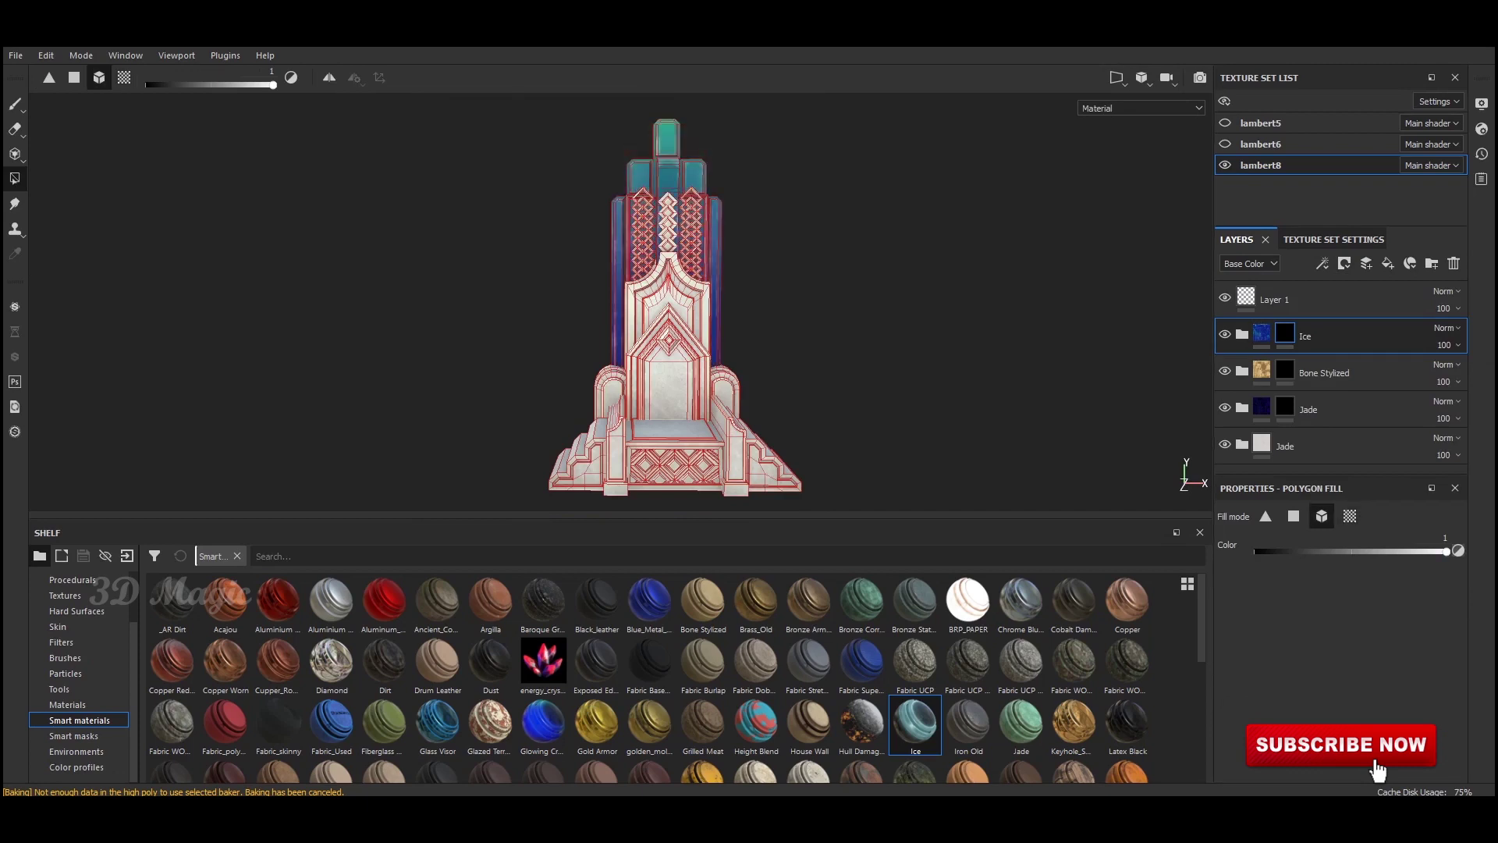
{"action": "key", "text": "1"}
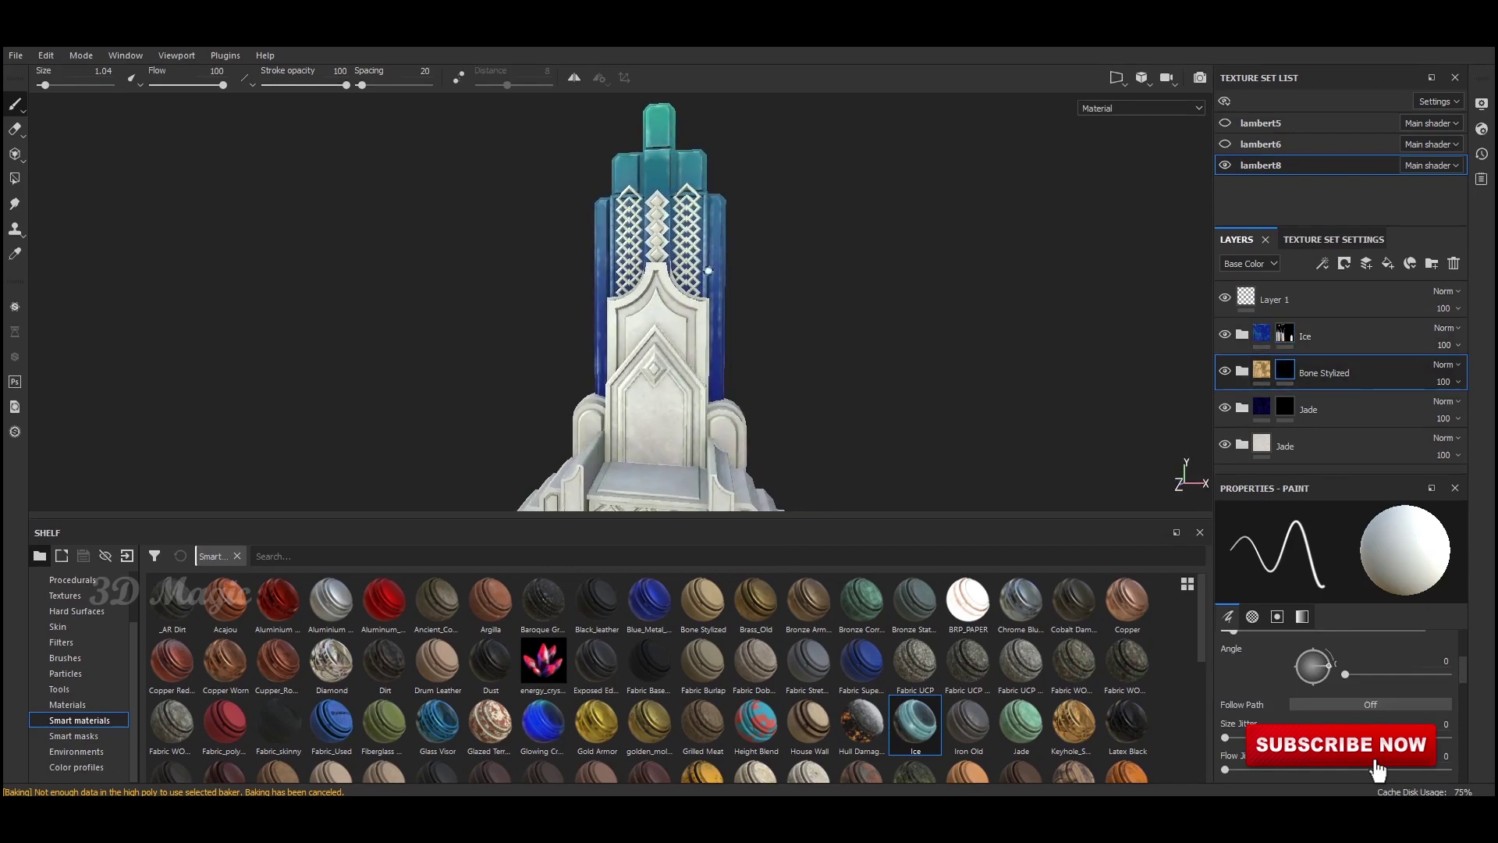
{"action": "key", "text": "4"}
{"action": "left_click", "coordinate": [647, 216]}
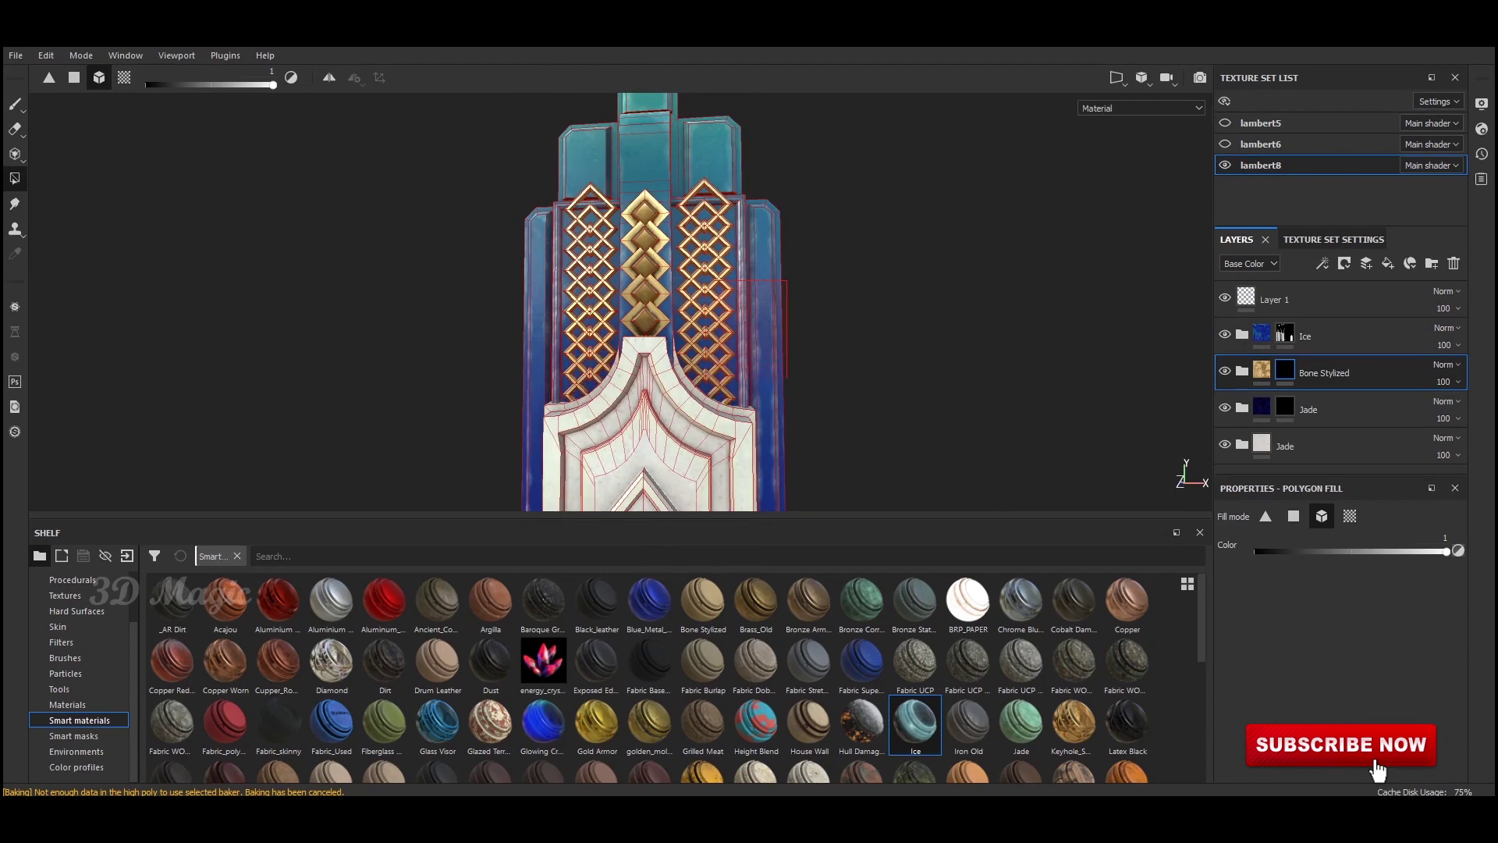
{"action": "left_click_drag", "start_coordinate": [761, 327], "coordinate": [549, 282], "text": "alt"}
{"action": "key", "text": "1"}
Step: Scroll through the layer stack to lay the Jade material over the throne
{"action": "scroll", "coordinate": [889, 260], "scroll_direction": "down", "scroll_amount": 2}
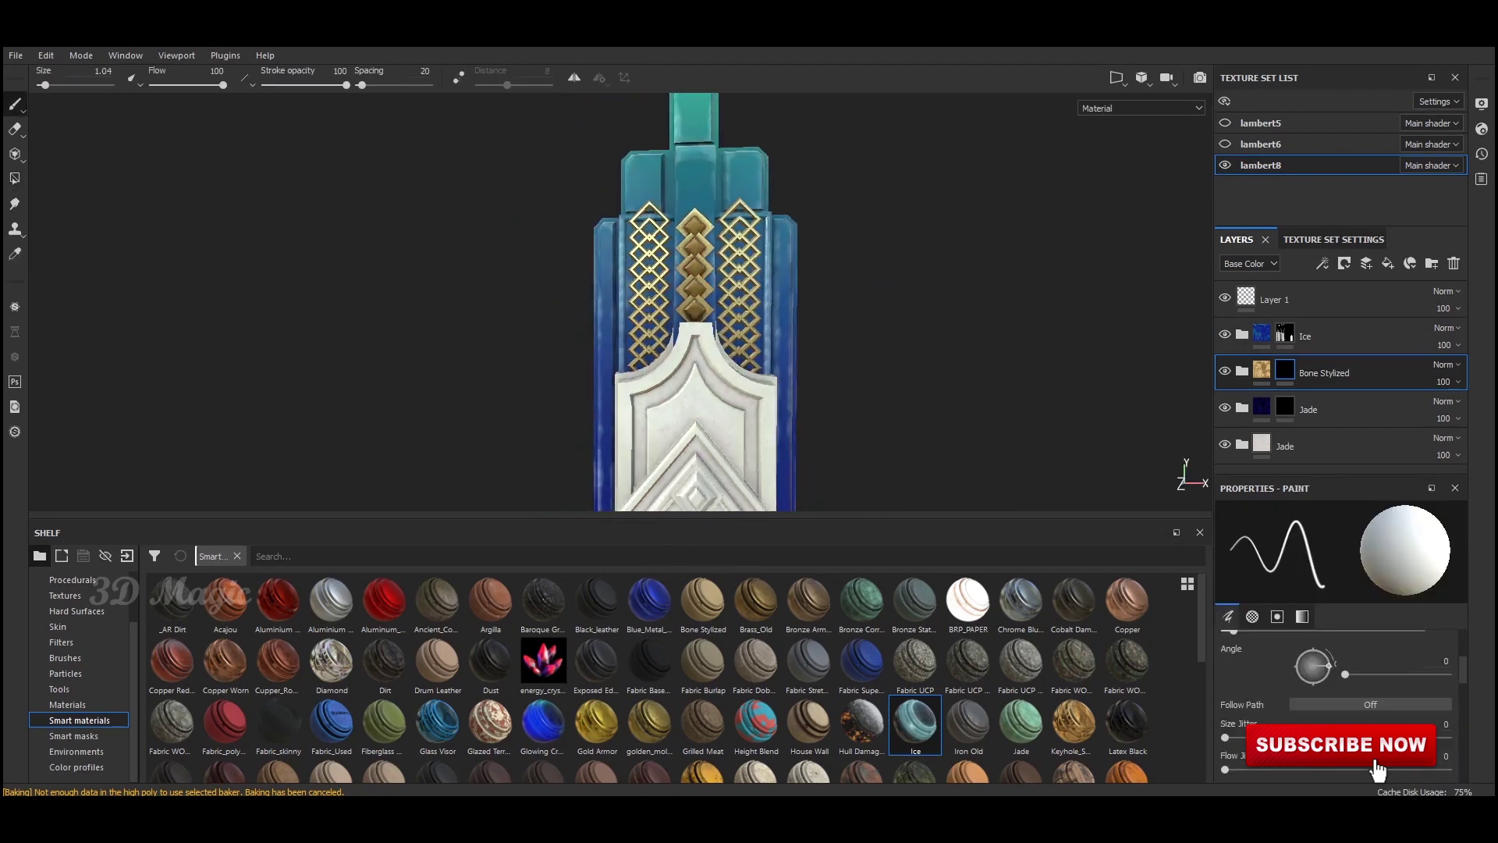
{"action": "scroll", "coordinate": [883, 354], "scroll_direction": "down", "scroll_amount": 3}
{"action": "scroll", "coordinate": [883, 353], "scroll_direction": "down", "scroll_amount": 1}
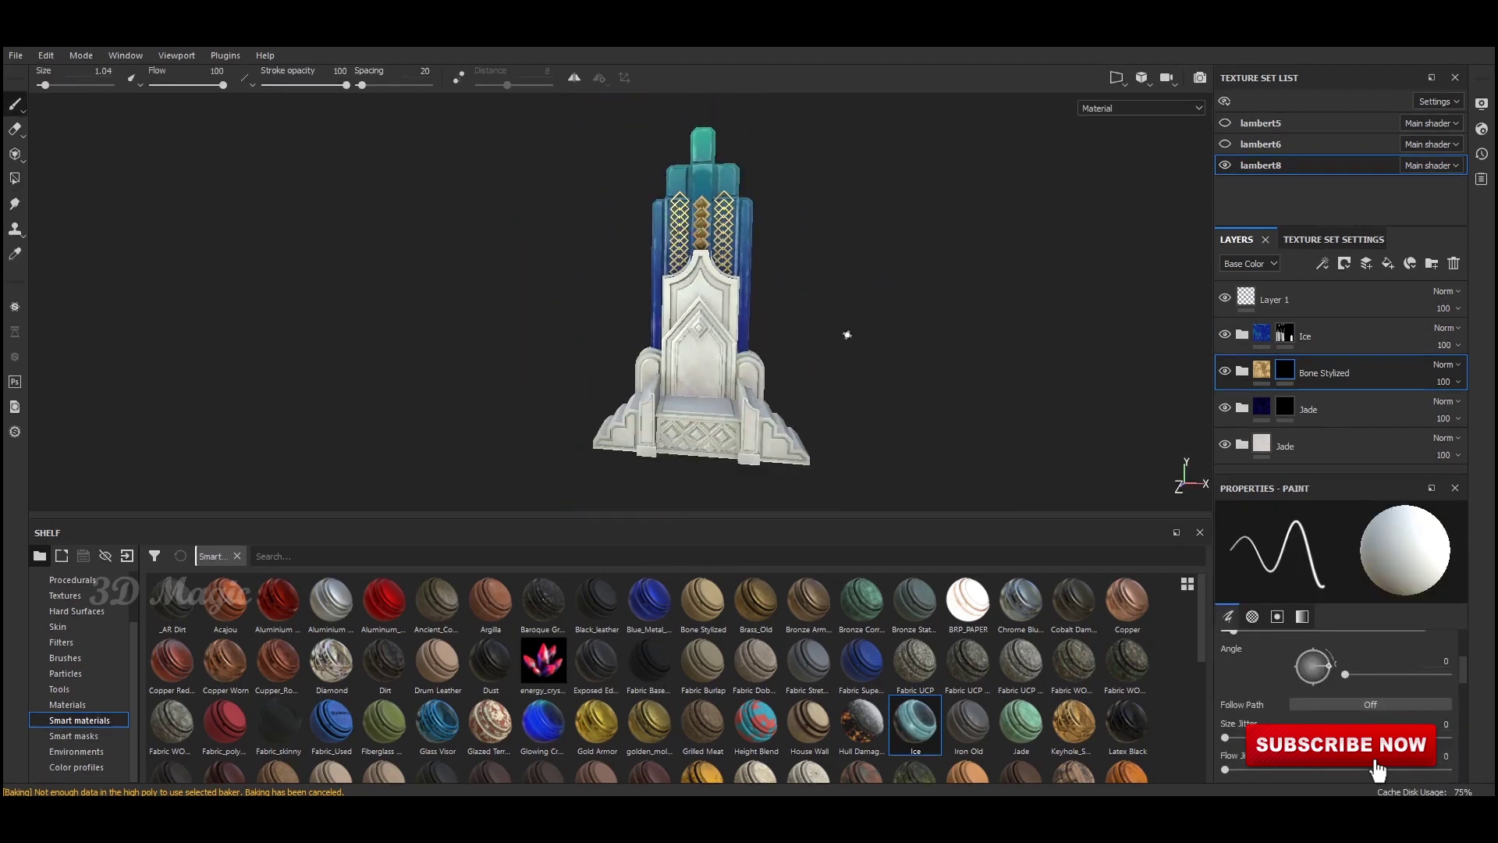
{"action": "scroll", "coordinate": [816, 316], "scroll_direction": "up", "scroll_amount": 2}
{"action": "scroll", "coordinate": [816, 310], "scroll_direction": "up", "scroll_amount": 2}
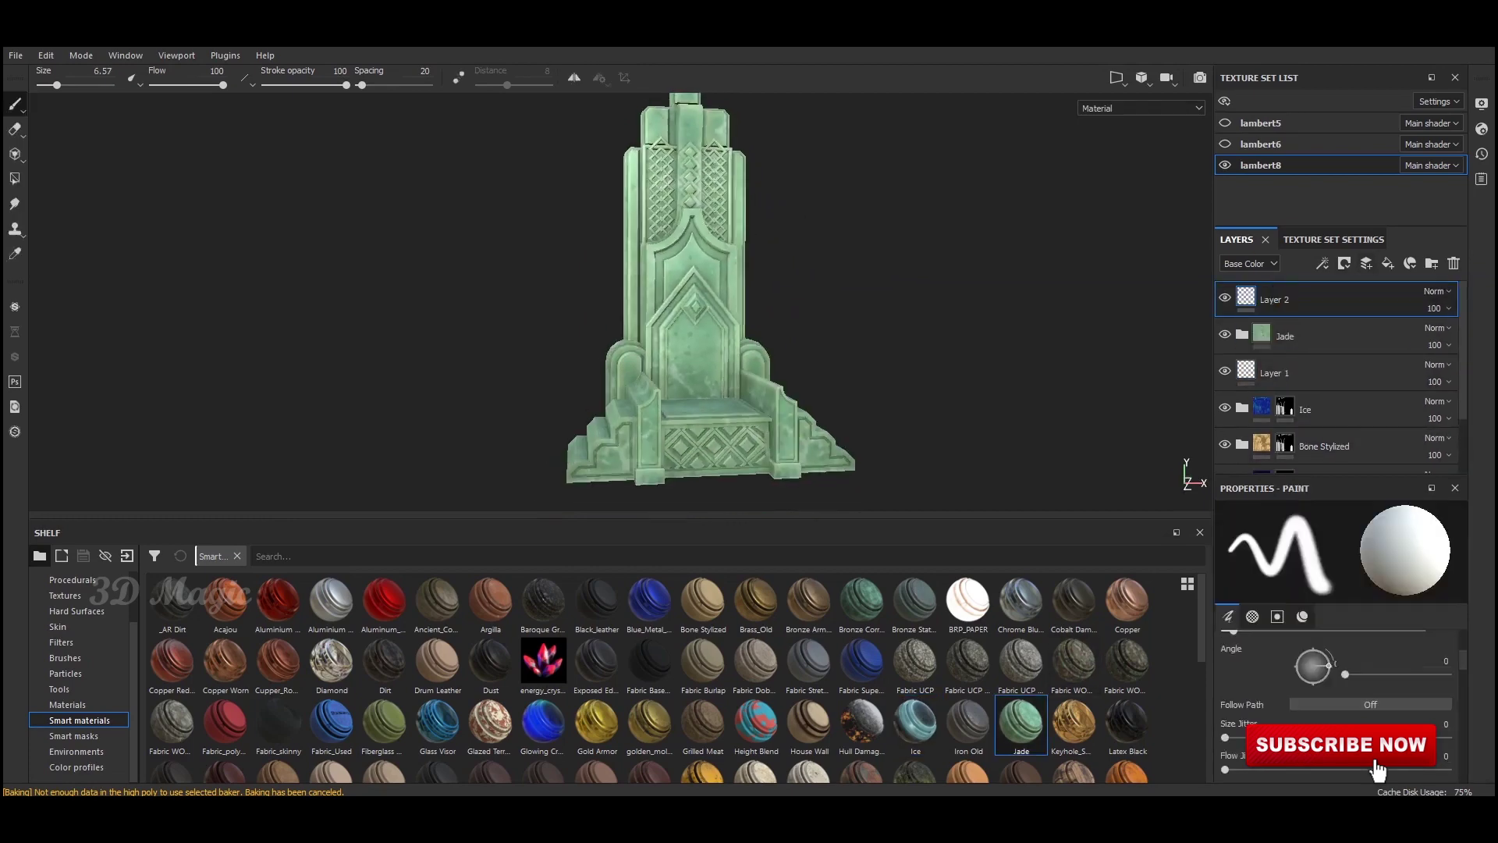
Step: Give the Jade folder a black mask and polygon-fill the armrest faces
{"action": "left_click", "coordinate": [1366, 263]}
{"action": "left_click", "coordinate": [1377, 300]}
{"action": "key", "text": "4"}
{"action": "scroll", "coordinate": [702, 304], "scroll_direction": "up", "scroll_amount": 2}
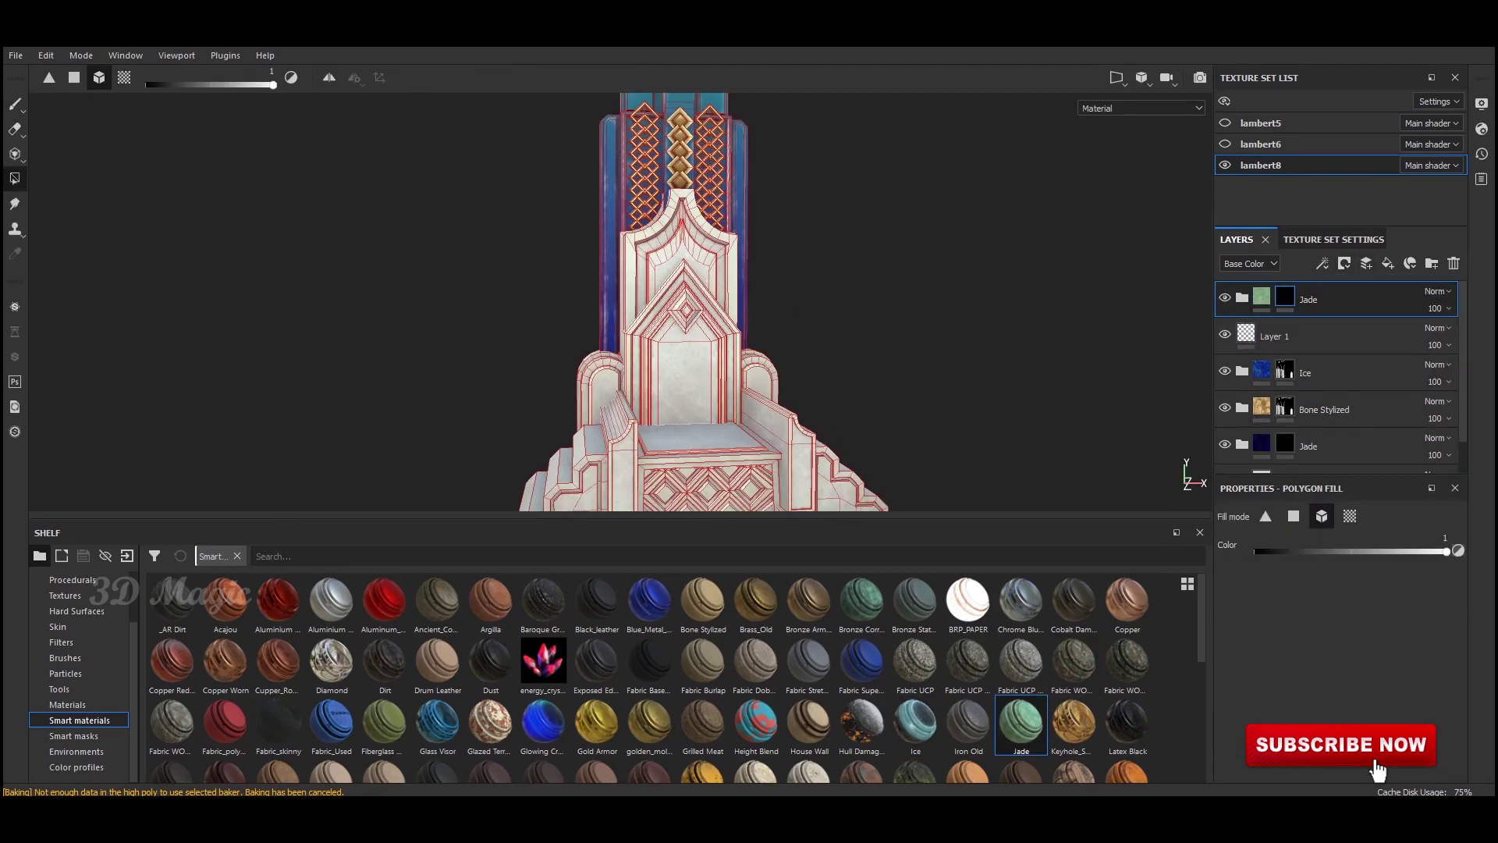
{"action": "key", "text": "1"}
{"action": "scroll", "coordinate": [853, 333], "scroll_direction": "down", "scroll_amount": 3}
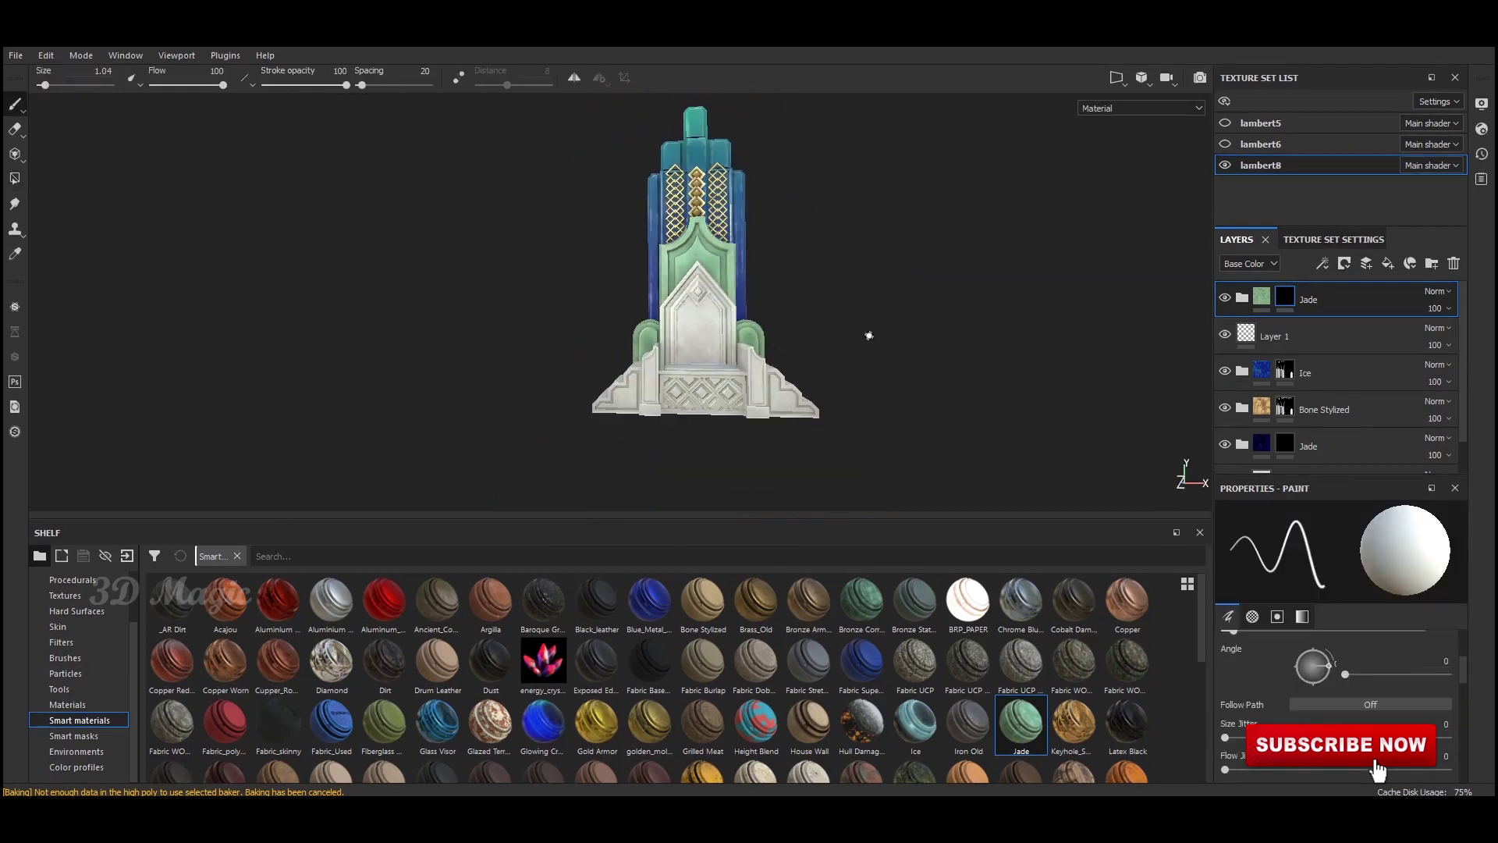
{"action": "scroll", "coordinate": [853, 332], "scroll_direction": "up", "scroll_amount": 2}
Step: Try a dark red Base colour on Jade's Base fill, then revert to mint green
{"action": "left_click", "coordinate": [1242, 297]}
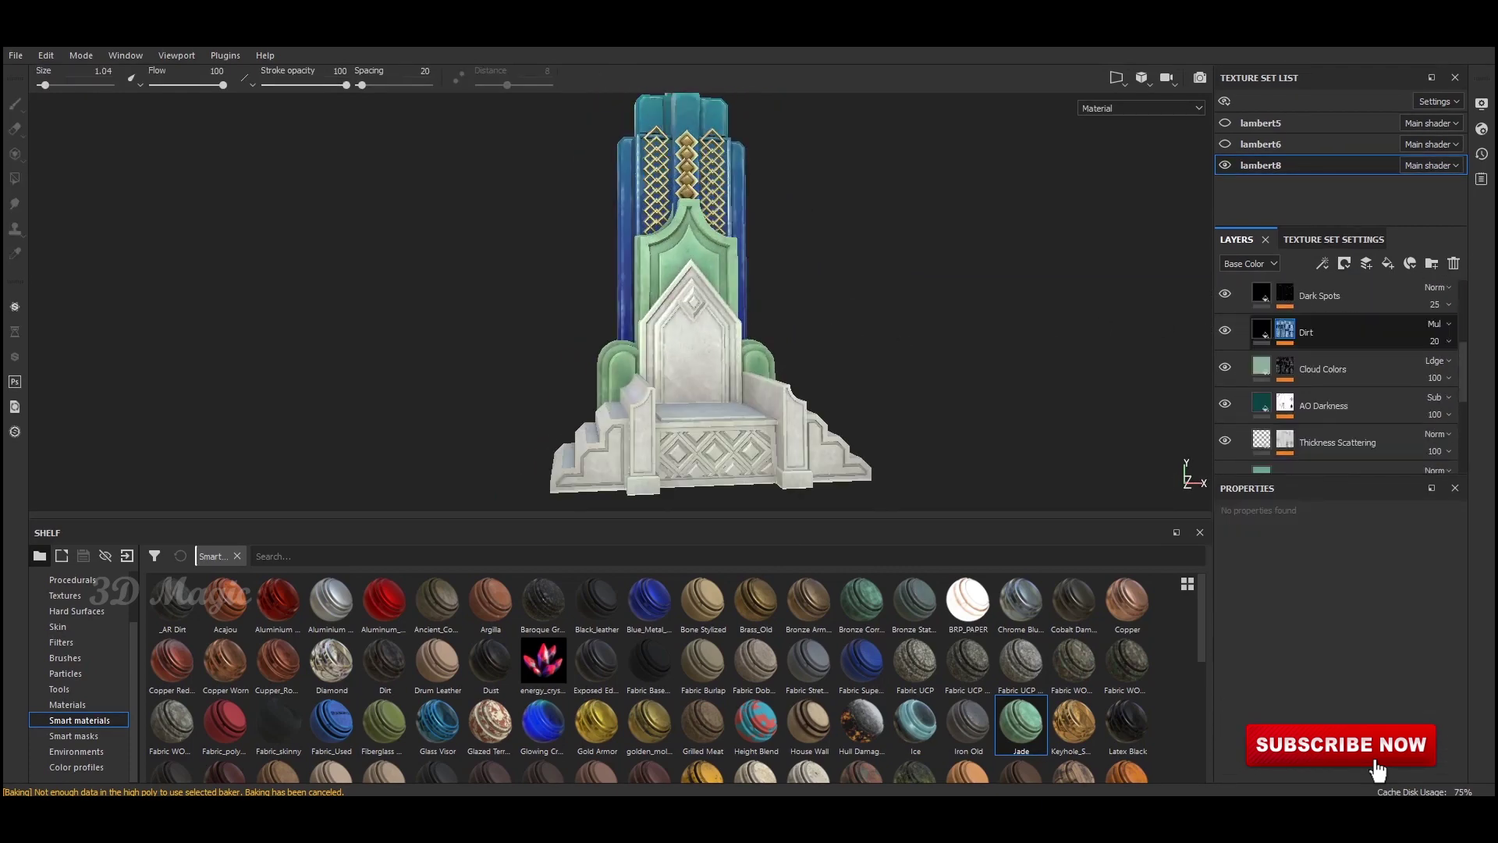
{"action": "left_click", "coordinate": [1326, 431]}
{"action": "left_click", "coordinate": [1335, 643]}
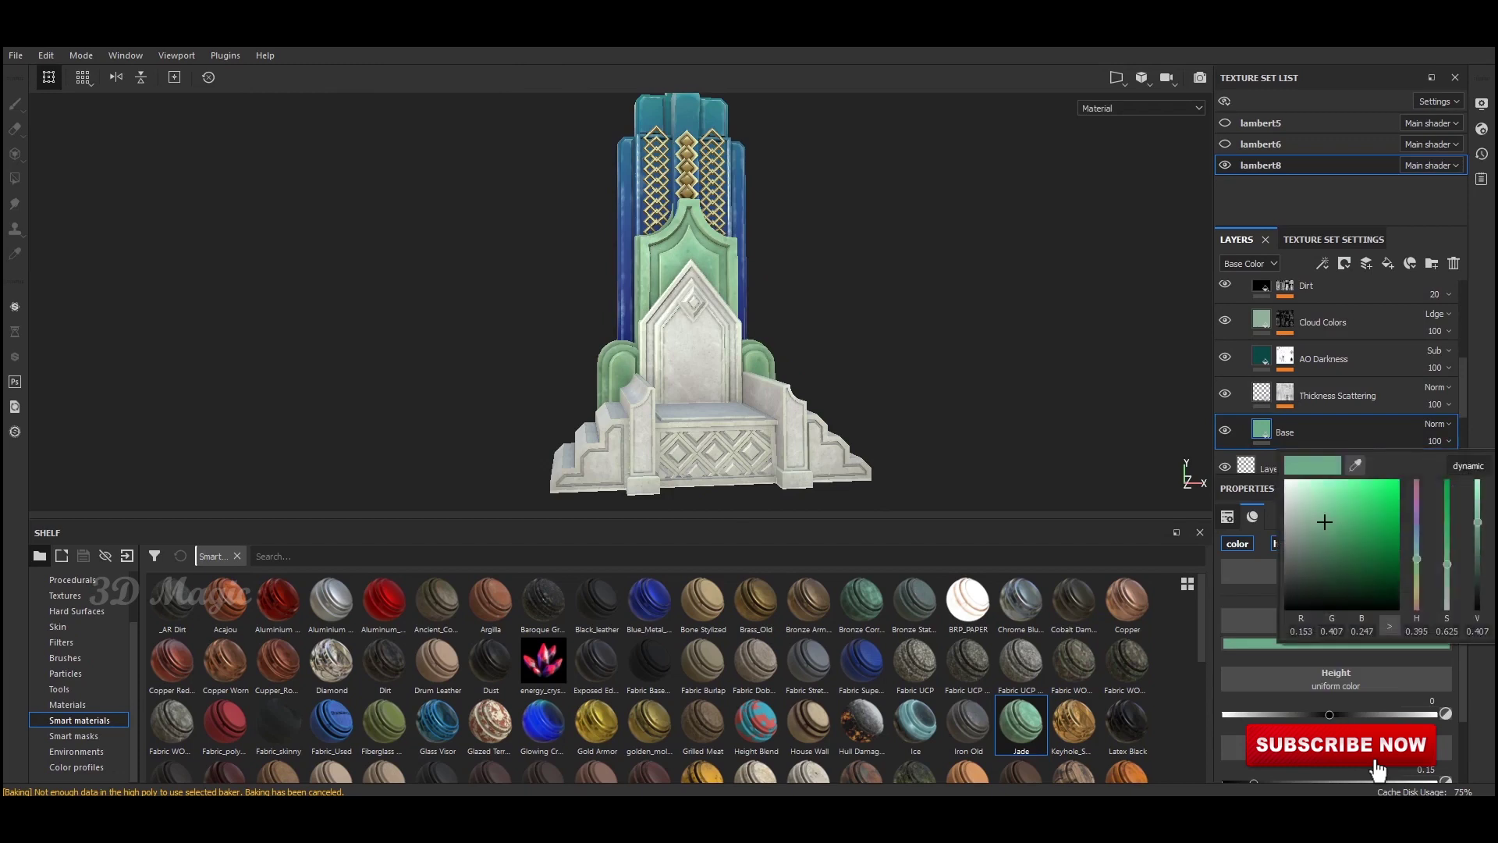
{"action": "left_click_drag", "start_coordinate": [1286, 535], "coordinate": [1316, 529]}
{"action": "left_click_drag", "start_coordinate": [1416, 544], "coordinate": [1416, 607]}
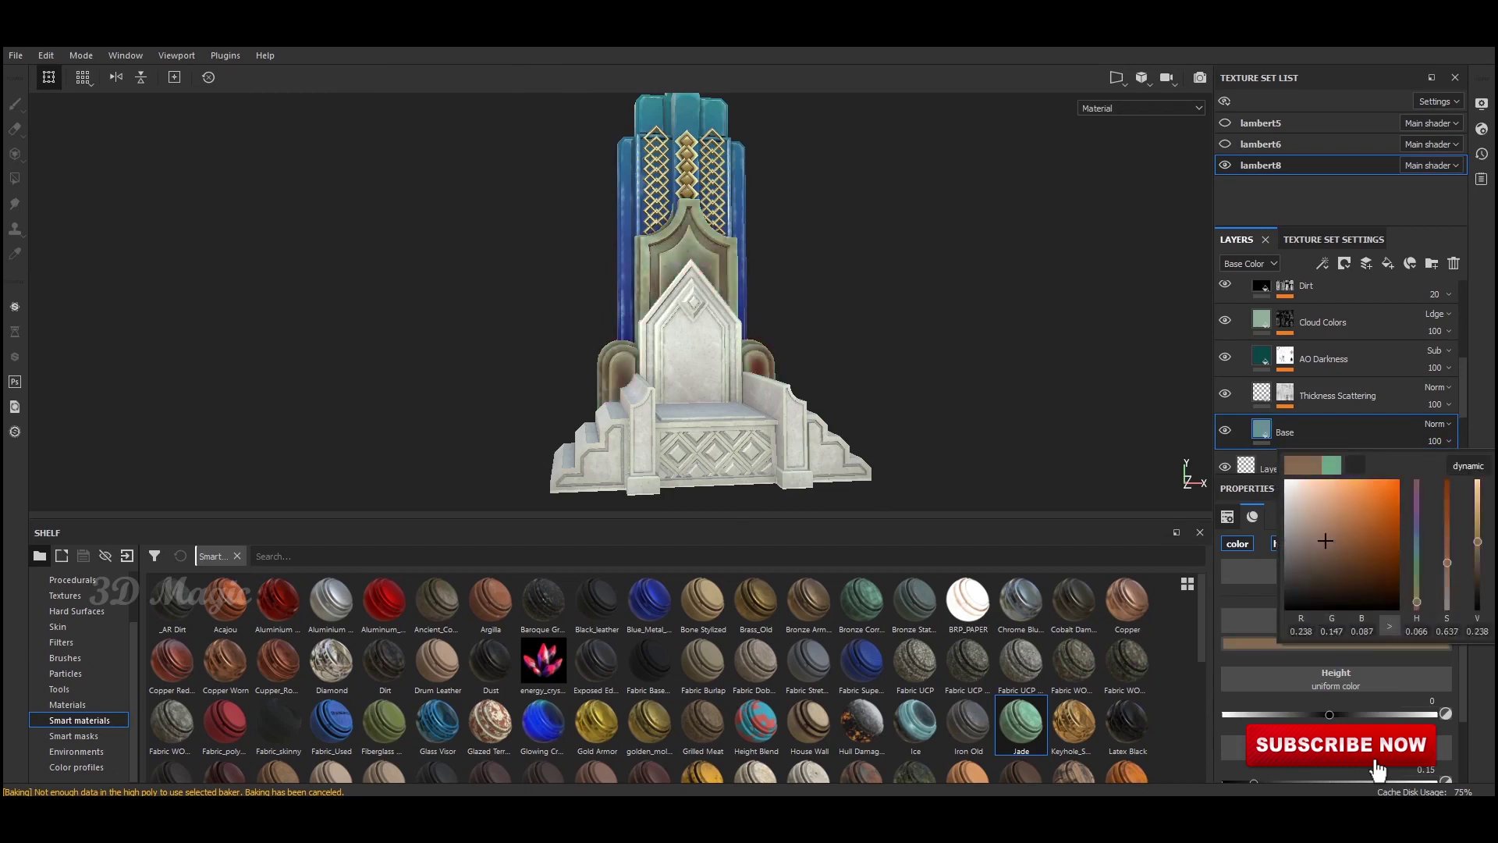
{"action": "left_click", "coordinate": [1386, 550]}
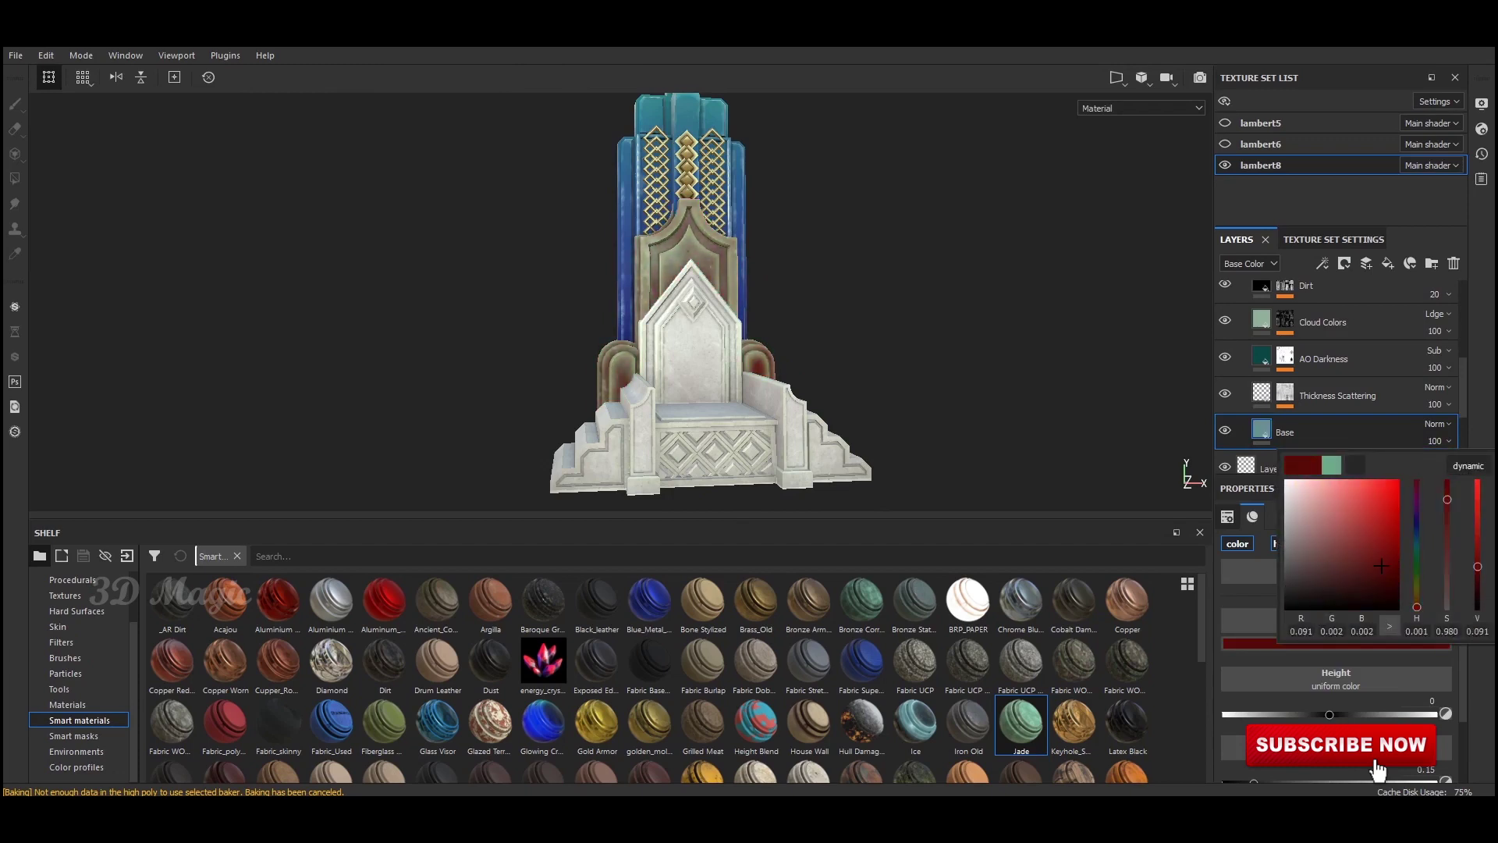
{"action": "key", "text": "Escape"}
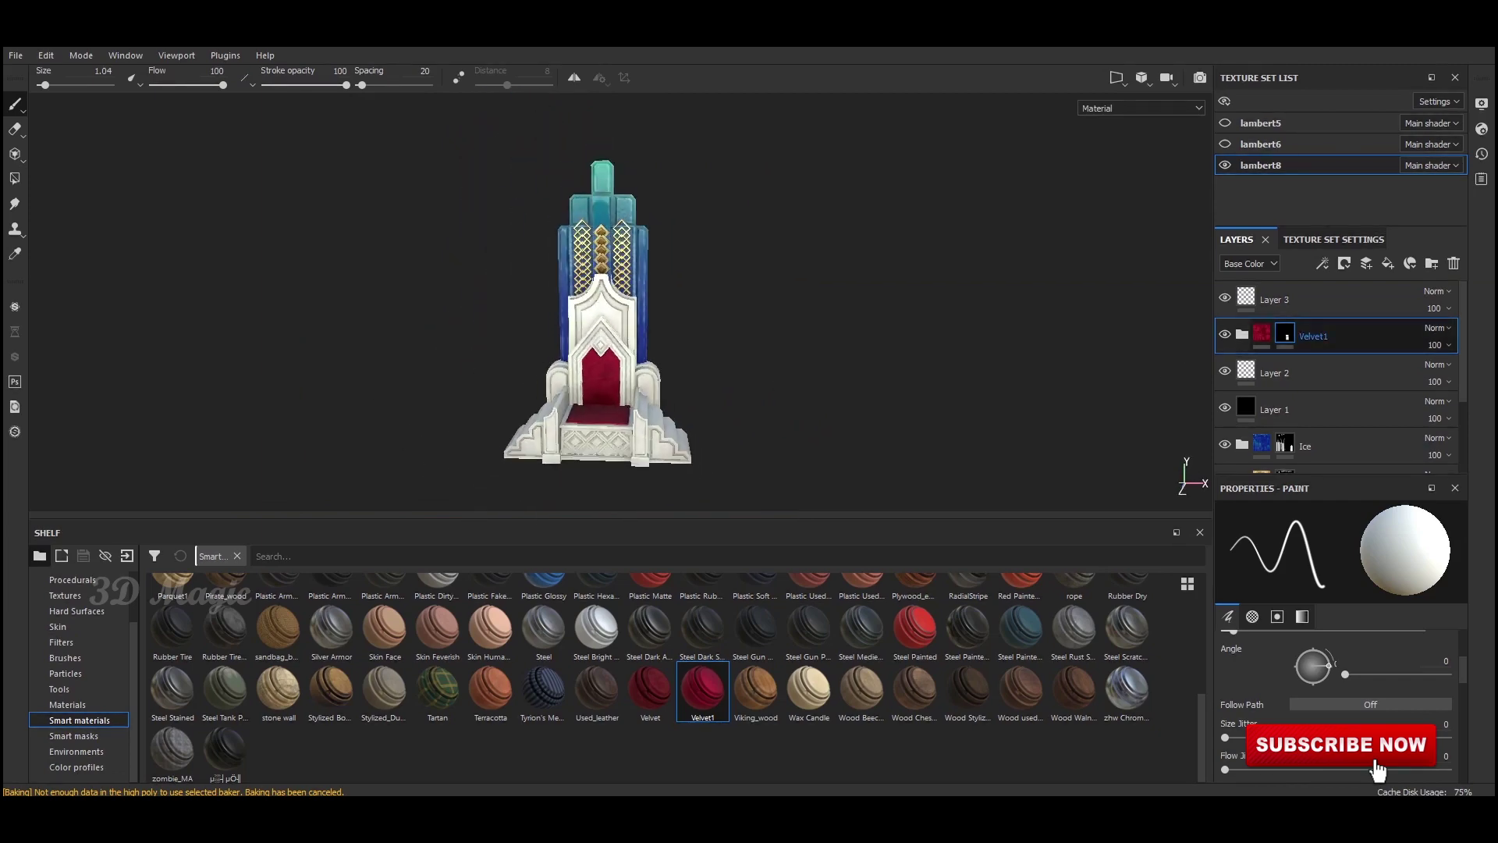
Step: Add a new Jade smart material layer with a black mask
{"action": "left_click_drag", "start_coordinate": [1329, 383], "coordinate": [1329, 390]}
{"action": "left_click_drag", "start_coordinate": [1020, 636], "coordinate": [1326, 335]}
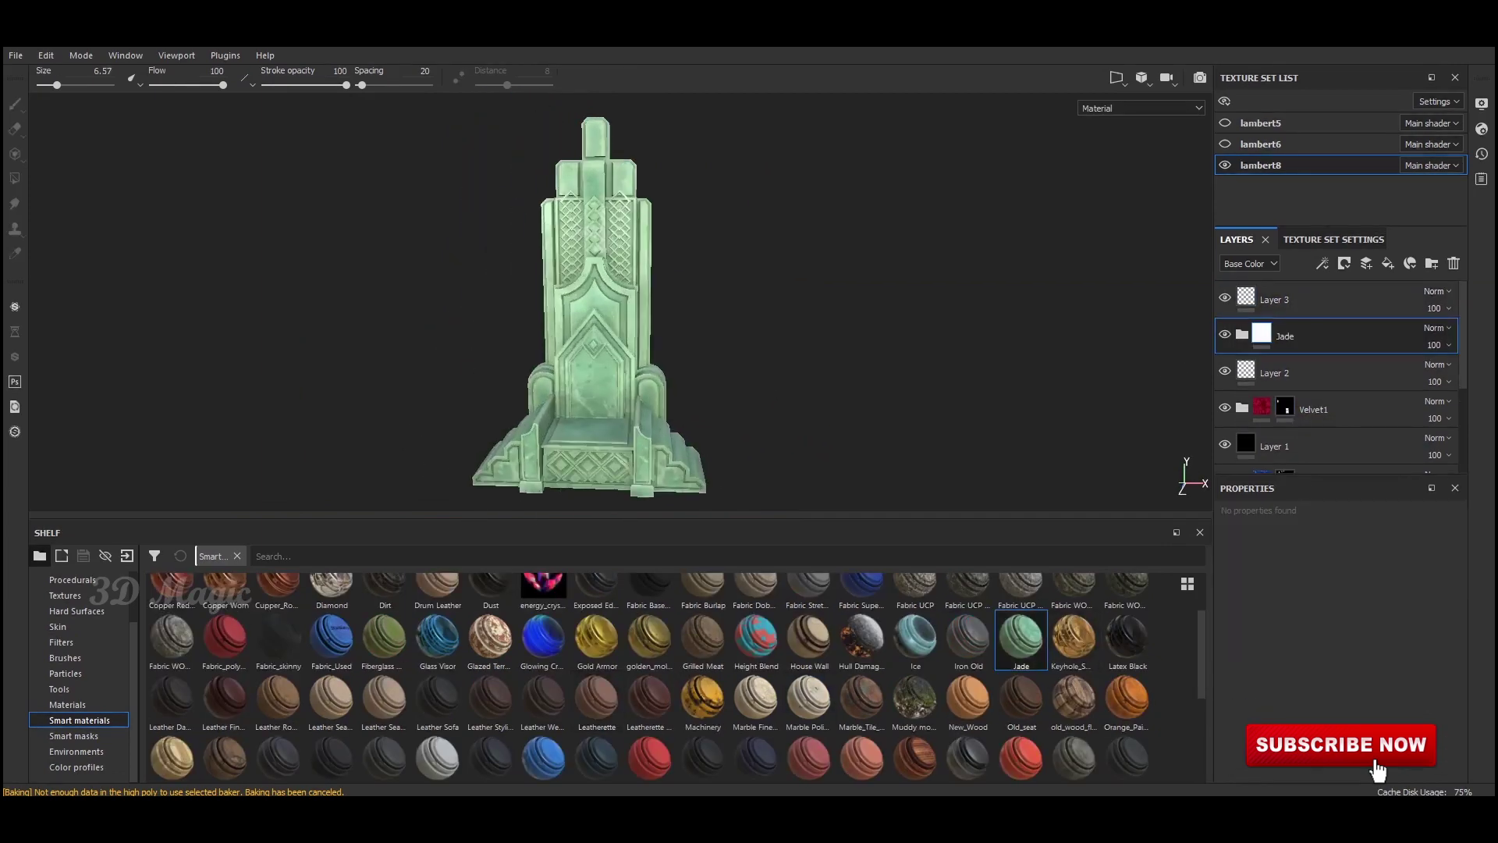
{"action": "left_click", "coordinate": [1409, 263]}
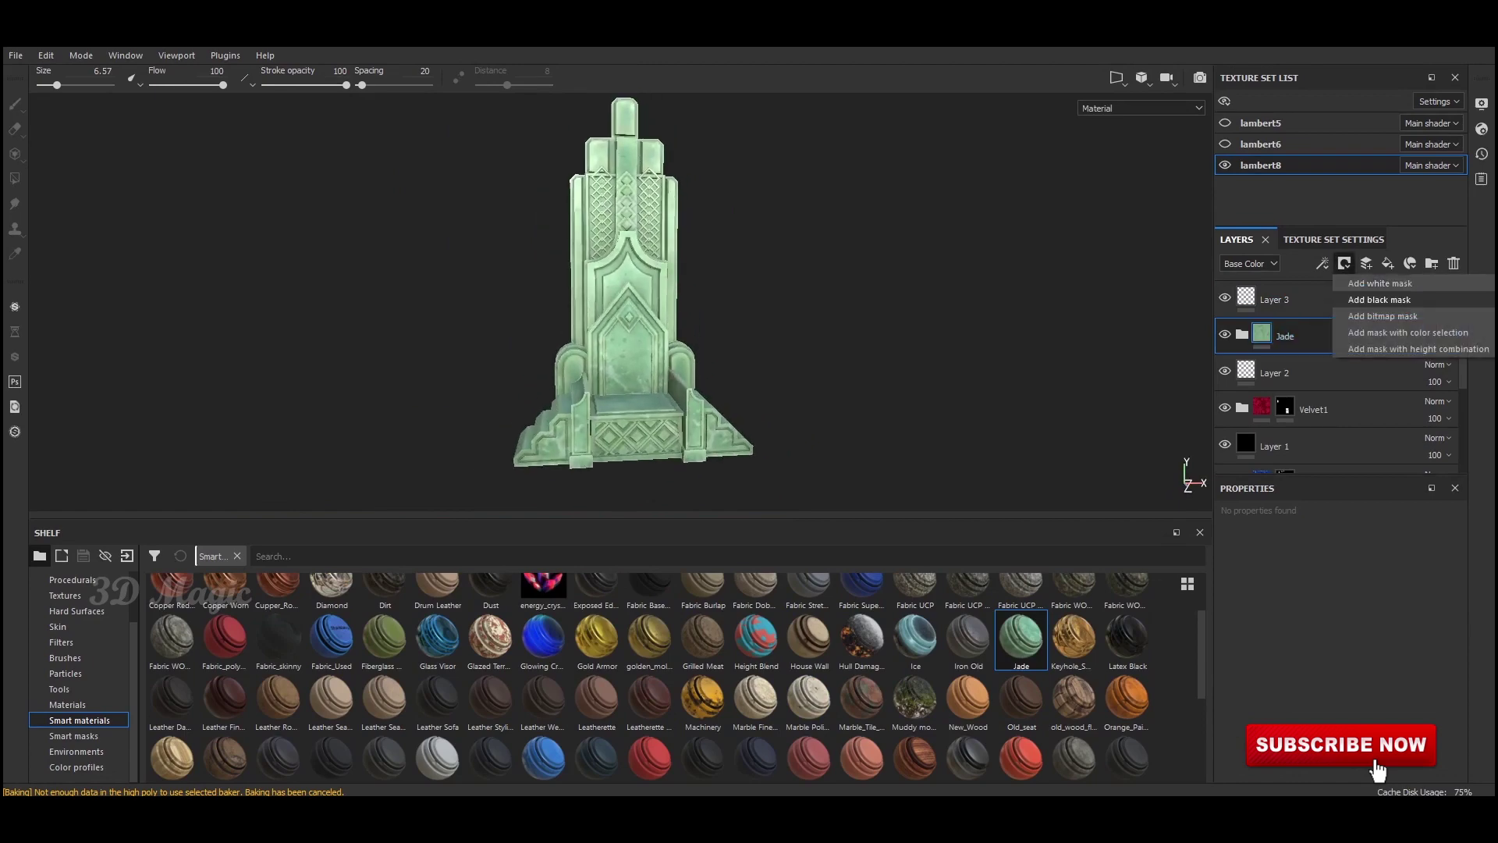
{"action": "left_click", "coordinate": [1373, 289]}
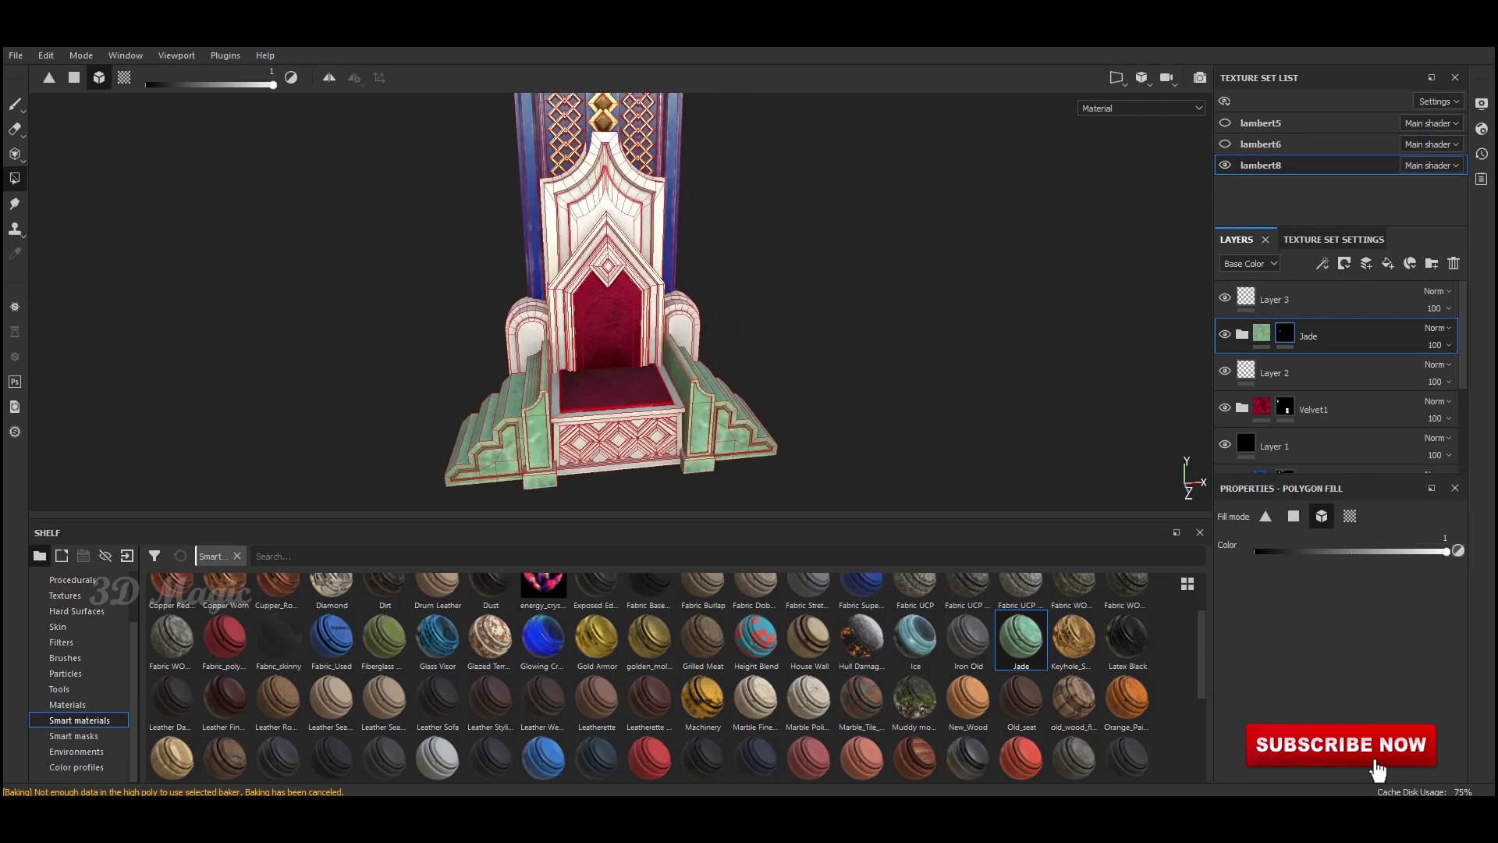
Step: Move Jade below Bone Stylized and UV-island fill the armrests and stair sides
{"action": "left_click_drag", "start_coordinate": [1337, 336], "coordinate": [1335, 460]}
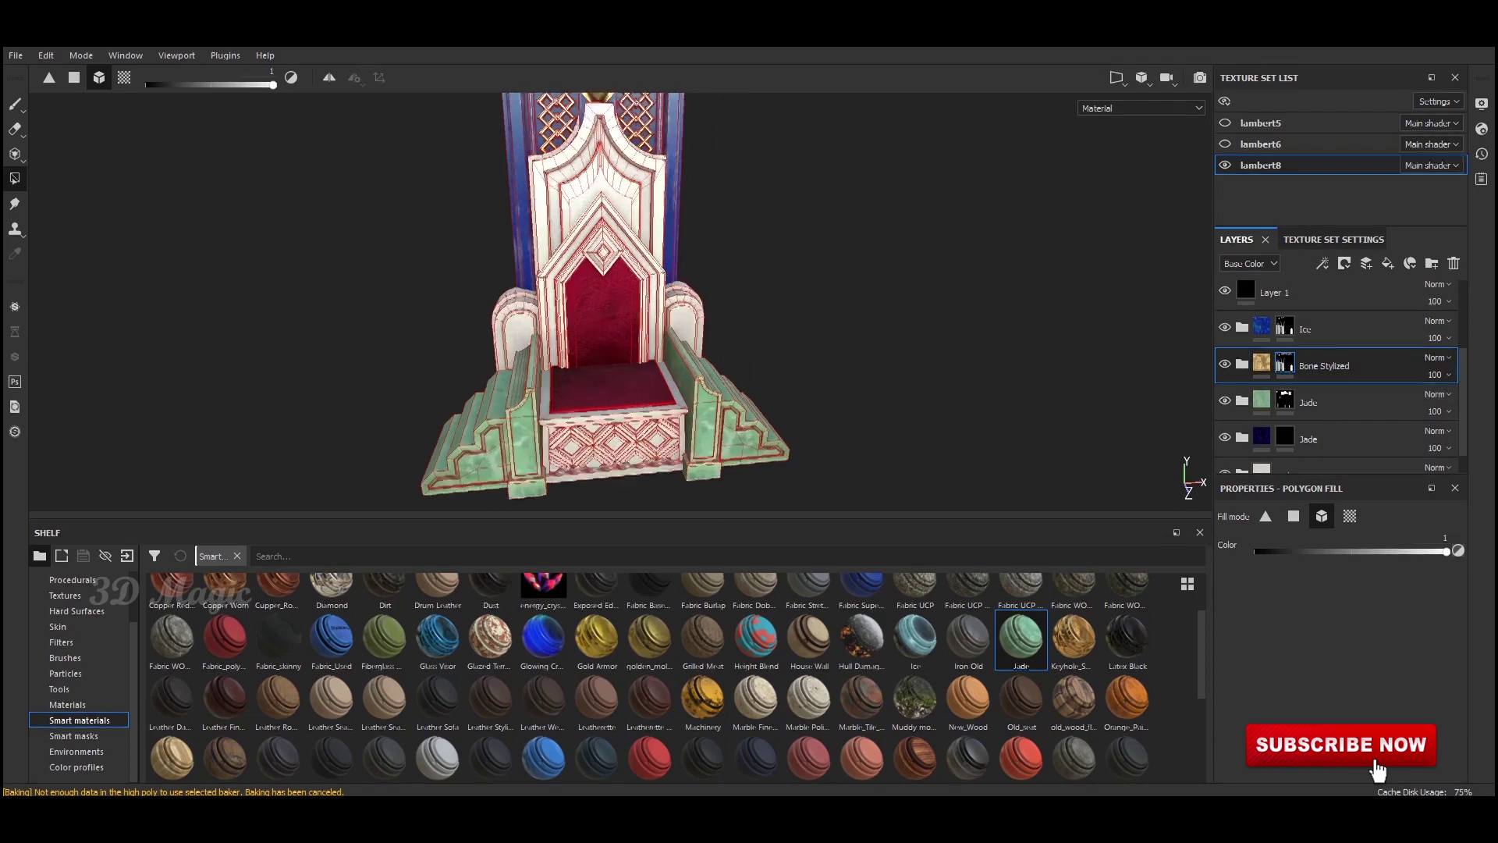
{"action": "key", "text": "4"}
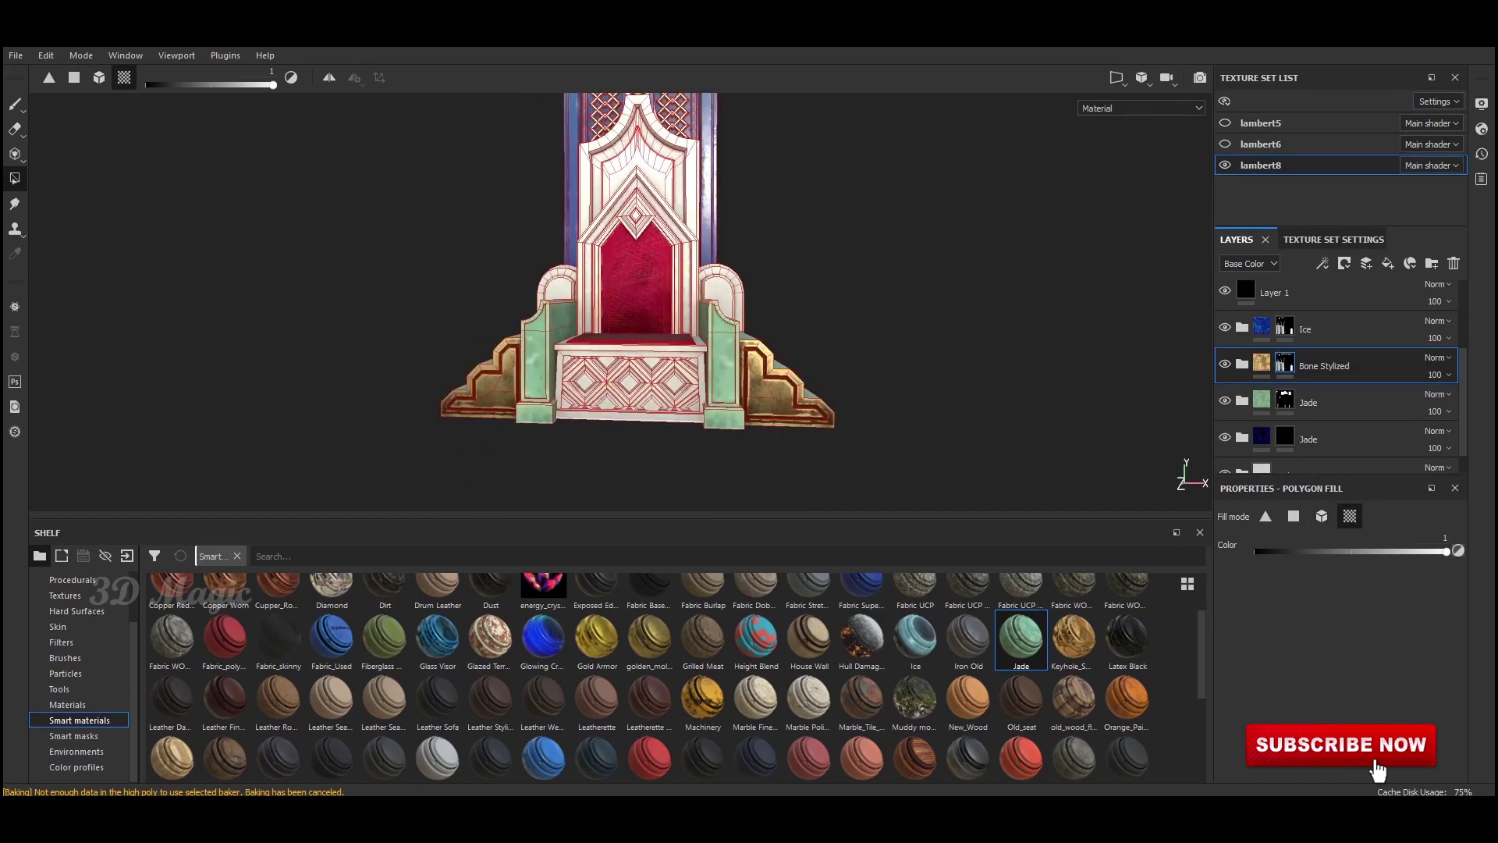
{"action": "key", "text": "1"}
{"action": "left_click_drag", "start_coordinate": [803, 388], "coordinate": [771, 392], "text": "alt"}
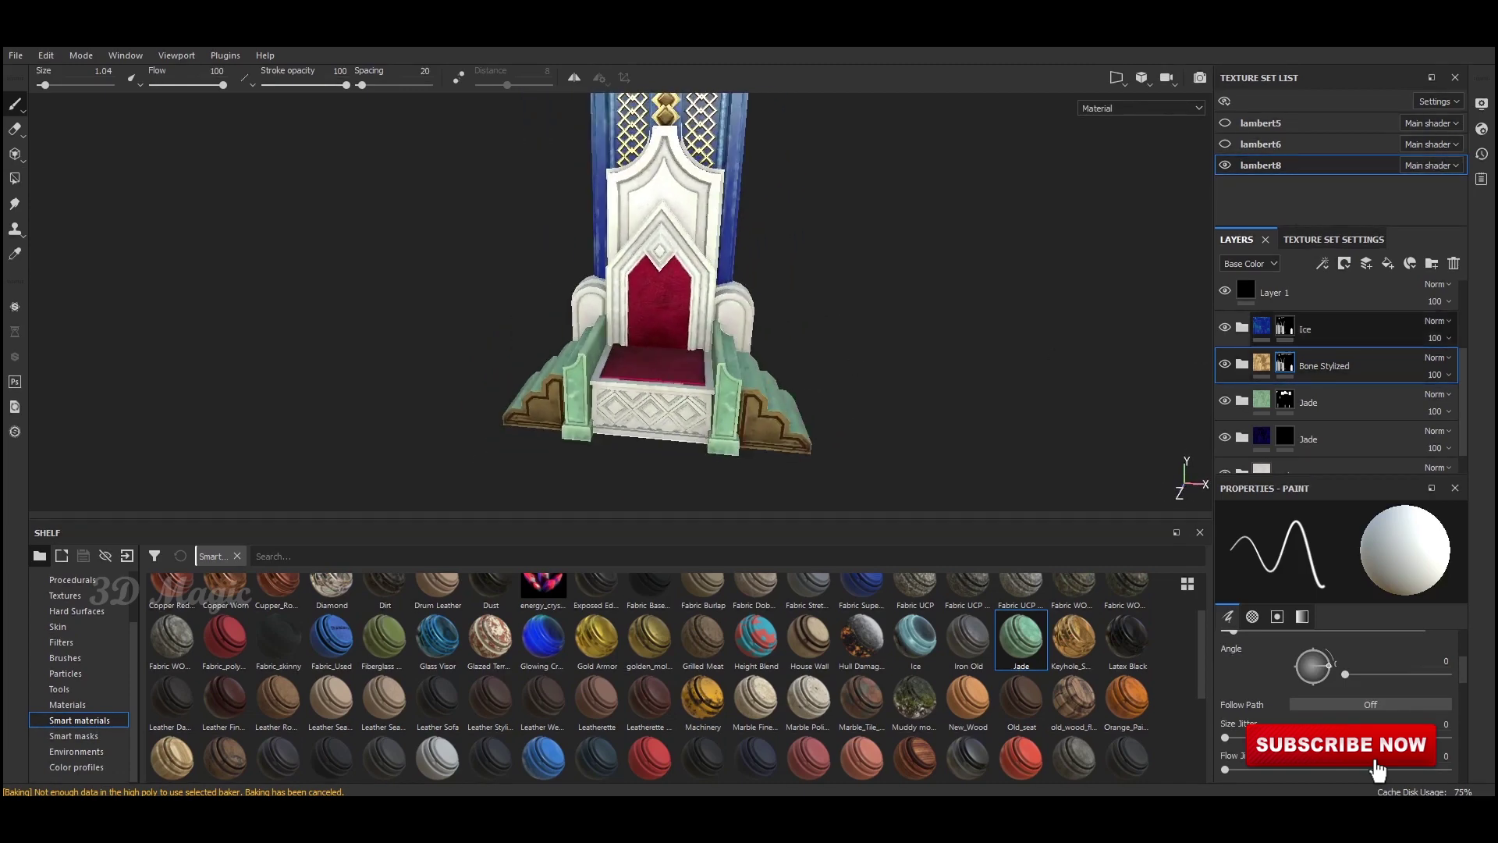
Step: Turn the throne to a front view and polygon-fill seat-back frame strips gold
{"action": "key", "text": "4"}
{"action": "left_click_drag", "start_coordinate": [773, 308], "coordinate": [826, 306], "text": "alt"}
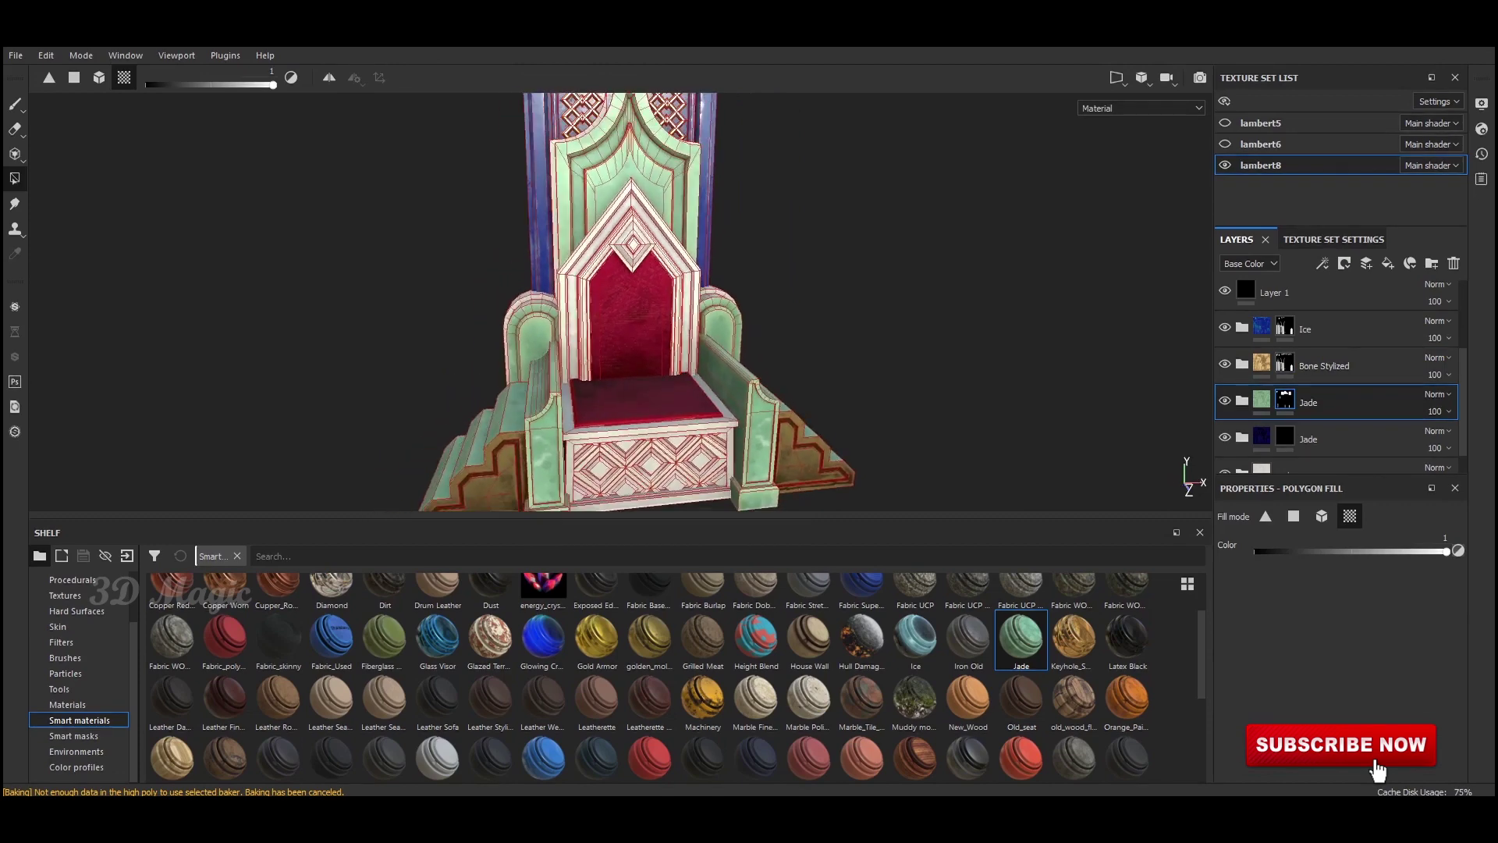
{"action": "key", "text": "1"}
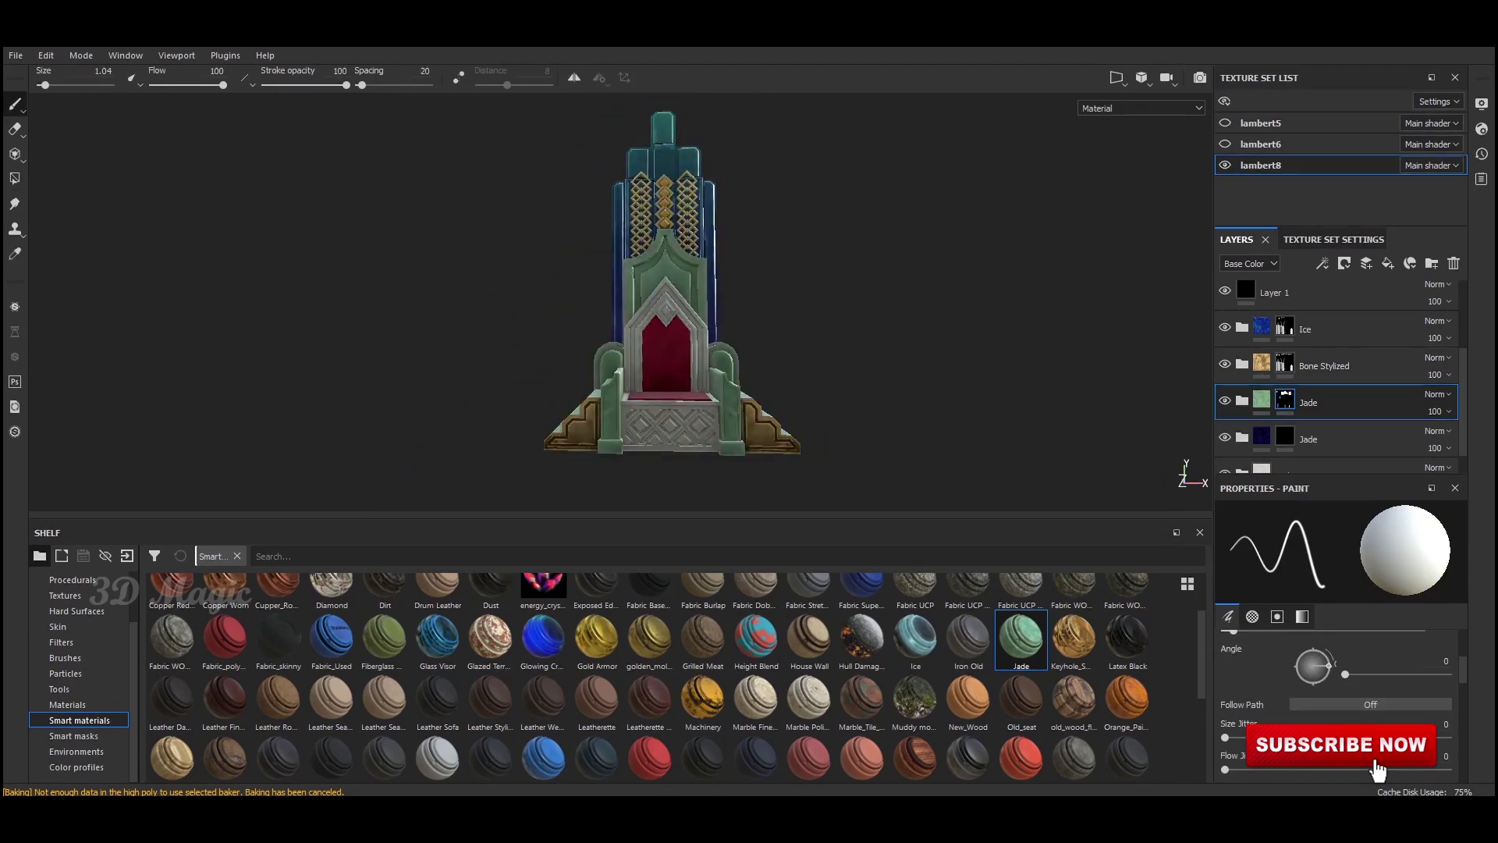
{"action": "key", "text": "4"}
{"action": "scroll", "coordinate": [655, 304], "scroll_direction": "up", "scroll_amount": 5}
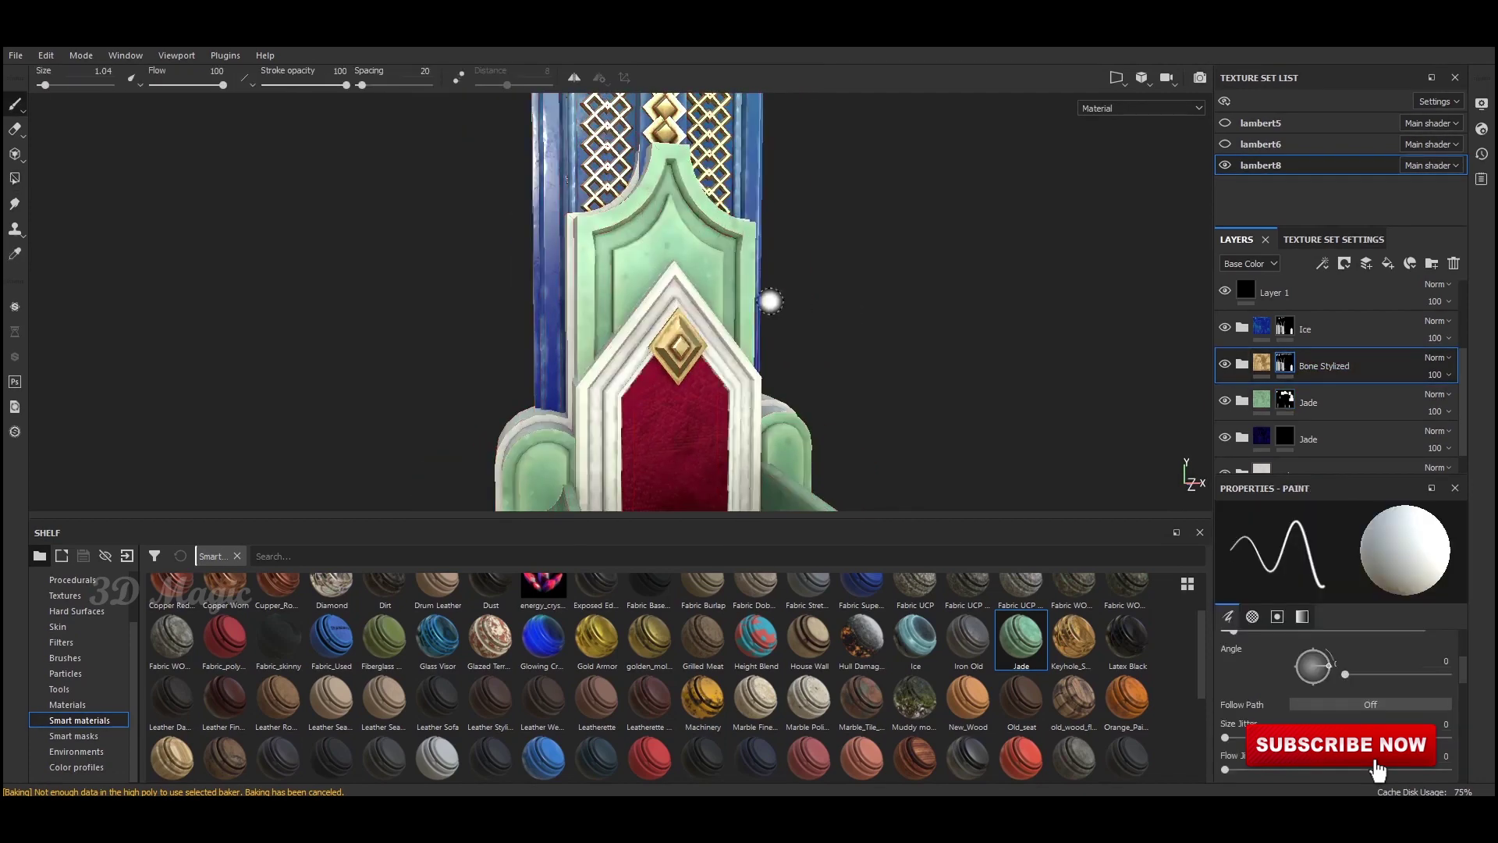
{"action": "scroll", "coordinate": [593, 304], "scroll_direction": "up", "scroll_amount": 3}
{"action": "scroll", "coordinate": [593, 304], "scroll_direction": "up", "scroll_amount": 3}
Step: Fill the remaining seat-back frame strips gold using single-polygon fill mode
{"action": "key", "text": "2"}
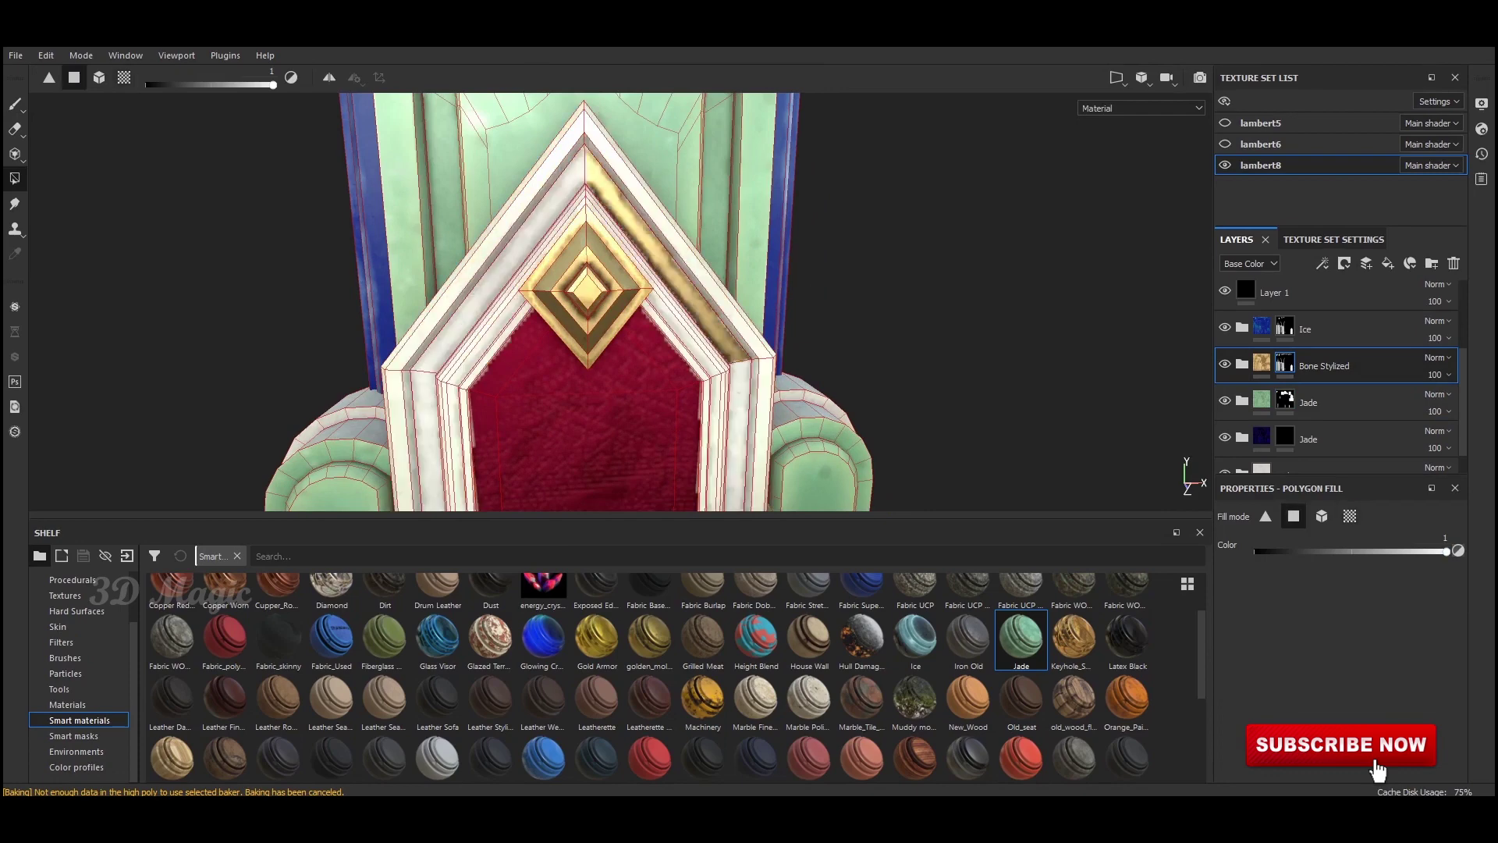
{"action": "scroll", "coordinate": [774, 349], "scroll_direction": "down", "scroll_amount": 3}
{"action": "scroll", "coordinate": [774, 349], "scroll_direction": "down", "scroll_amount": 3}
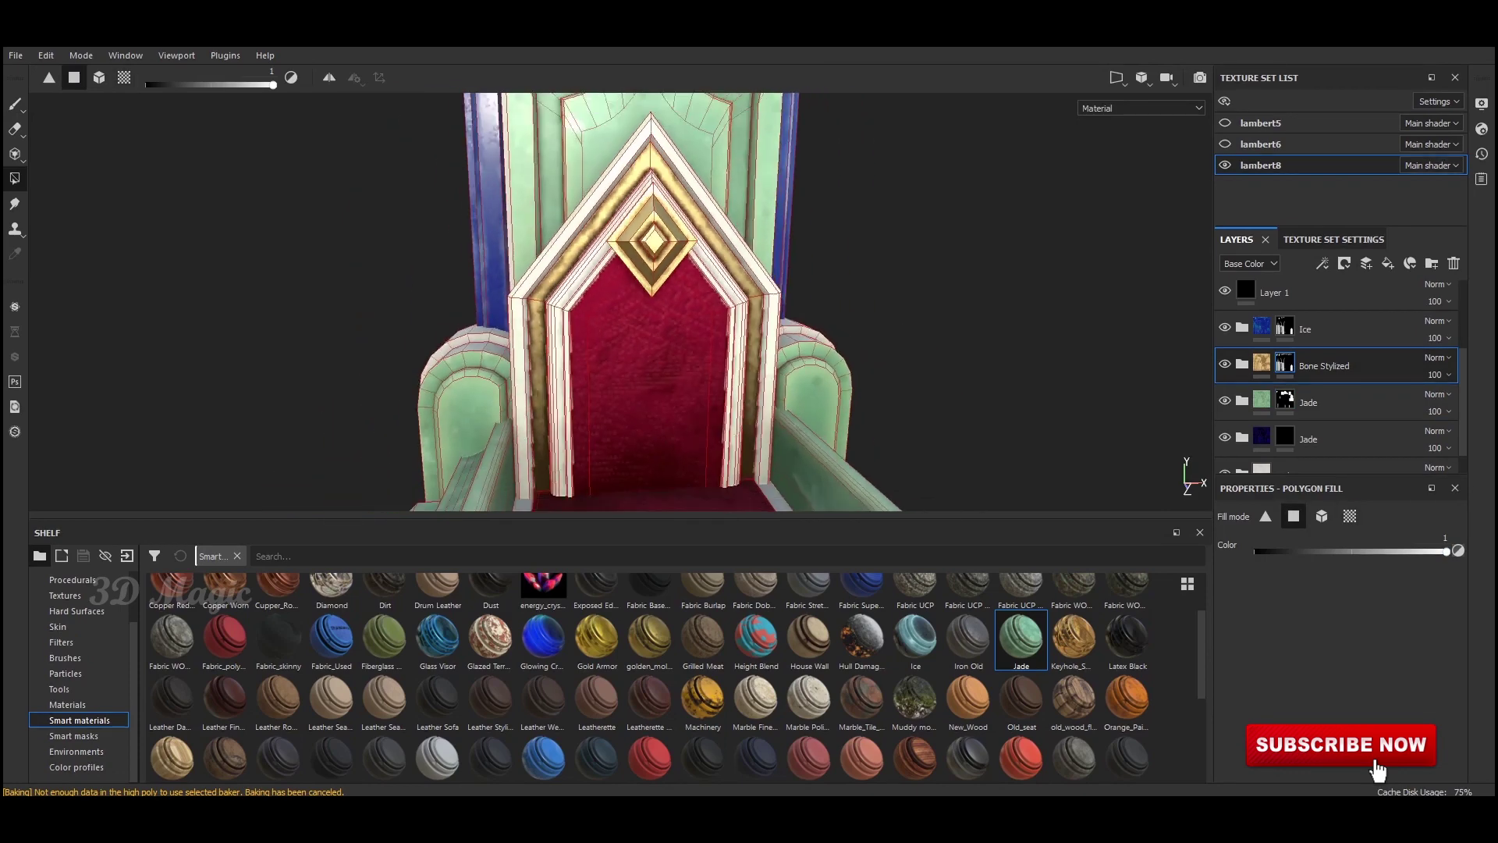
{"action": "key", "text": "p"}
{"action": "scroll", "coordinate": [774, 348], "scroll_direction": "down", "scroll_amount": 2}
{"action": "scroll", "coordinate": [773, 349], "scroll_direction": "down", "scroll_amount": 3}
{"action": "scroll", "coordinate": [774, 349], "scroll_direction": "down", "scroll_amount": 2}
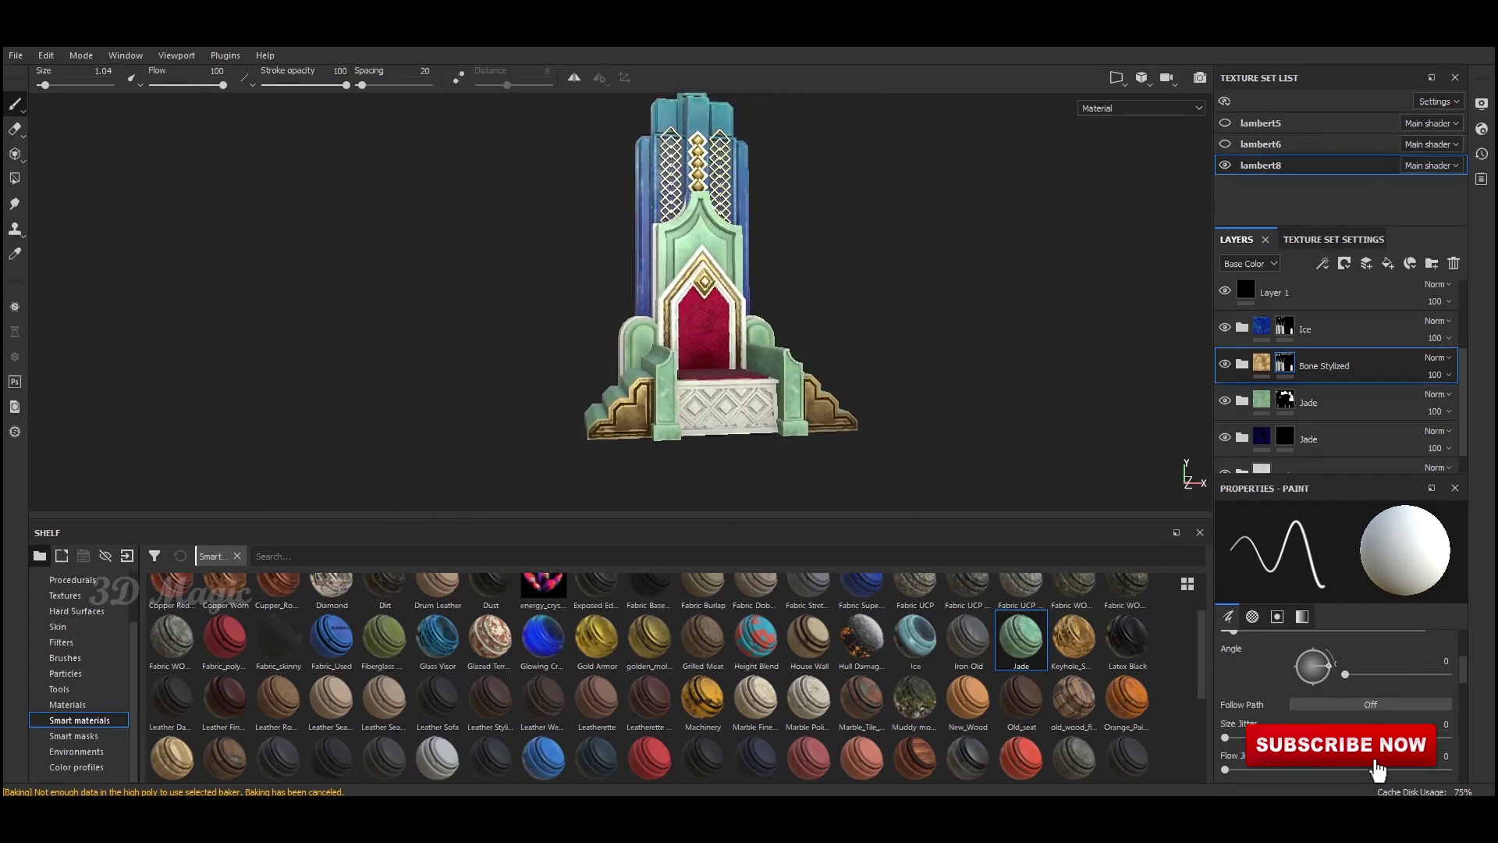
{"action": "scroll", "coordinate": [764, 413], "scroll_direction": "up", "scroll_amount": 5}
{"action": "key", "text": "4"}
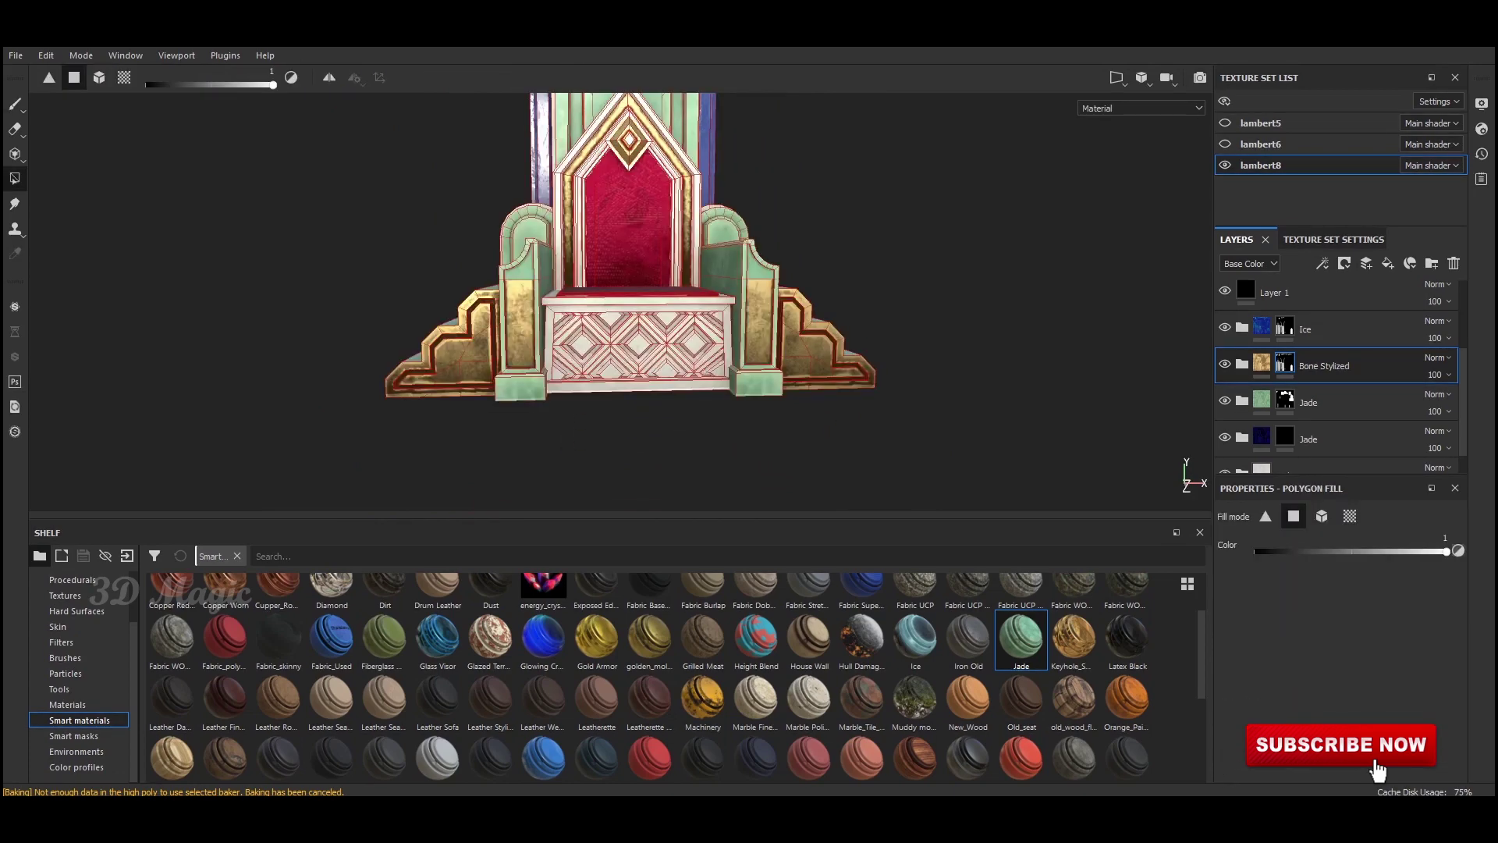
{"action": "key", "text": "1"}
Step: Review the framed throne with rotated environment lighting and return to the layer stack
{"action": "mouse_move", "coordinate": [869, 284]}
{"action": "left_mouse_down", "text": "alt"}
{"action": "mouse_move", "coordinate": [780, 296]}
{"action": "mouse_move", "coordinate": [897, 305]}
{"action": "mouse_move", "coordinate": [771, 323]}
{"action": "mouse_move", "coordinate": [834, 361]}
{"action": "mouse_move", "coordinate": [799, 335]}
{"action": "left_mouse_up", "text": "alt"}
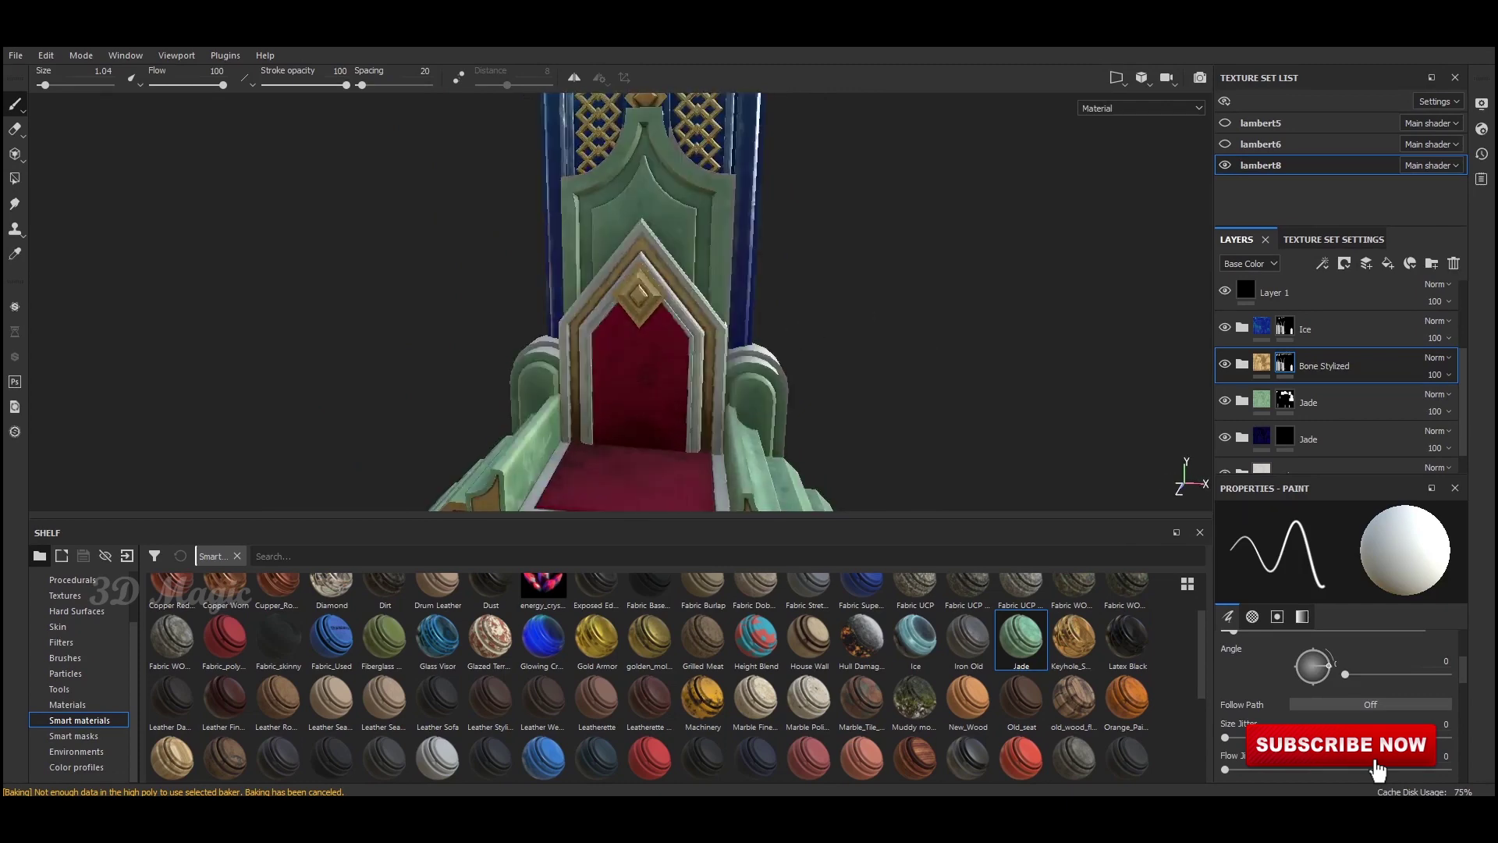
{"action": "key", "text": "f"}
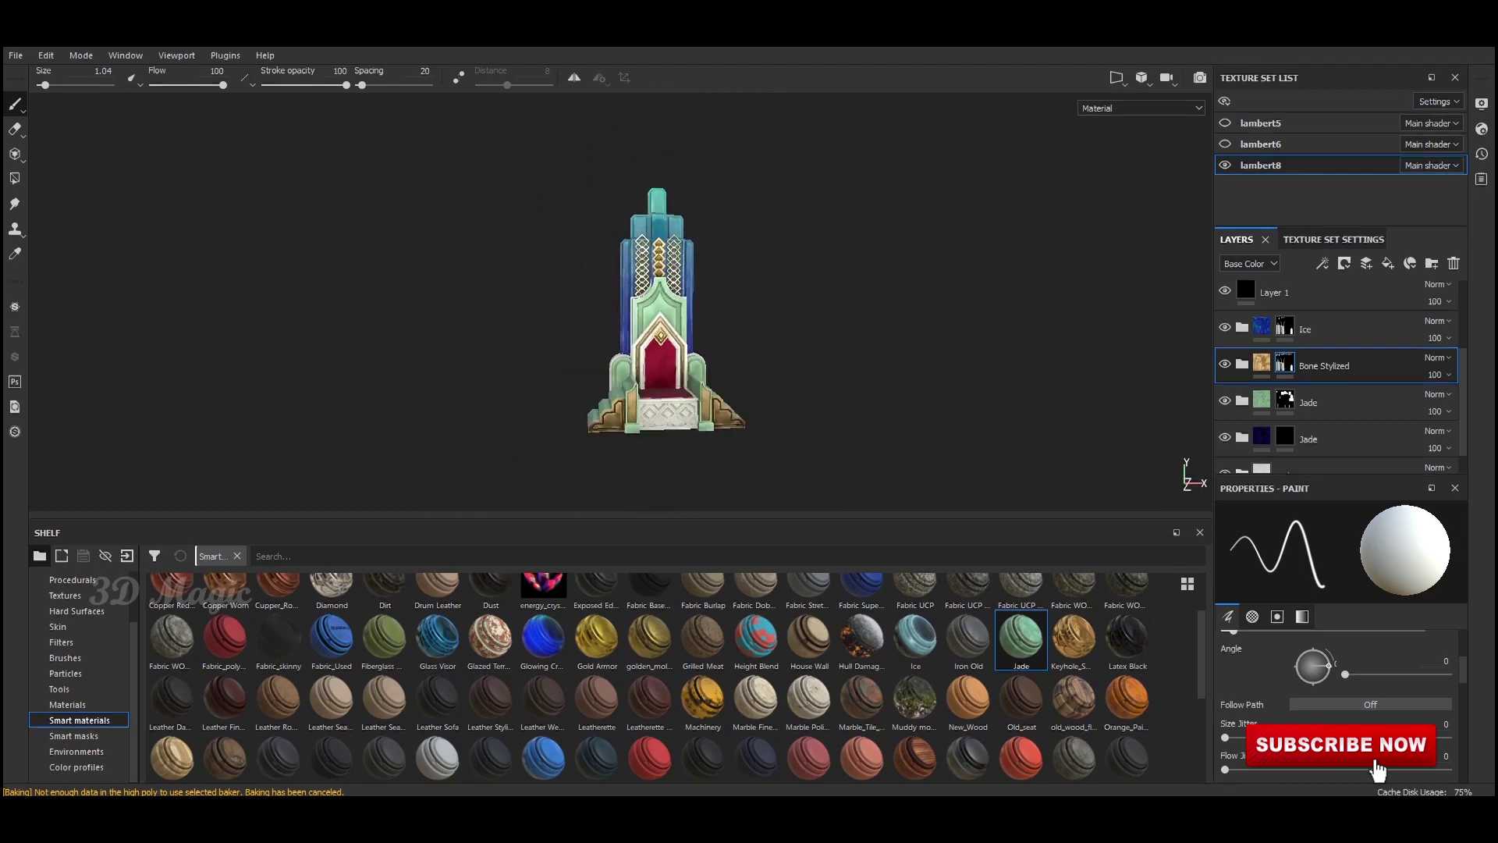
{"action": "scroll", "coordinate": [822, 327], "scroll_direction": "up", "scroll_amount": 2}
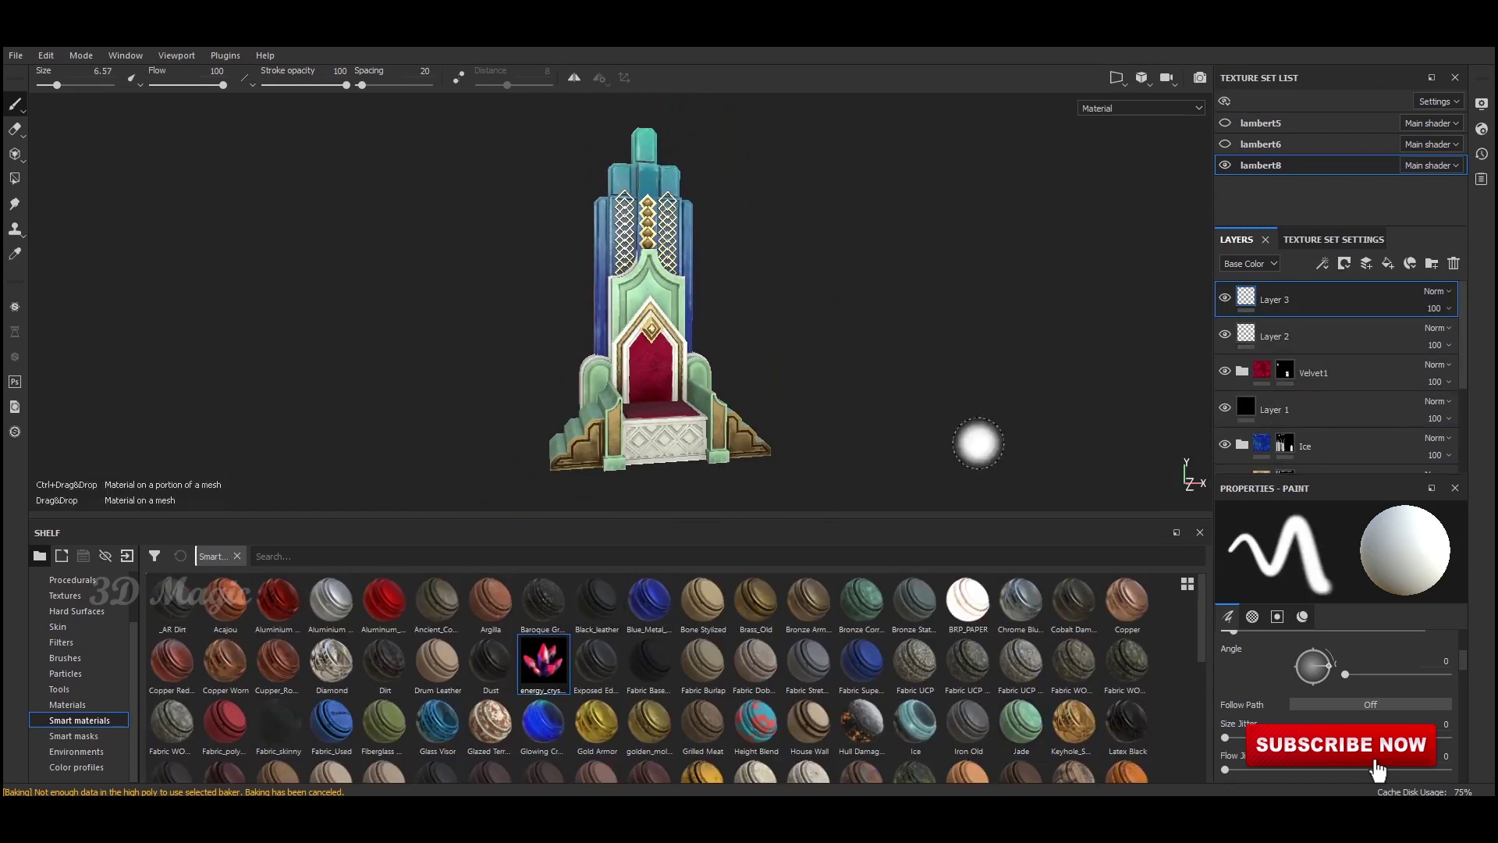
{"action": "left_click_drag", "start_coordinate": [829, 348], "coordinate": [658, 205], "text": "alt"}
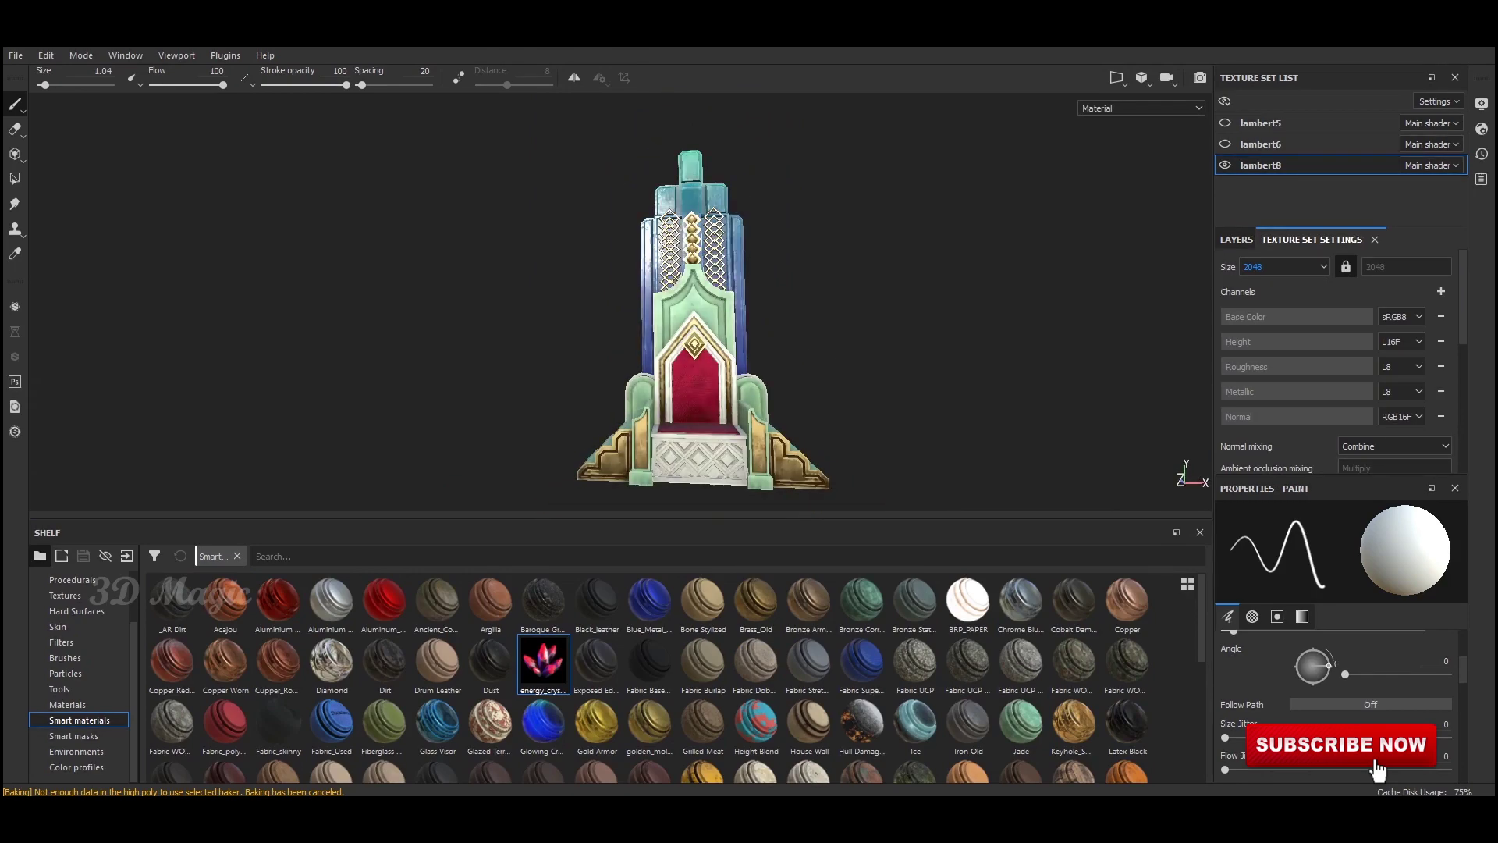
{"action": "right_click_drag", "start_coordinate": [1014, 296], "coordinate": [1201, 296], "text": "shift"}
{"action": "left_click", "coordinate": [1236, 239]}
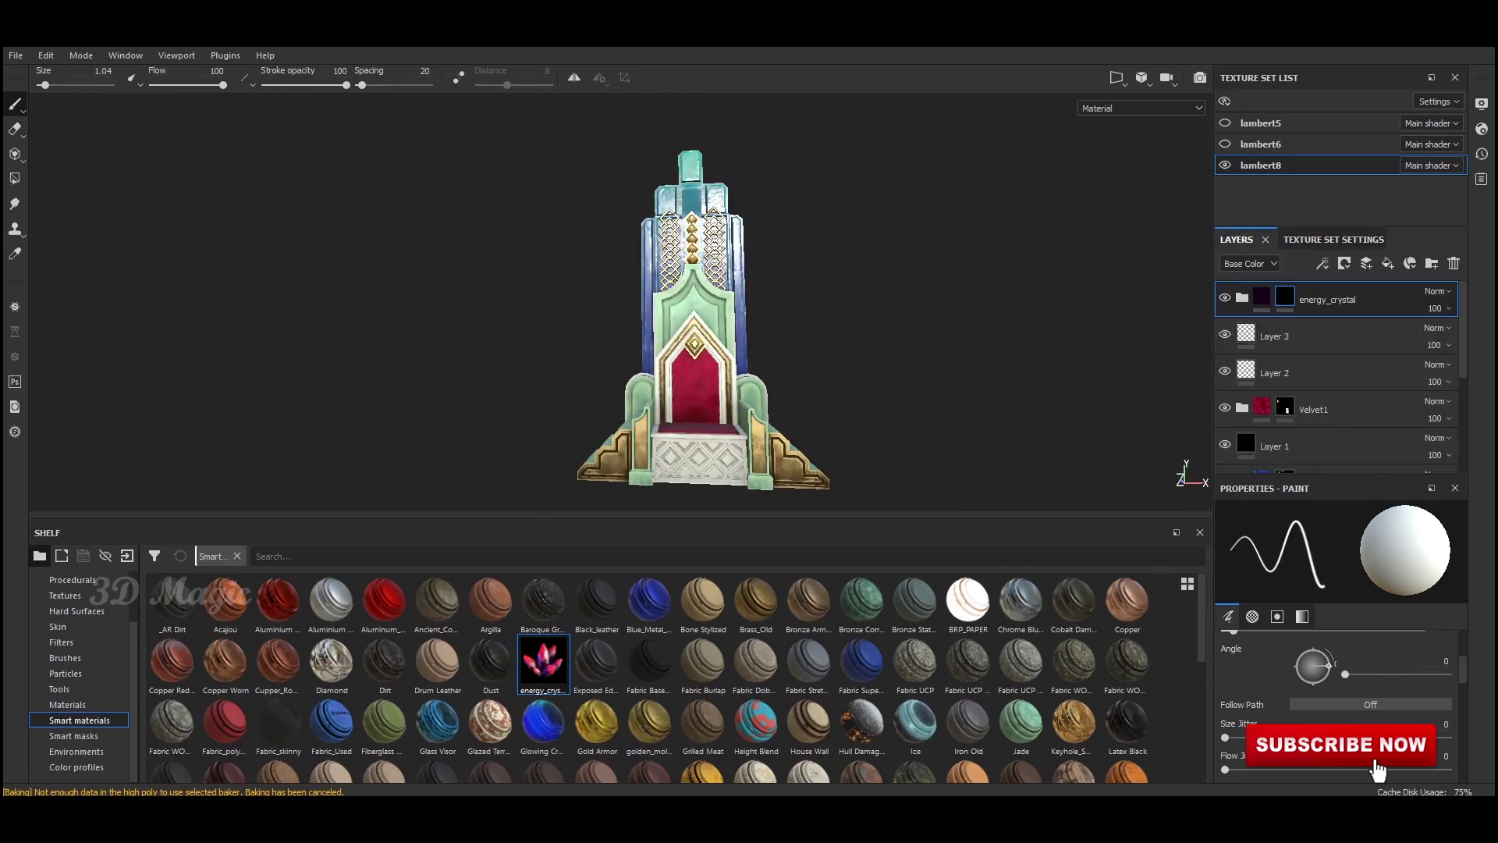
{"action": "scroll", "coordinate": [1327, 351], "scroll_direction": "up", "scroll_amount": 2}
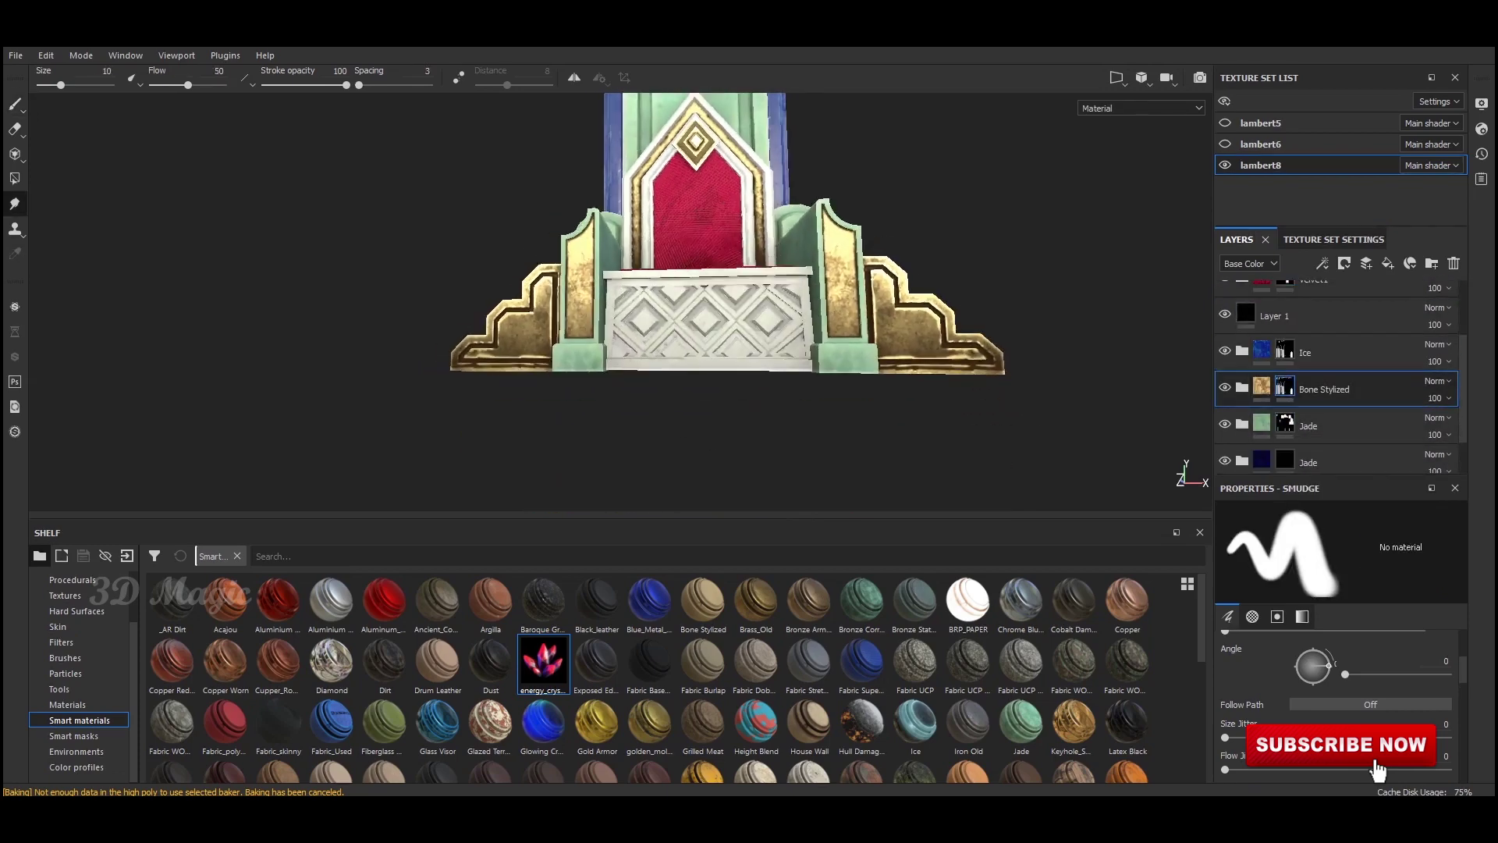
Step: Fill the seat front's centre and right diamond panels gold
{"action": "key", "text": "4"}
{"action": "scroll", "coordinate": [698, 281], "scroll_direction": "up", "scroll_amount": 3}
{"action": "left_click", "coordinate": [700, 285]}
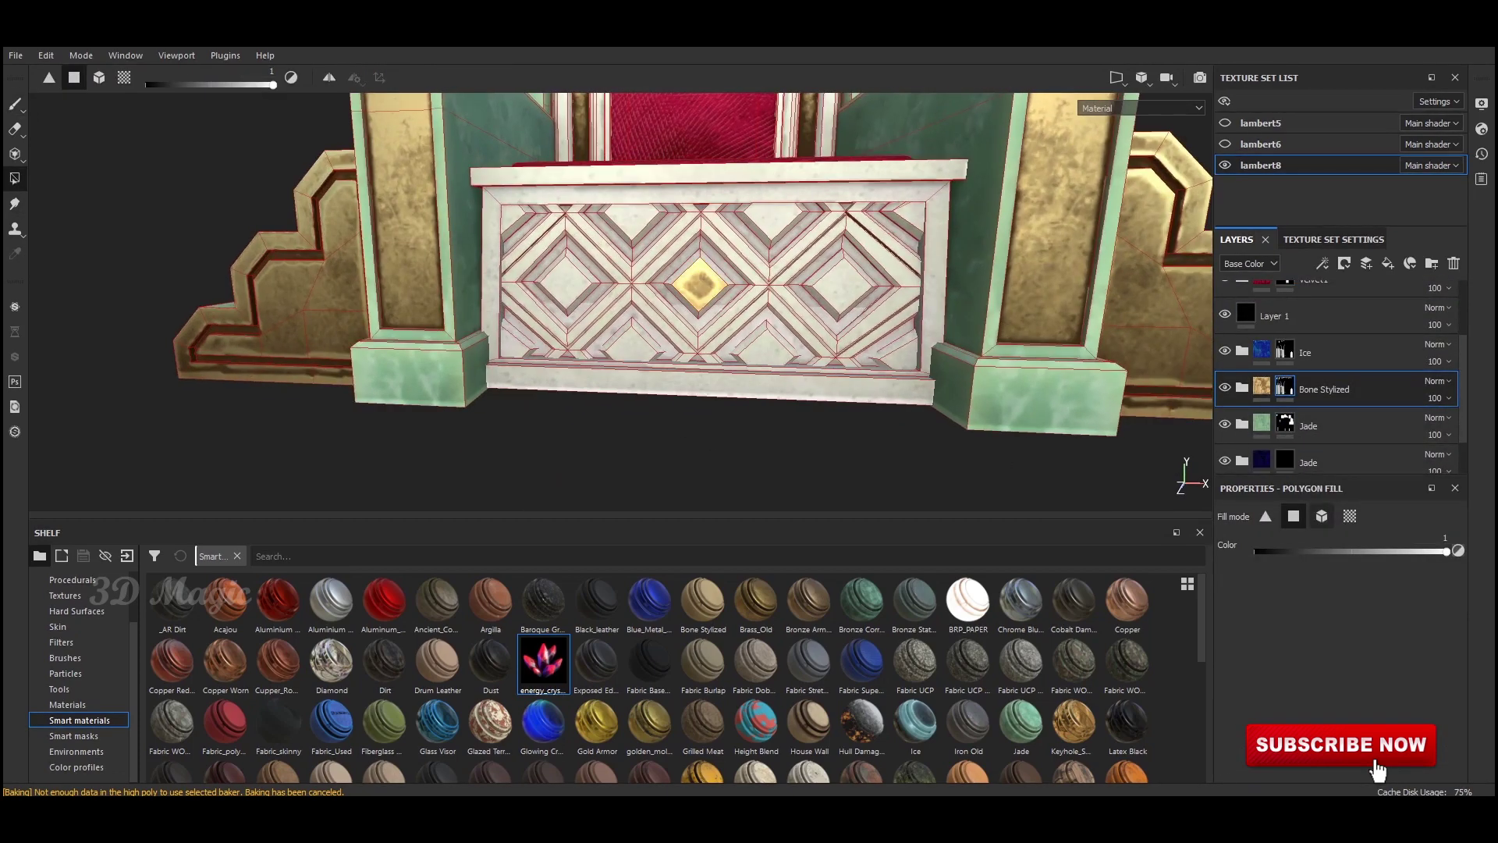
{"action": "left_click", "coordinate": [840, 282]}
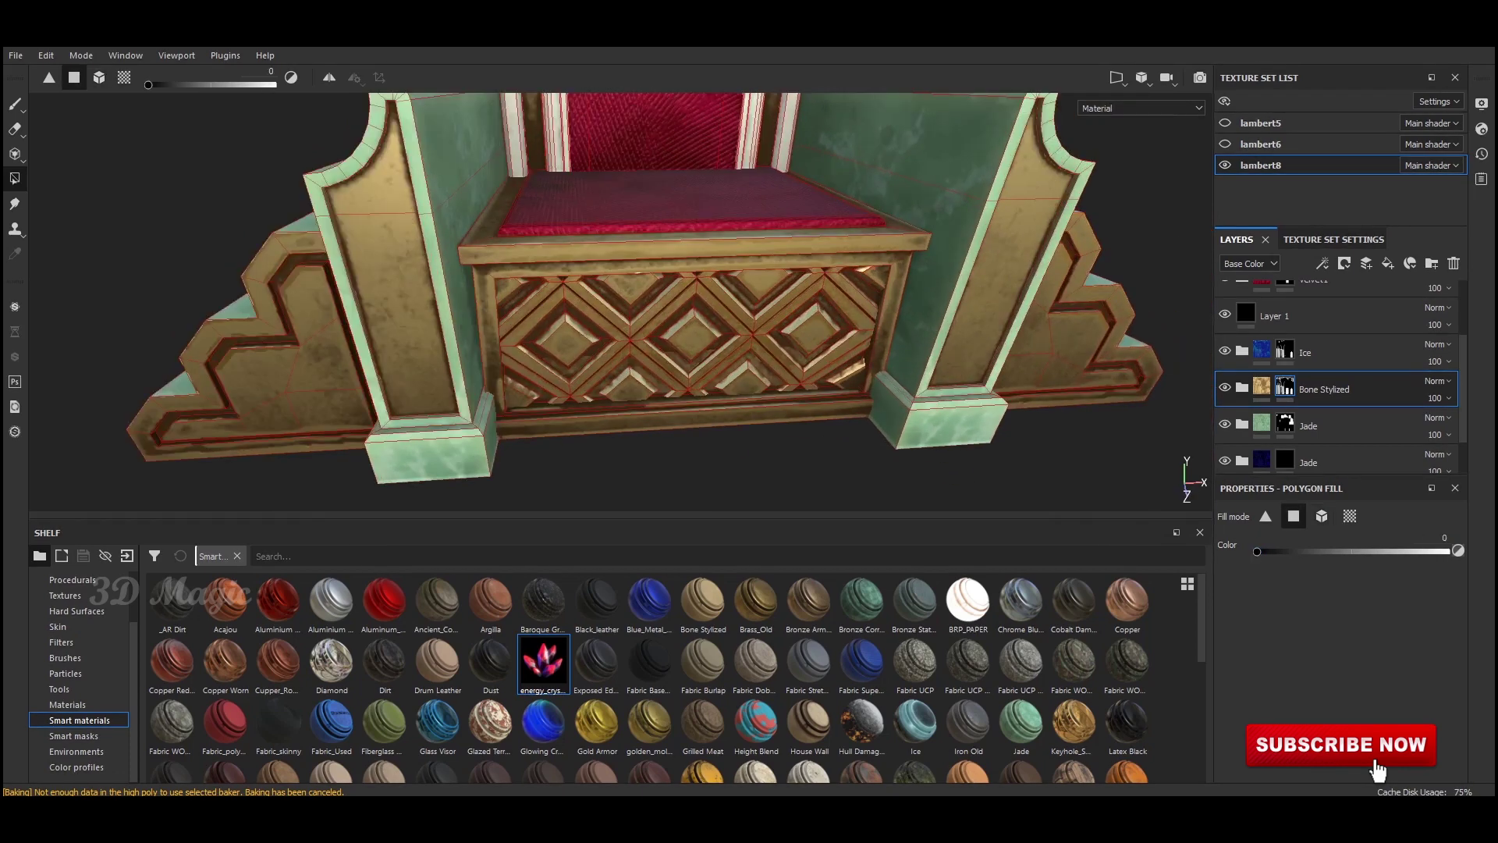
Step: Shrink the brush and polygon-fill the remaining seat-back frame faces gold
{"action": "key", "text": "1"}
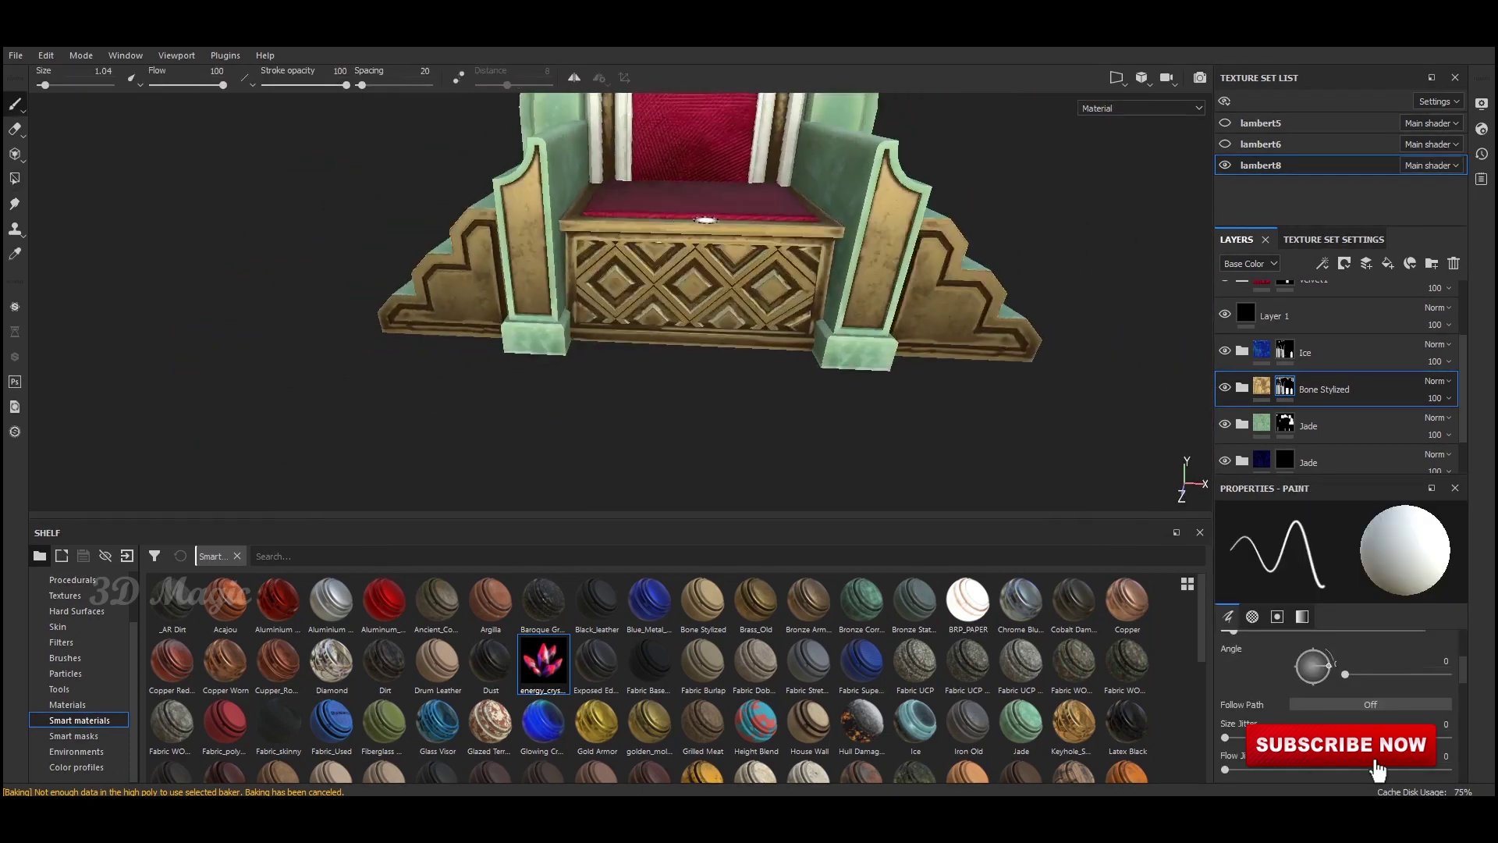
{"action": "left_click_drag", "start_coordinate": [705, 221], "coordinate": [788, 313], "text": "alt"}
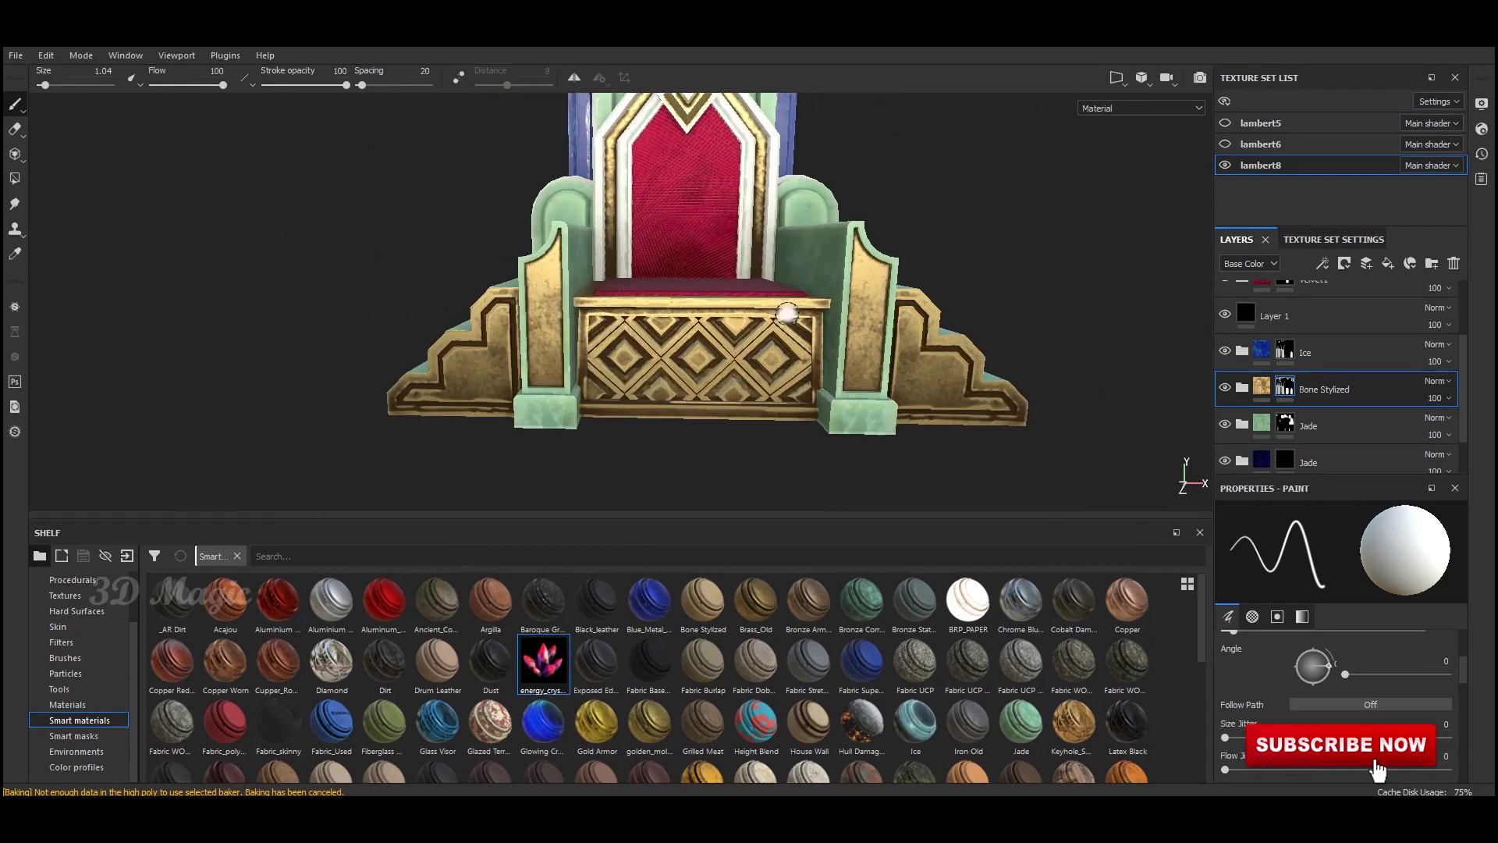
{"action": "left_click_drag", "start_coordinate": [788, 314], "coordinate": [763, 307], "text": "alt"}
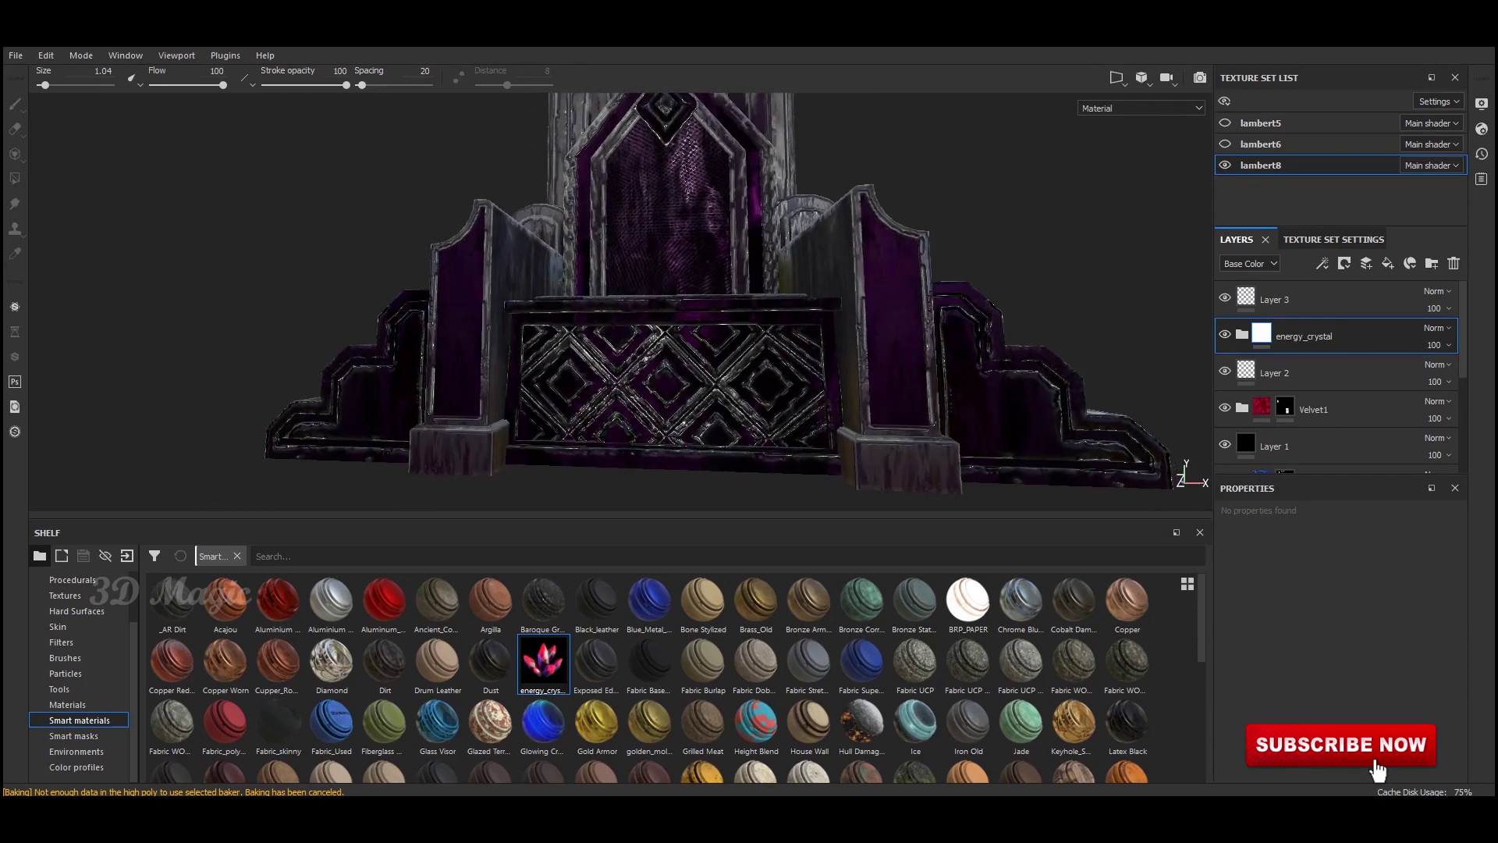
{"action": "scroll", "coordinate": [862, 167], "scroll_direction": "down", "scroll_amount": 3}
{"action": "left_click_drag", "start_coordinate": [862, 167], "coordinate": [876, 234], "text": "alt"}
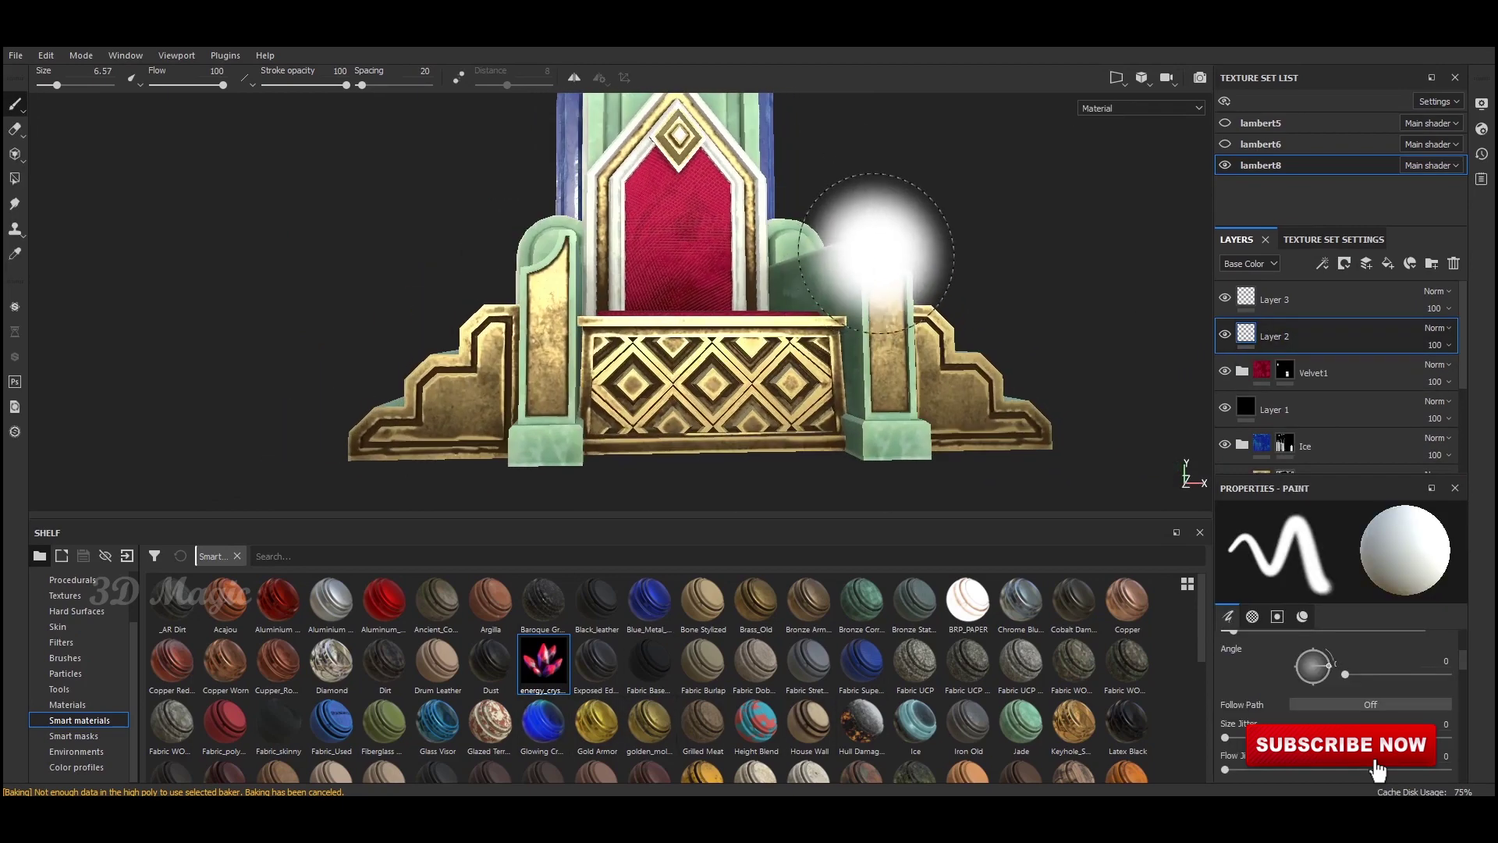
{"action": "scroll", "coordinate": [671, 304], "scroll_direction": "up", "scroll_amount": 2}
{"action": "scroll", "coordinate": [671, 304], "scroll_direction": "up", "scroll_amount": 2}
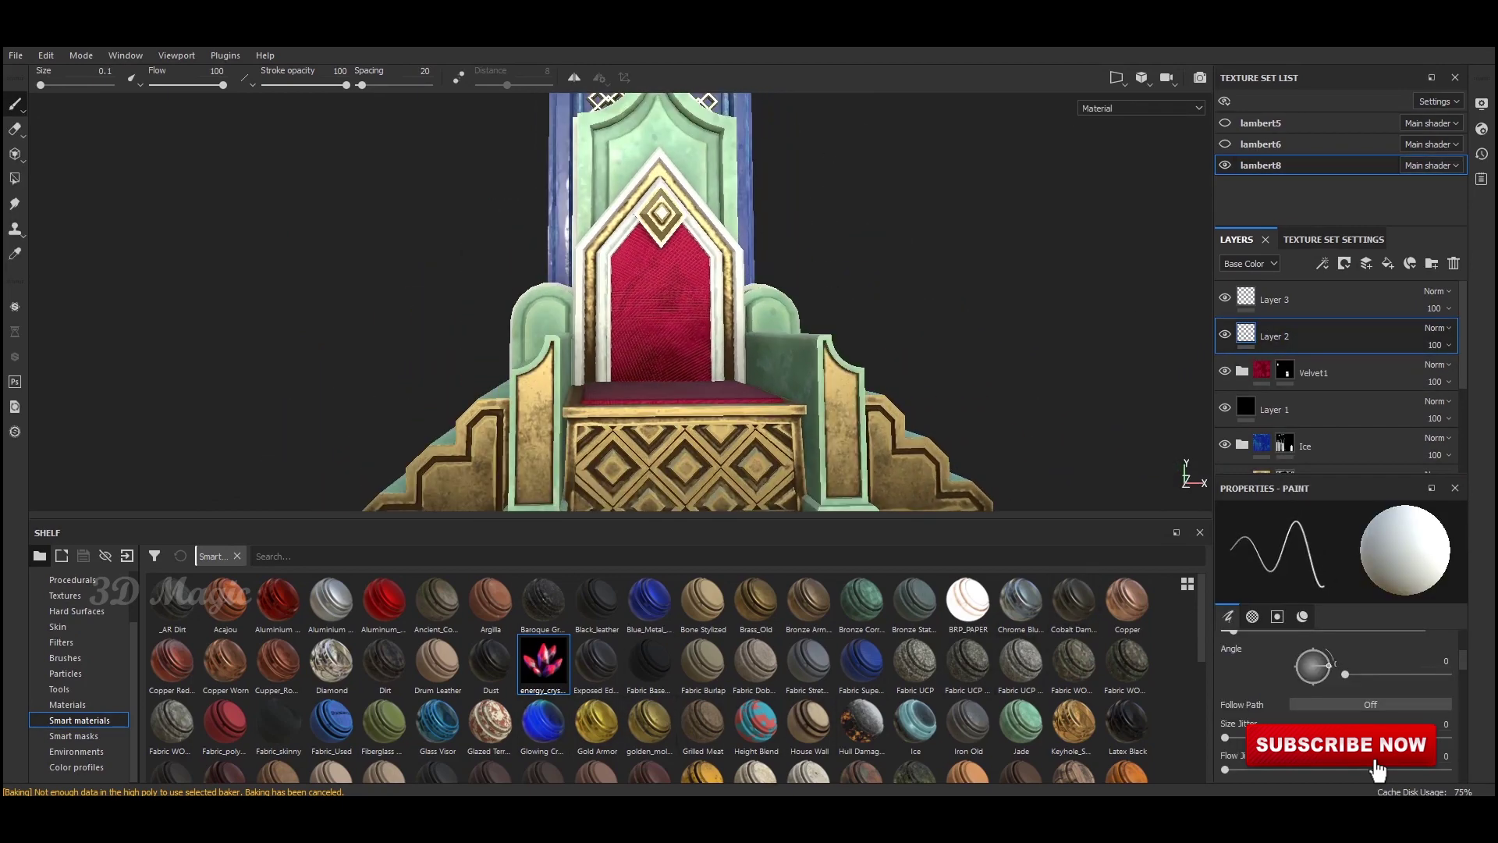
{"action": "scroll", "coordinate": [647, 304], "scroll_direction": "up", "scroll_amount": 3}
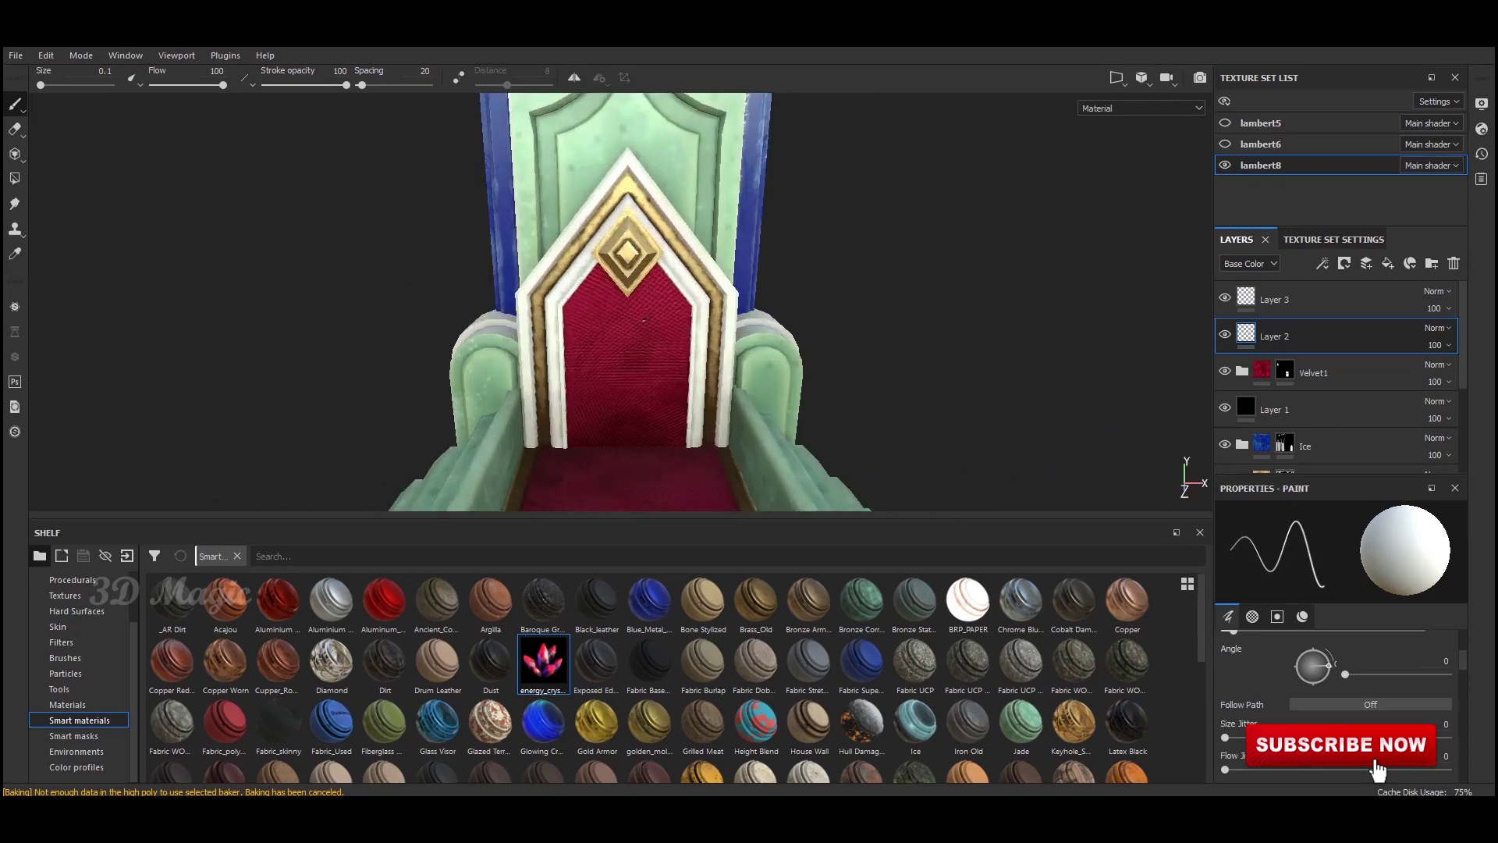
{"action": "key", "text": "4"}
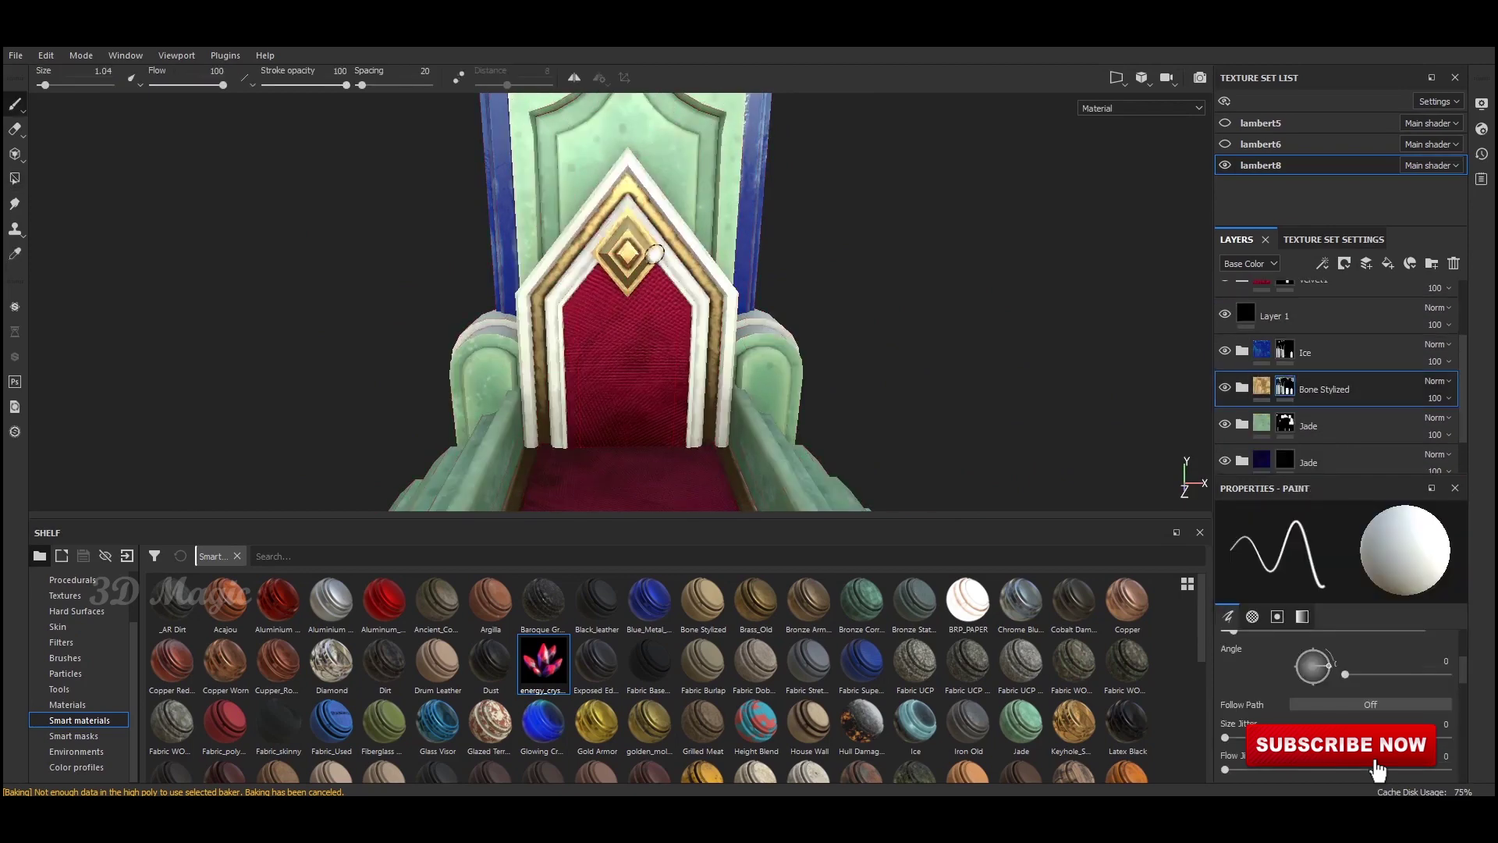
{"action": "key", "text": "4"}
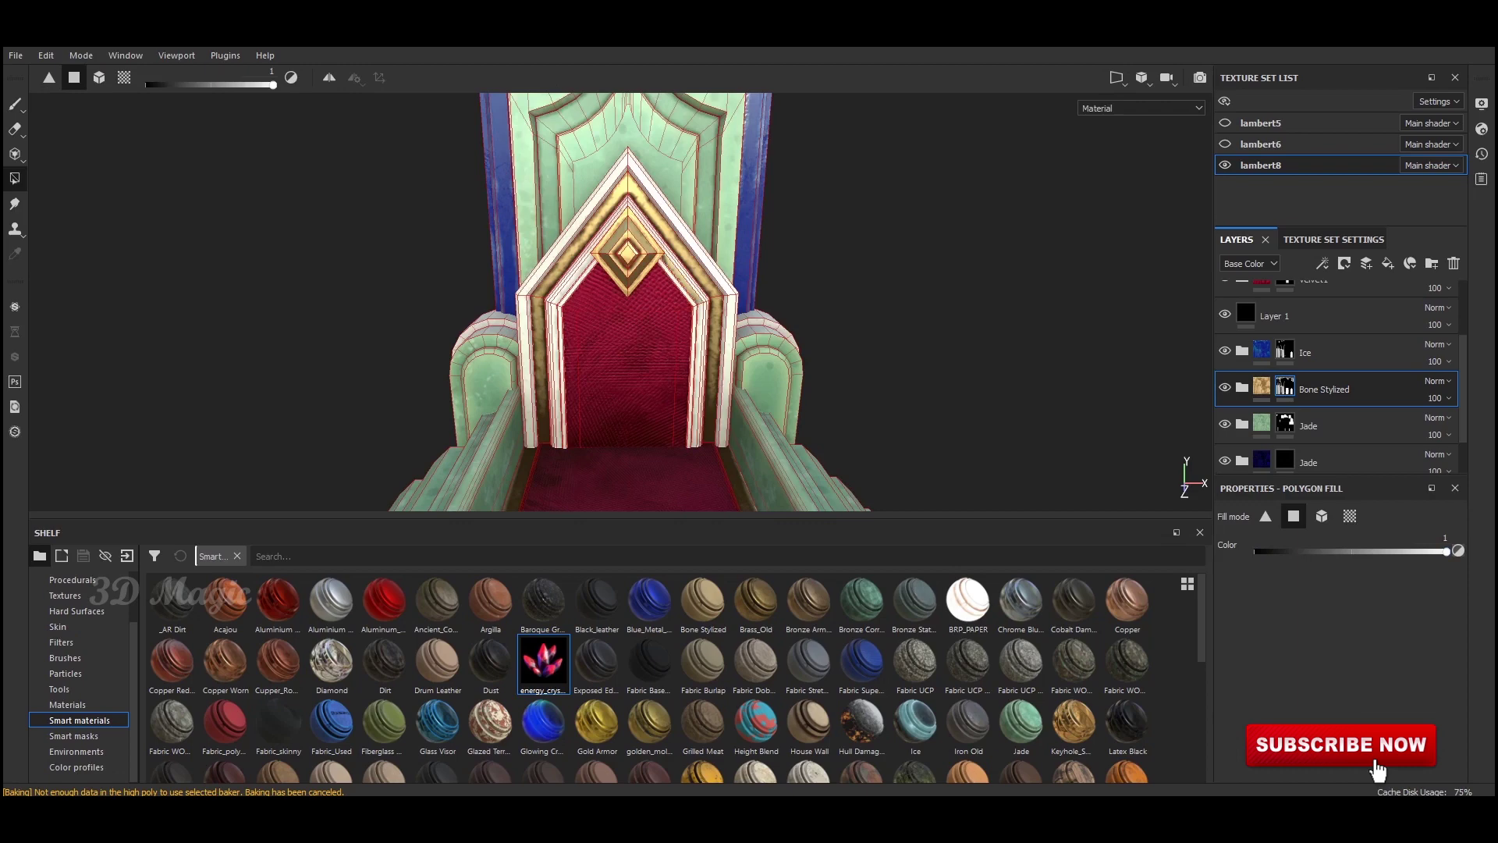
{"action": "key", "text": "1"}
{"action": "scroll", "coordinate": [788, 294], "scroll_direction": "down", "scroll_amount": 5}
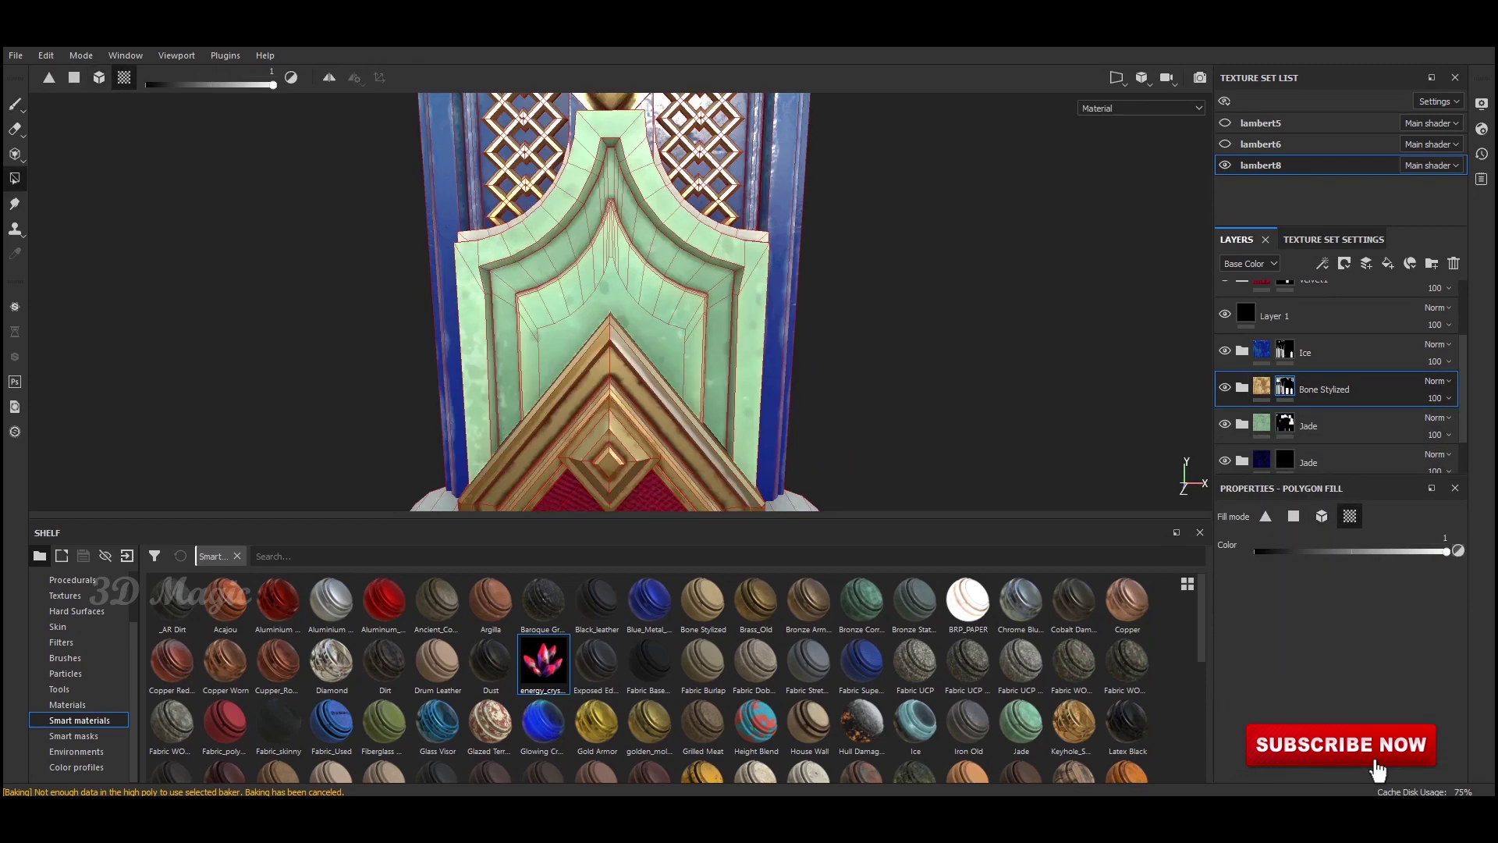
Step: In the 2D UV view, fill the jade arch's left strip gold
{"action": "key", "text": "F2"}
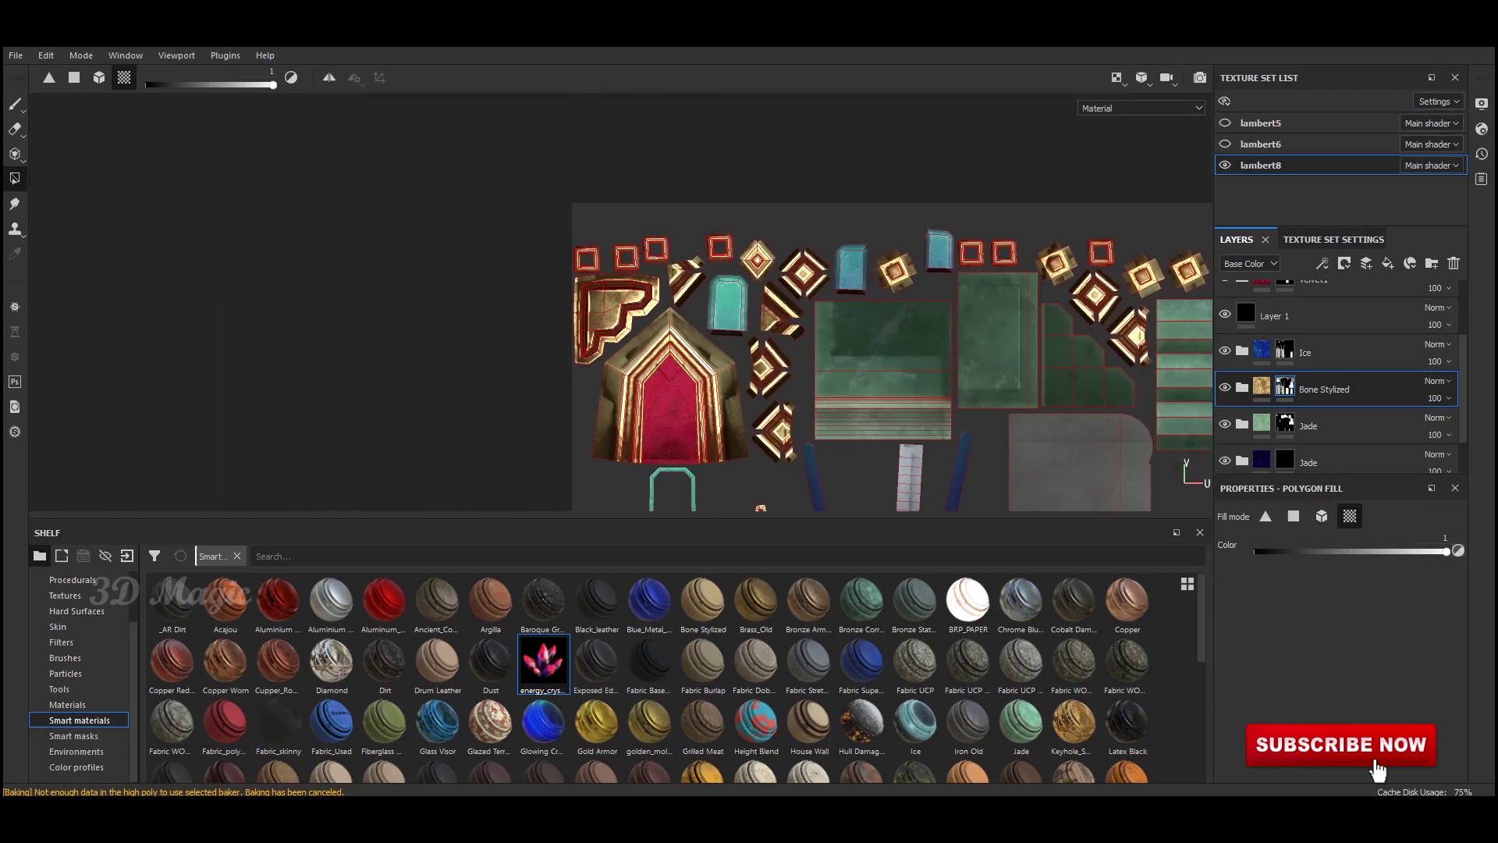
{"action": "scroll", "coordinate": [620, 302], "scroll_direction": "up", "scroll_amount": 5}
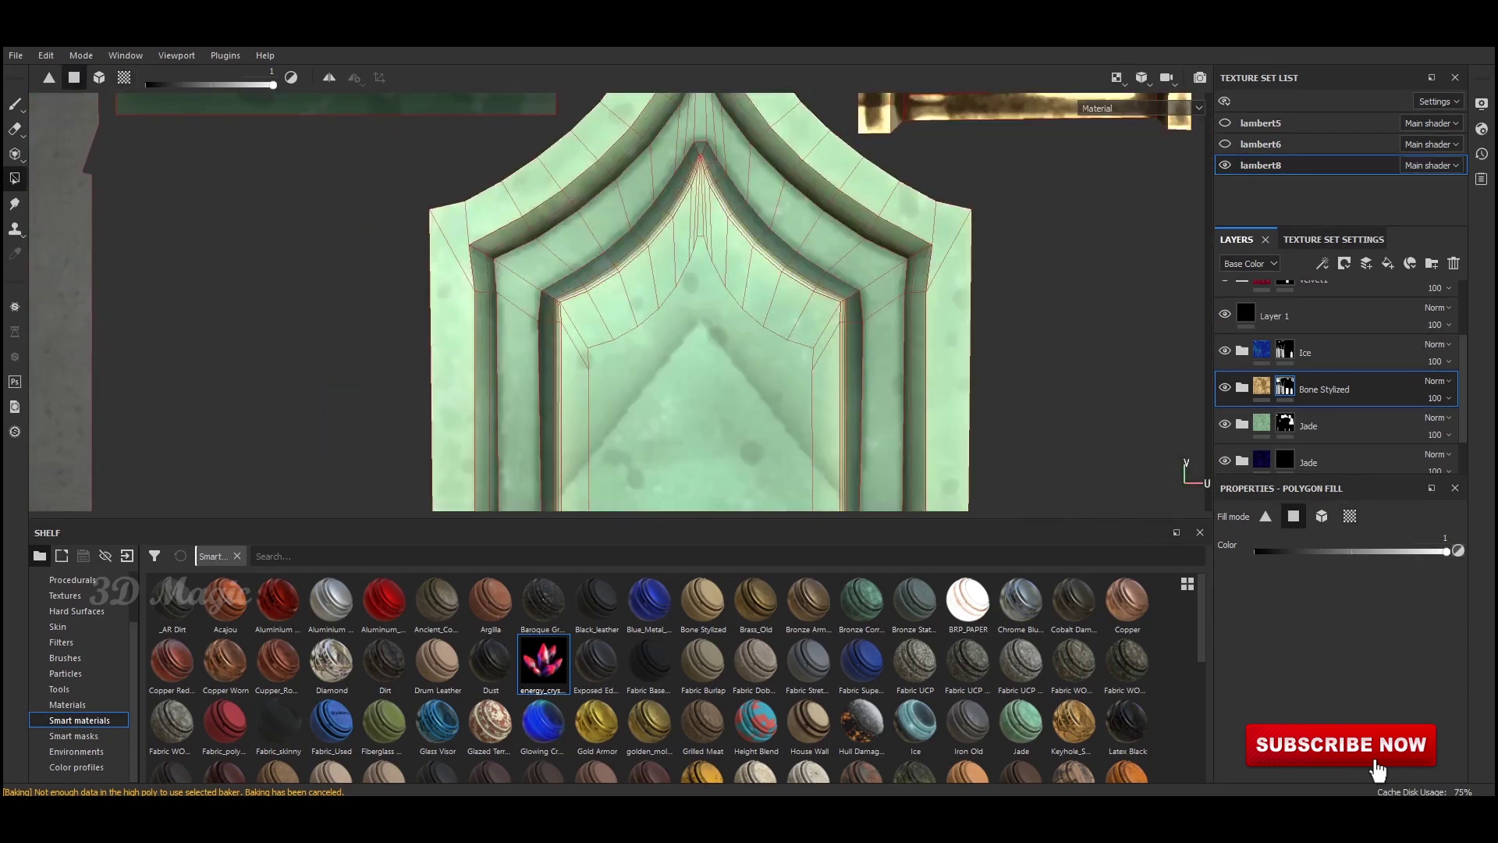
{"action": "left_click", "coordinate": [517, 382]}
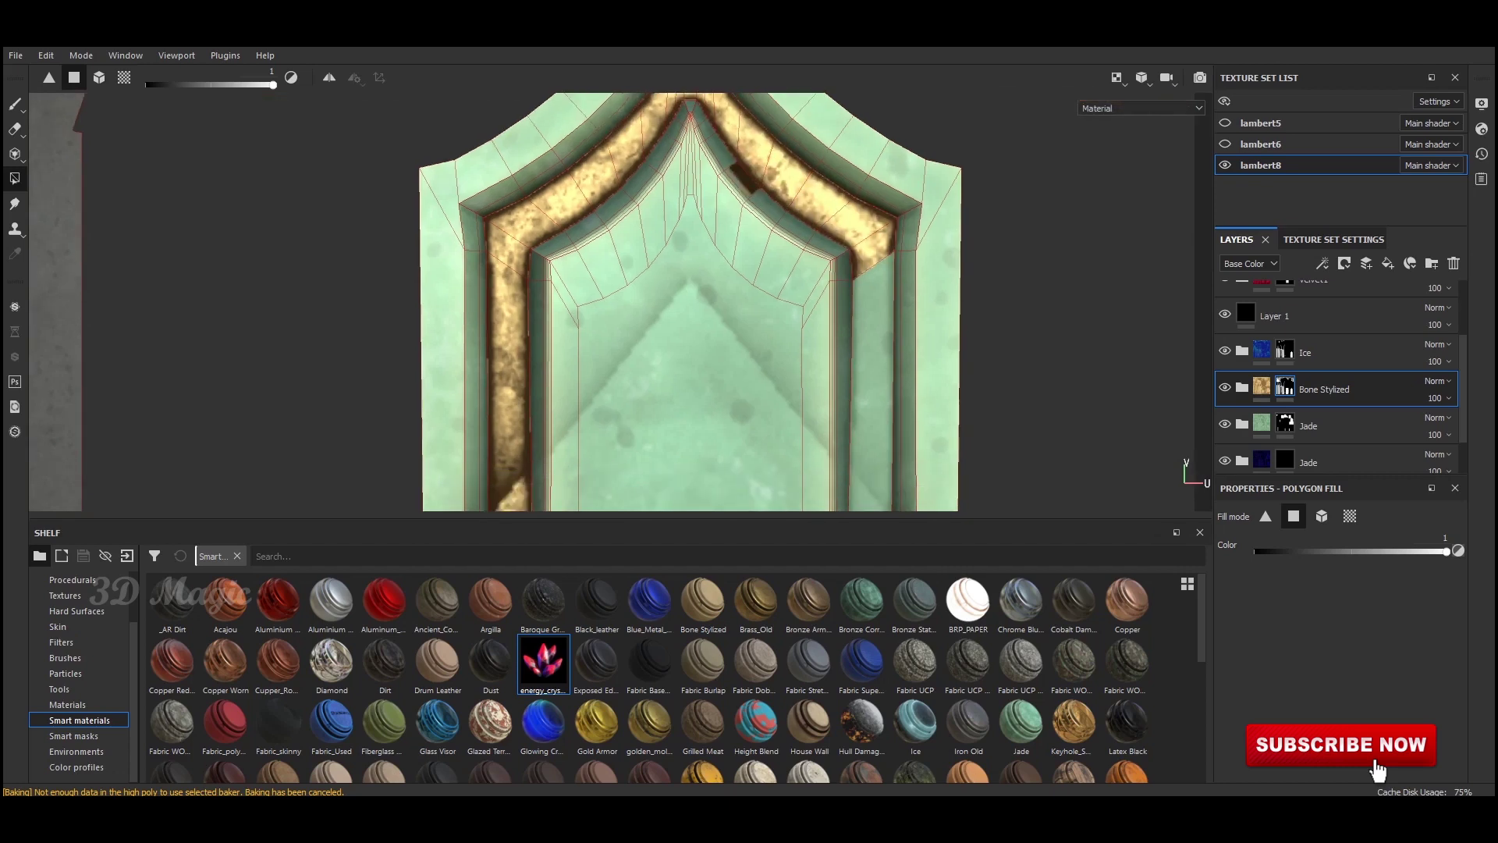
{"action": "middle_click_drag", "start_coordinate": [700, 302], "coordinate": [672, 325]}
Step: Fill the throne back's centre polygons and the right arch's inner strip gold
{"action": "scroll", "coordinate": [714, 234], "scroll_direction": "down", "scroll_amount": 1}
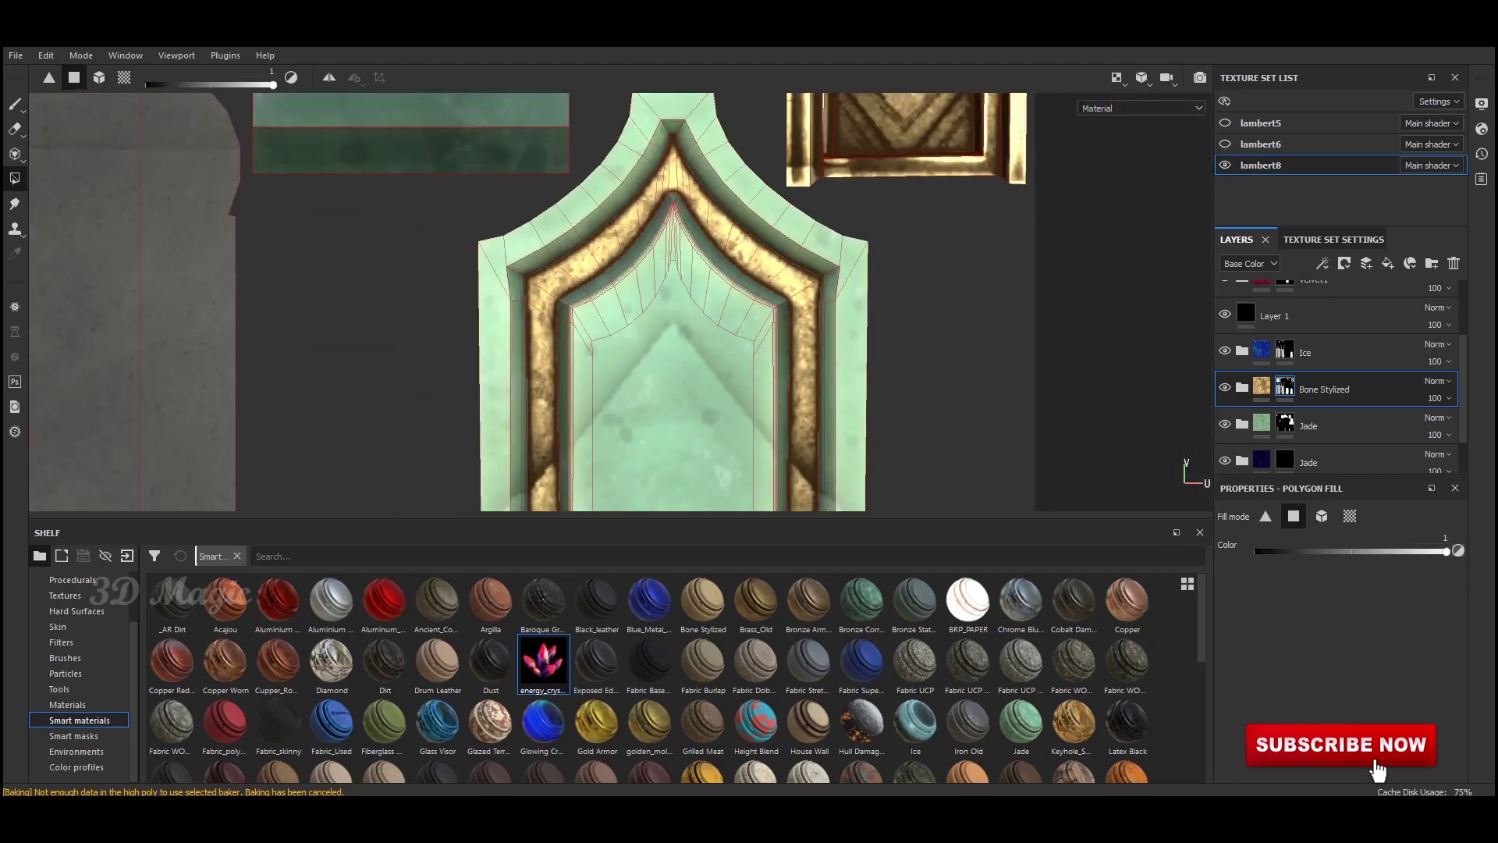
{"action": "middle_click_drag", "start_coordinate": [694, 351], "coordinate": [694, 235]}
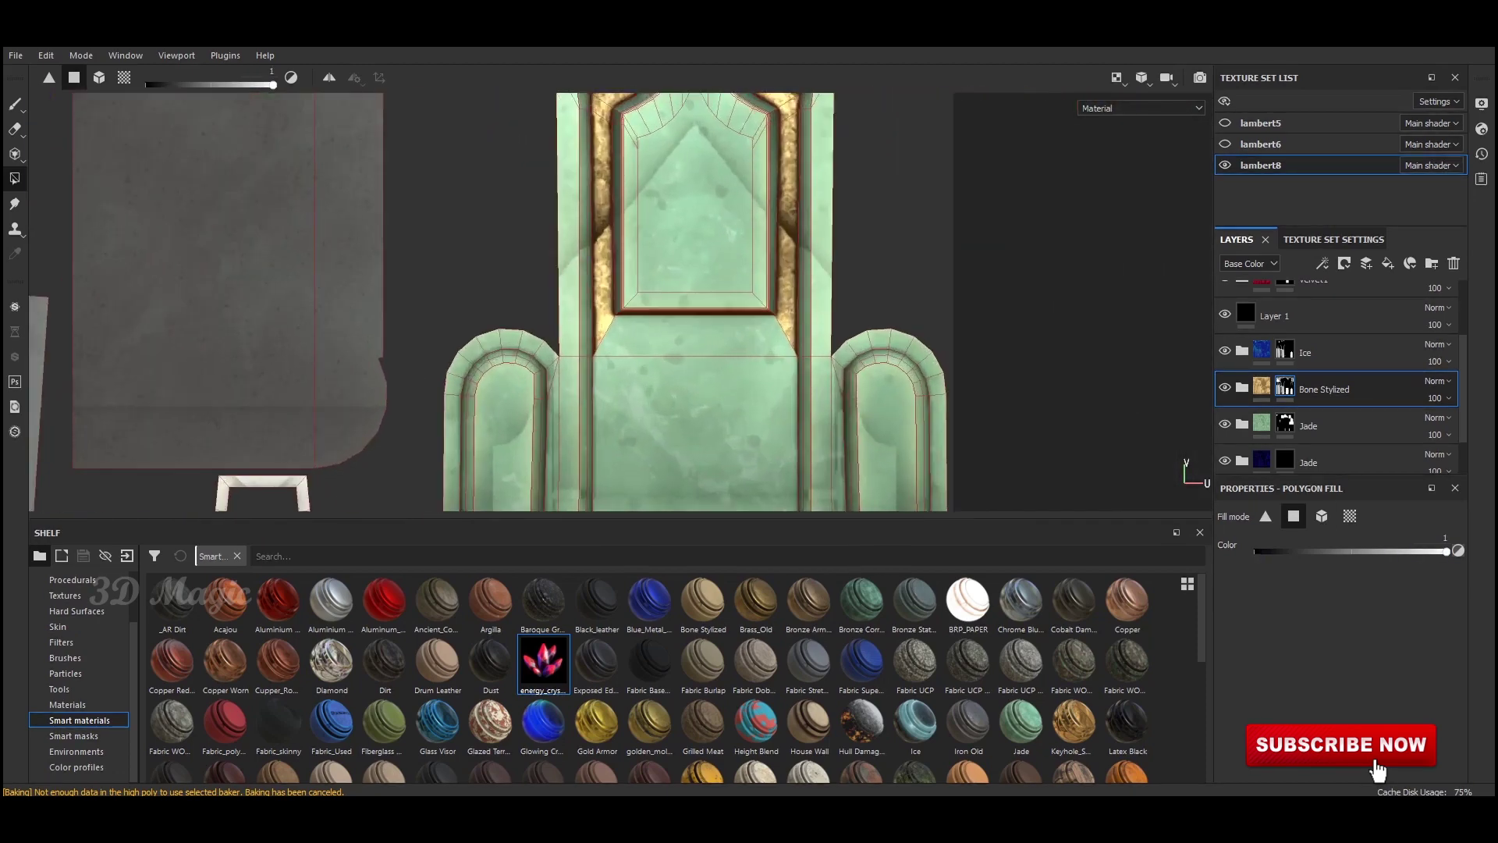
{"action": "left_click", "coordinate": [694, 413]}
{"action": "scroll", "coordinate": [694, 312], "scroll_direction": "down", "scroll_amount": 1}
{"action": "middle_click_drag", "start_coordinate": [694, 352], "coordinate": [680, 288]}
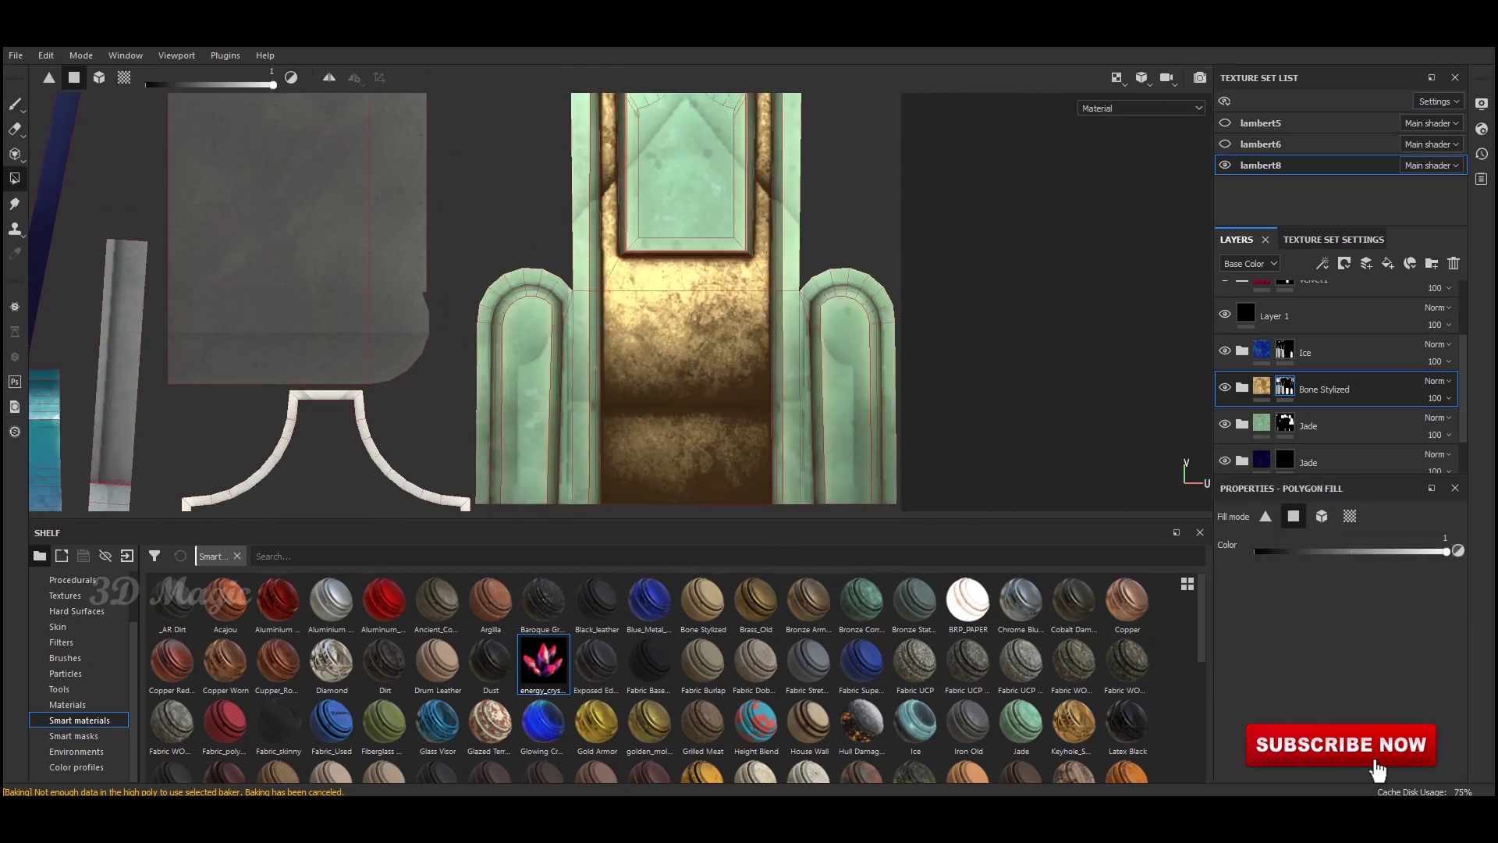
{"action": "left_click", "coordinate": [846, 390]}
Step: Toggle between 3D and UV views to locate the gold ornaments
{"action": "key", "text": "1"}
{"action": "key", "text": "F2"}
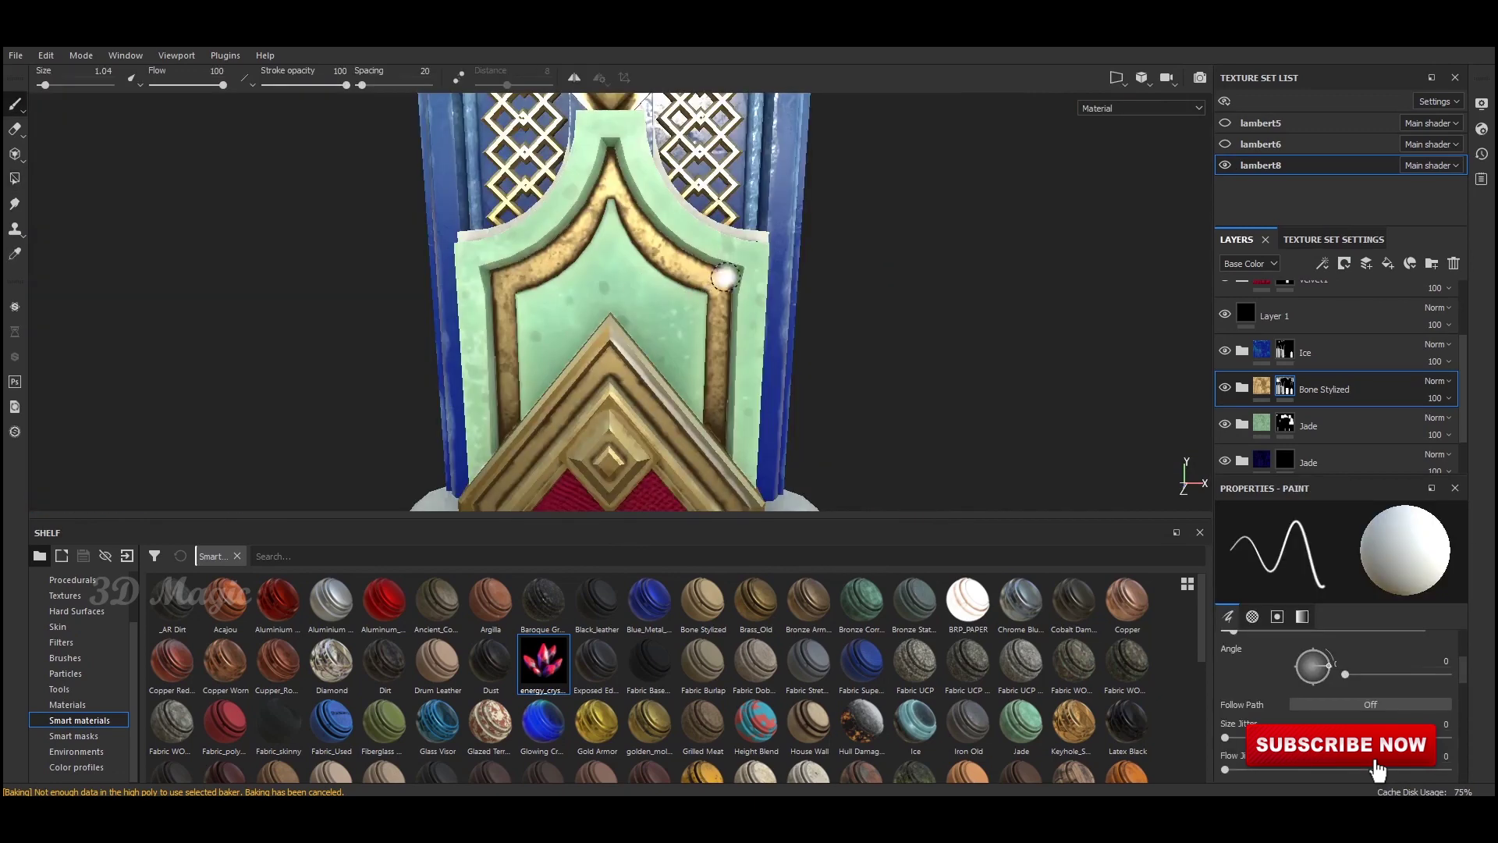
{"action": "scroll", "coordinate": [727, 260], "scroll_direction": "down", "scroll_amount": 3}
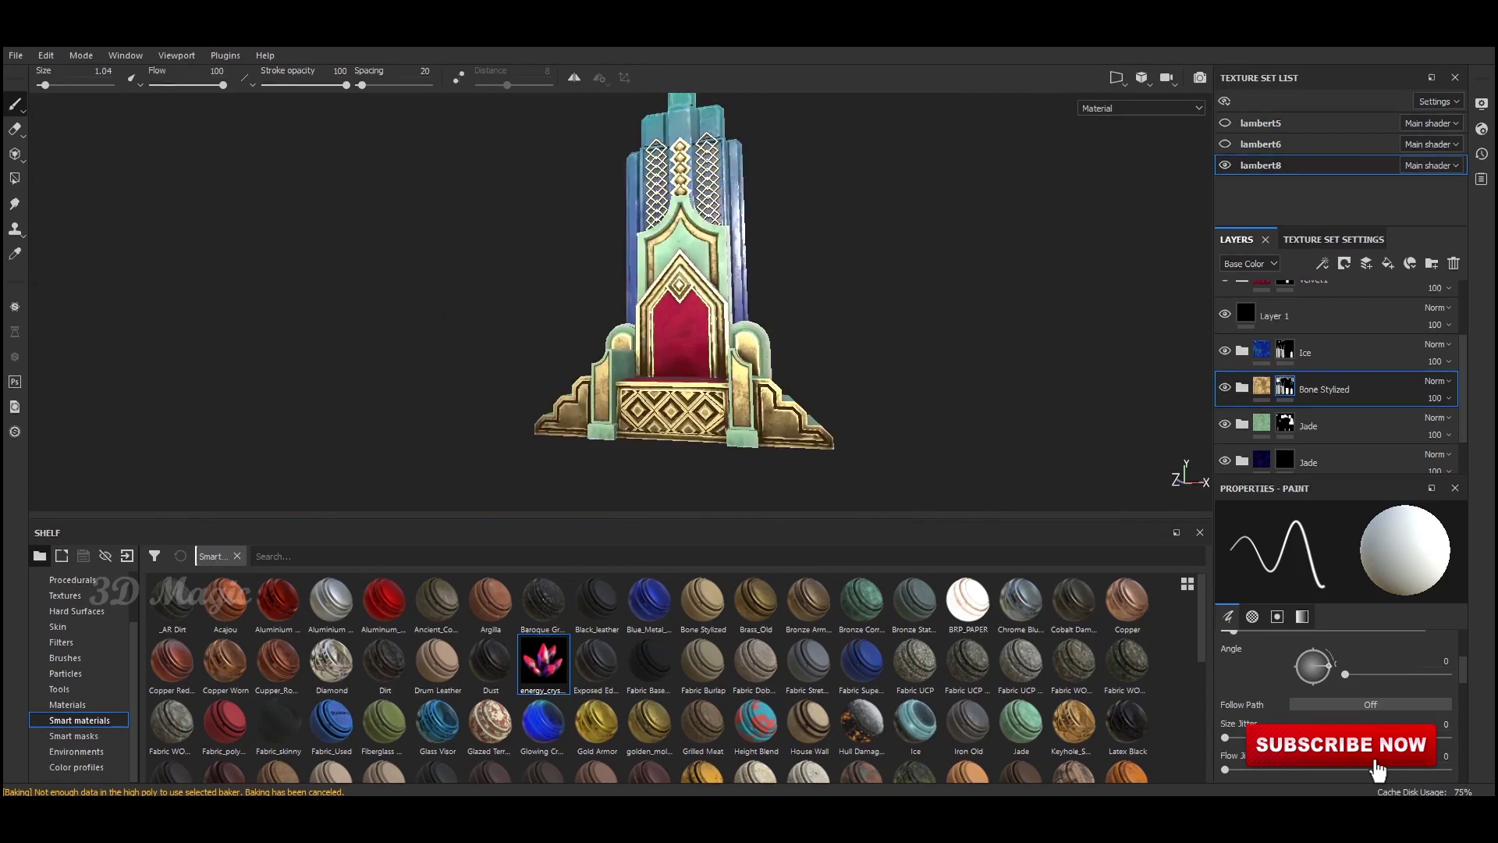
{"action": "mouse_move", "coordinate": [727, 260]}
{"action": "left_mouse_down", "text": "alt"}
{"action": "mouse_move", "coordinate": [881, 300]}
{"action": "mouse_move", "coordinate": [858, 296]}
{"action": "left_mouse_up", "text": "alt"}
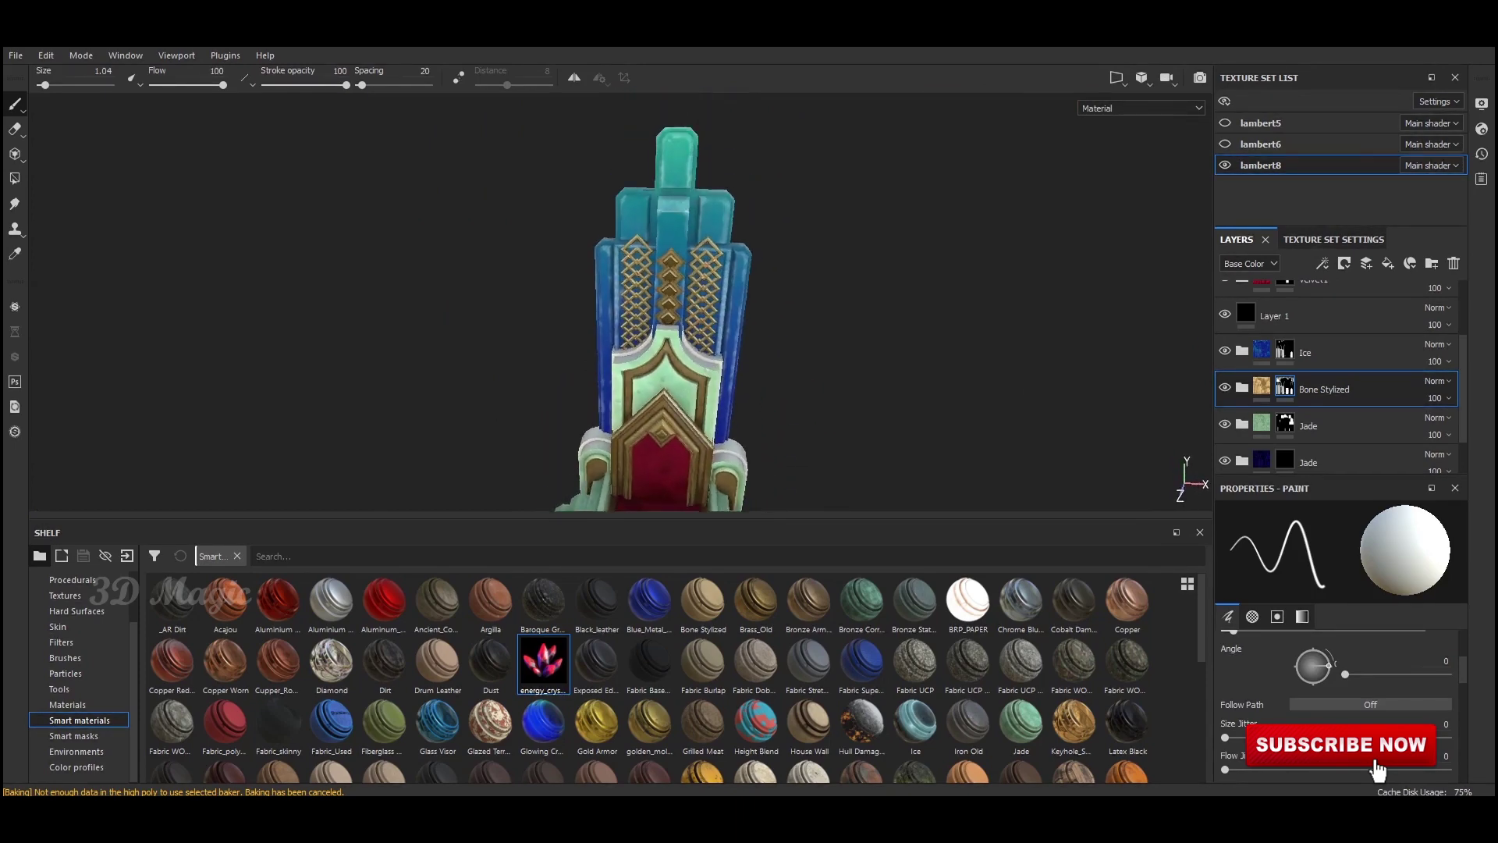
{"action": "key", "text": "F2"}
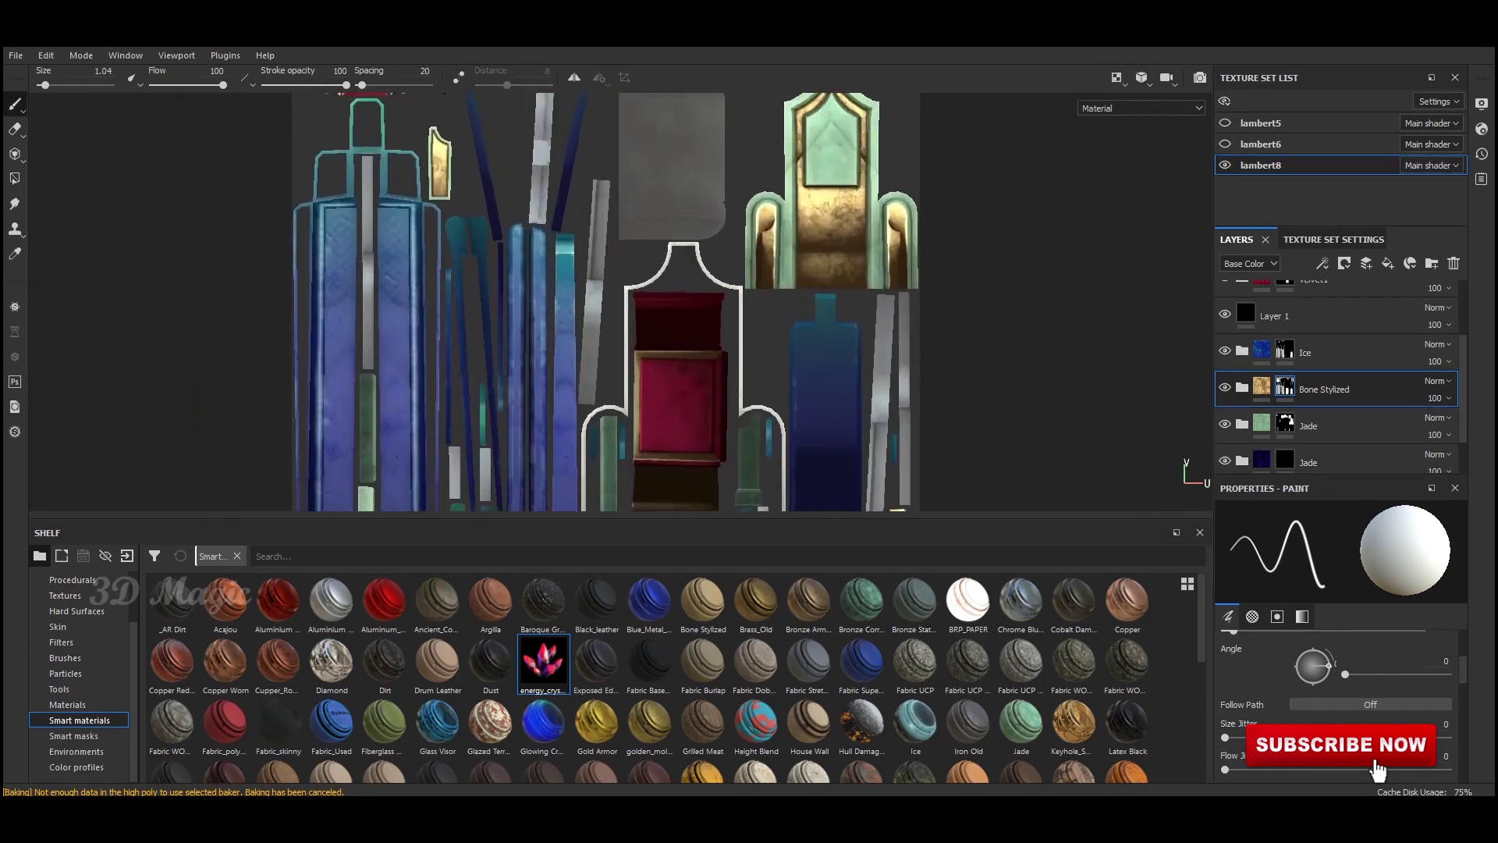
{"action": "middle_click_drag", "start_coordinate": [648, 106], "coordinate": [586, 317]}
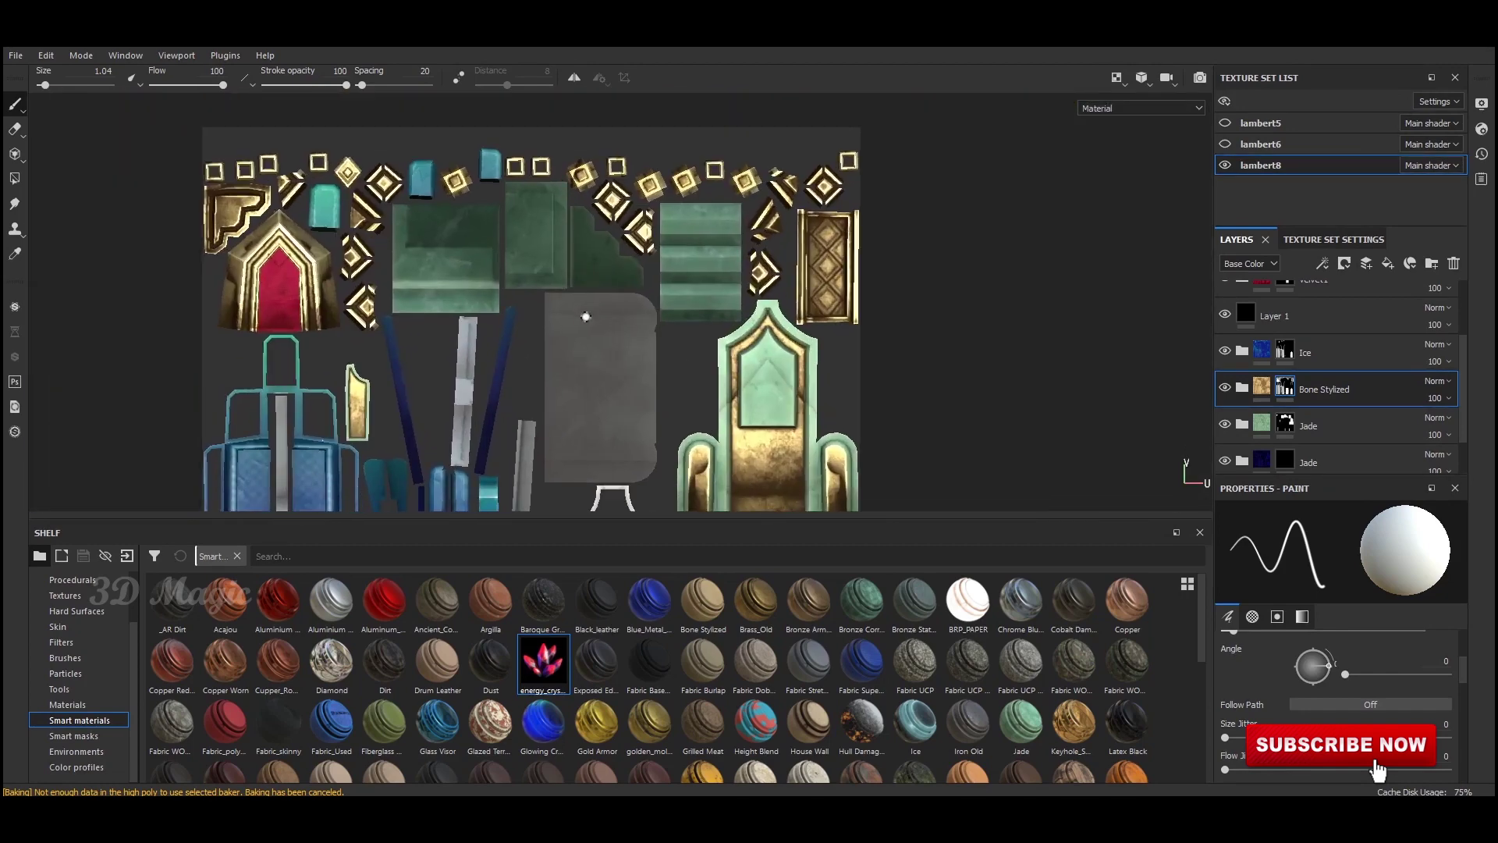
{"action": "key", "text": "F2"}
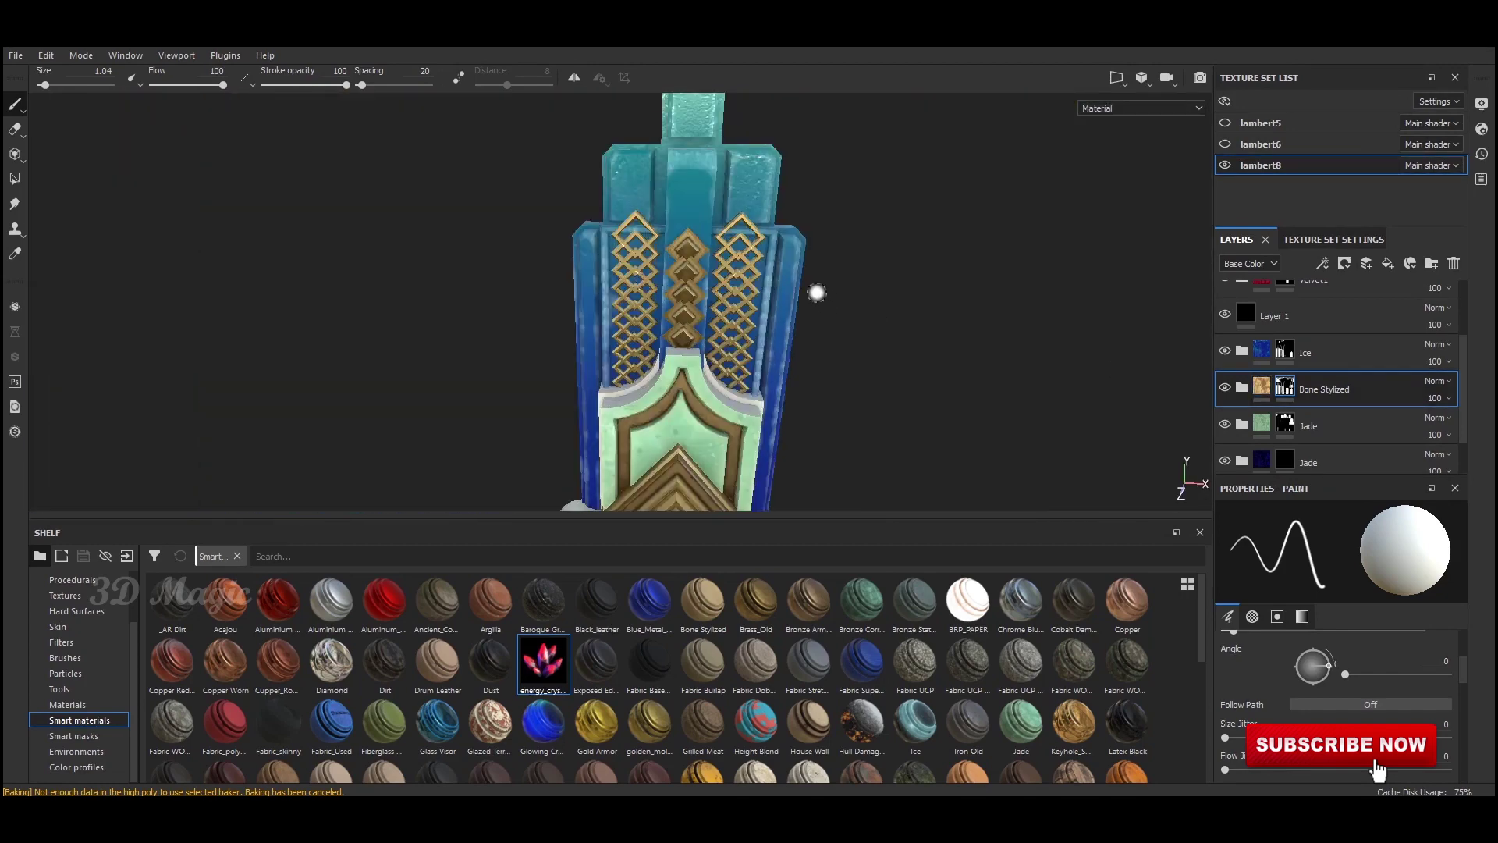
{"action": "key", "text": "F2"}
Step: Move the Ice layer beneath Bone Stylized and select Bone Stylized
{"action": "left_click_drag", "start_coordinate": [1318, 352], "coordinate": [1322, 390]}
{"action": "key", "text": "F2"}
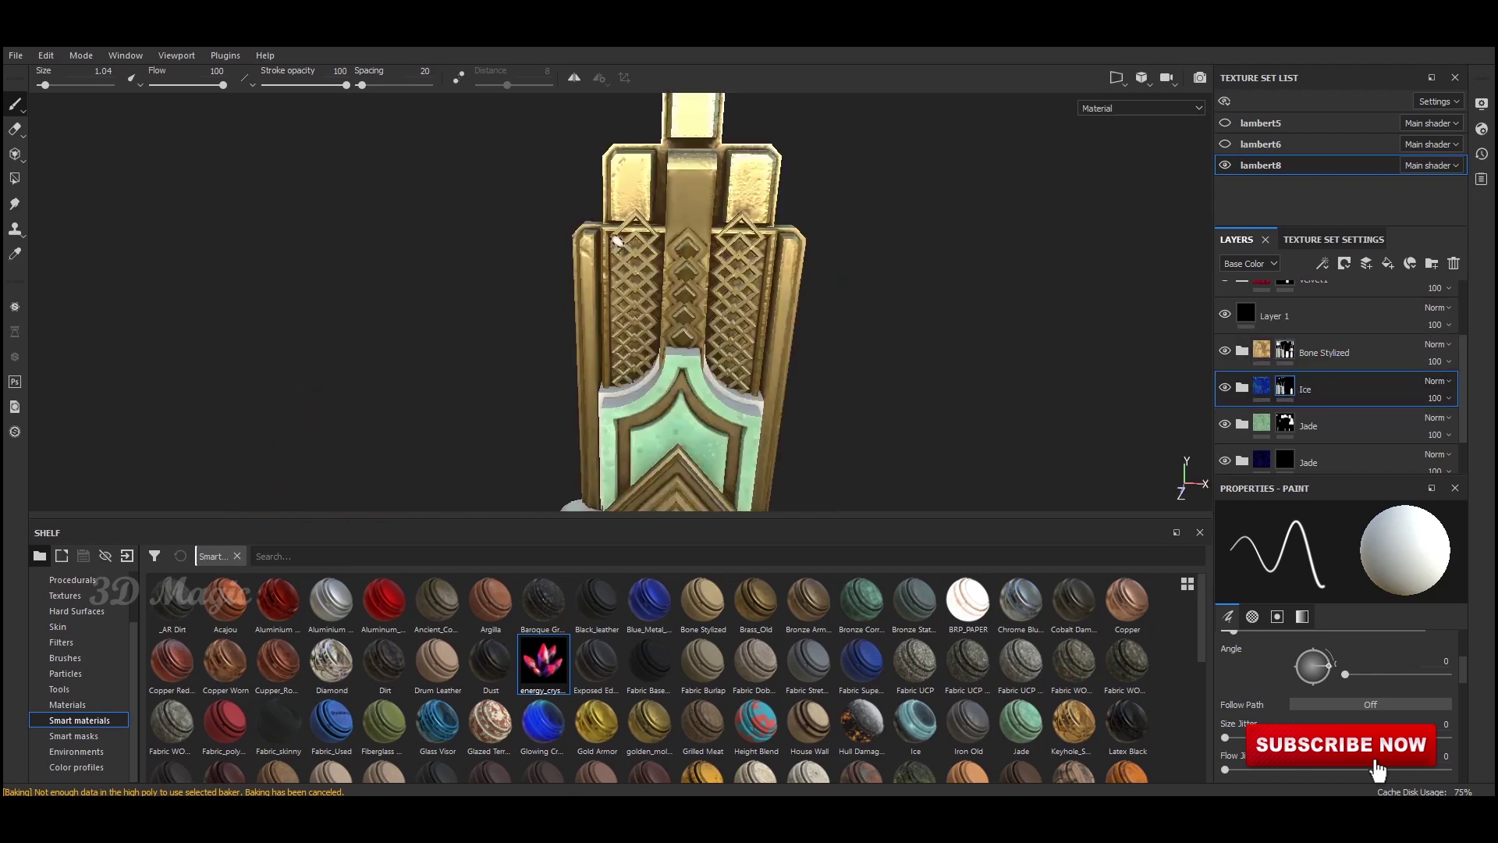
{"action": "left_click_drag", "start_coordinate": [617, 240], "coordinate": [858, 312], "text": "alt"}
{"action": "right_click_drag", "start_coordinate": [858, 312], "coordinate": [985, 357], "text": "shift"}
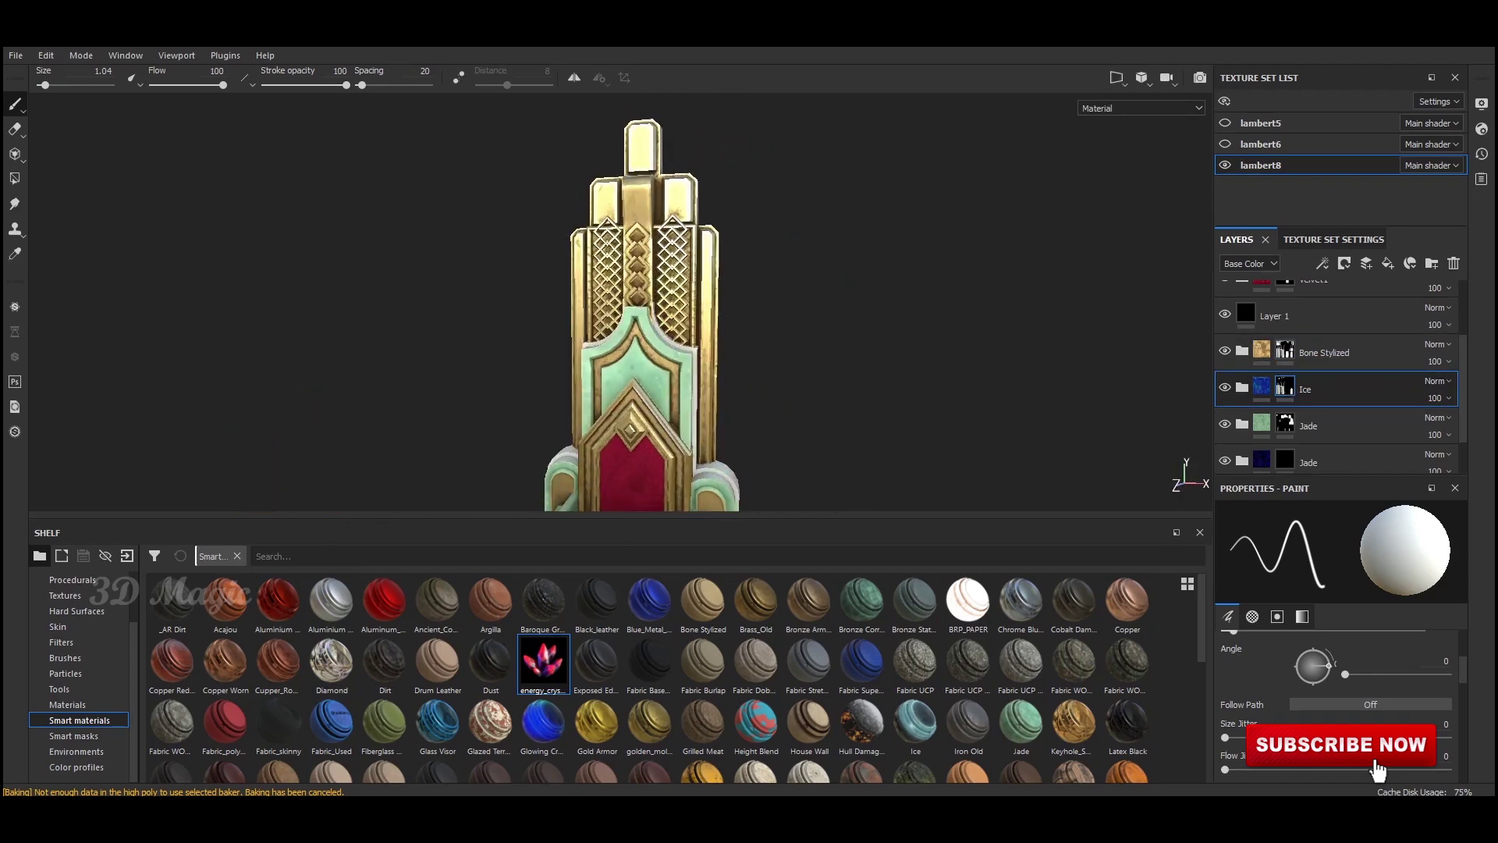
{"action": "left_click", "coordinate": [1323, 352]}
{"action": "key", "text": "F3"}
{"action": "key", "text": "F2"}
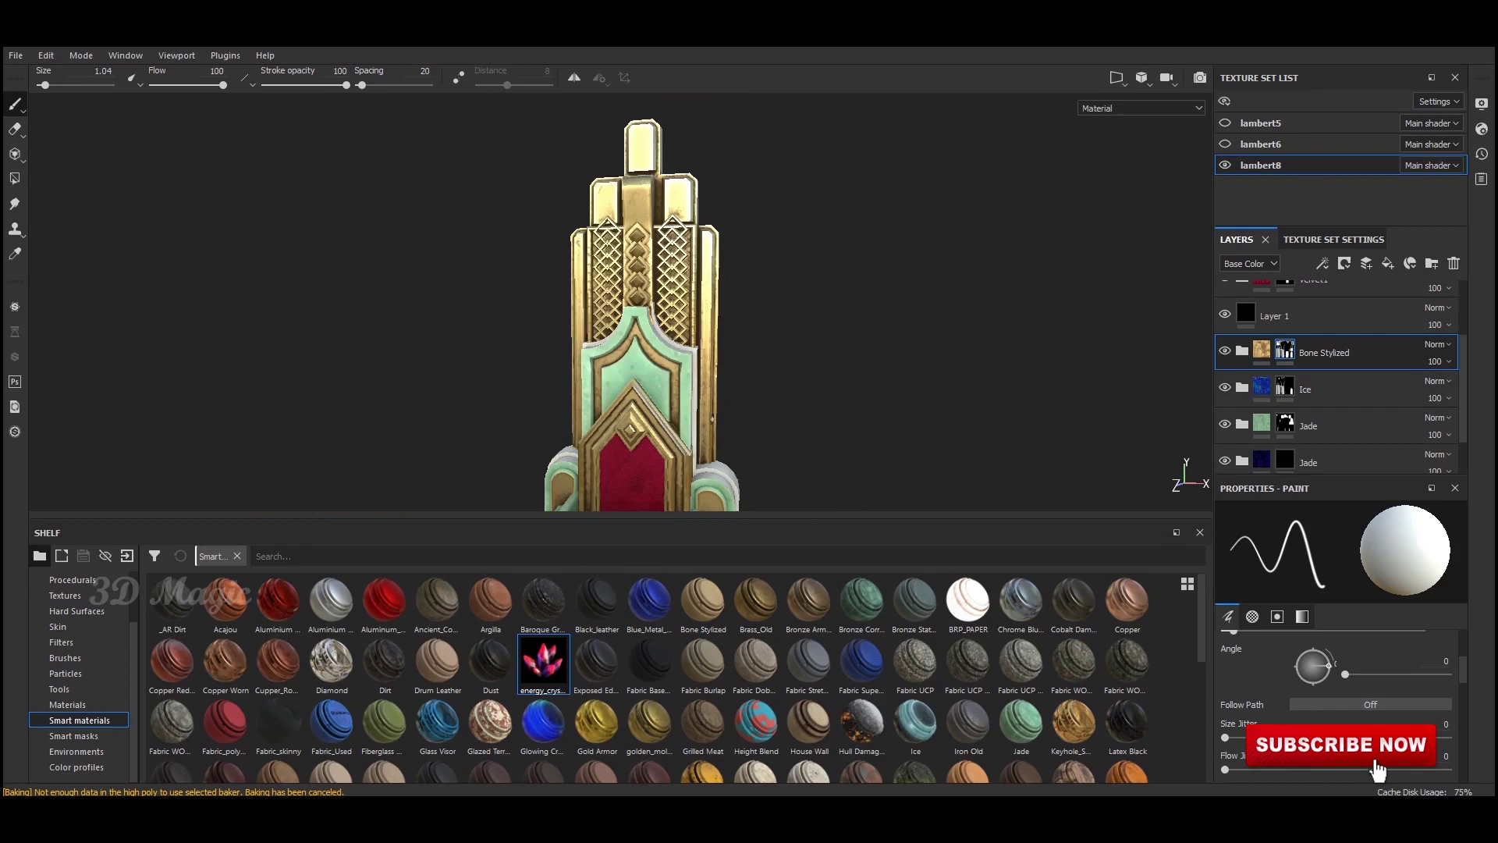
Step: Polygon-fill the upper backrest's side panels gold
{"action": "key", "text": "3"}
{"action": "key", "text": "4"}
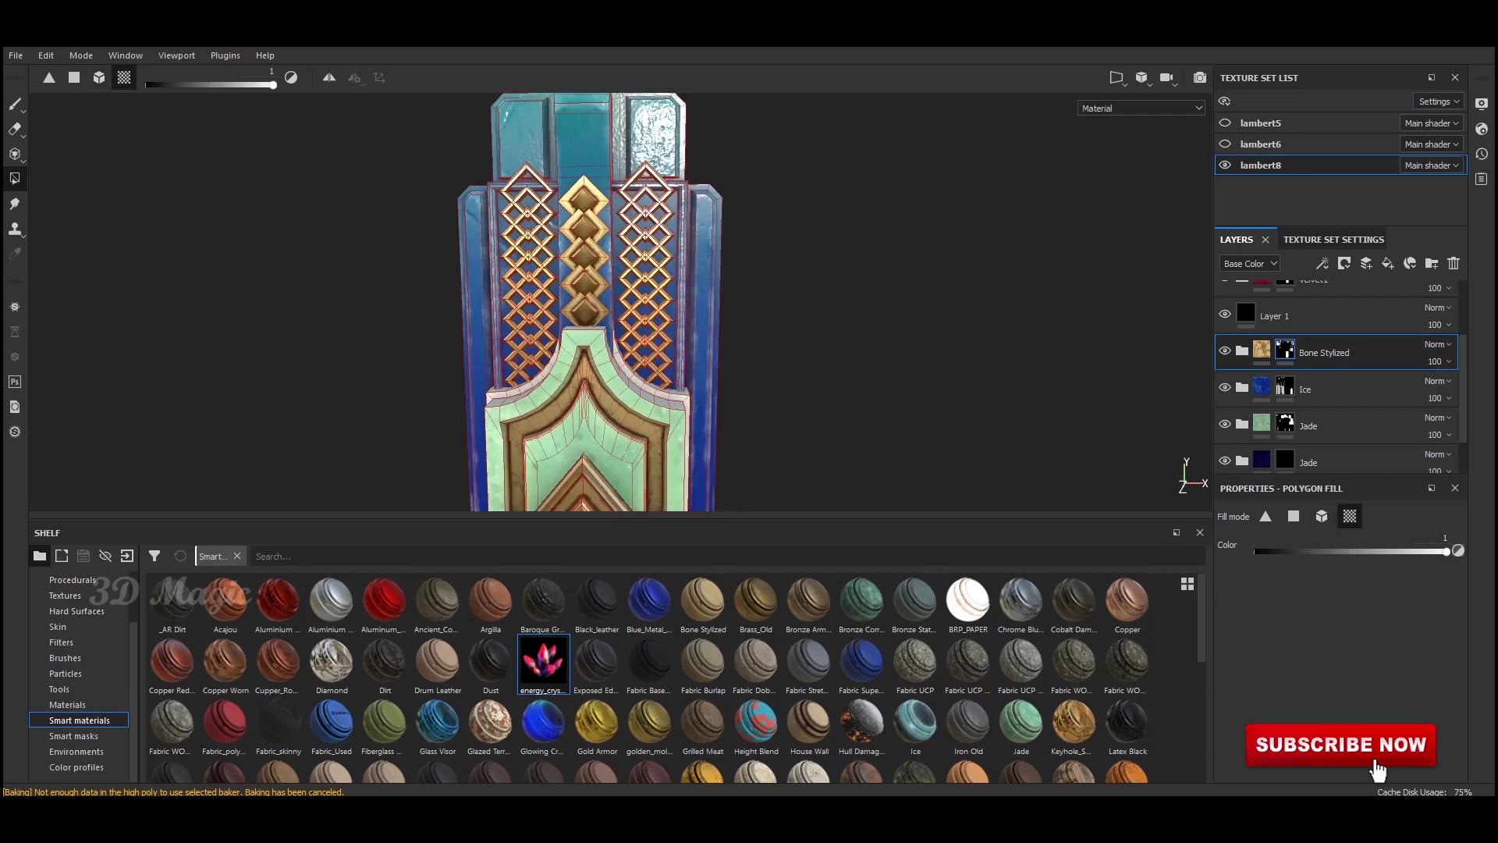
{"action": "left_click_drag", "start_coordinate": [648, 312], "coordinate": [671, 297], "text": "alt"}
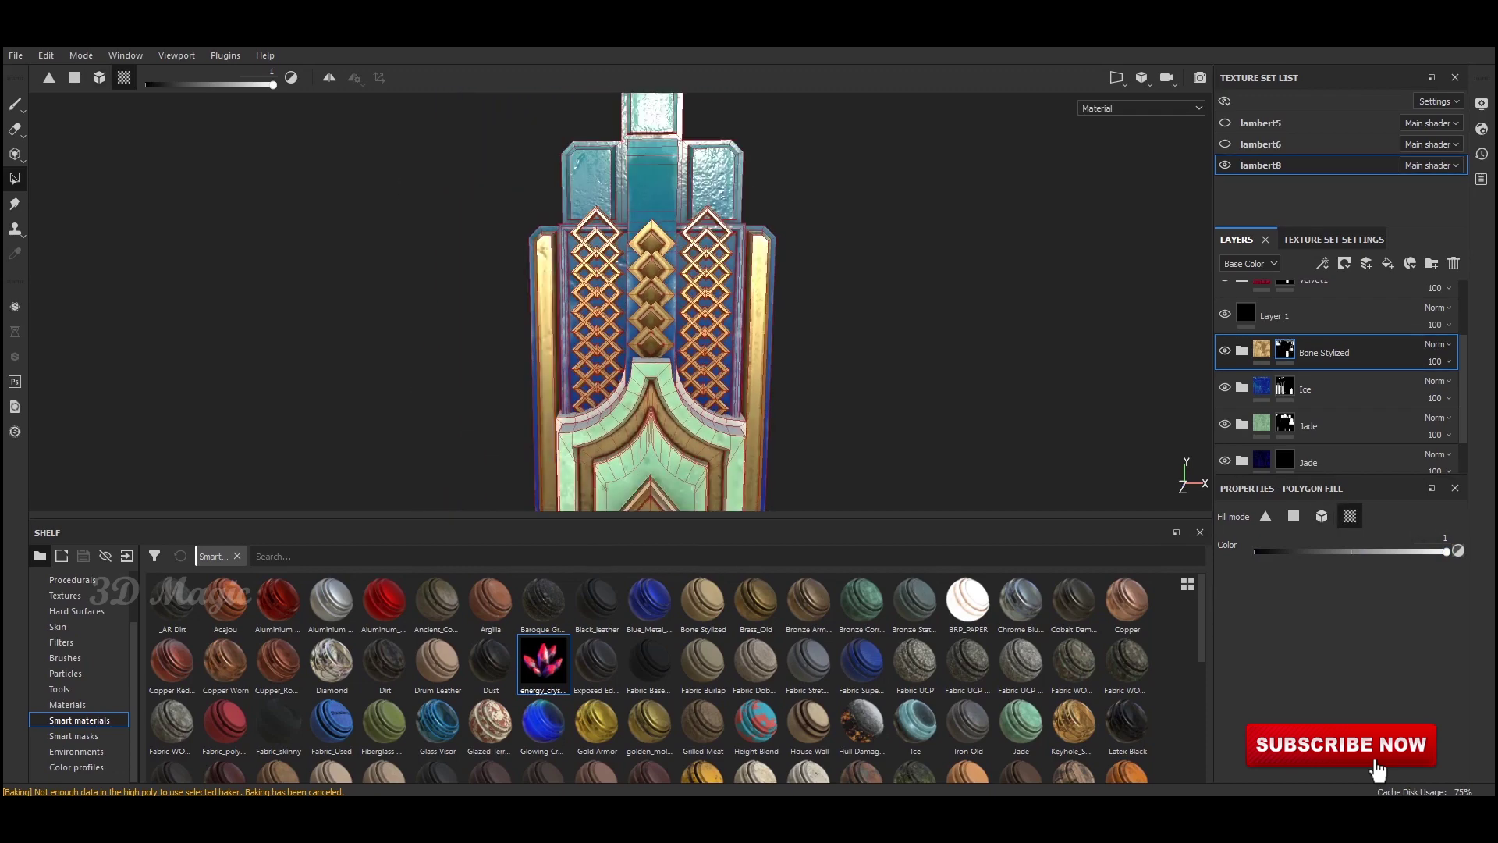
{"action": "middle_click_drag", "start_coordinate": [655, 312], "coordinate": [655, 352], "text": "alt"}
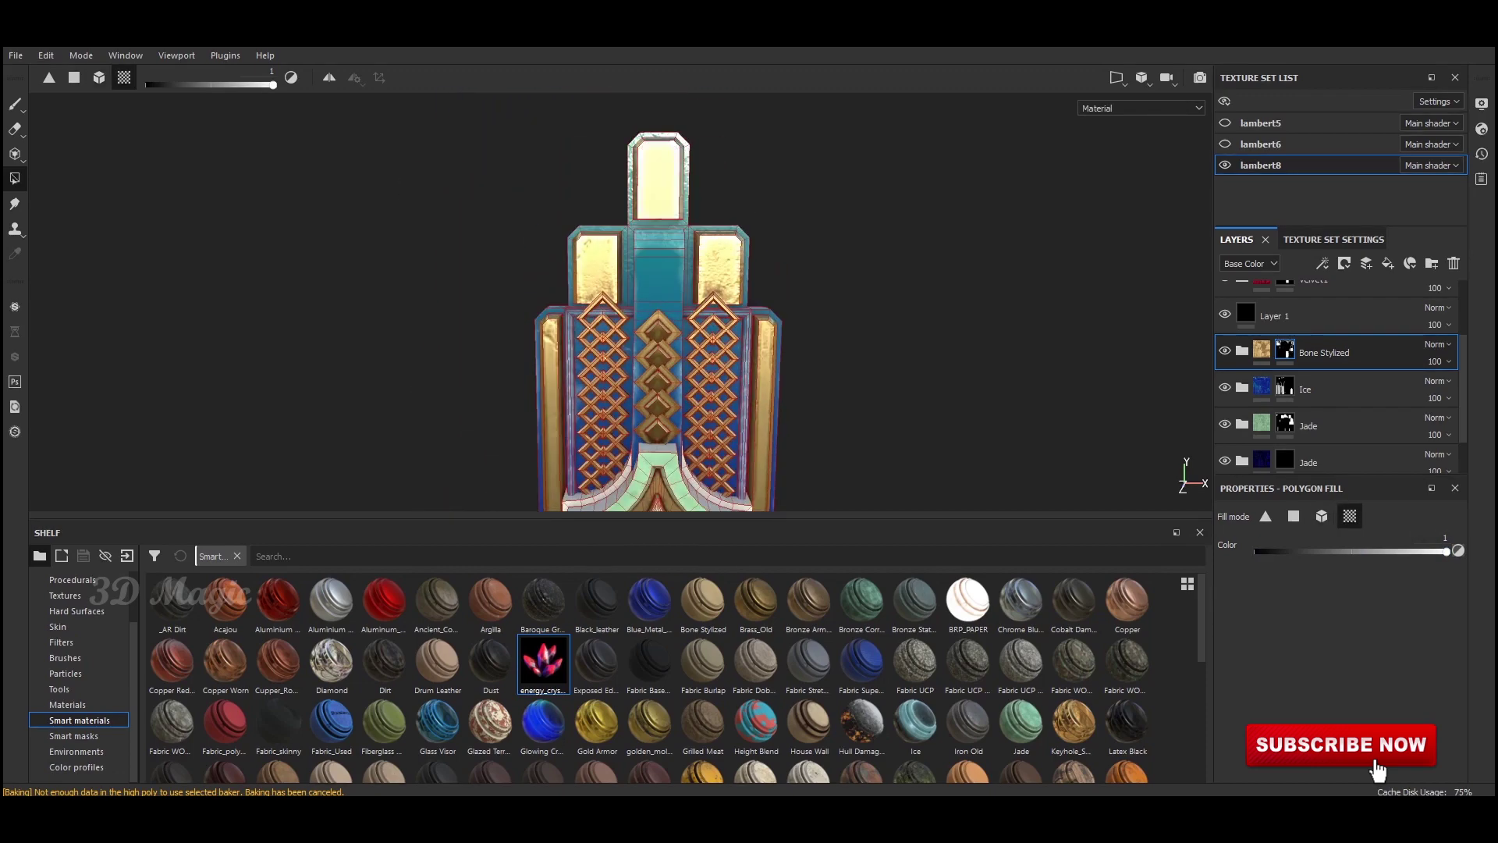
{"action": "key", "text": "1"}
{"action": "mouse_move", "coordinate": [752, 325]}
{"action": "left_mouse_down", "text": "alt"}
{"action": "mouse_move", "coordinate": [796, 278]}
{"action": "mouse_move", "coordinate": [736, 317]}
{"action": "left_mouse_up", "text": "alt"}
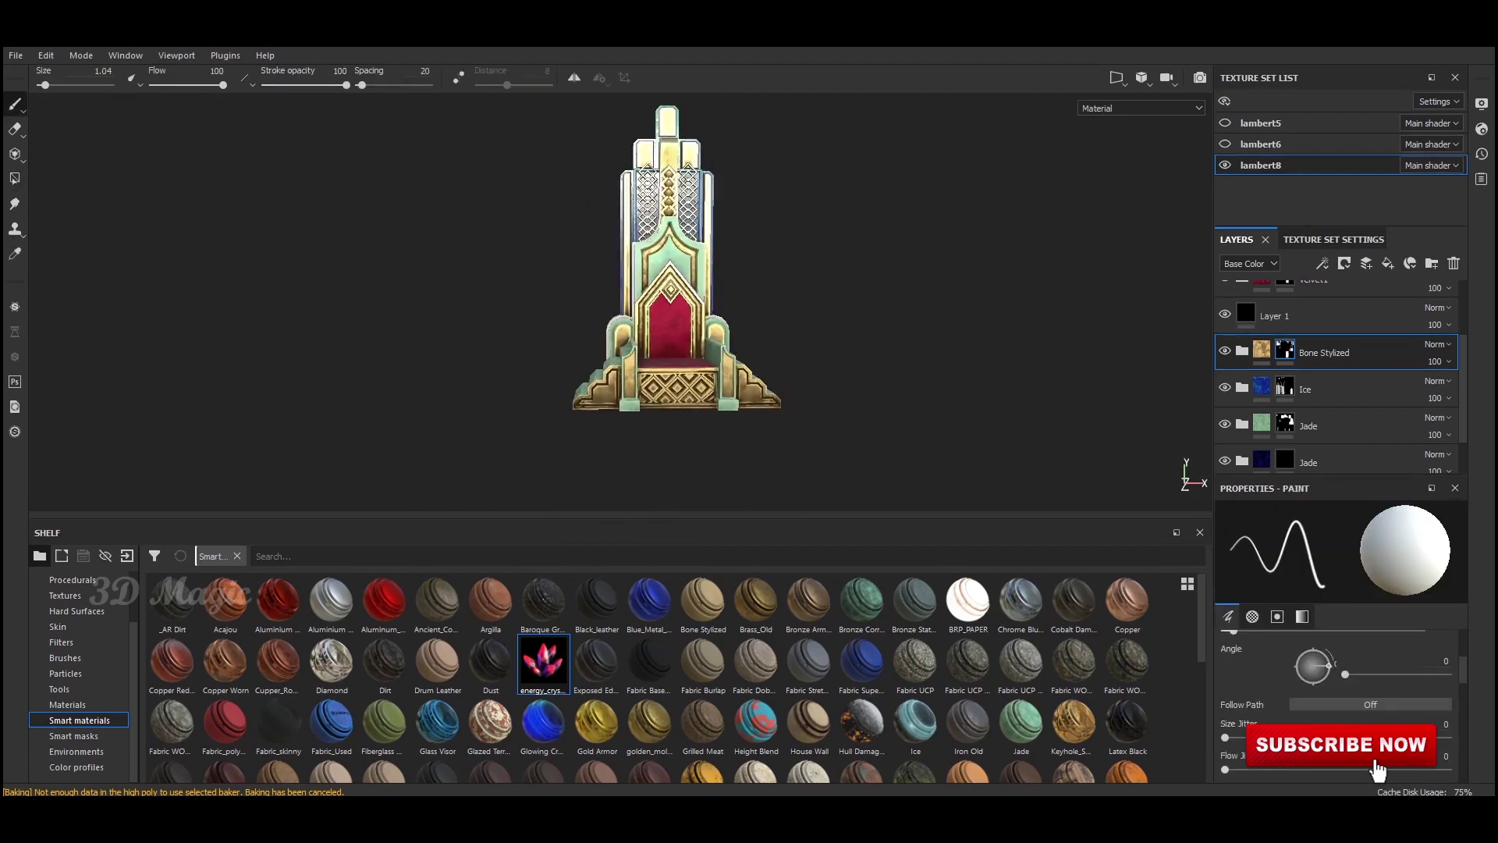
{"action": "mouse_move", "coordinate": [822, 354]}
{"action": "left_mouse_down", "text": "alt"}
{"action": "mouse_move", "coordinate": [780, 328]}
{"action": "mouse_move", "coordinate": [774, 277]}
{"action": "left_mouse_up", "text": "alt"}
{"action": "scroll", "coordinate": [1323, 386], "scroll_direction": "up", "scroll_amount": 2}
Step: Apply a polygon fill on Layer 2, then view the seat and stepped armrests
{"action": "left_click", "coordinate": [1287, 336]}
{"action": "key", "text": "4"}
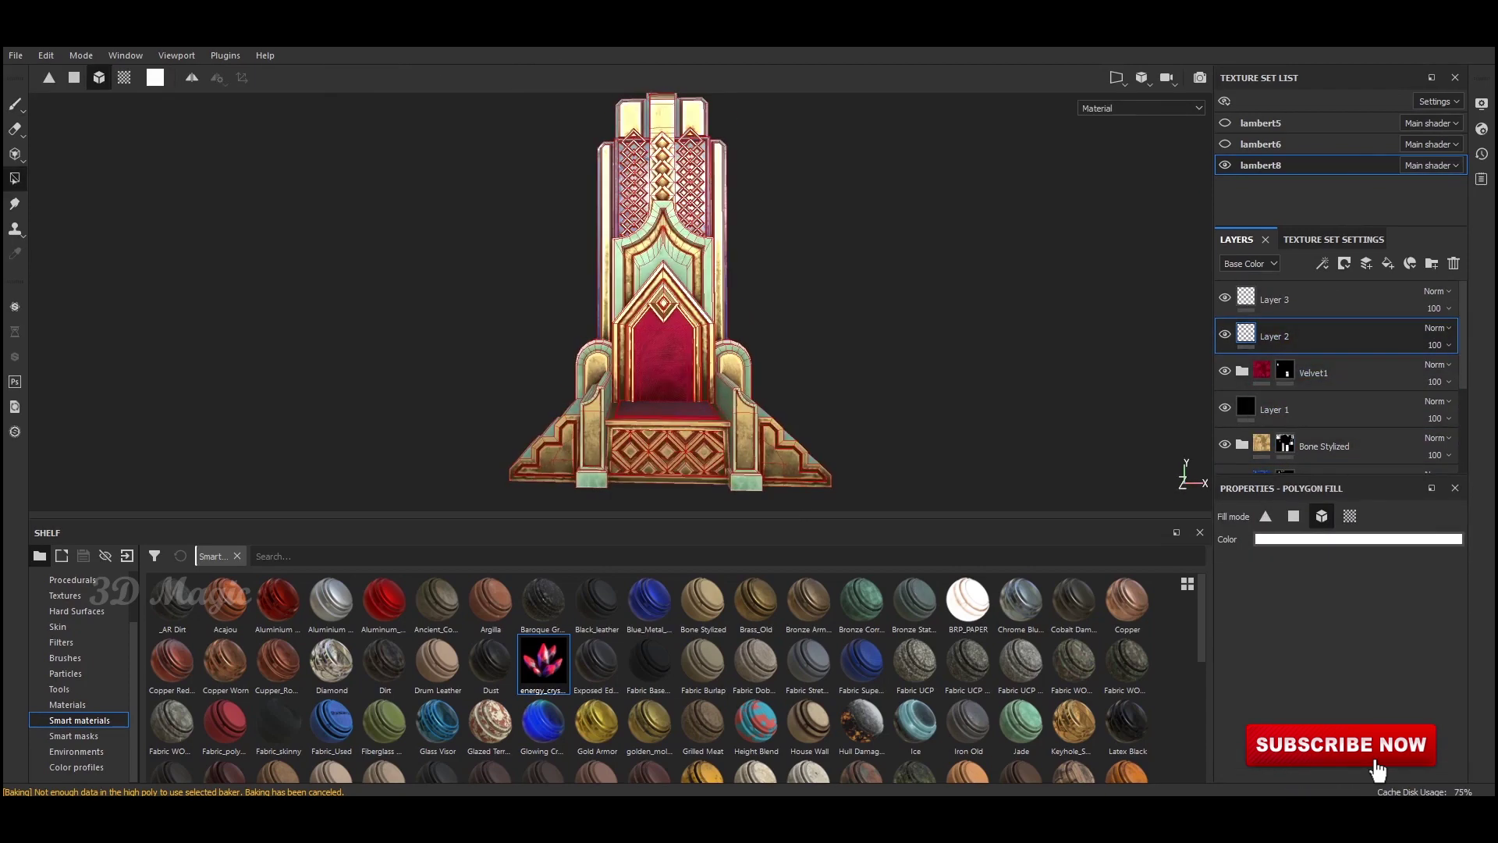
{"action": "key", "text": "1"}
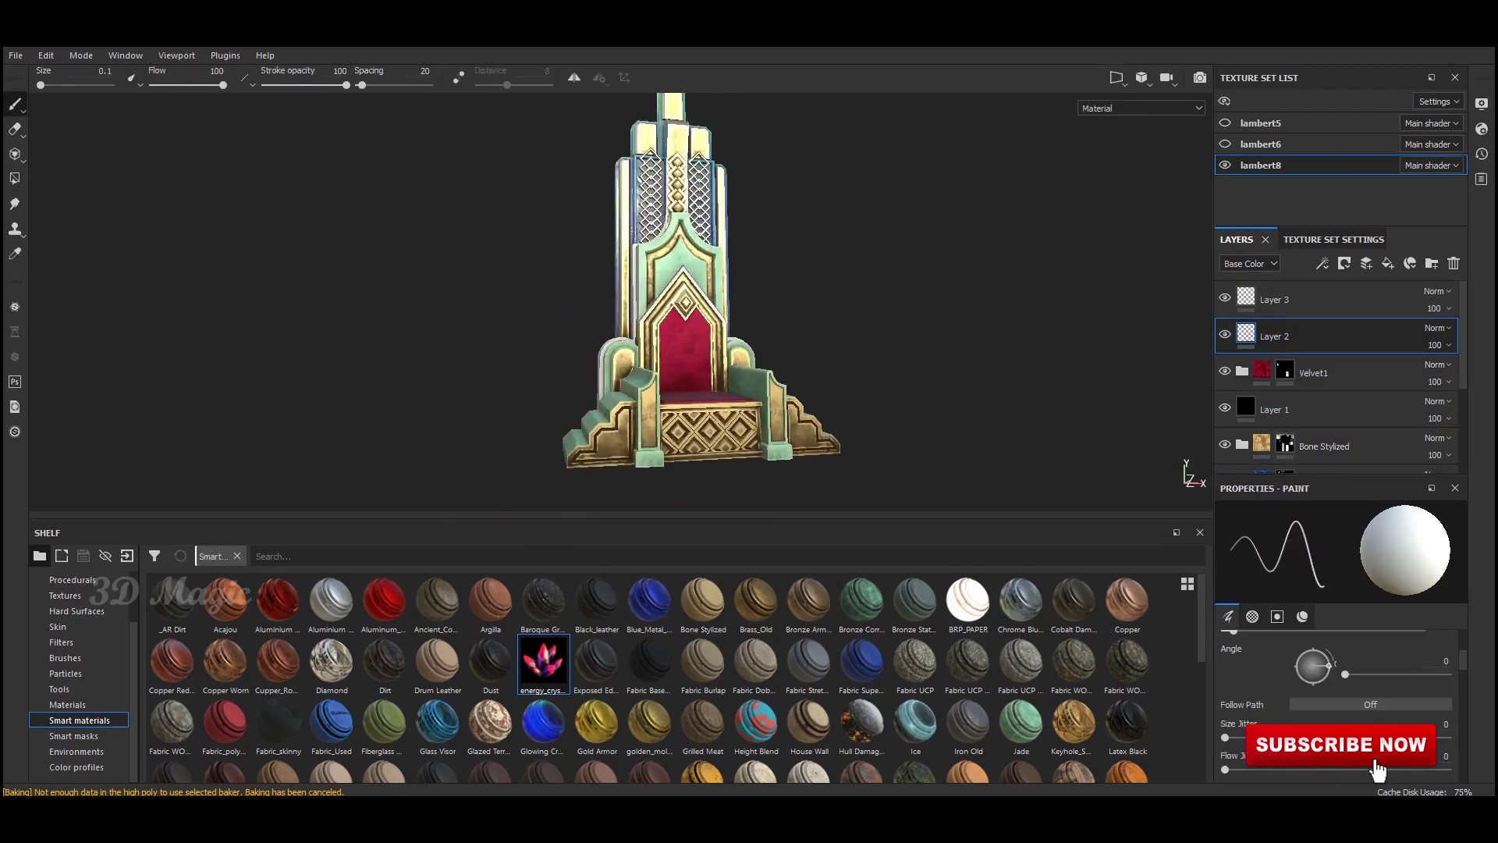
{"action": "left_click_drag", "start_coordinate": [735, 279], "coordinate": [721, 308], "text": "alt"}
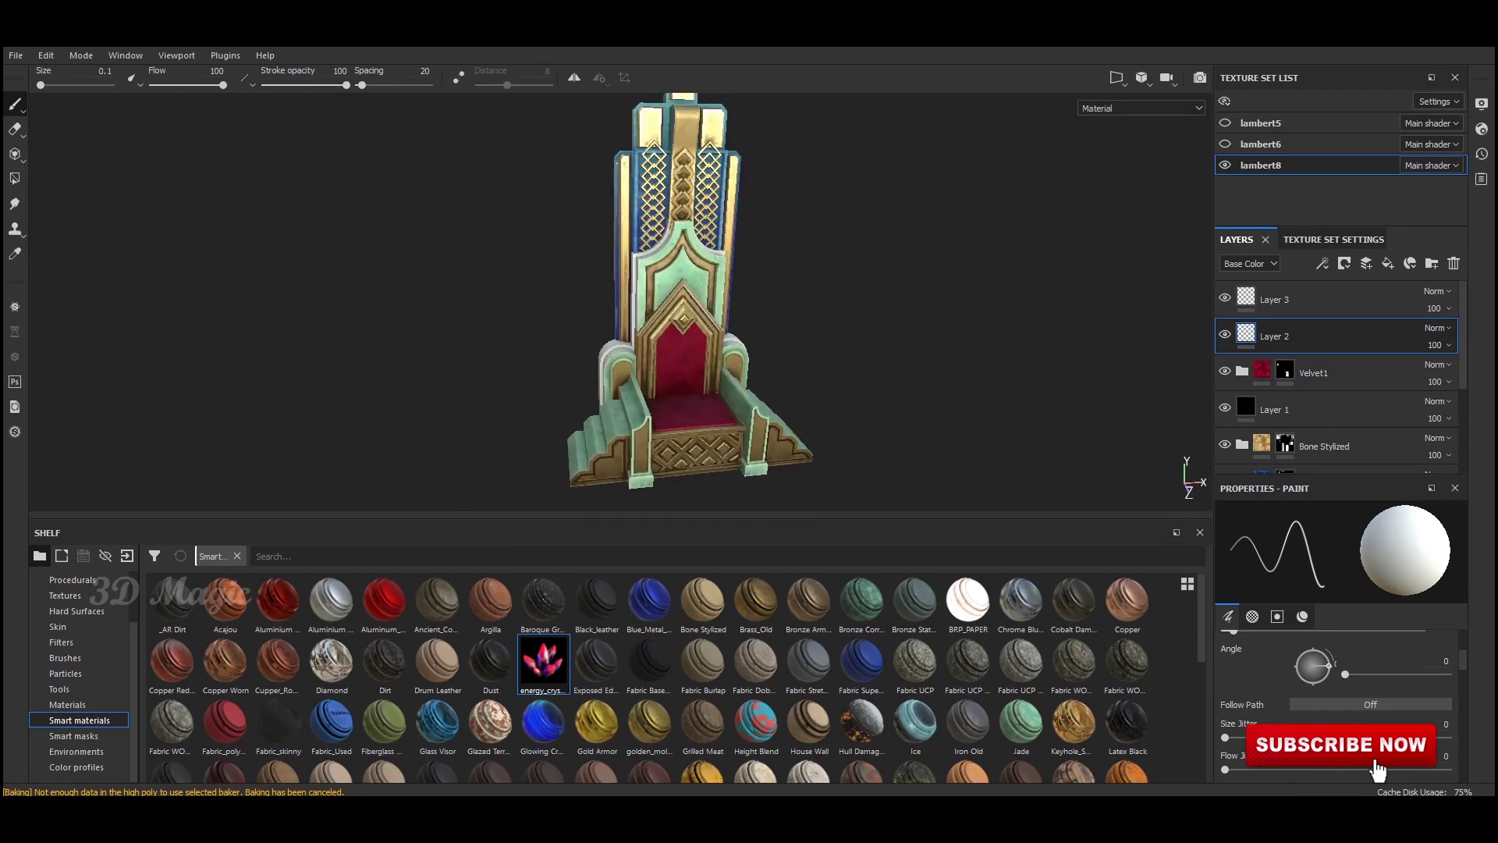
Step: Select the dark blue Jade layer as the active paint layer
{"action": "key", "text": "4"}
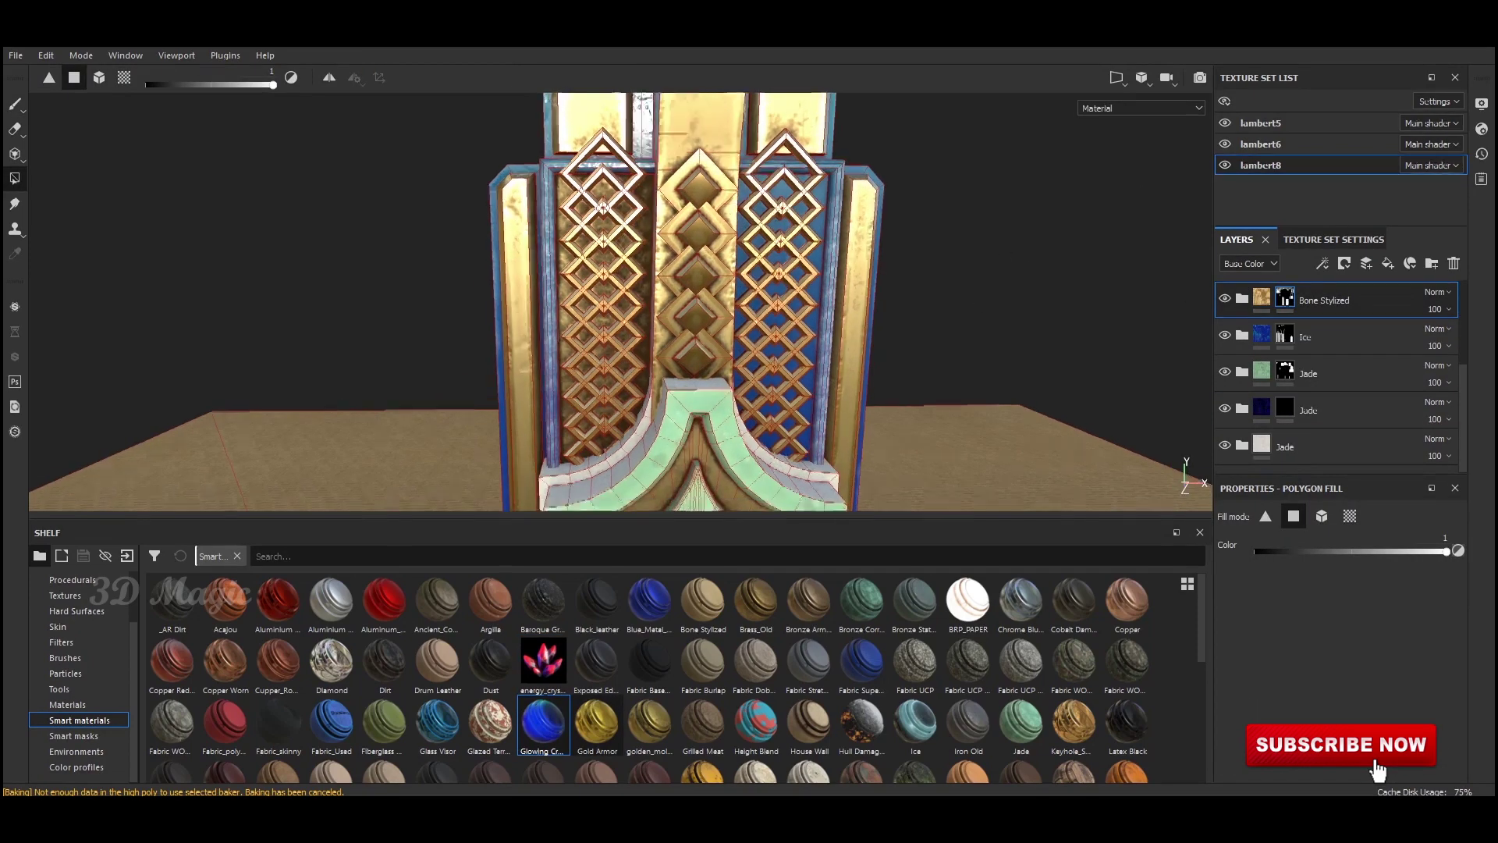
{"action": "key", "text": "1"}
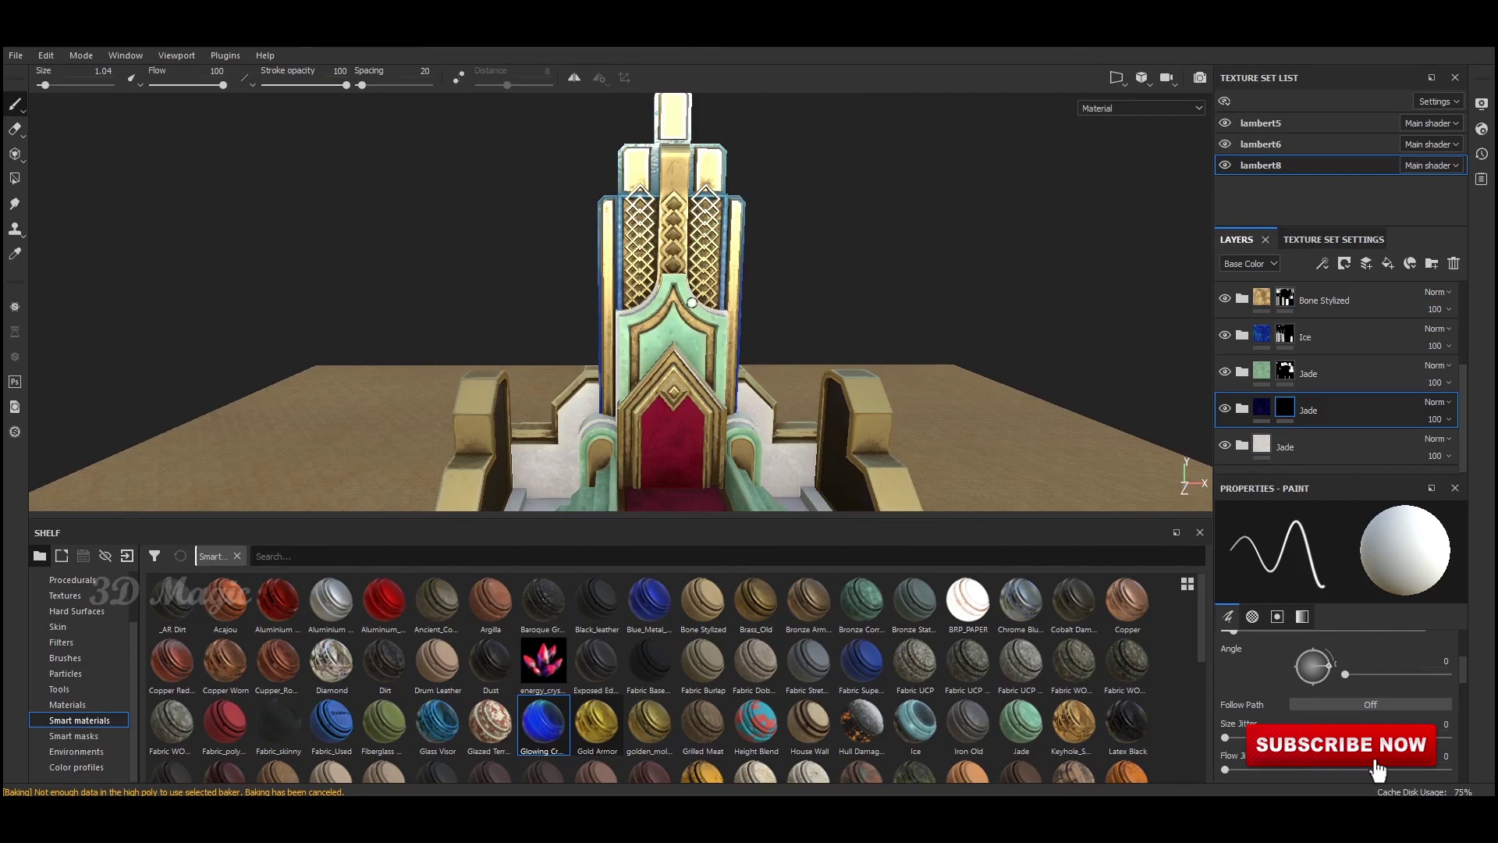
{"action": "left_click", "coordinate": [1330, 372]}
{"action": "key", "text": "4"}
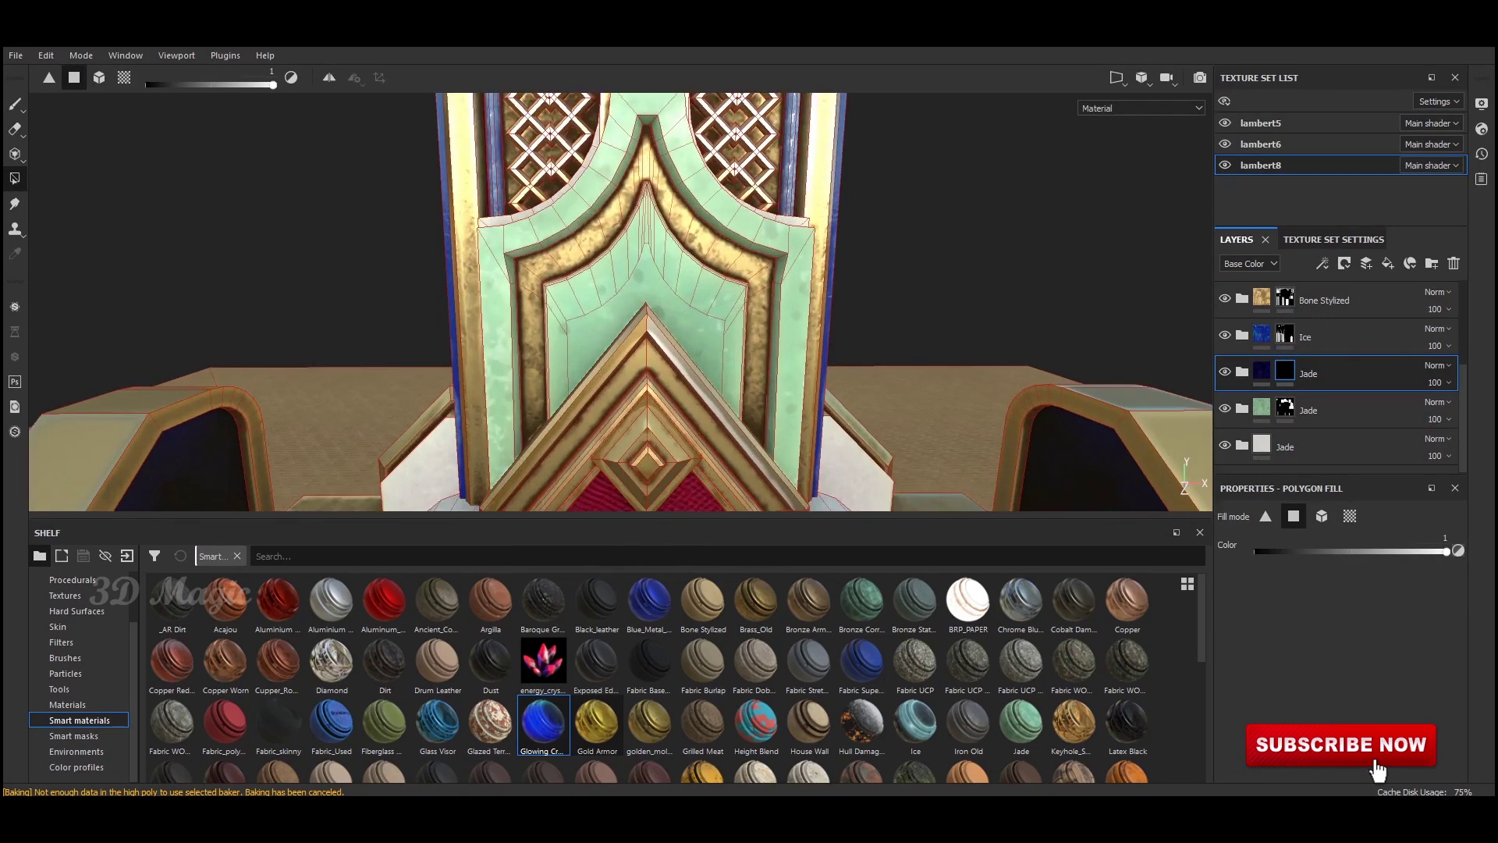
{"action": "key", "text": "1"}
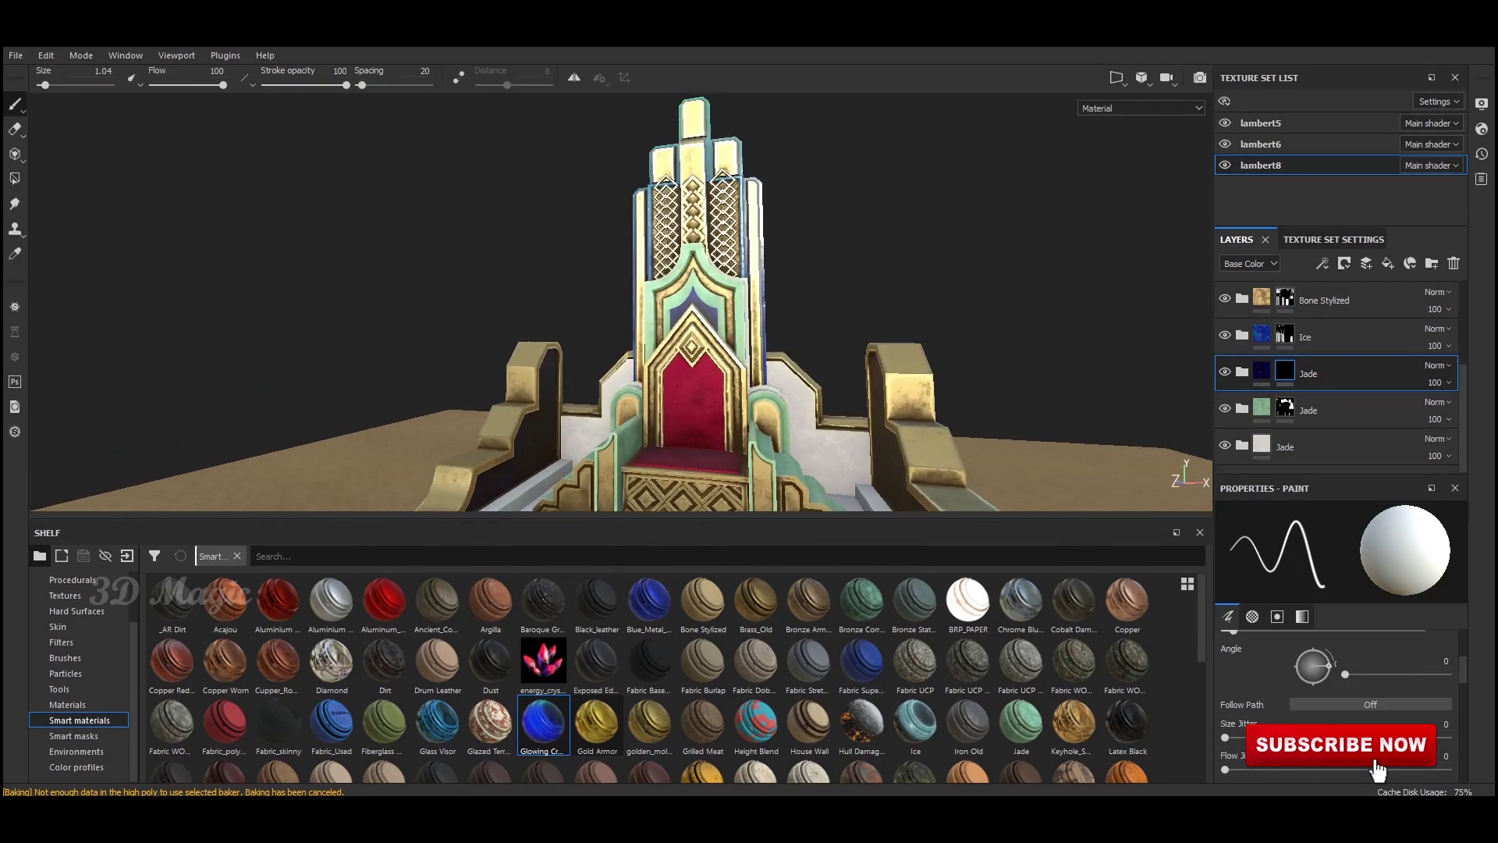
Step: Polygon-fill the backrest's inner panel islands dark blue in the 2D UV view
{"action": "key", "text": "F3"}
{"action": "scroll", "coordinate": [705, 366], "scroll_direction": "up", "scroll_amount": 2}
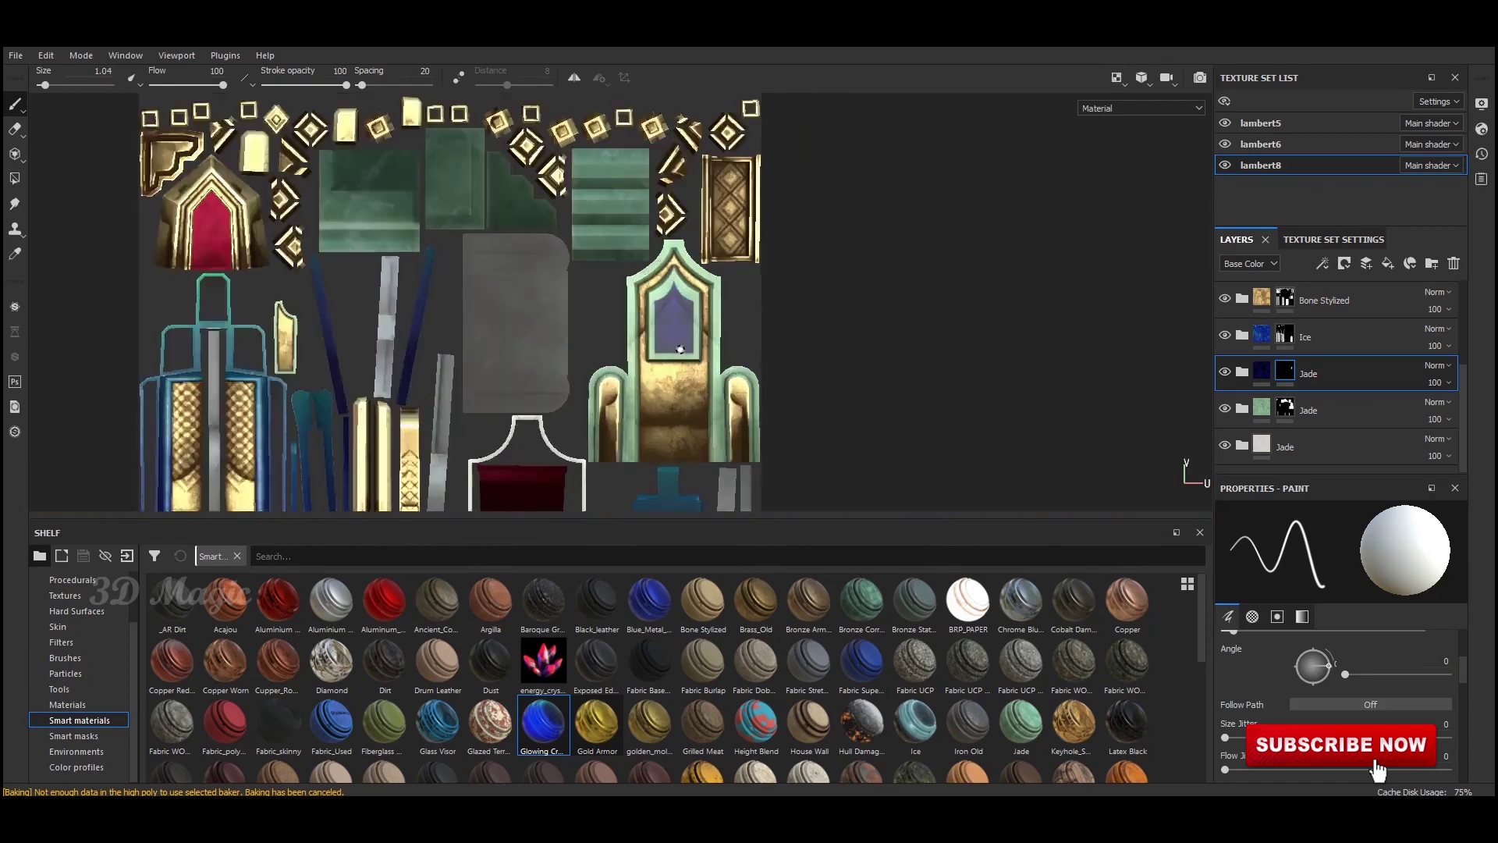
{"action": "scroll", "coordinate": [706, 365], "scroll_direction": "up", "scroll_amount": 3}
{"action": "key", "text": "4"}
{"action": "scroll", "coordinate": [651, 235], "scroll_direction": "up", "scroll_amount": 2}
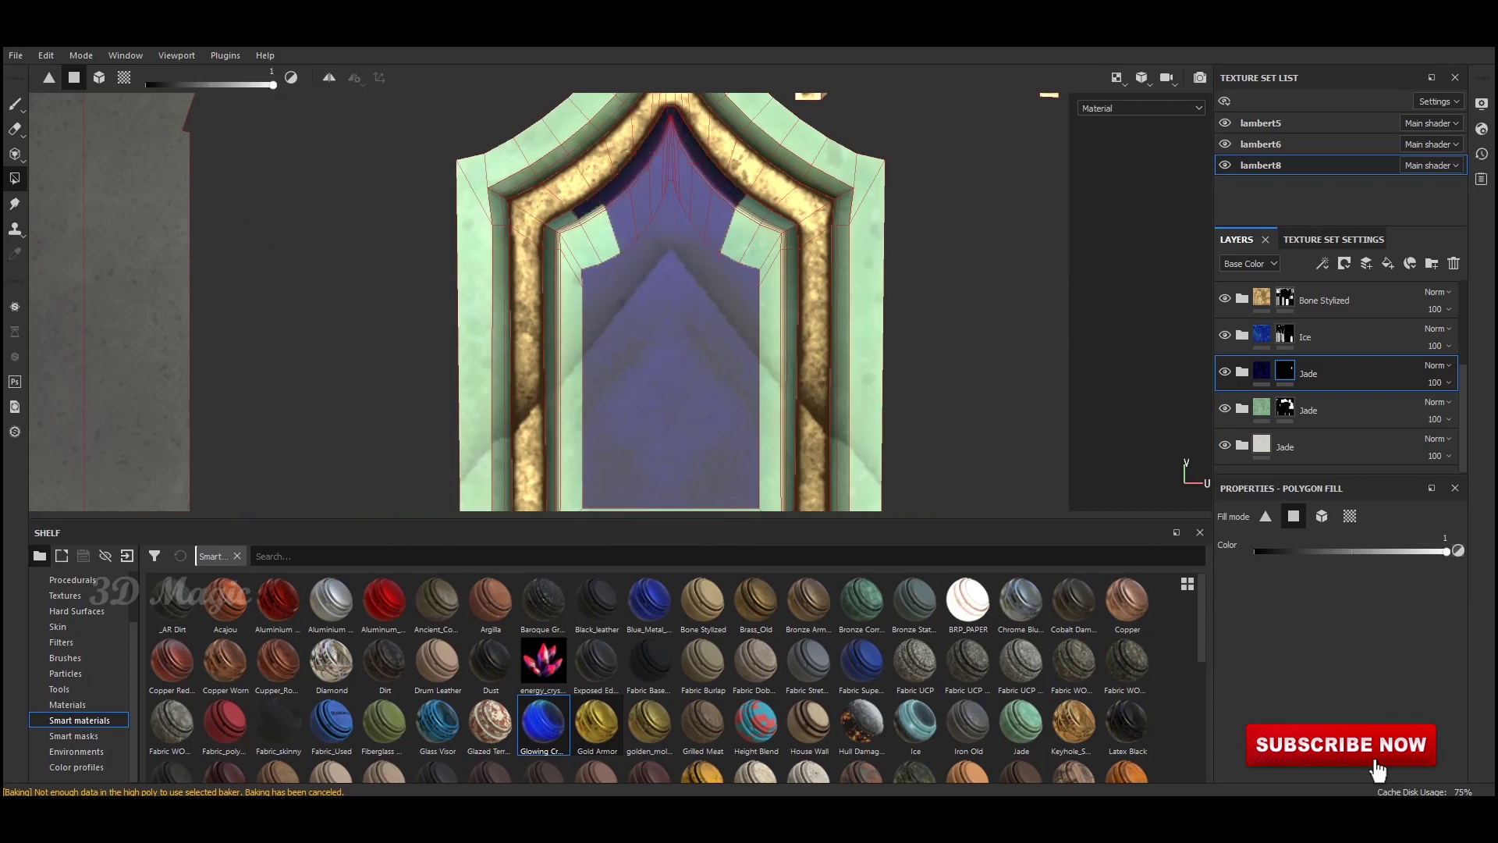
{"action": "middle_click_drag", "start_coordinate": [593, 250], "coordinate": [602, 223]}
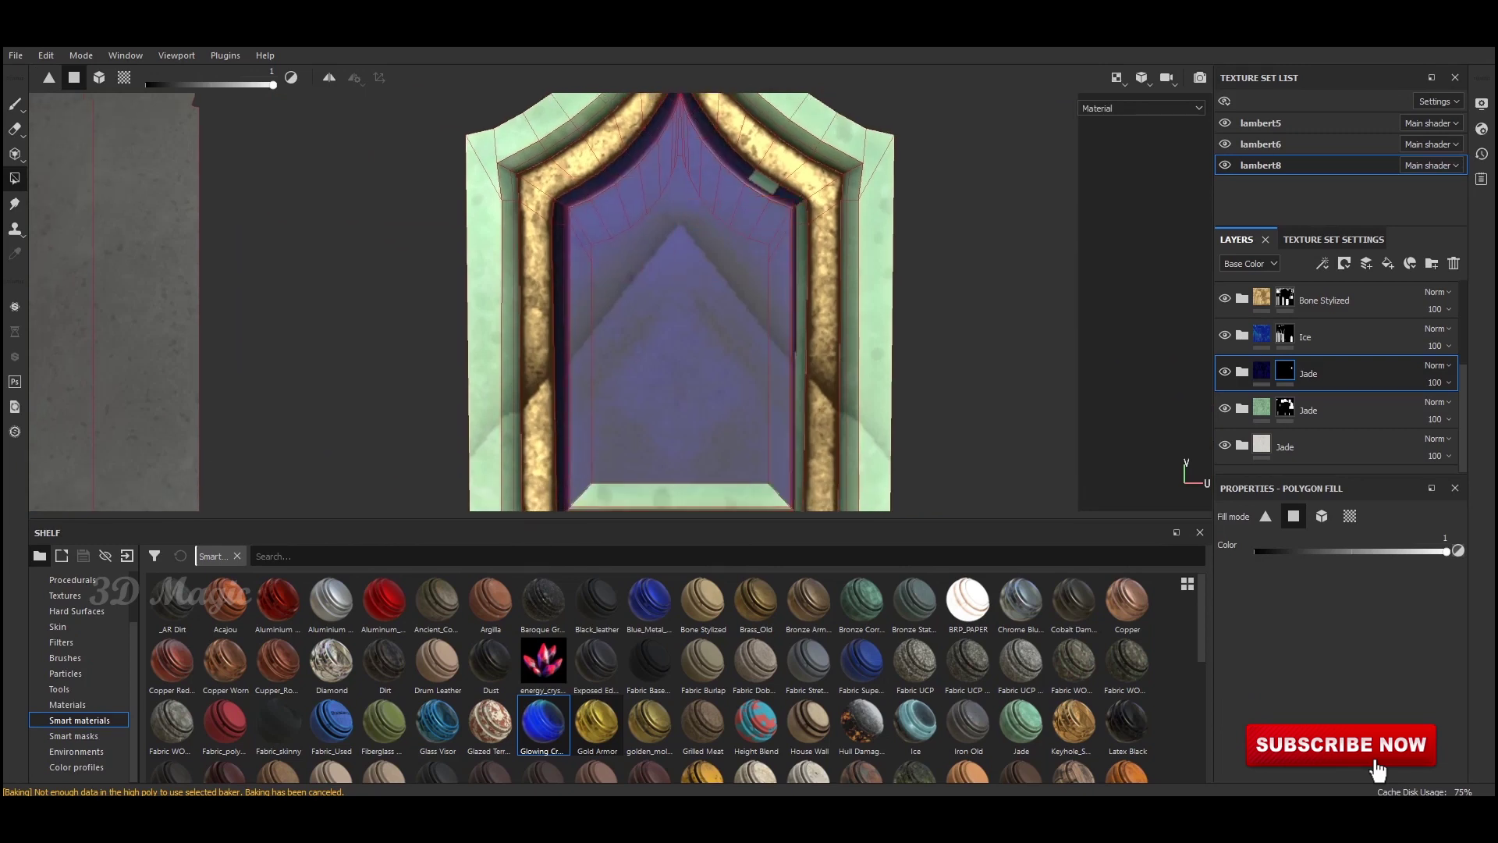
{"action": "middle_click_drag", "start_coordinate": [602, 351], "coordinate": [602, 226]}
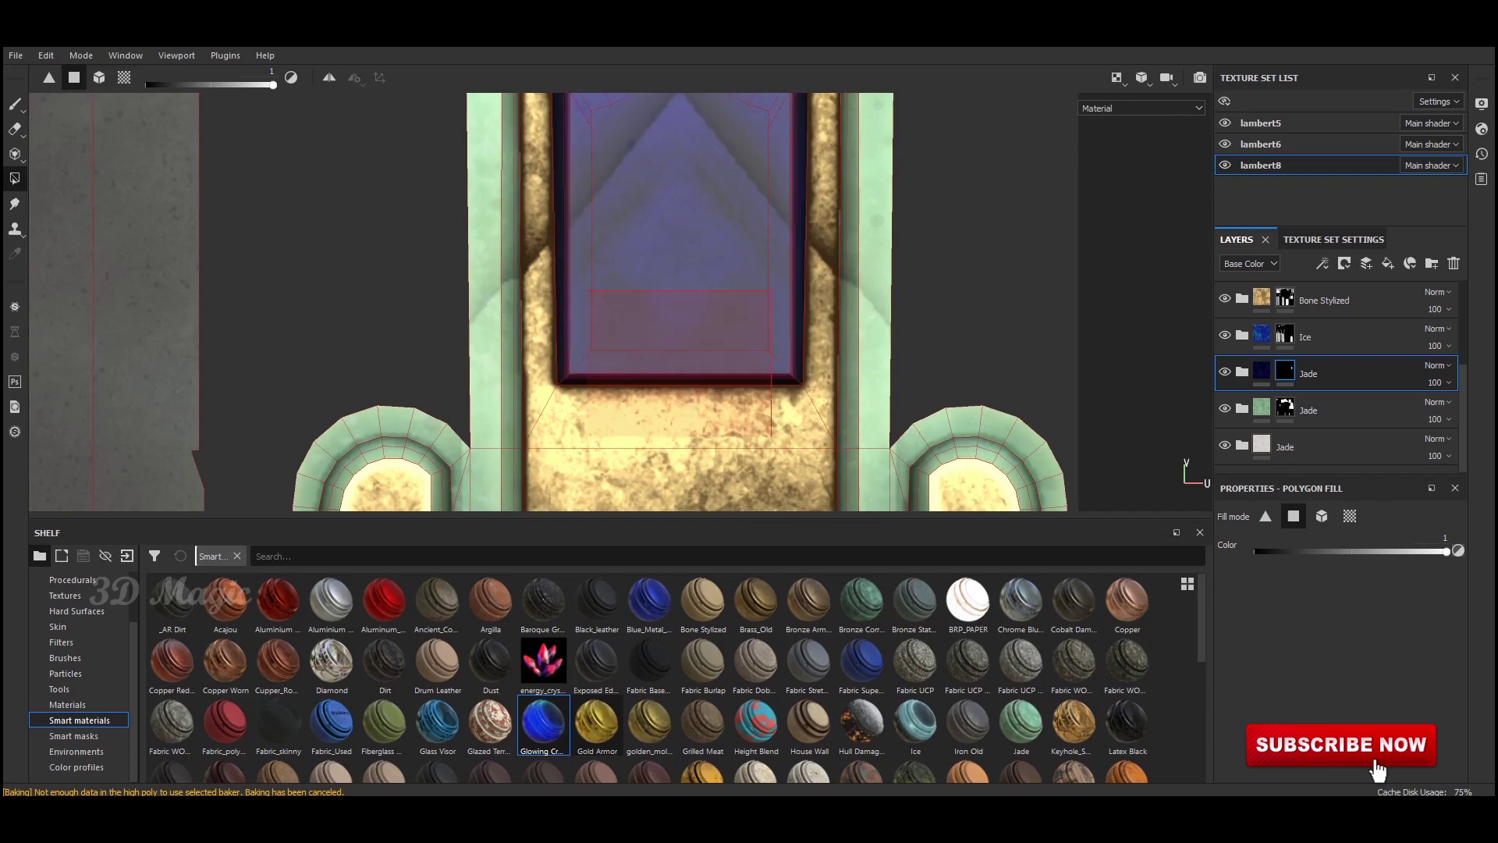
{"action": "key", "text": "F2"}
{"action": "key", "text": "1"}
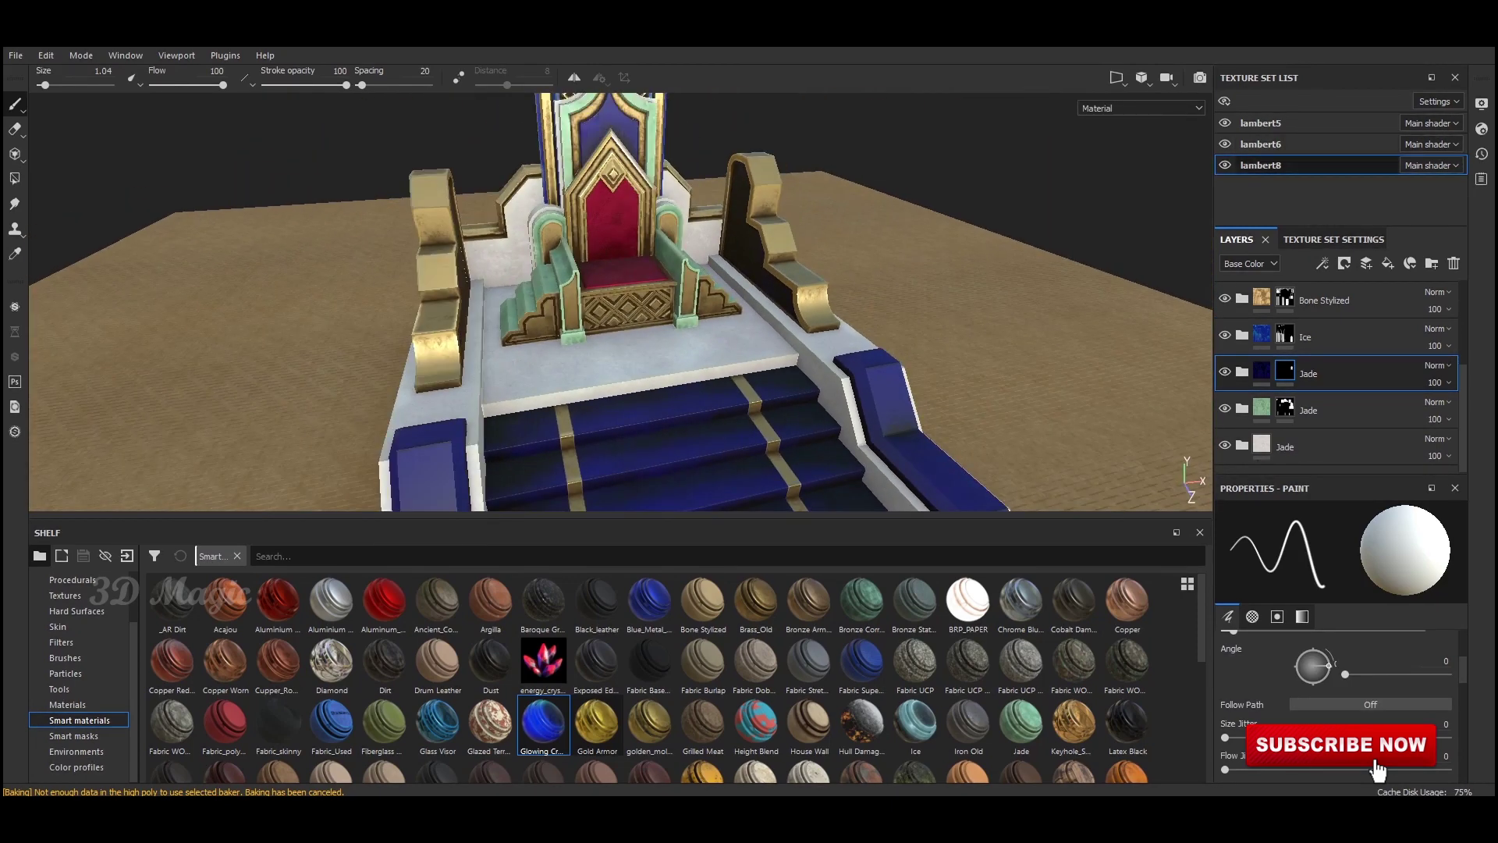
Step: Hide the lambert6 stairs texture set and cycle through brush, projection and polygon-fill tools
{"action": "left_click", "coordinate": [1225, 144]}
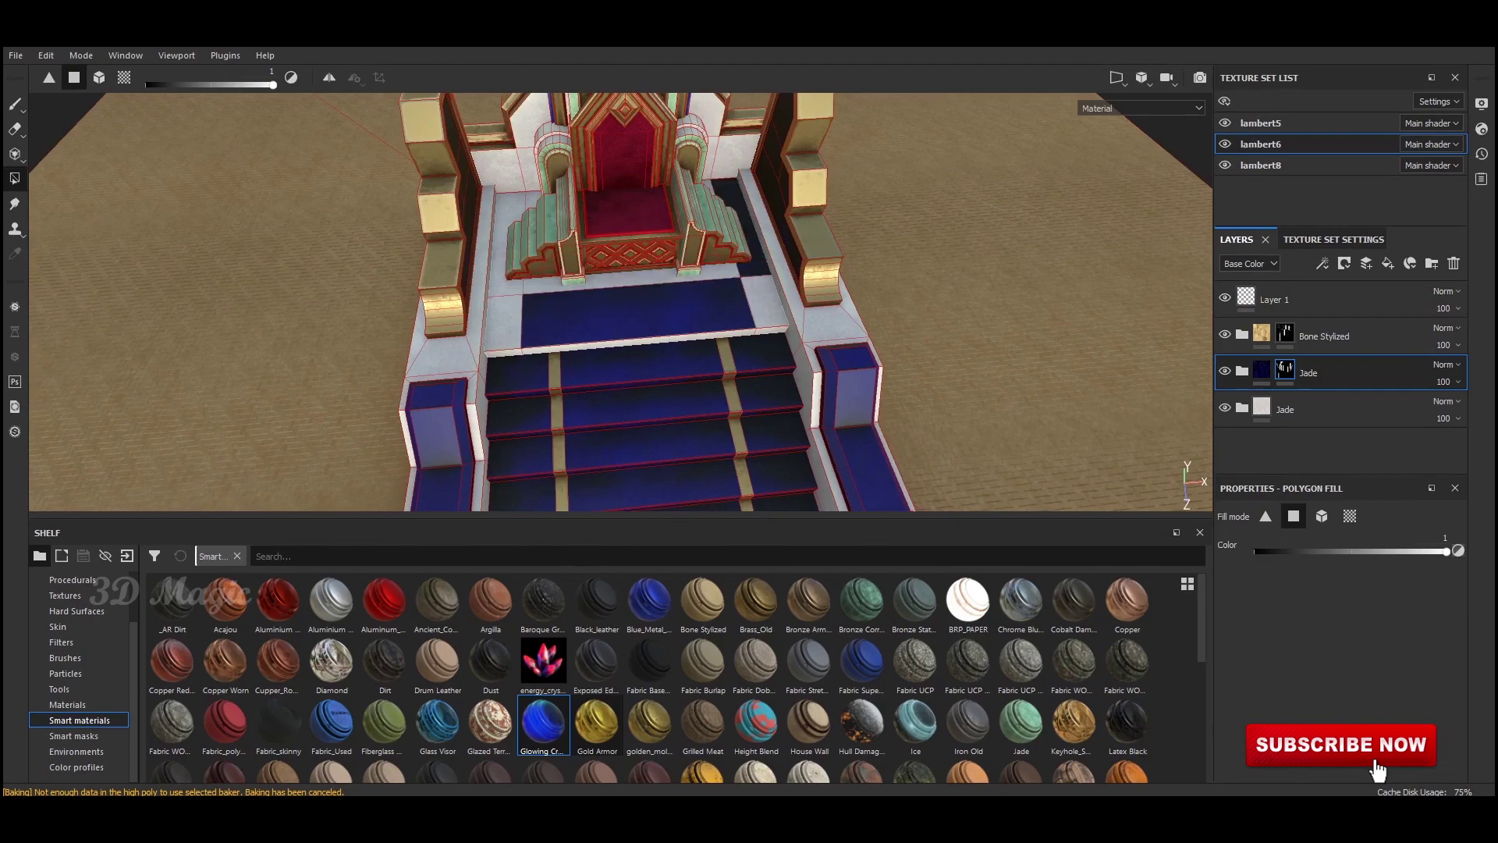
{"action": "key", "text": "1"}
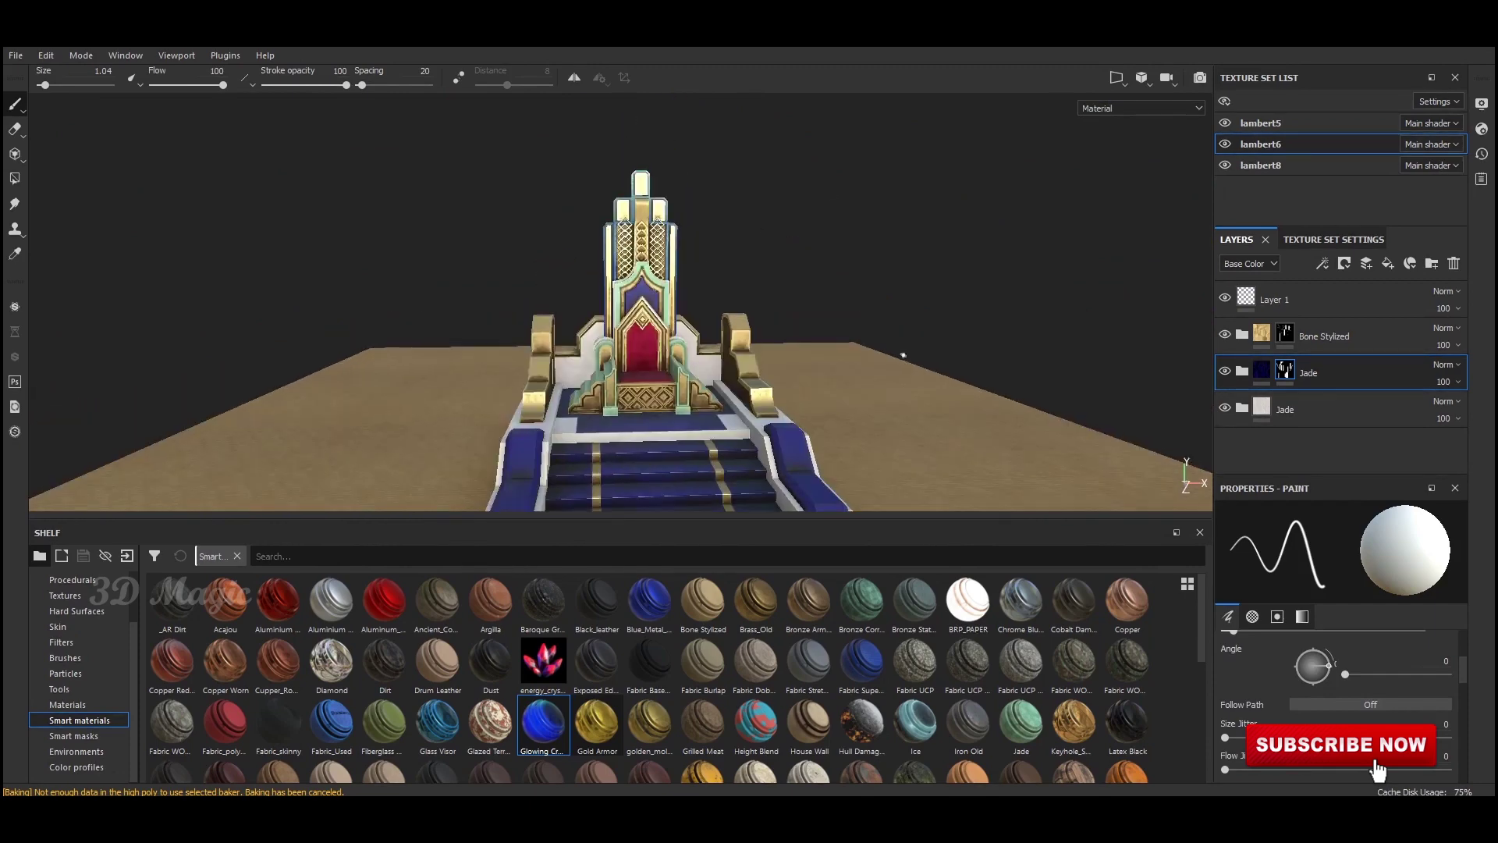
{"action": "key", "text": "4"}
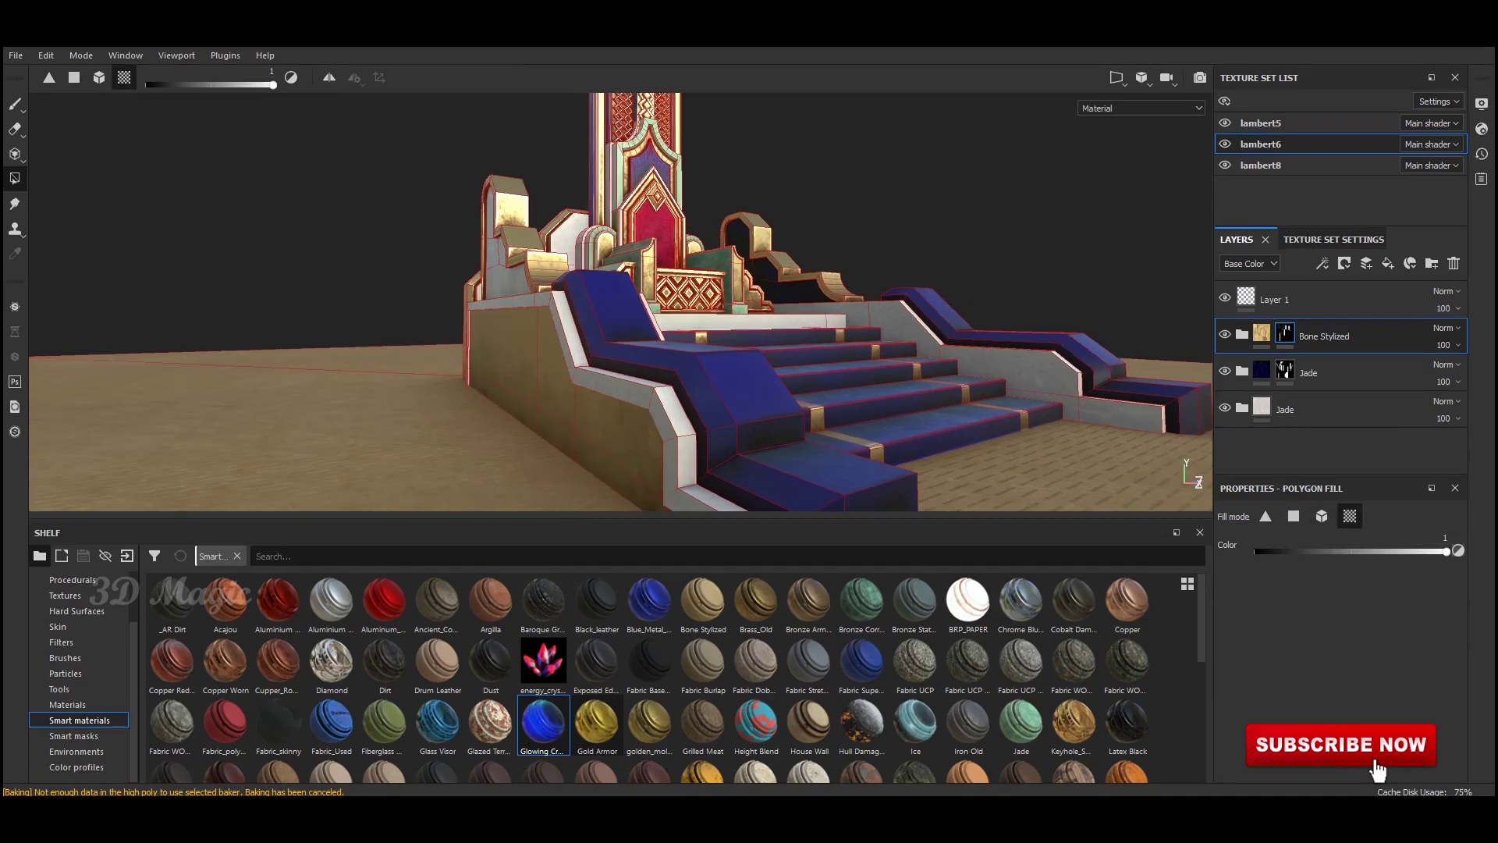
{"action": "key", "text": "1"}
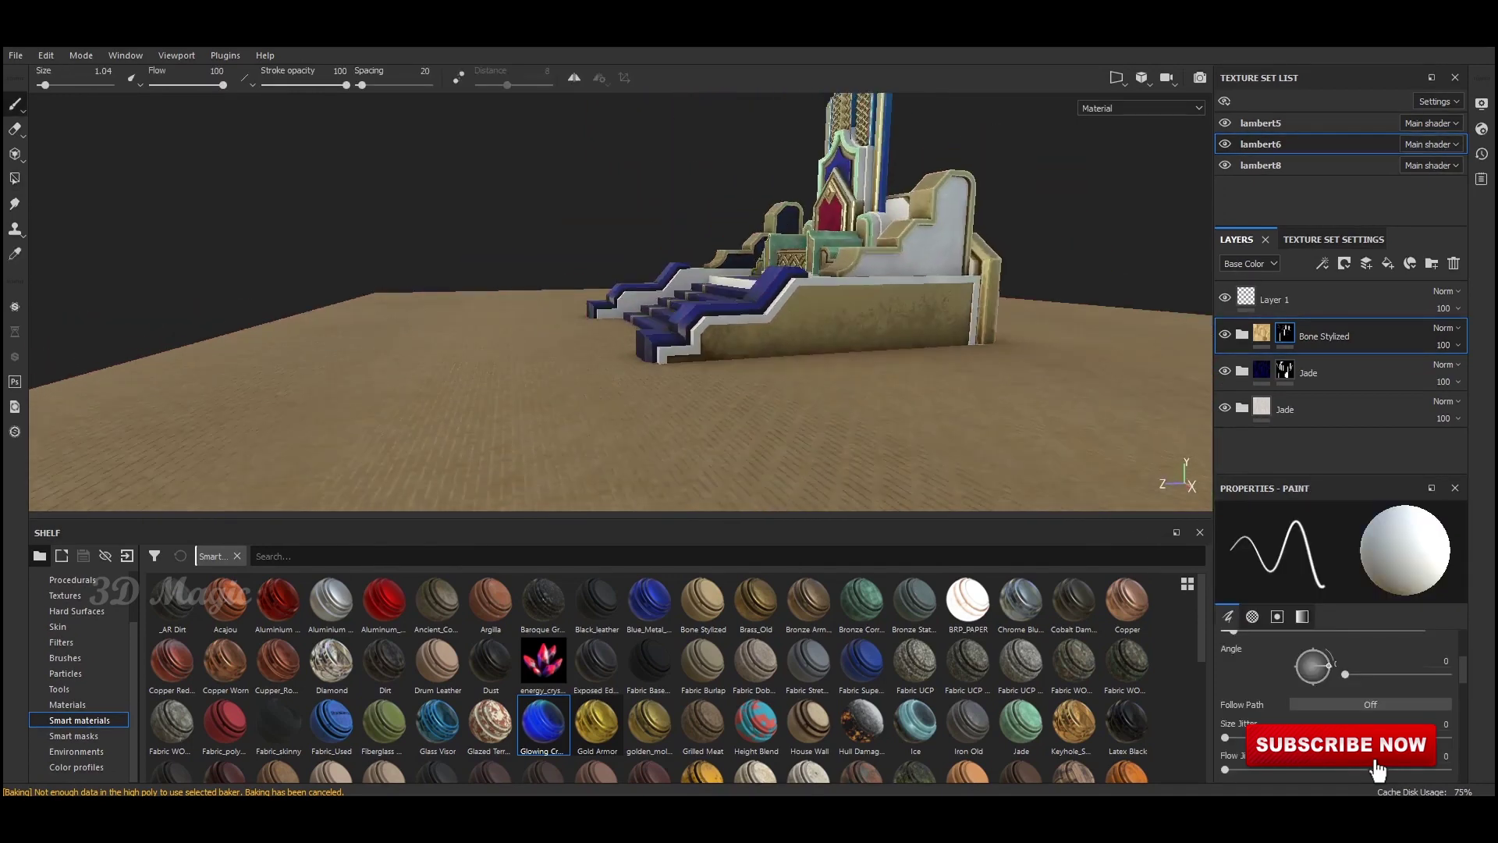
{"action": "key", "text": "3"}
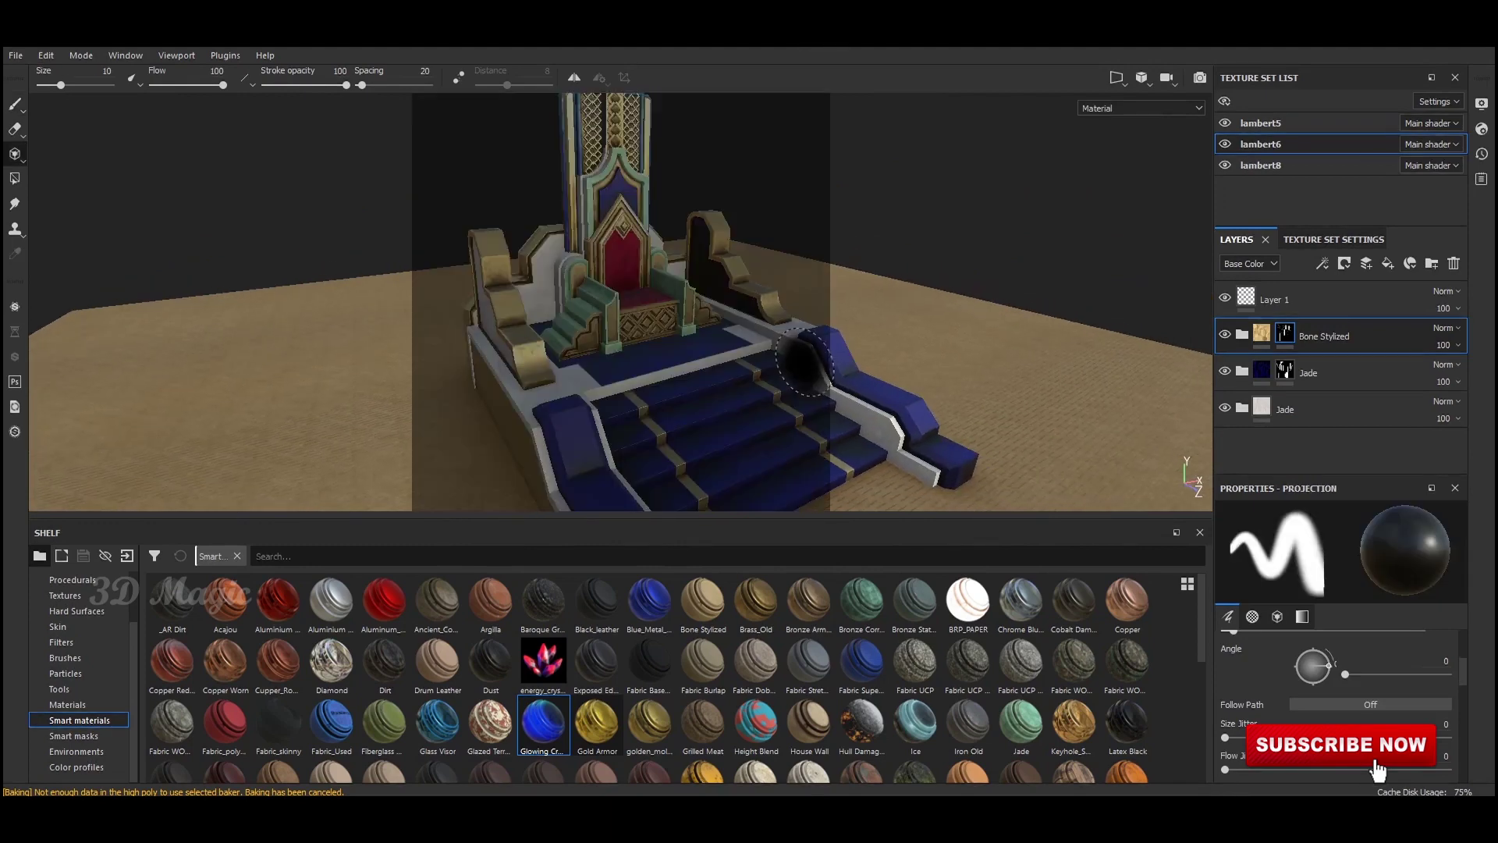
{"action": "key", "text": "4"}
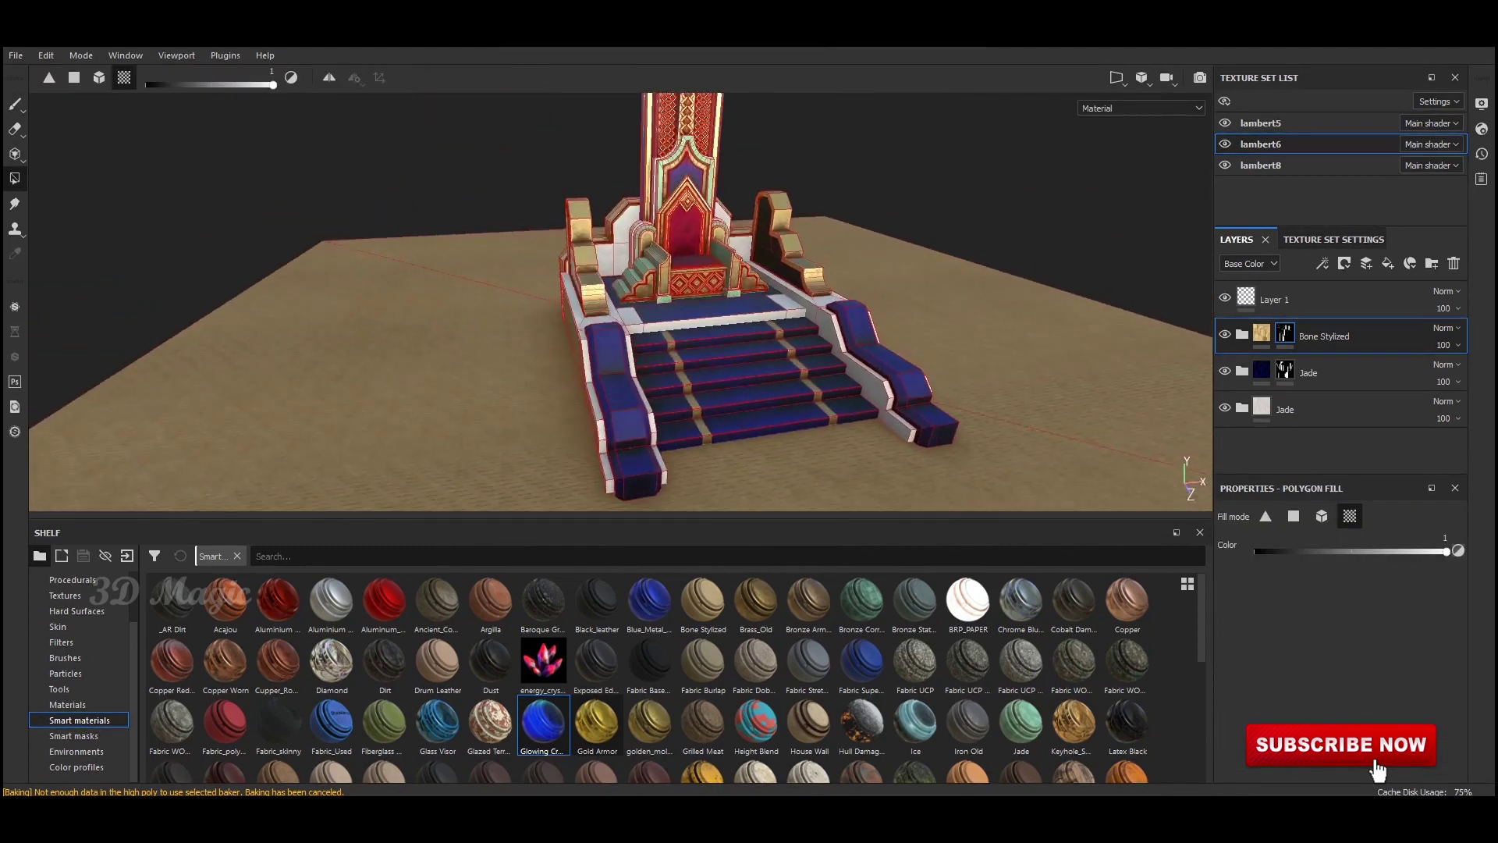
{"action": "key", "text": "1"}
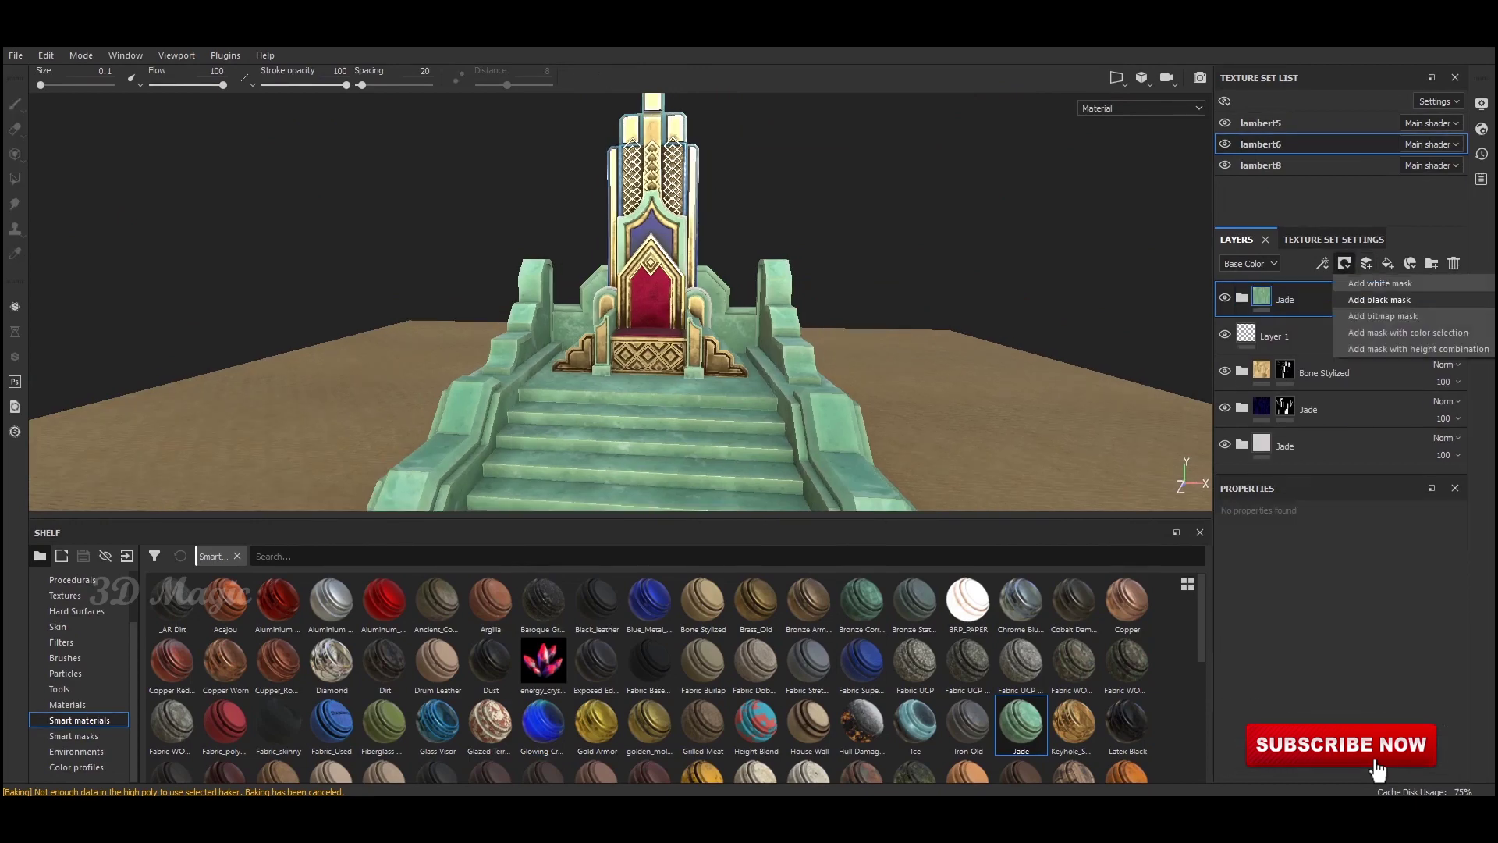
Step: Add a black mask that hides the Jade layer everywhere, then view the throne from behind
{"action": "left_click", "coordinate": [1379, 299]}
{"action": "key", "text": "1"}
{"action": "key", "text": "f"}
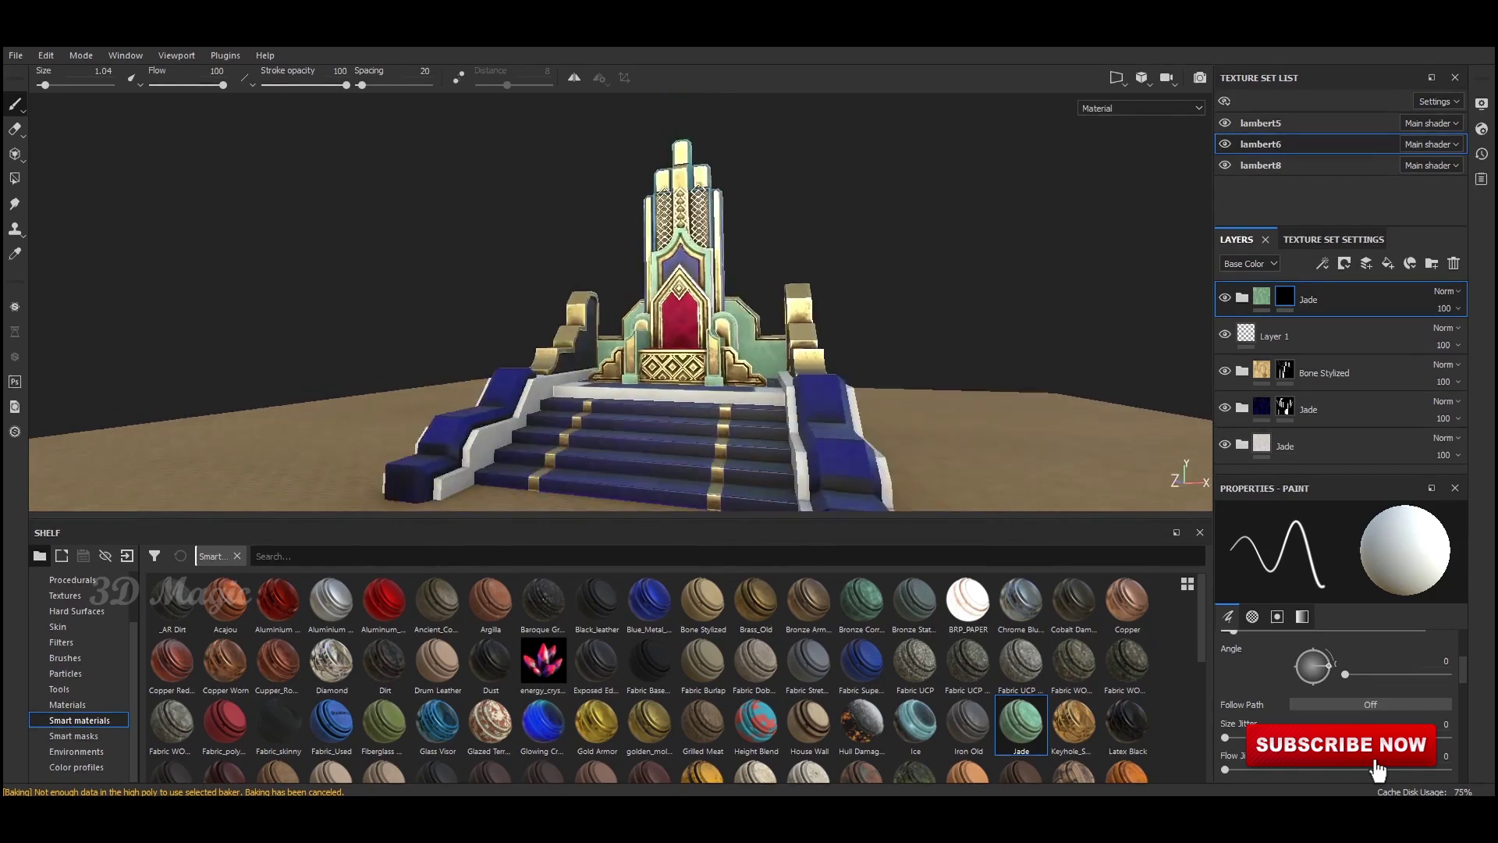
{"action": "mouse_move", "coordinate": [702, 312]}
{"action": "left_mouse_down", "text": "alt"}
{"action": "mouse_move", "coordinate": [546, 320]}
{"action": "mouse_move", "coordinate": [562, 312]}
{"action": "left_mouse_up", "text": "alt"}
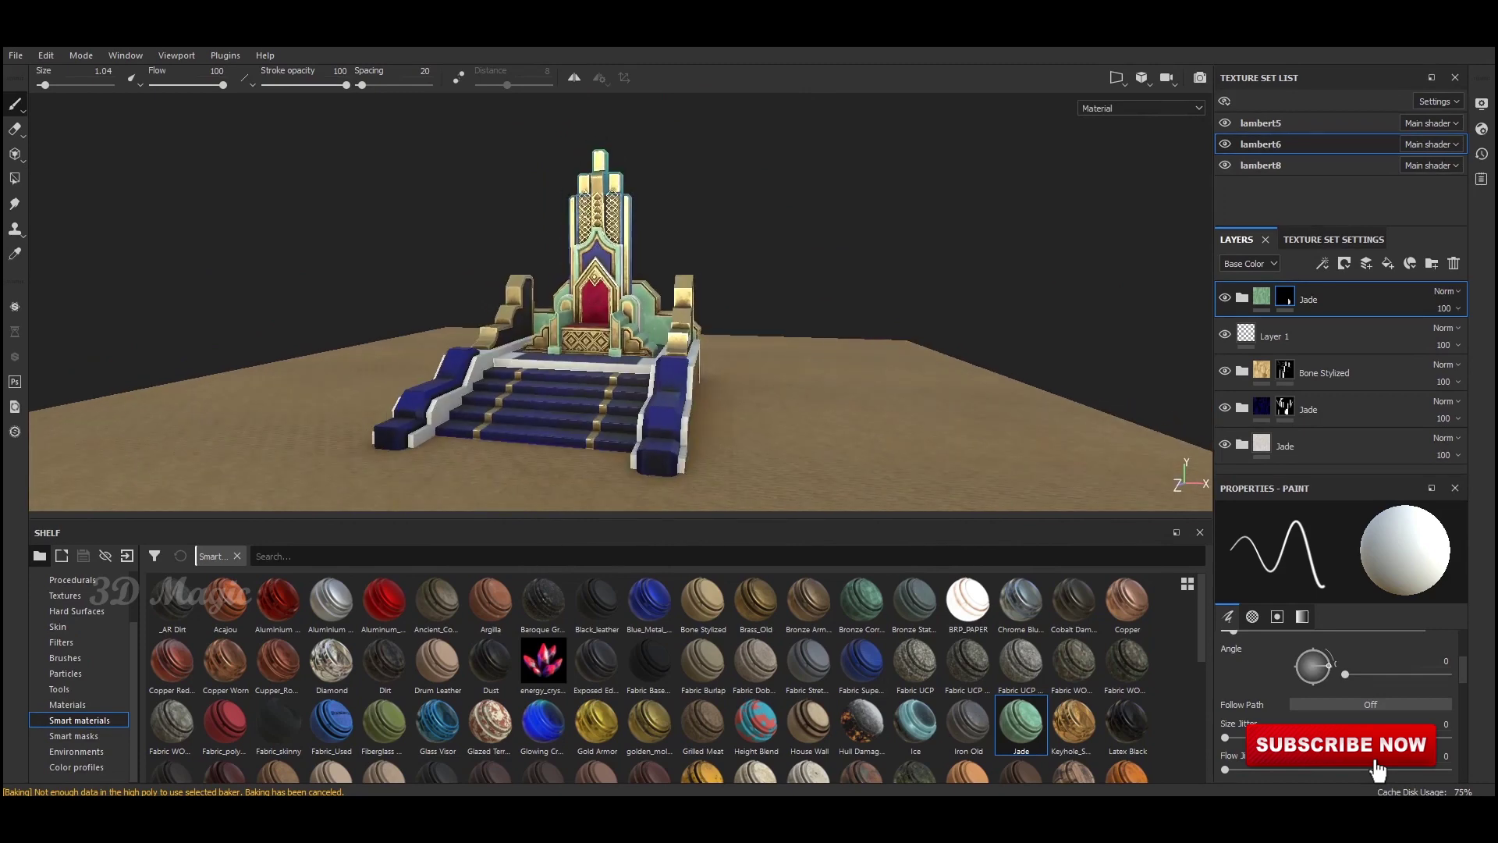
{"action": "mouse_move", "coordinate": [897, 336]}
{"action": "left_mouse_down", "text": "alt"}
{"action": "mouse_move", "coordinate": [751, 336]}
{"action": "mouse_move", "coordinate": [858, 328]}
{"action": "left_mouse_up", "text": "alt"}
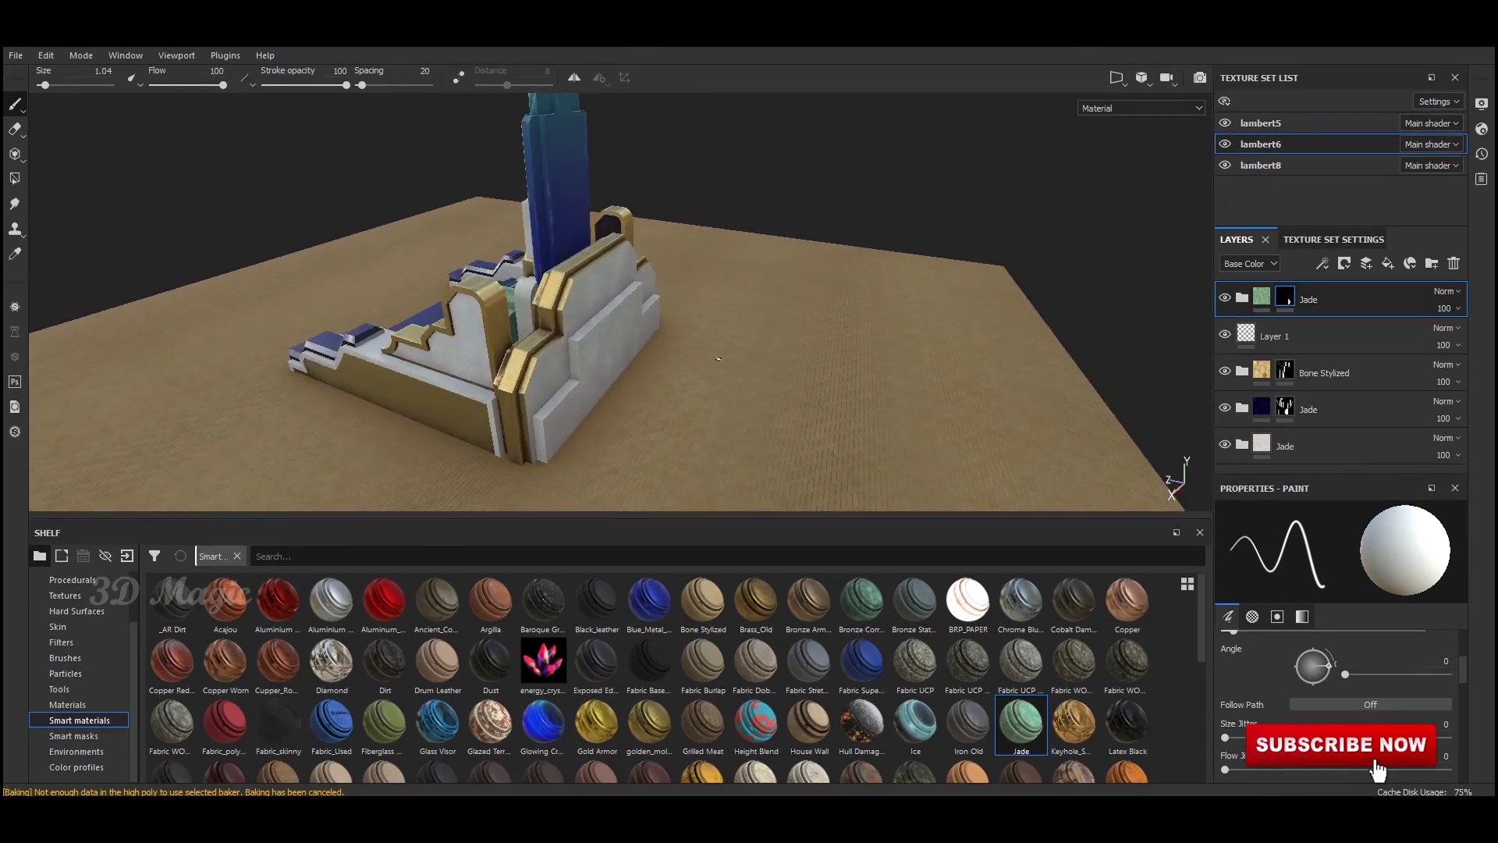
{"action": "key", "text": "4"}
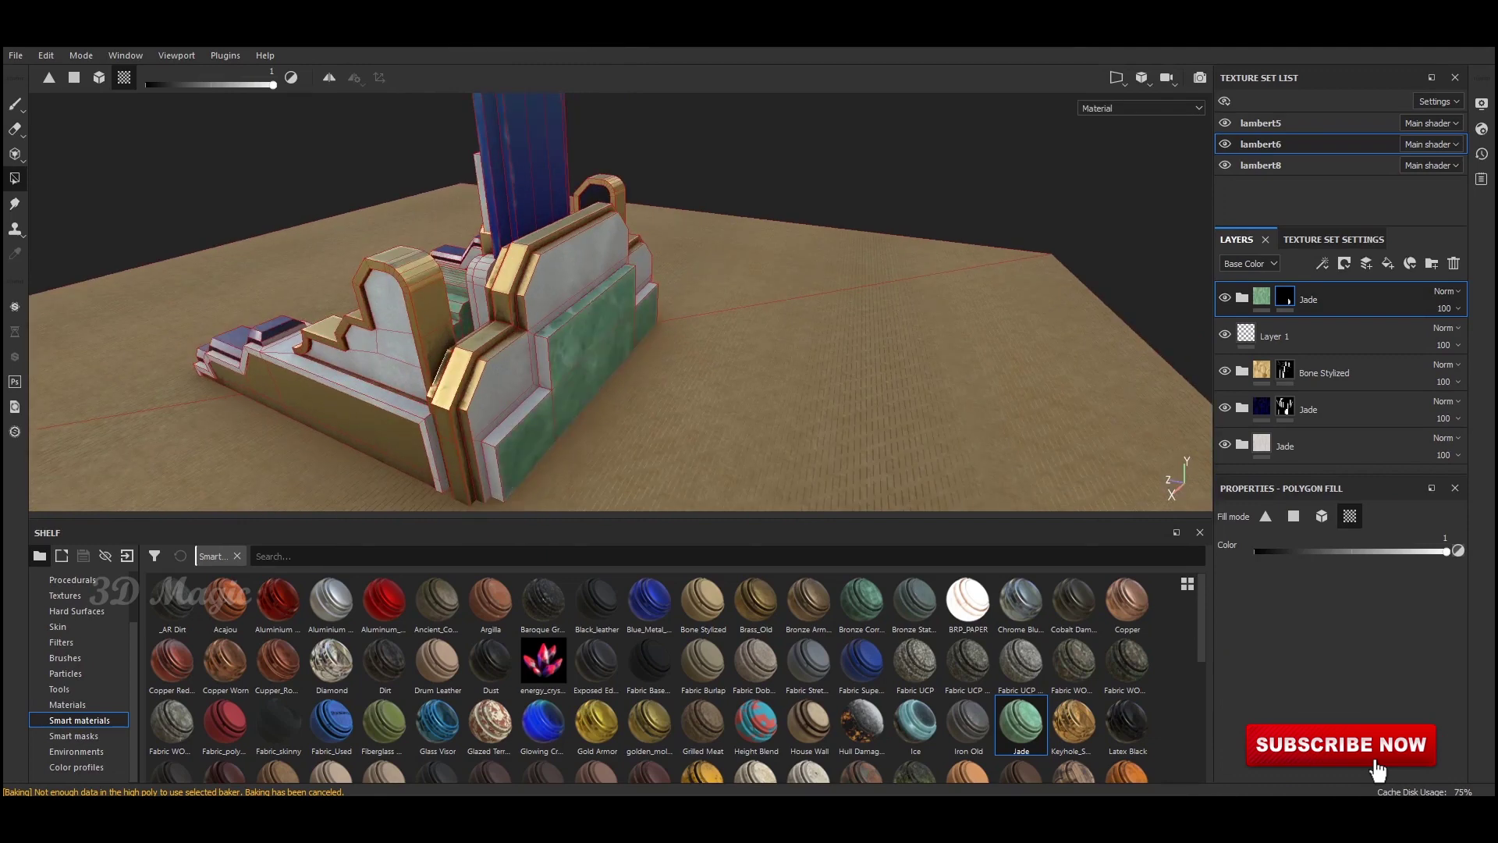
Step: Orbit around the throne and stairs to inspect the far side, front and stairs head-on
{"action": "left_click_drag", "start_coordinate": [624, 312], "coordinate": [858, 312], "text": "alt"}
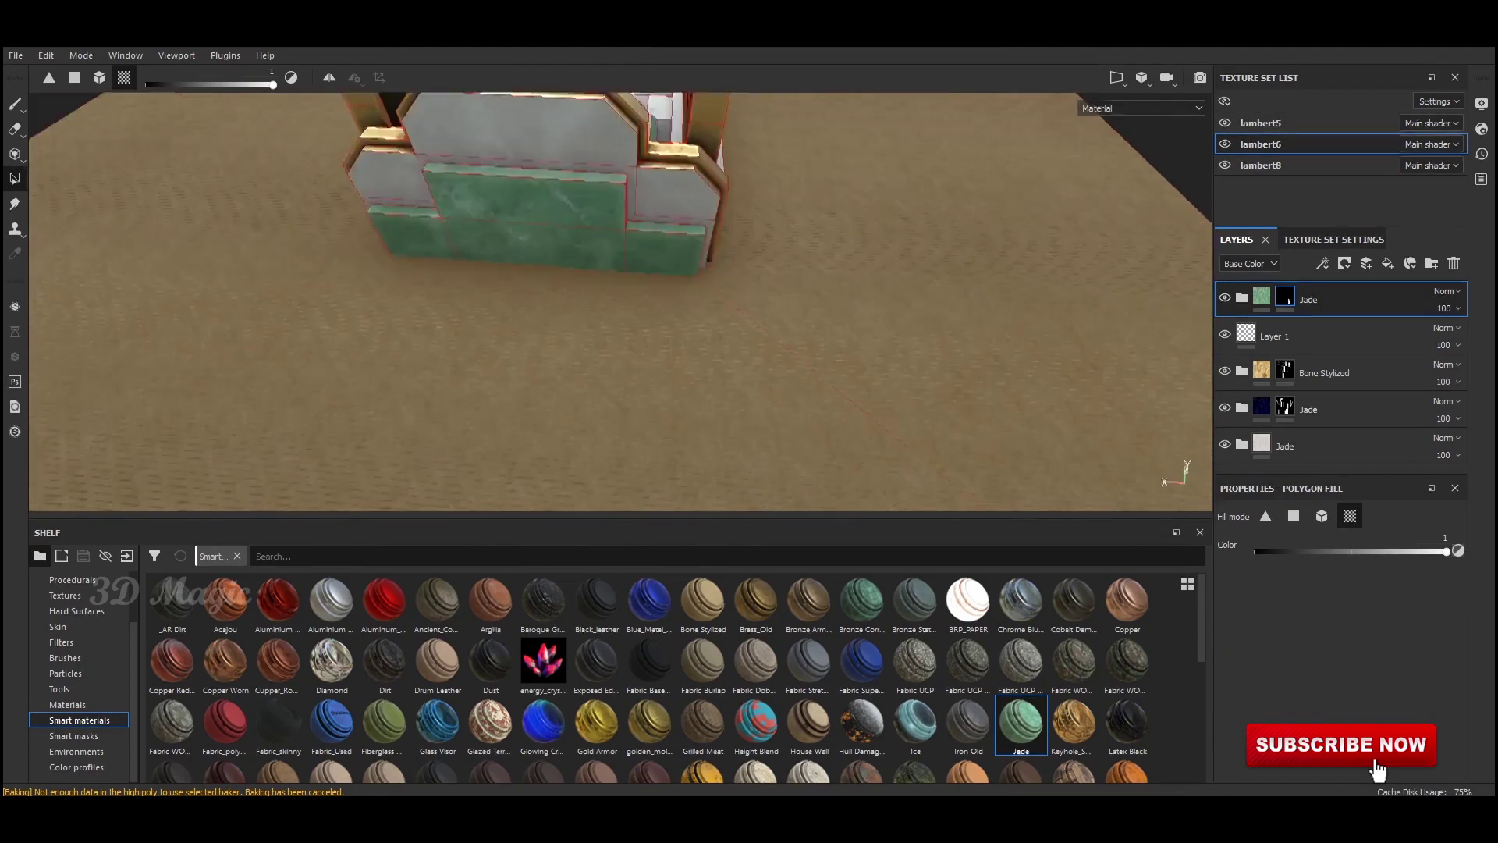
{"action": "key", "text": "1"}
{"action": "mouse_move", "coordinate": [624, 312]}
{"action": "left_mouse_down", "text": "alt"}
{"action": "mouse_move", "coordinate": [1014, 328]}
{"action": "mouse_move", "coordinate": [741, 312]}
{"action": "mouse_move", "coordinate": [975, 312]}
{"action": "left_mouse_up", "text": "alt"}
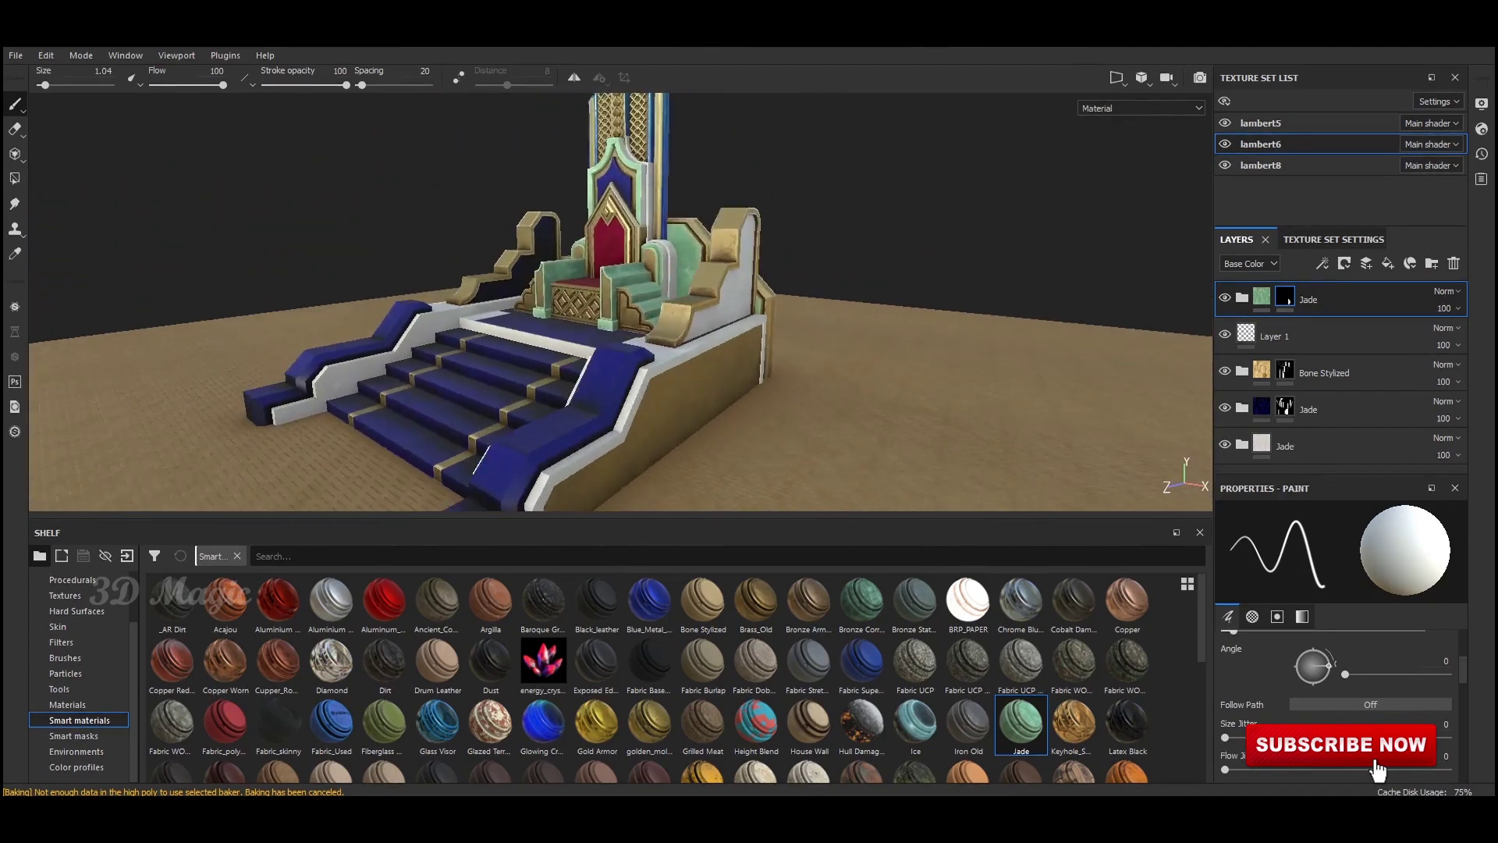
{"action": "left_click_drag", "start_coordinate": [728, 295], "coordinate": [1053, 304], "text": "alt"}
{"action": "mouse_move", "coordinate": [624, 312]}
{"action": "left_mouse_down", "text": "alt"}
{"action": "mouse_move", "coordinate": [858, 312]}
{"action": "mouse_move", "coordinate": [741, 312]}
{"action": "left_mouse_up", "text": "alt"}
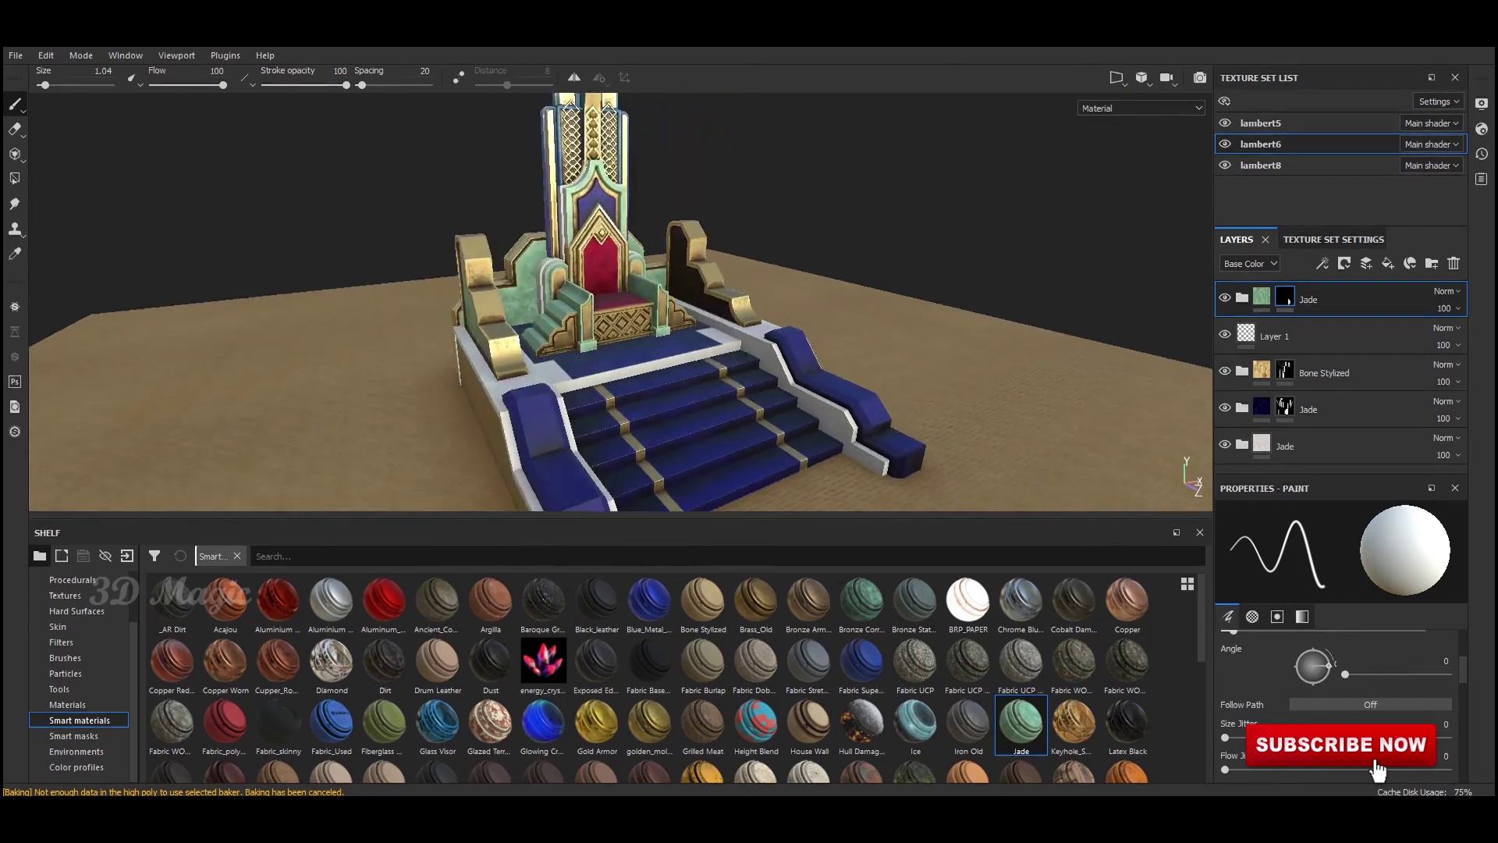
{"action": "mouse_move", "coordinate": [624, 312]}
{"action": "left_mouse_down", "text": "alt"}
{"action": "mouse_move", "coordinate": [483, 312]}
{"action": "mouse_move", "coordinate": [764, 312]}
{"action": "mouse_move", "coordinate": [881, 353]}
{"action": "mouse_move", "coordinate": [983, 355]}
{"action": "left_mouse_up", "text": "alt"}
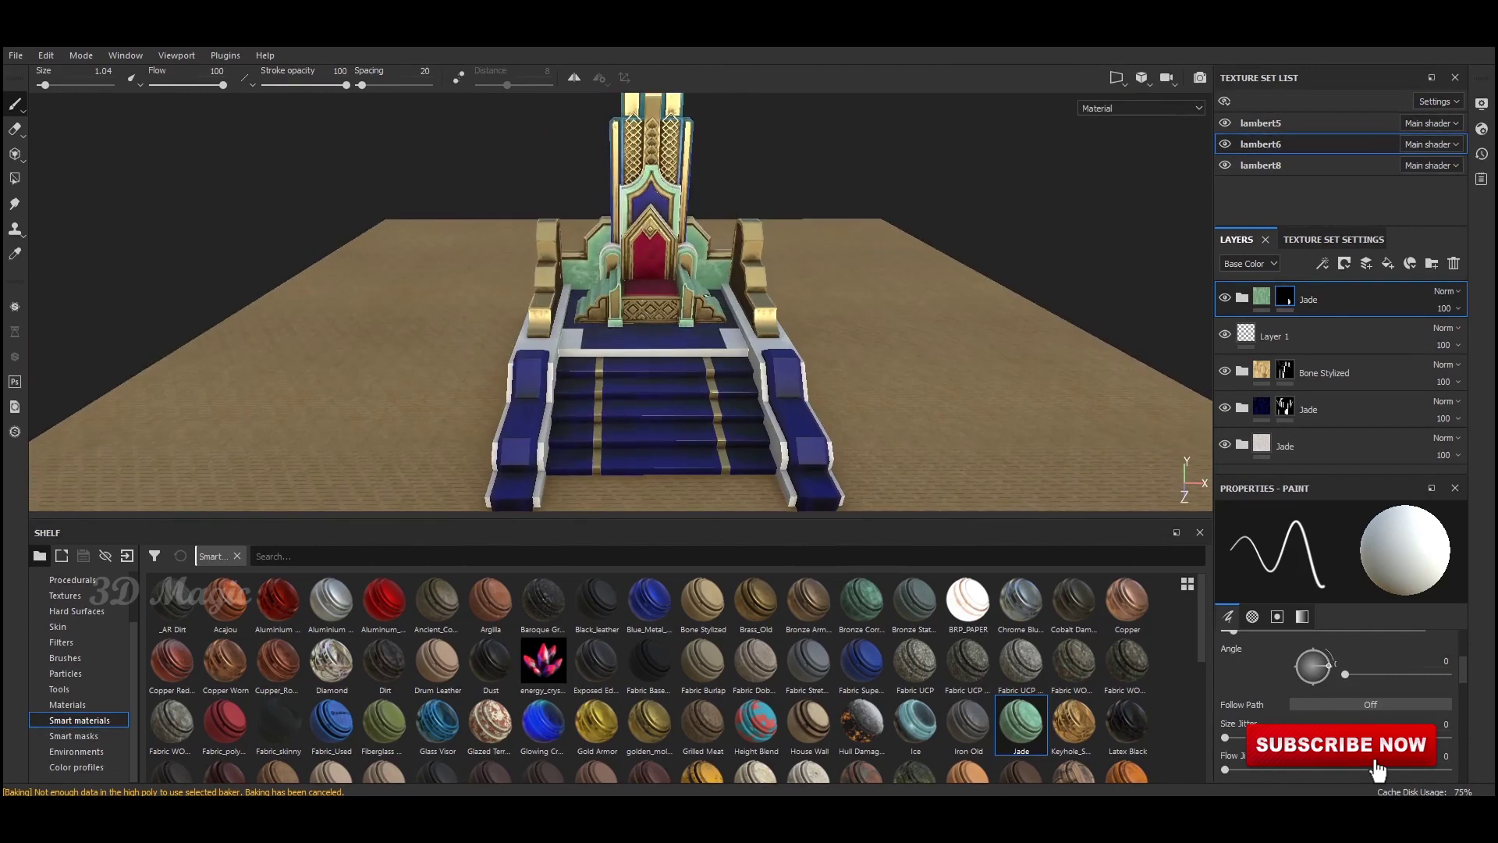
{"action": "left_click_drag", "start_coordinate": [624, 351], "coordinate": [624, 312], "text": "alt"}
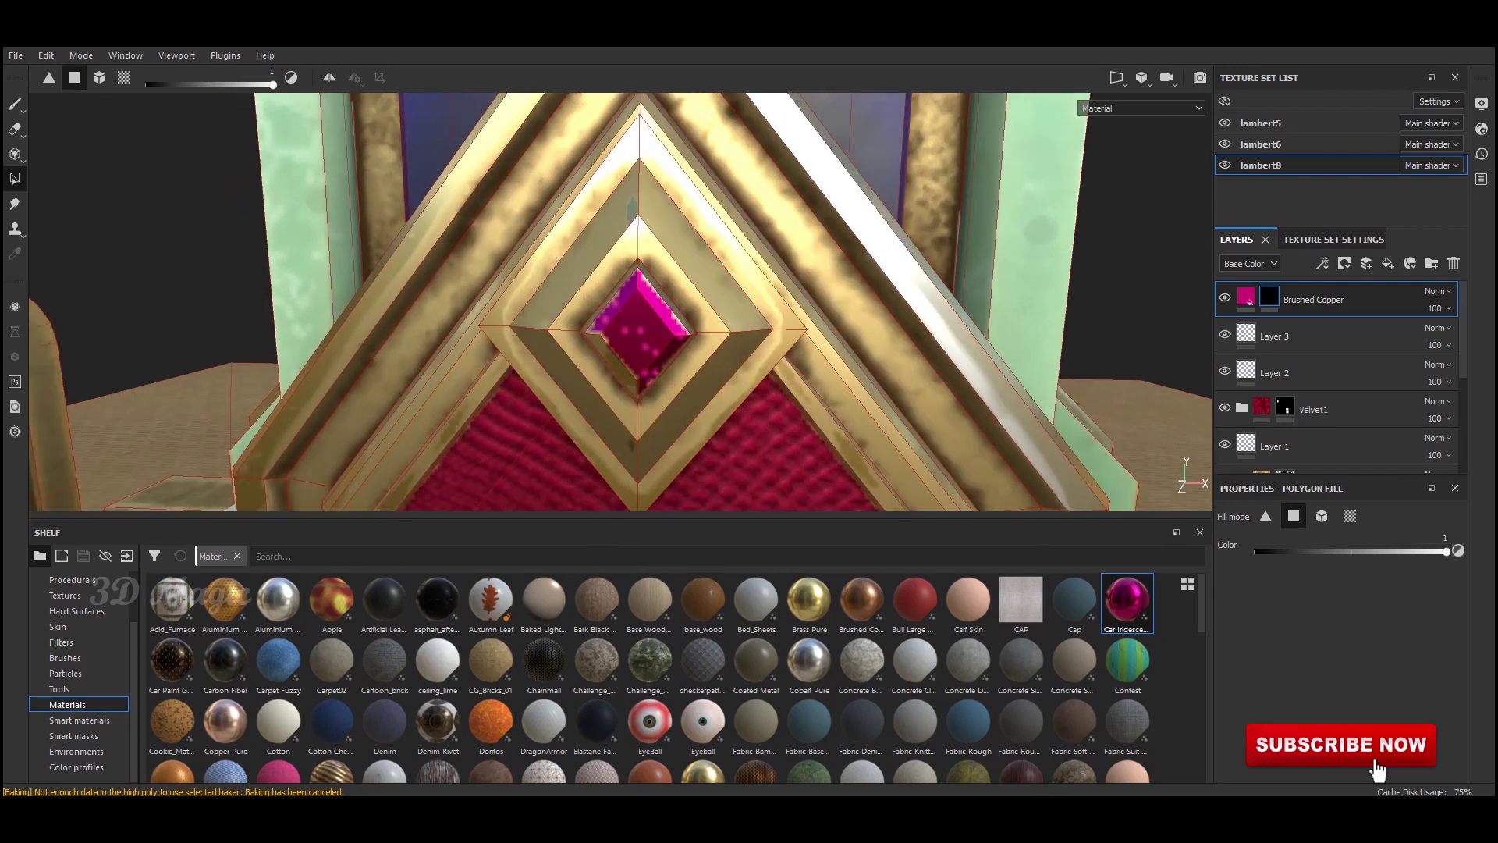
Step: Polygon-fill another diamond panel on the seat front red
{"action": "key", "text": "1"}
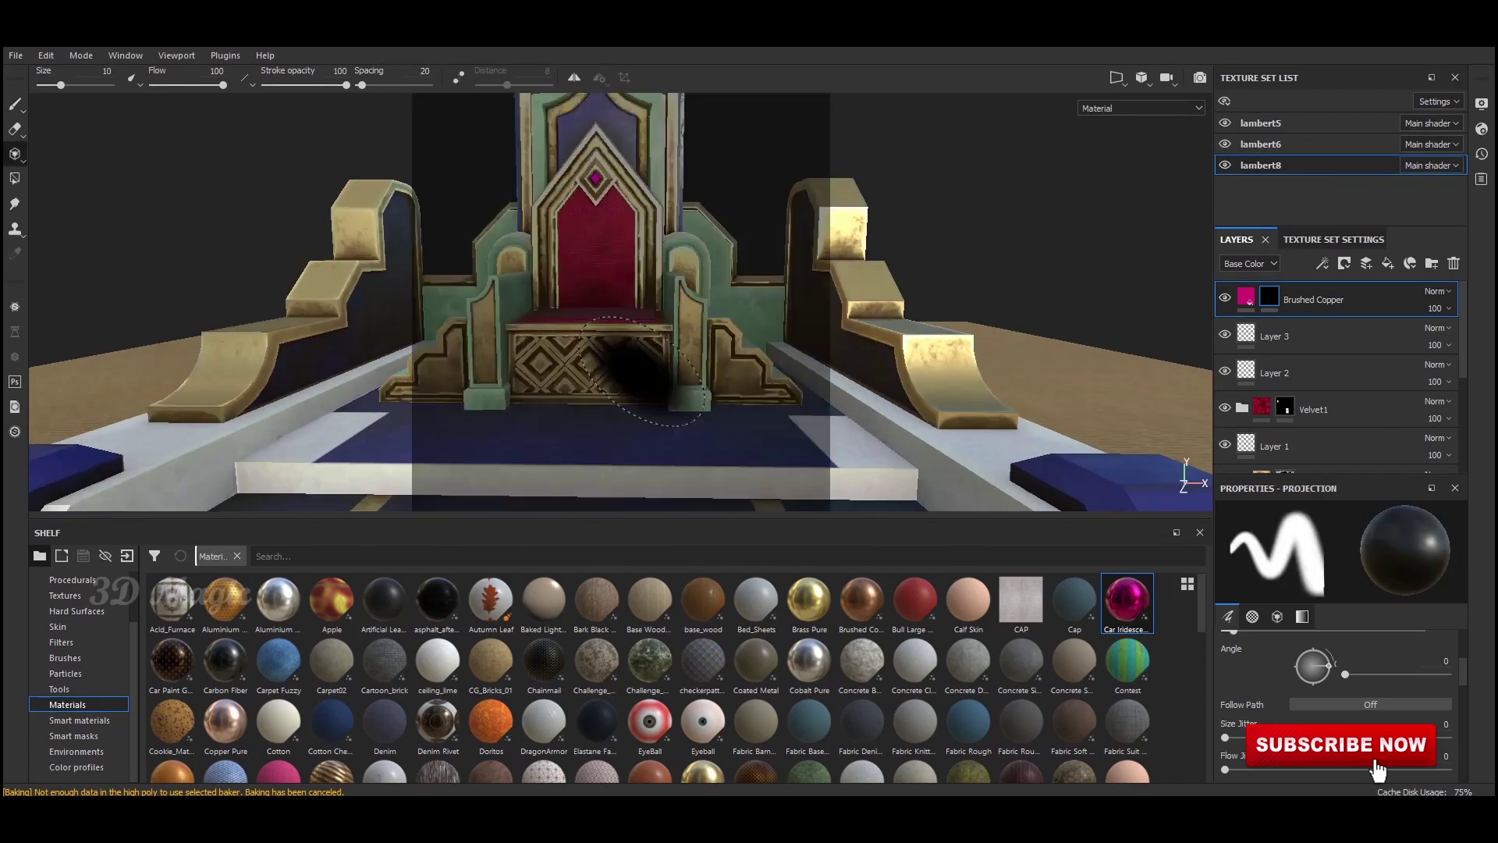
{"action": "key", "text": "4"}
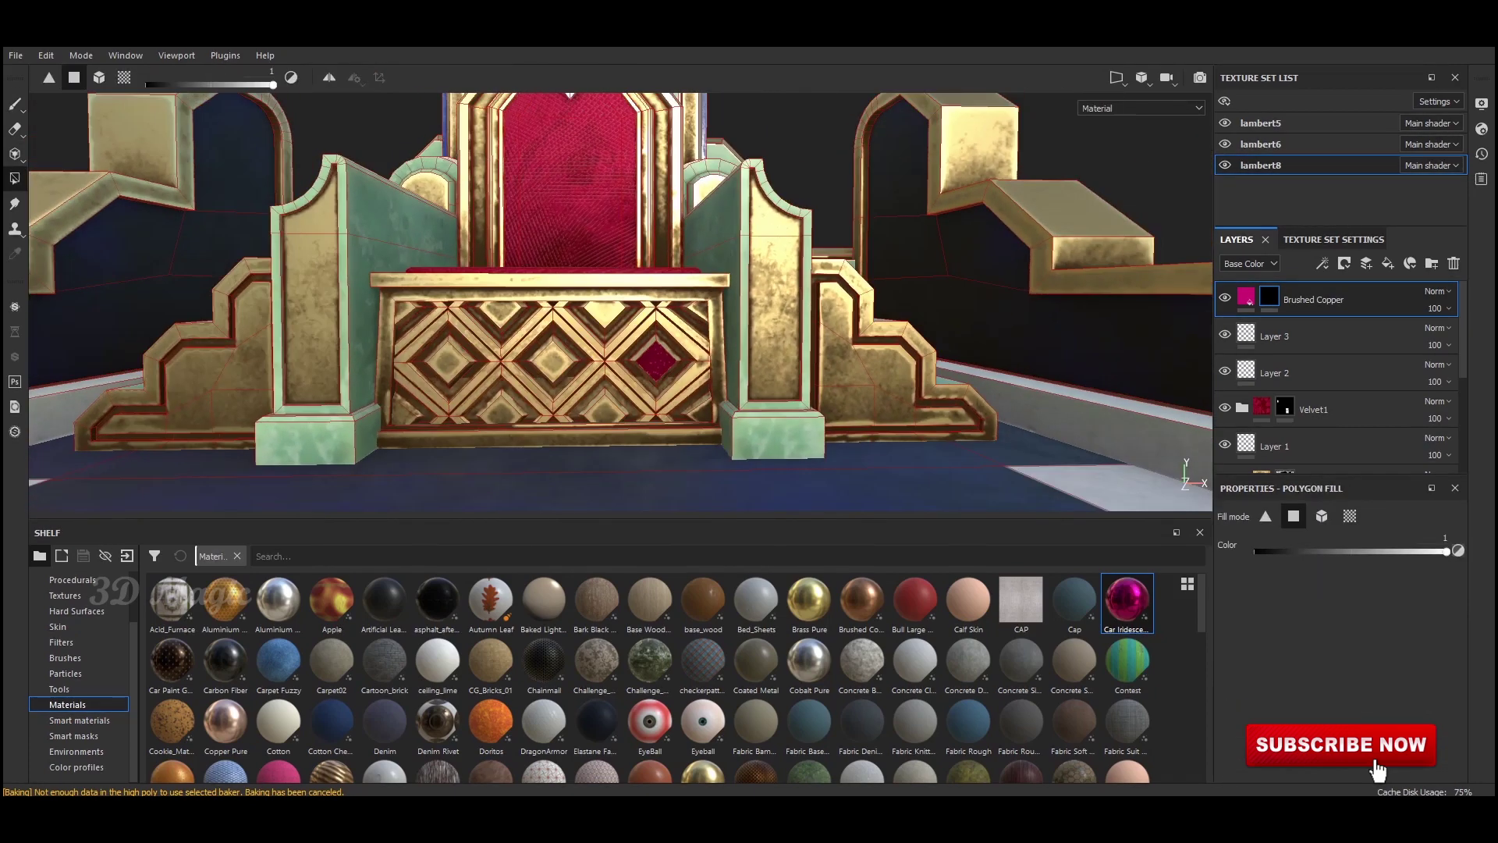
{"action": "left_click", "coordinate": [552, 361]}
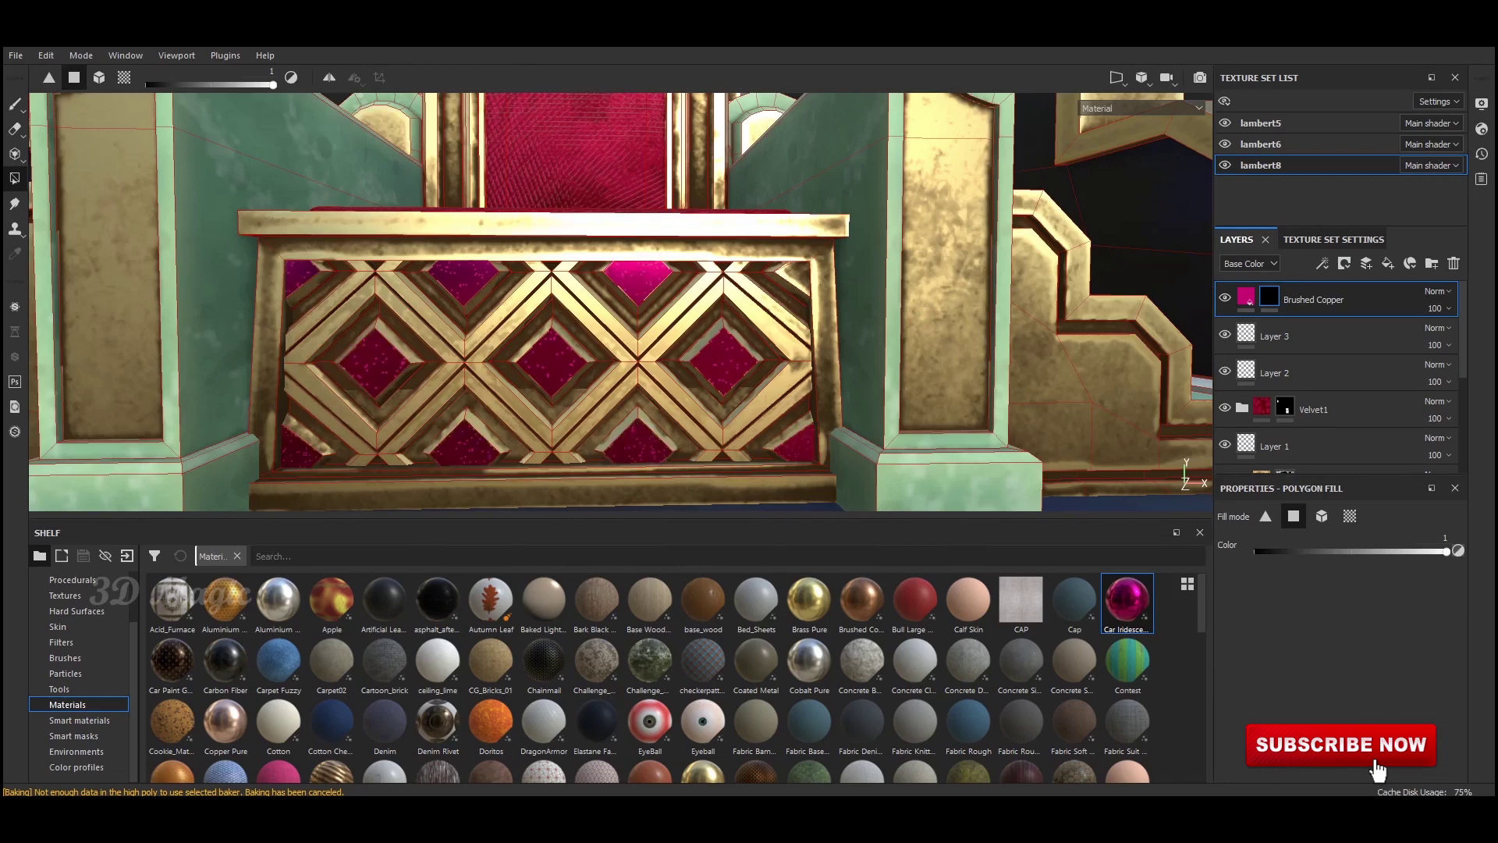
{"action": "key", "text": "1"}
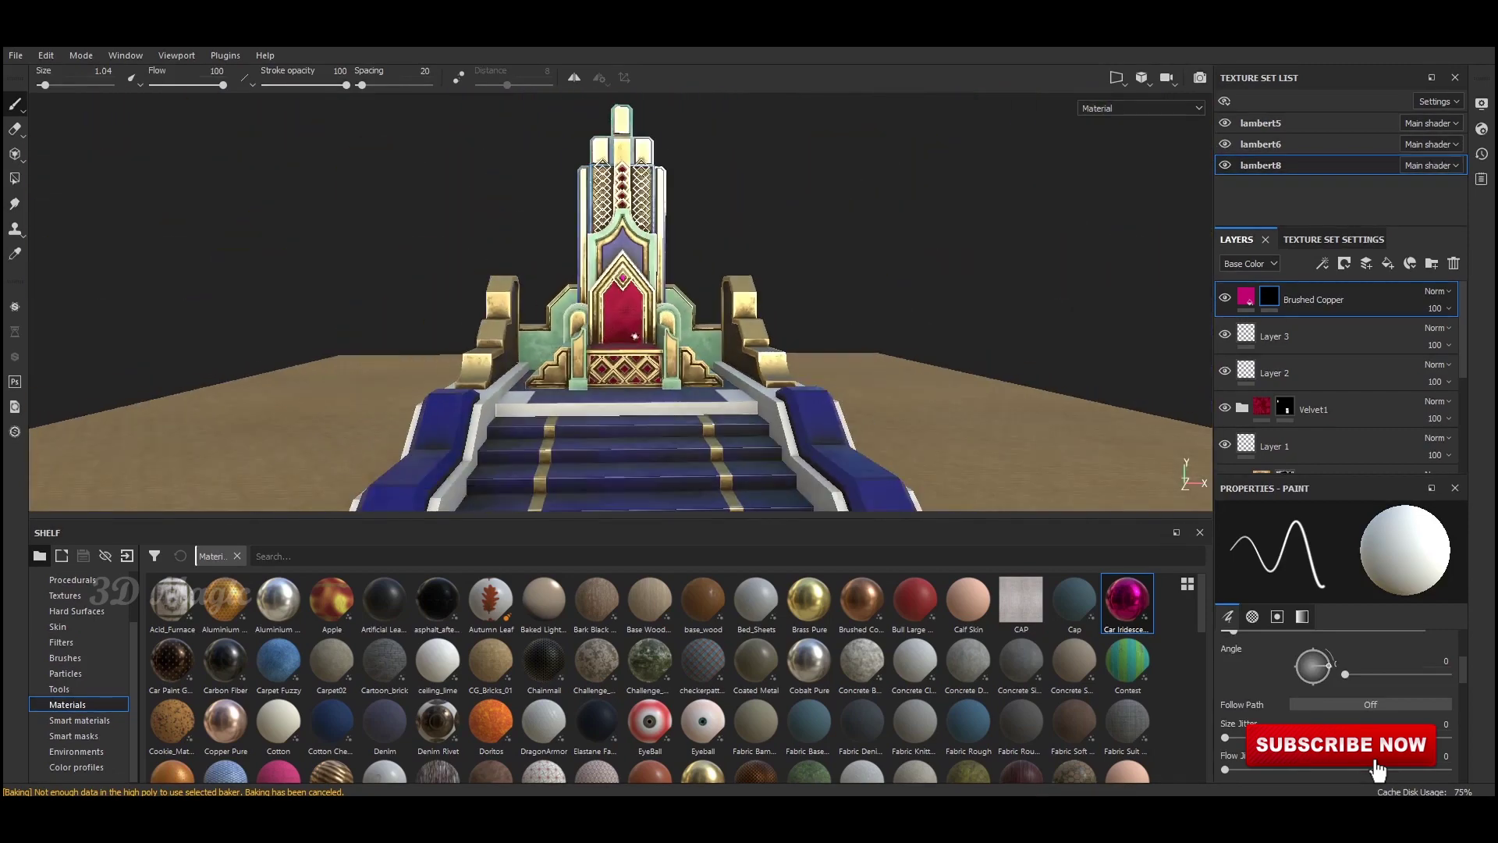
{"action": "scroll", "coordinate": [671, 671], "scroll_direction": "down", "scroll_amount": 3}
Step: Give the gem layer the Solar Panel material, found by searching 'gl', tinted red
{"action": "key", "text": "4"}
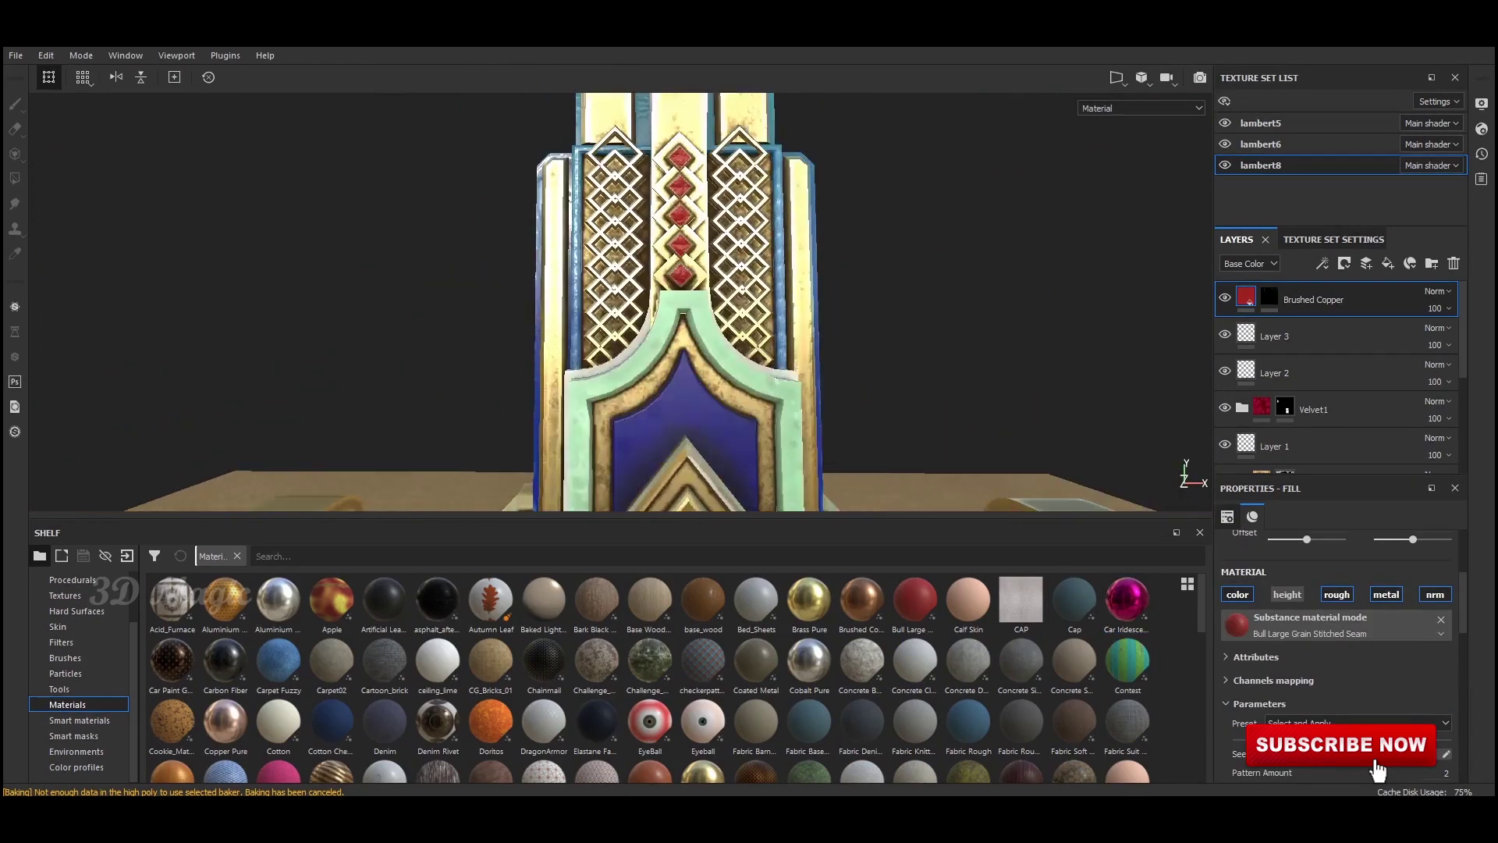
{"action": "type", "text": "gl"}
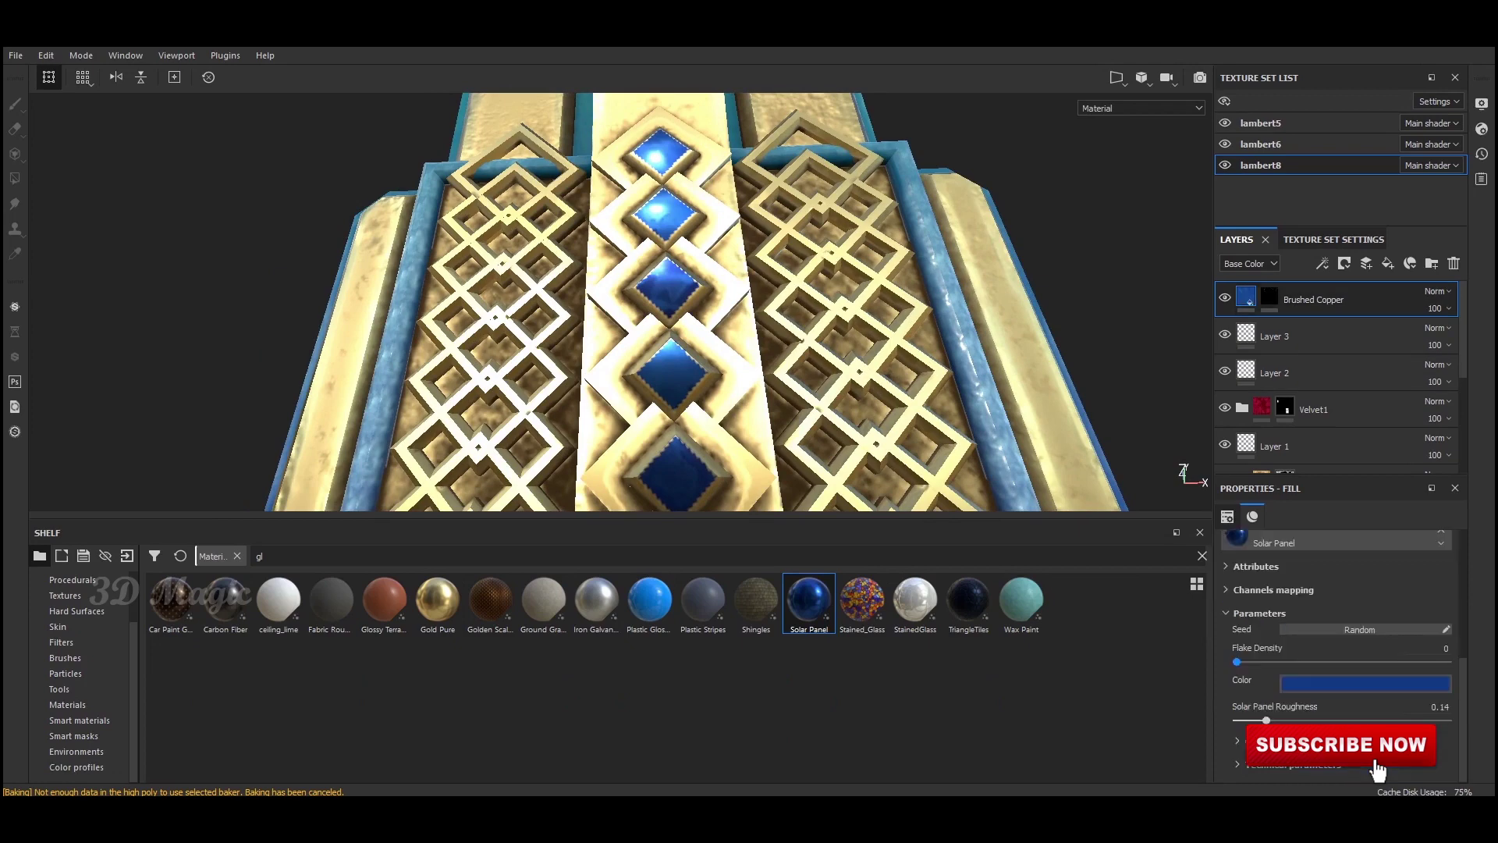
{"action": "left_click", "coordinate": [1365, 683]}
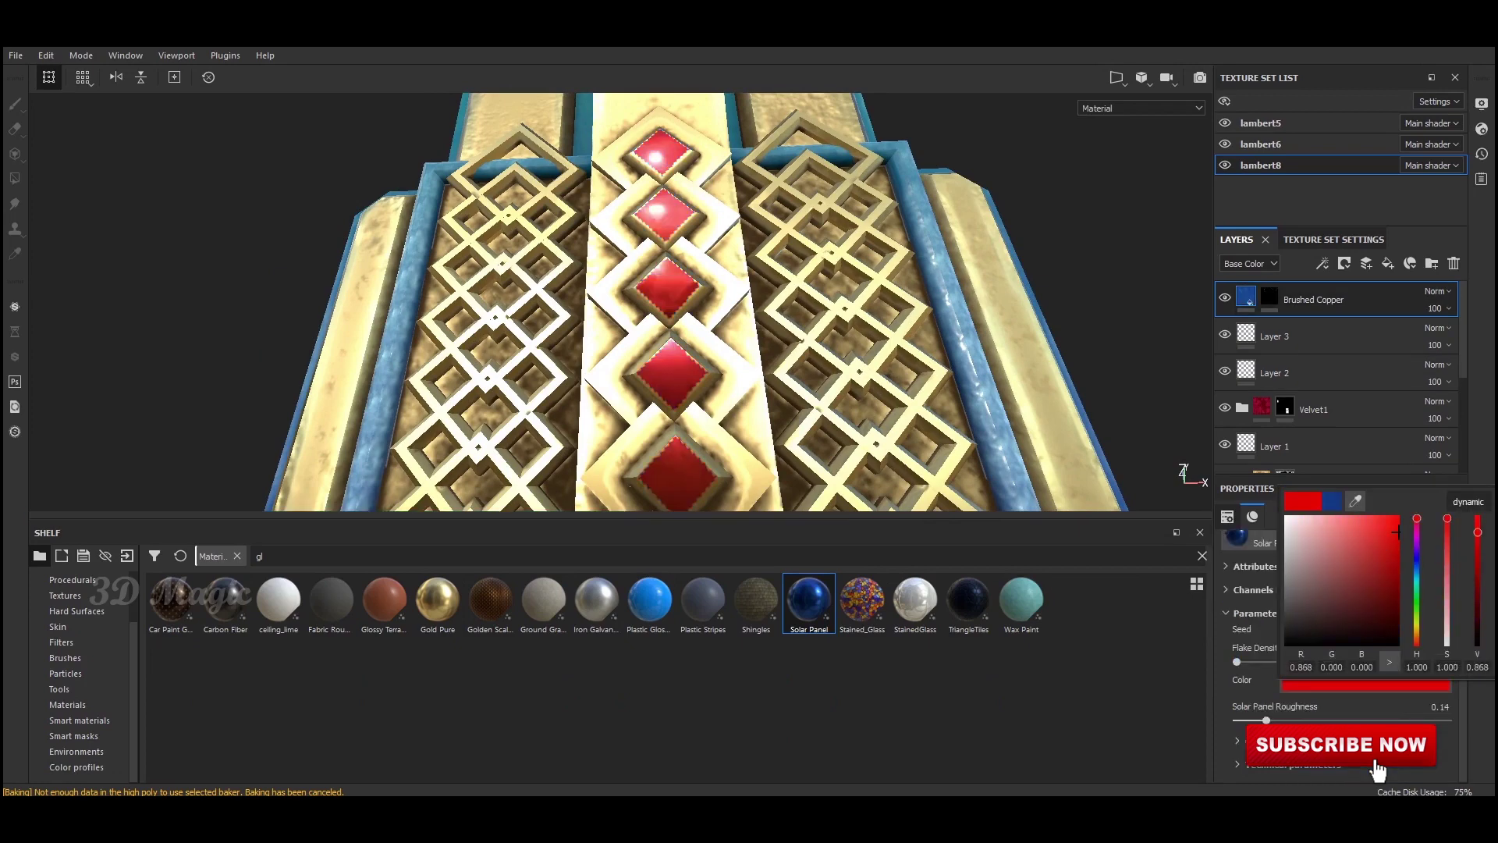
{"action": "key", "text": "Escape"}
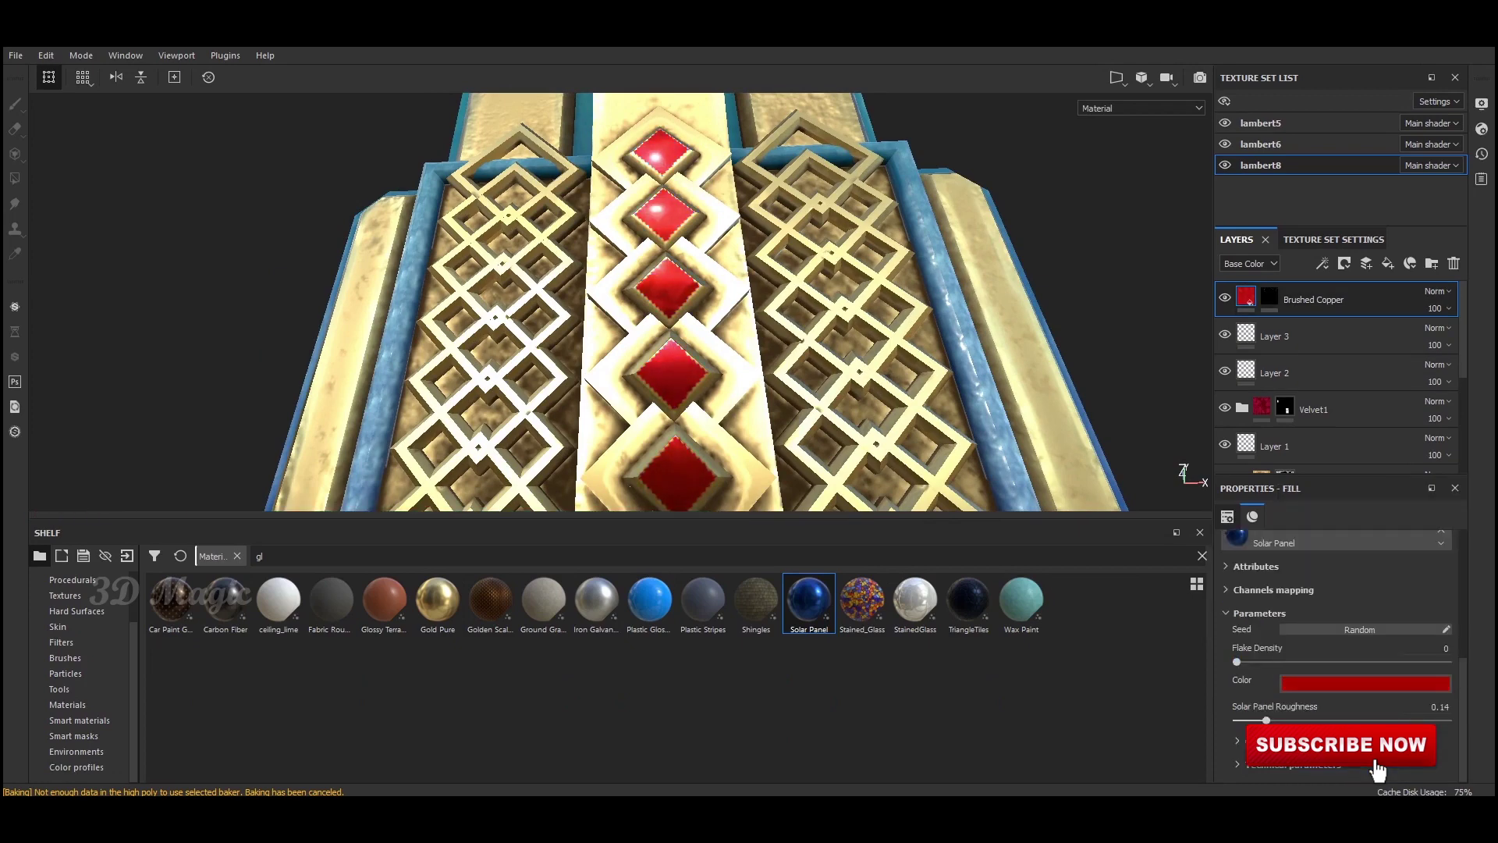
{"action": "key", "text": "f"}
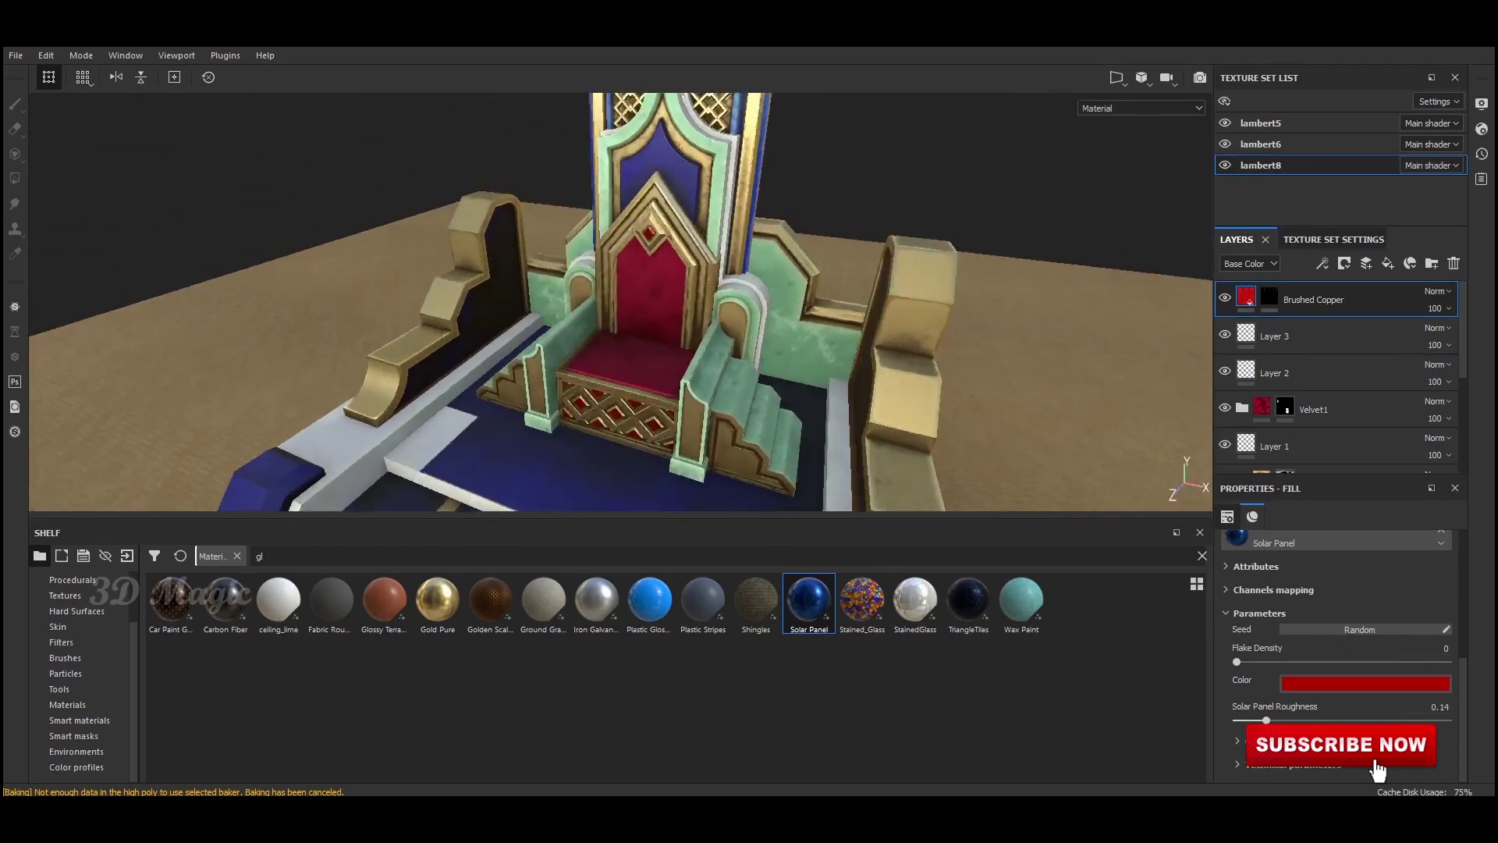
{"action": "key", "text": "Tab"}
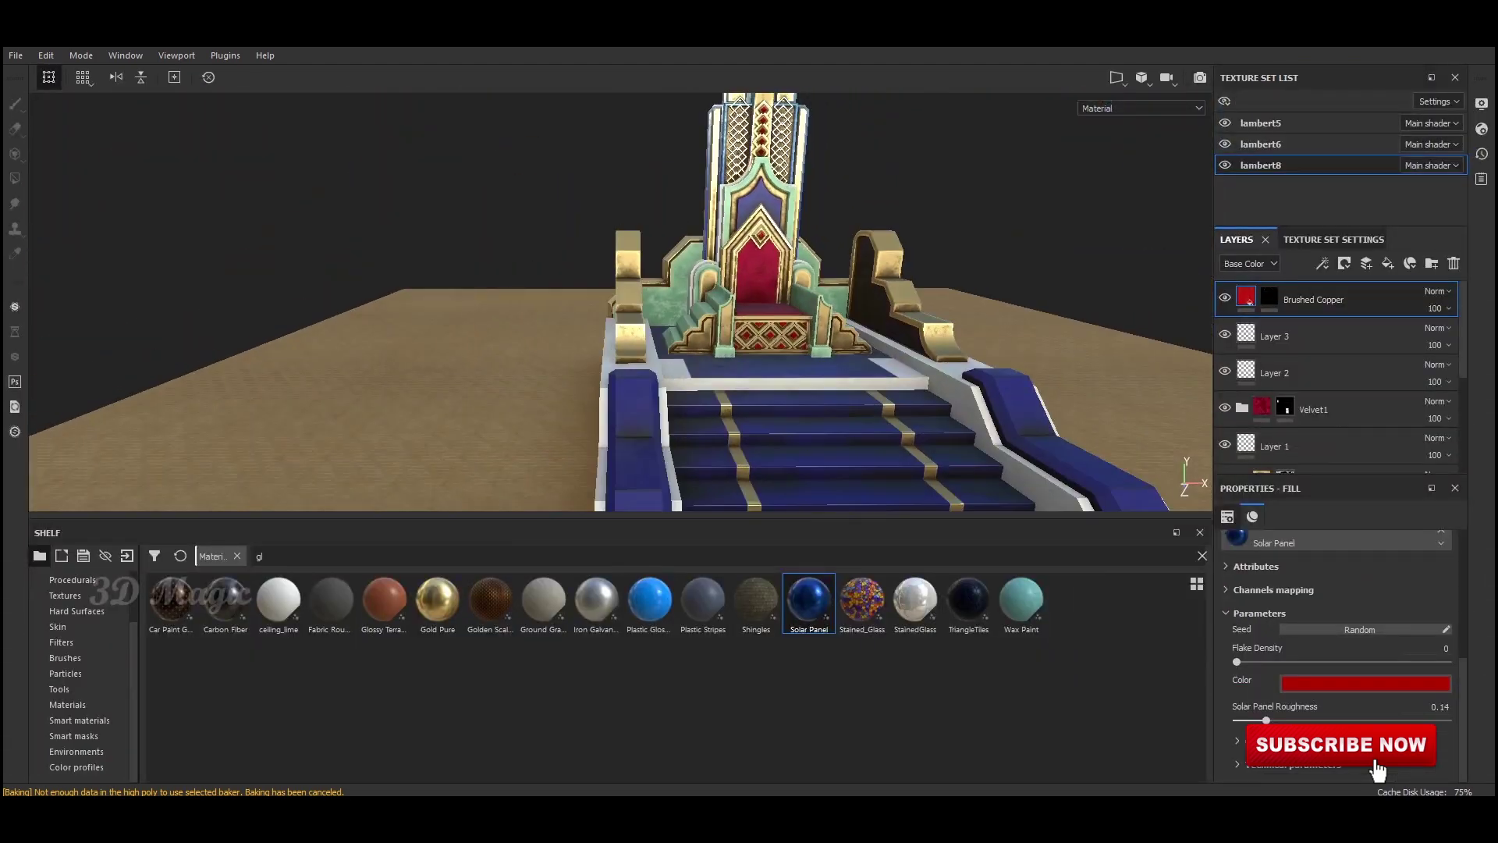
Step: Hide all docked panels to present the textured throne full-window
{"action": "key", "text": "Tab"}
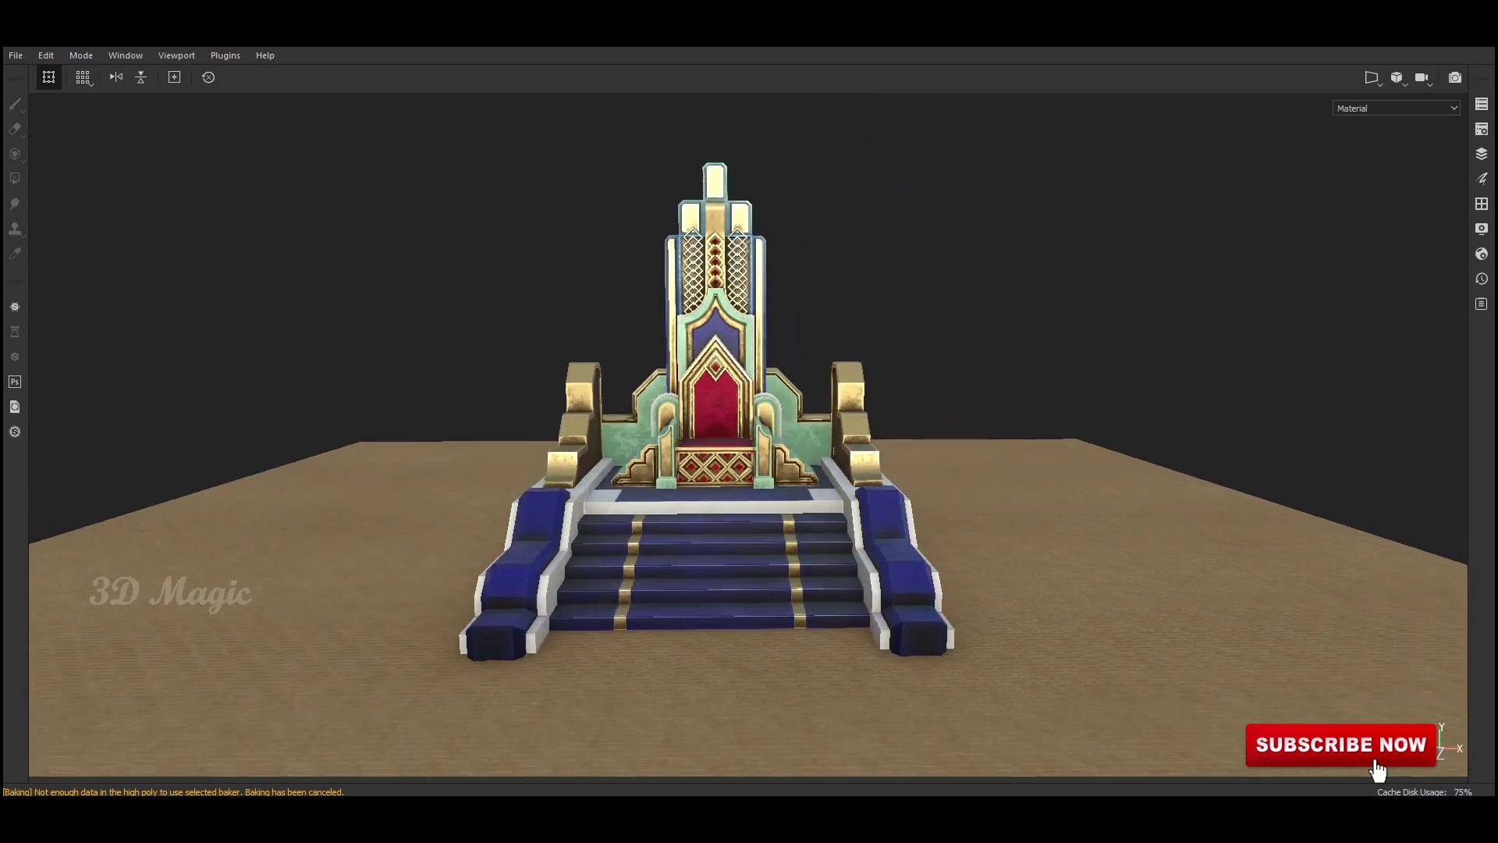